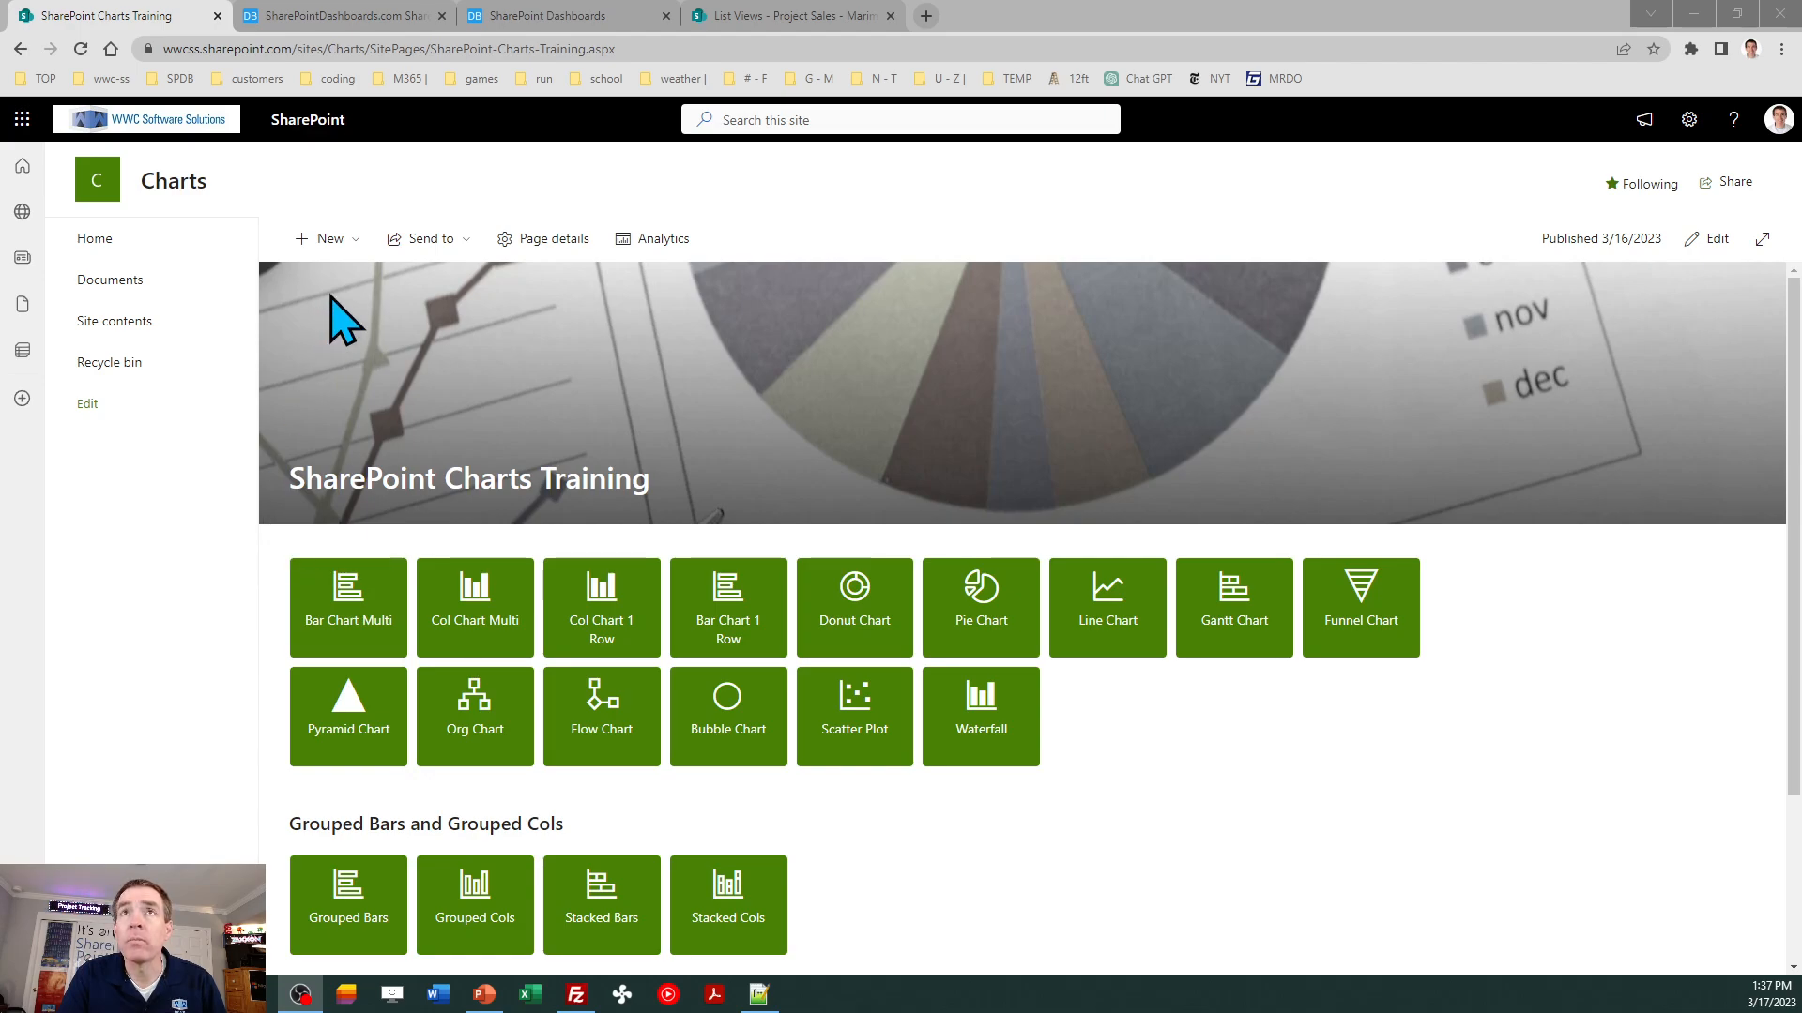
# - Review the Marimekko Charts section of the training page and the Marimekko chart template in the dashboard maker
pyautogui.click(330, 15)
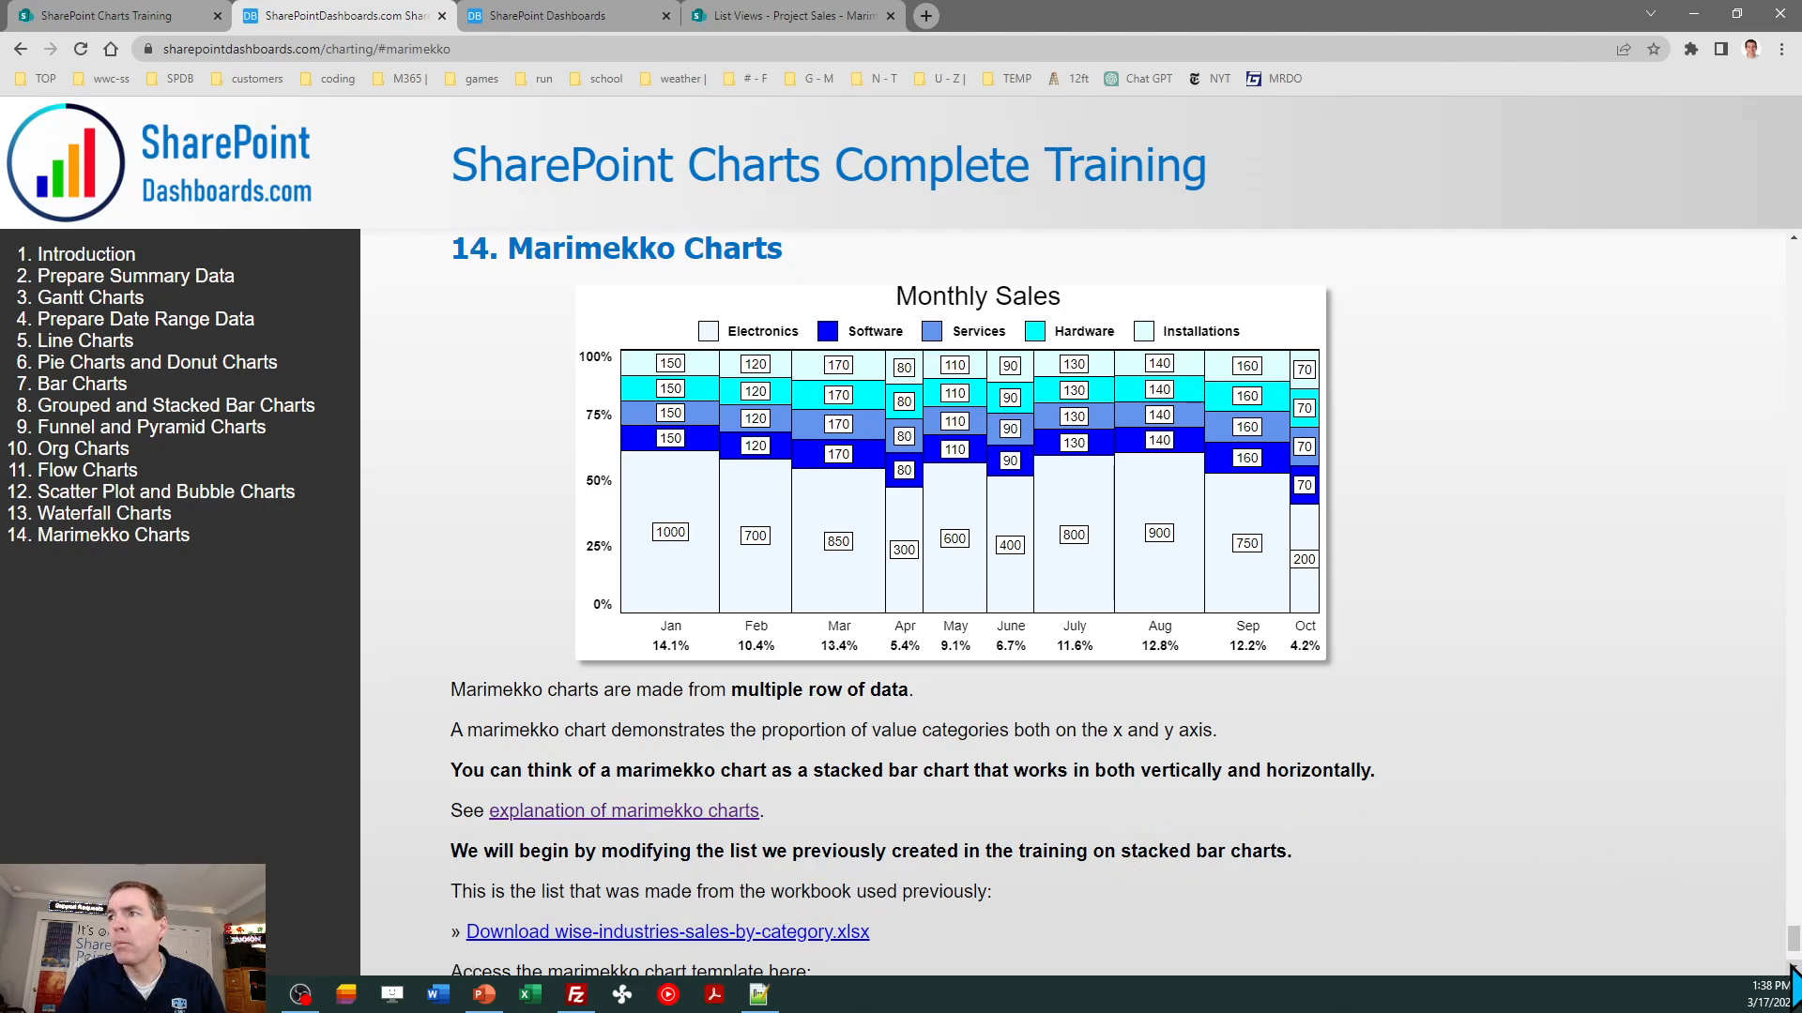
pyautogui.scroll(-2, 1792, 976)
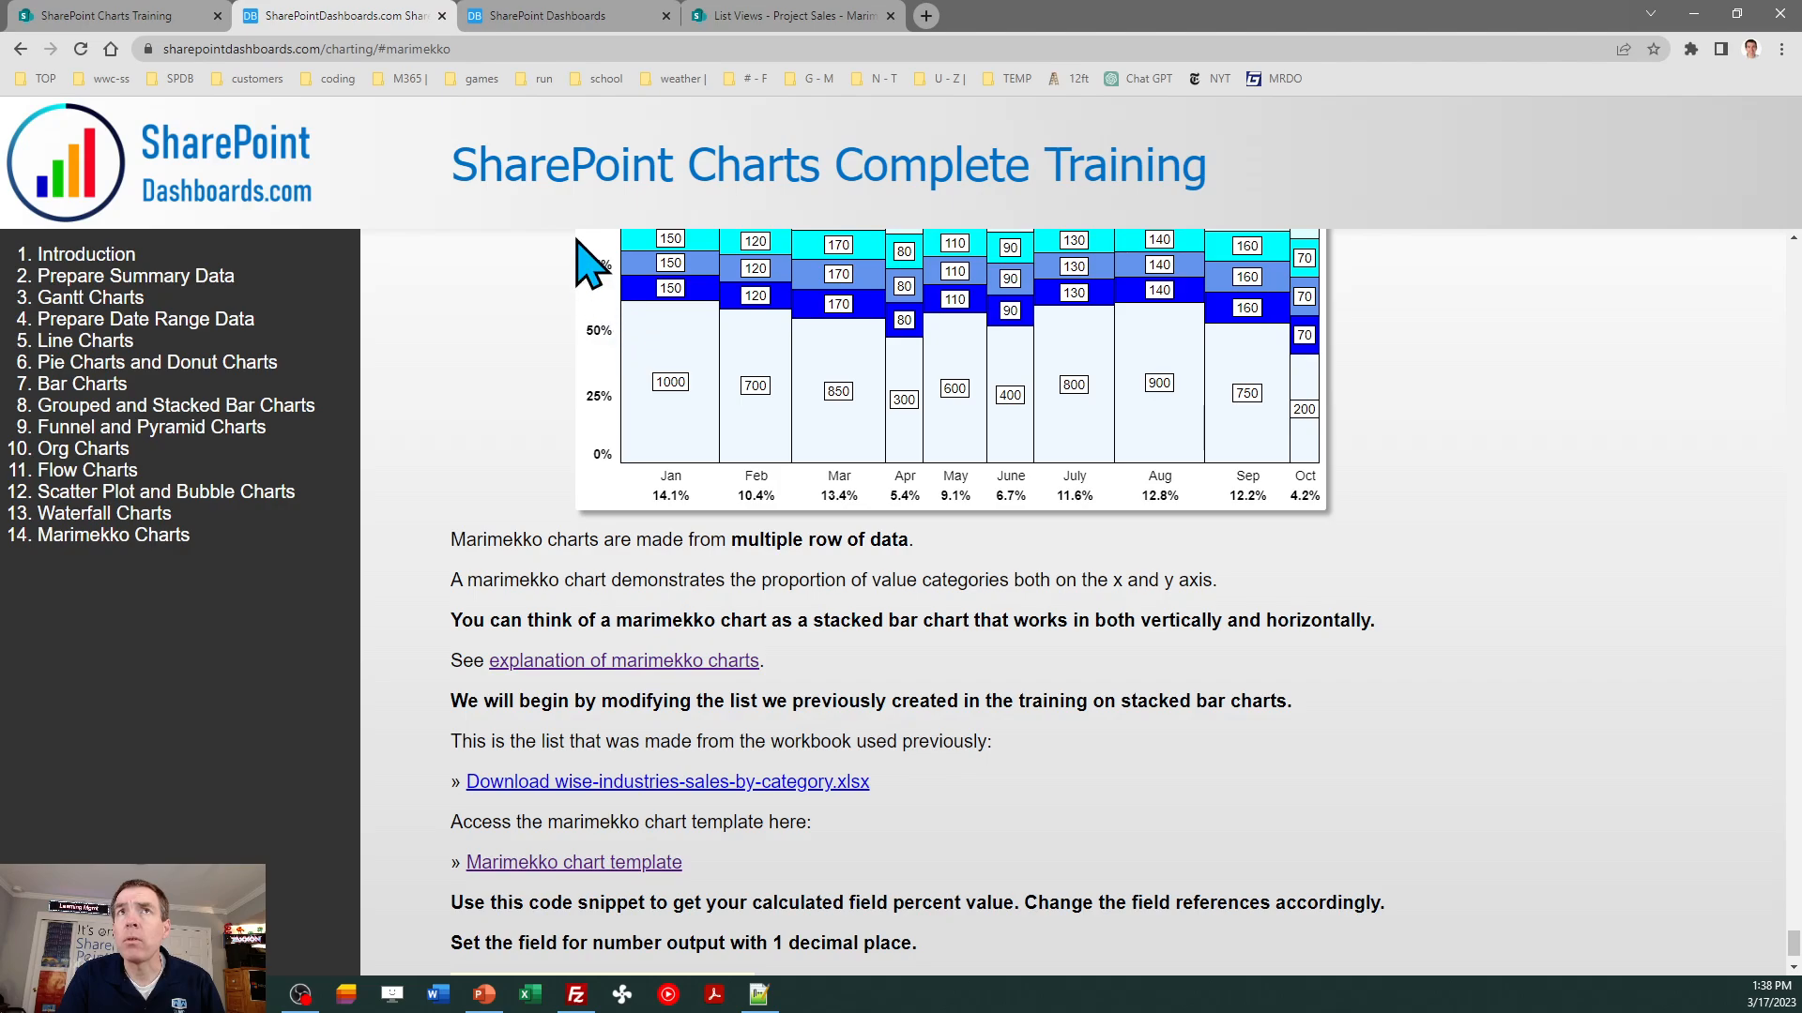
pyautogui.click(551, 28)
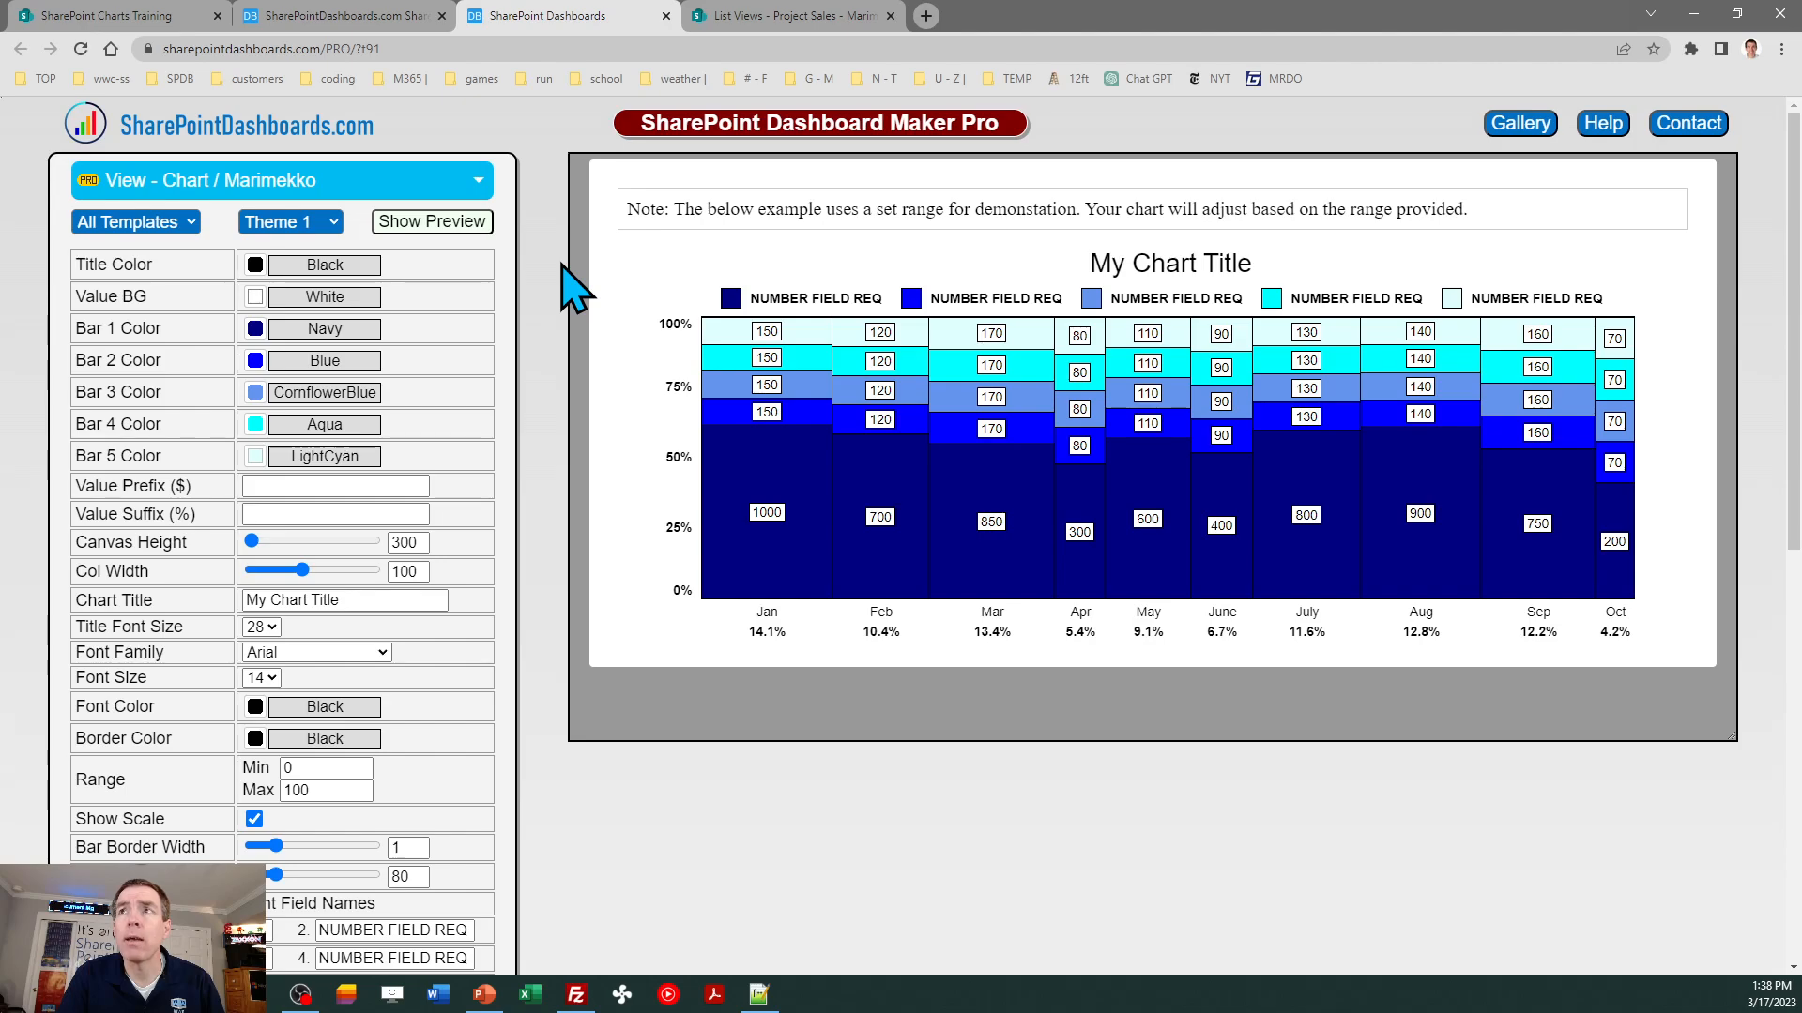
# - Open the Wise Industries Sales By Category list from the Grouped Bars tile and display its All Items view
pyautogui.click(140, 20)
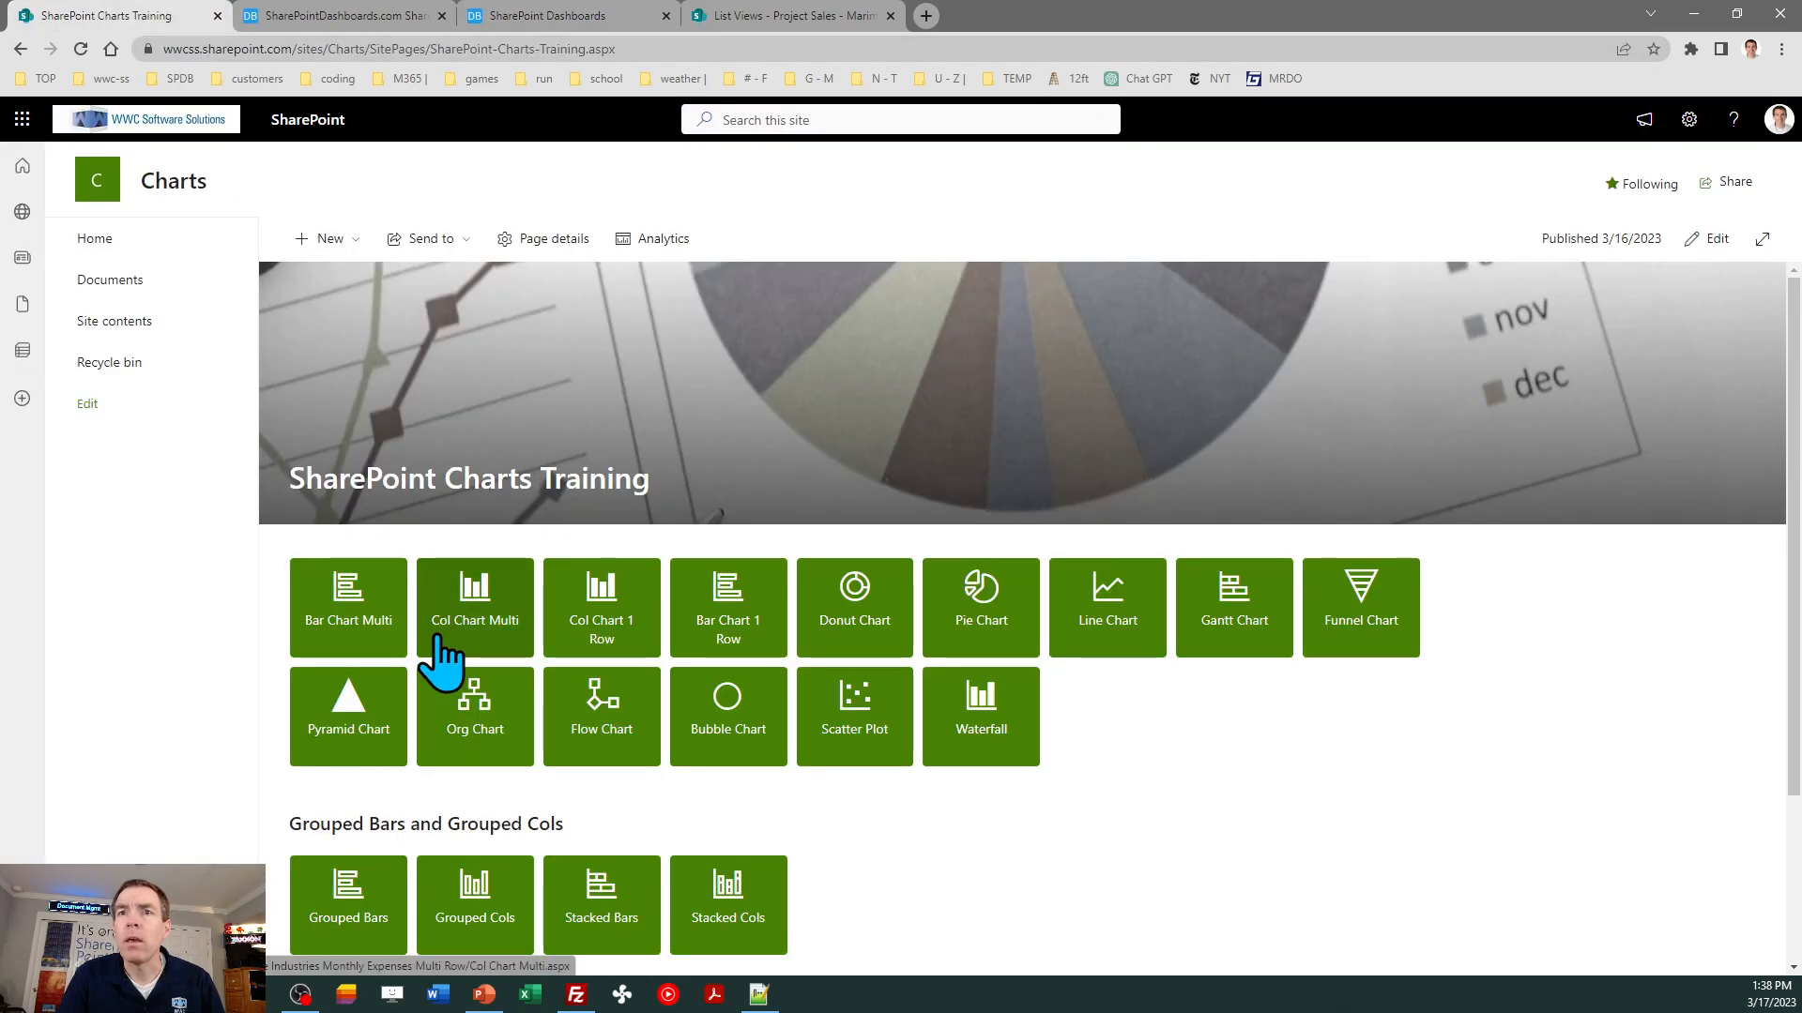
pyautogui.click(325, 891)
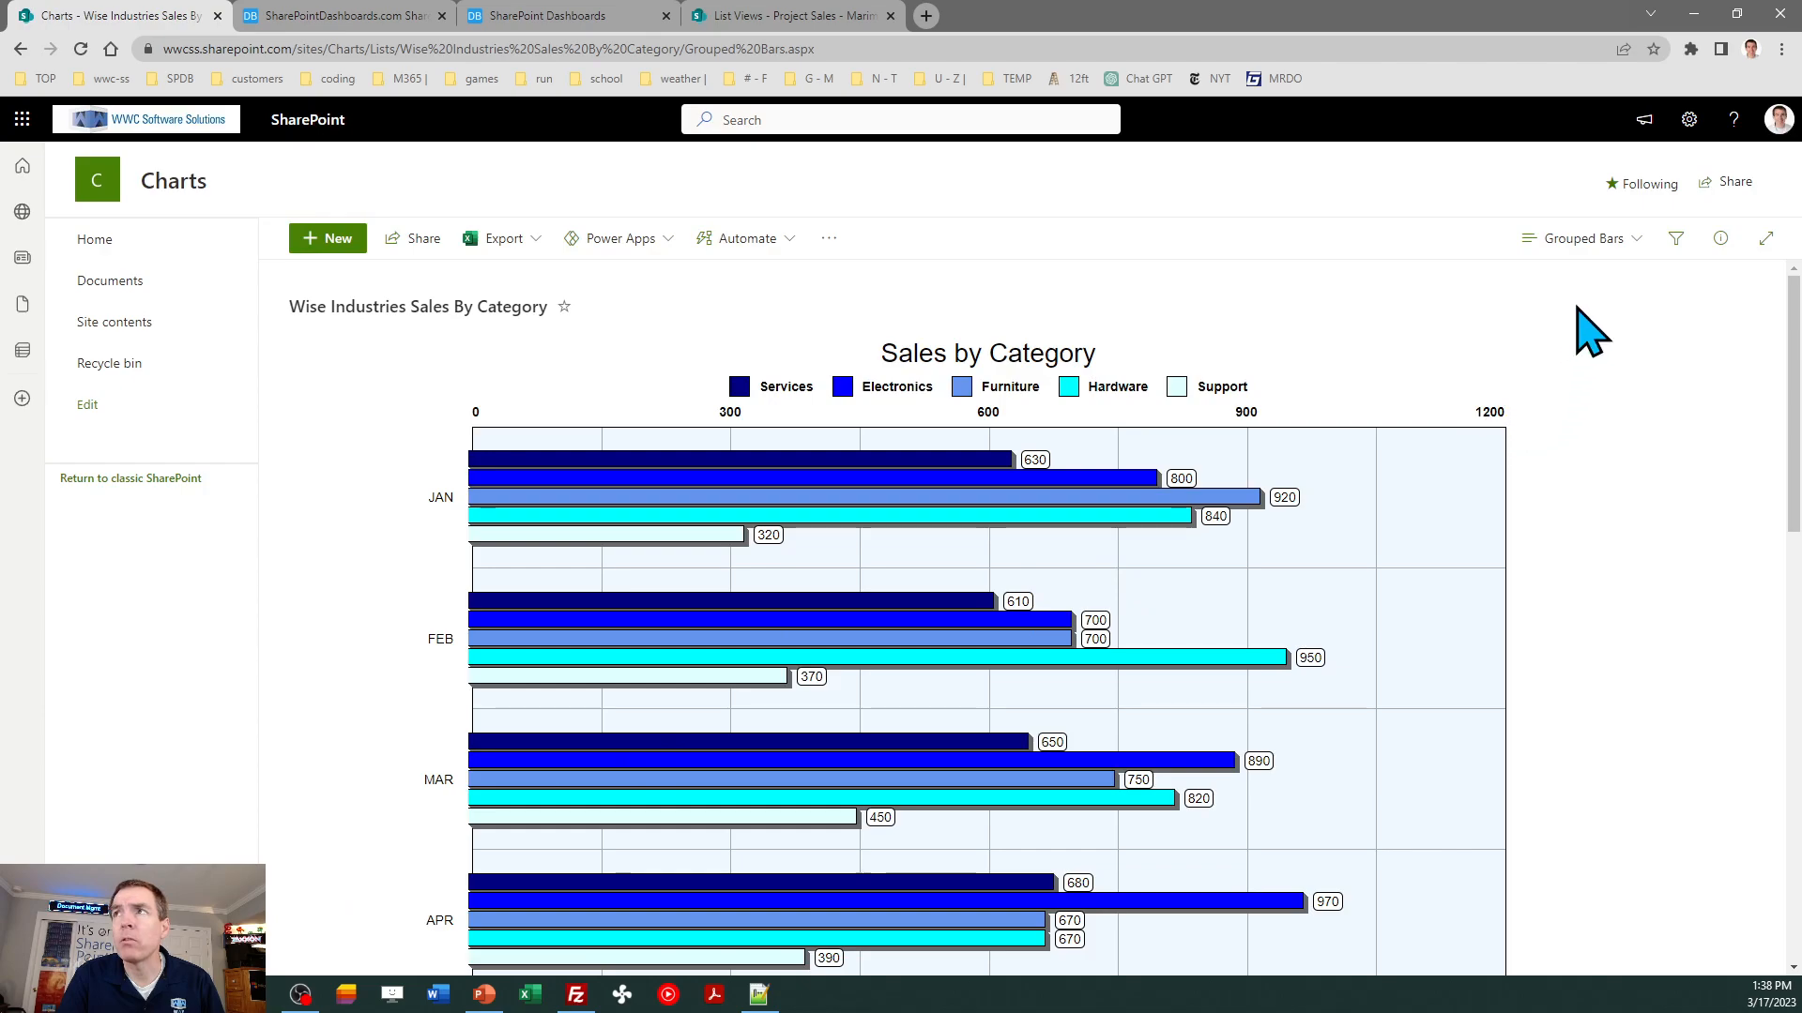
pyautogui.click(1574, 240)
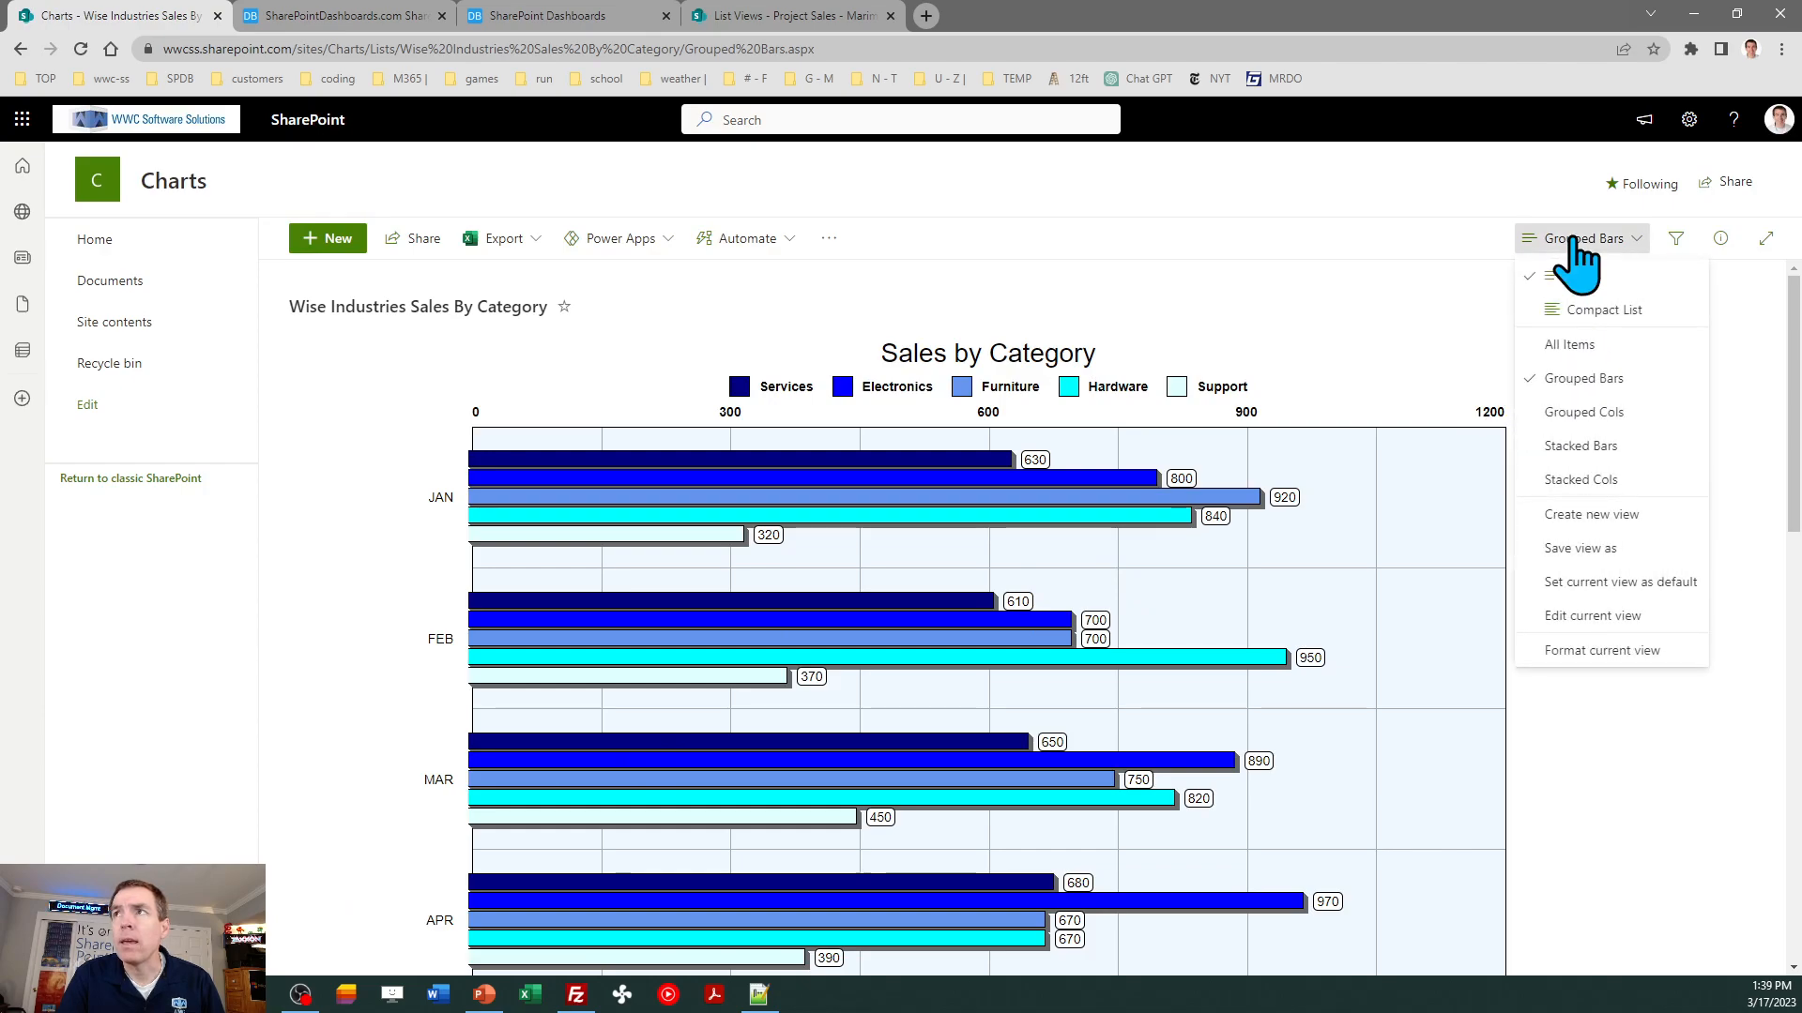
pyautogui.click(1567, 345)
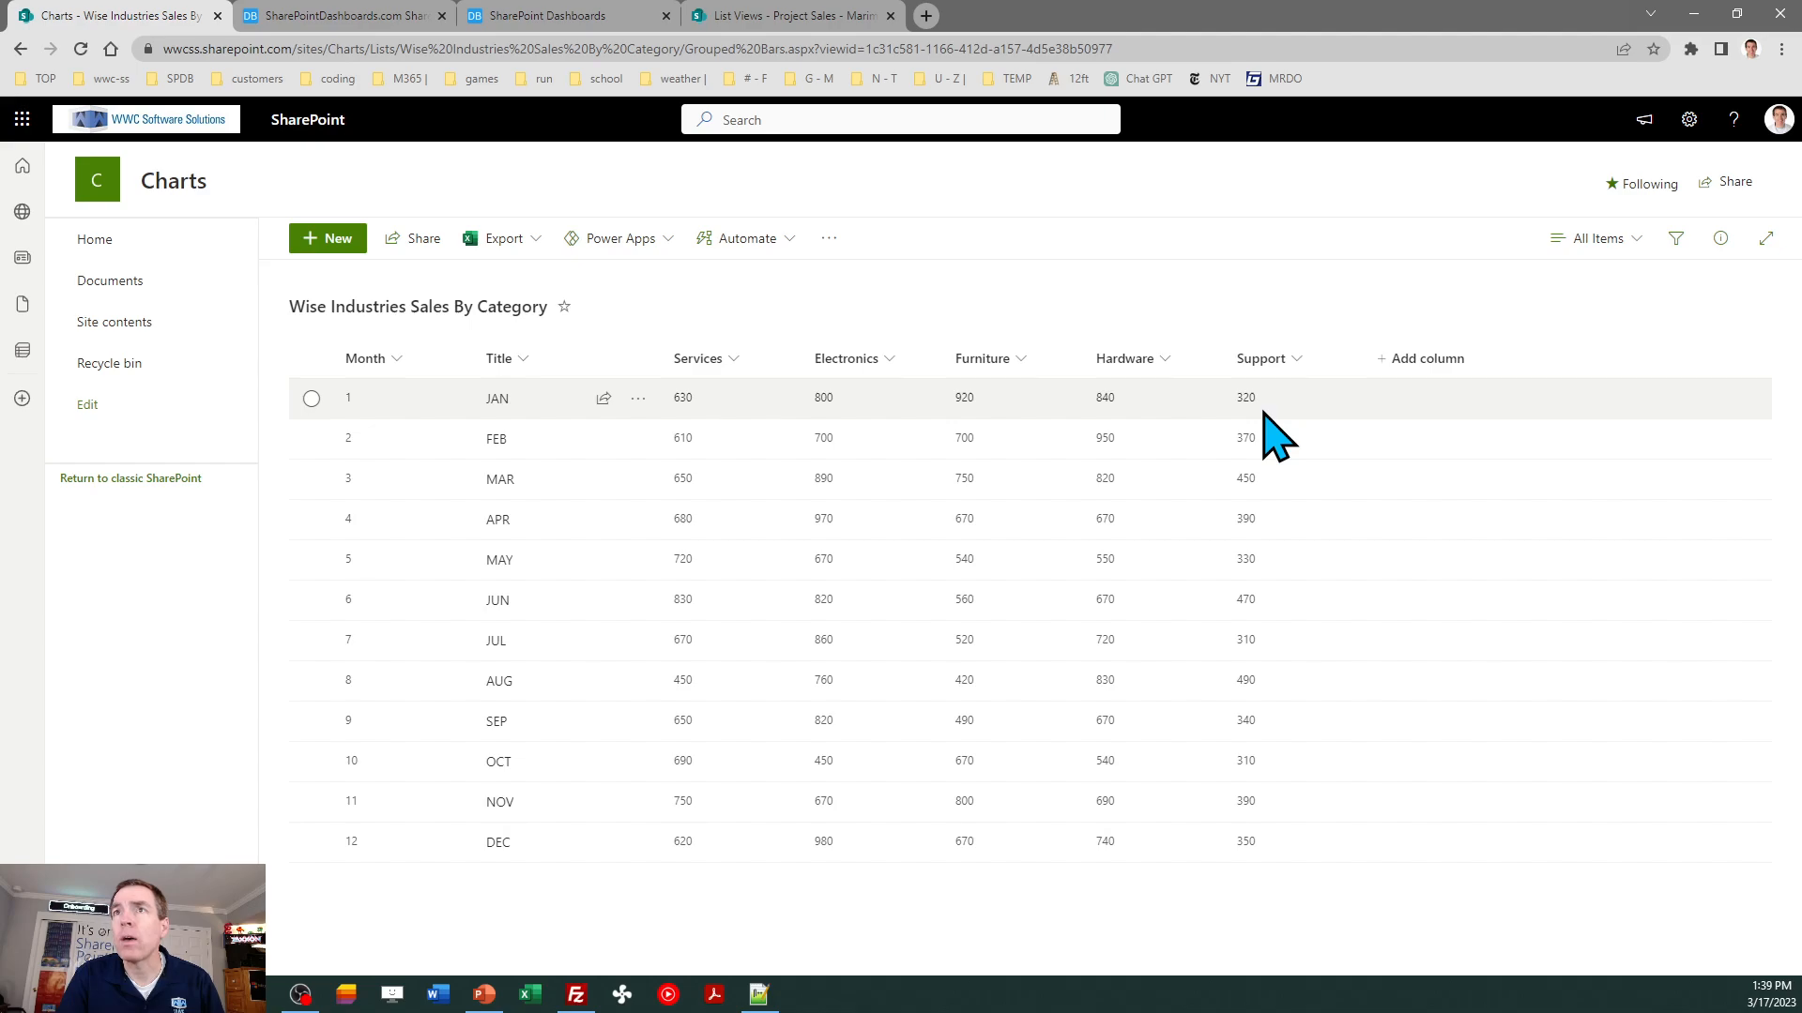
# - Read the training page's calculated field snippet for the percent value and compare its field references with the sales list
pyautogui.click(371, 16)
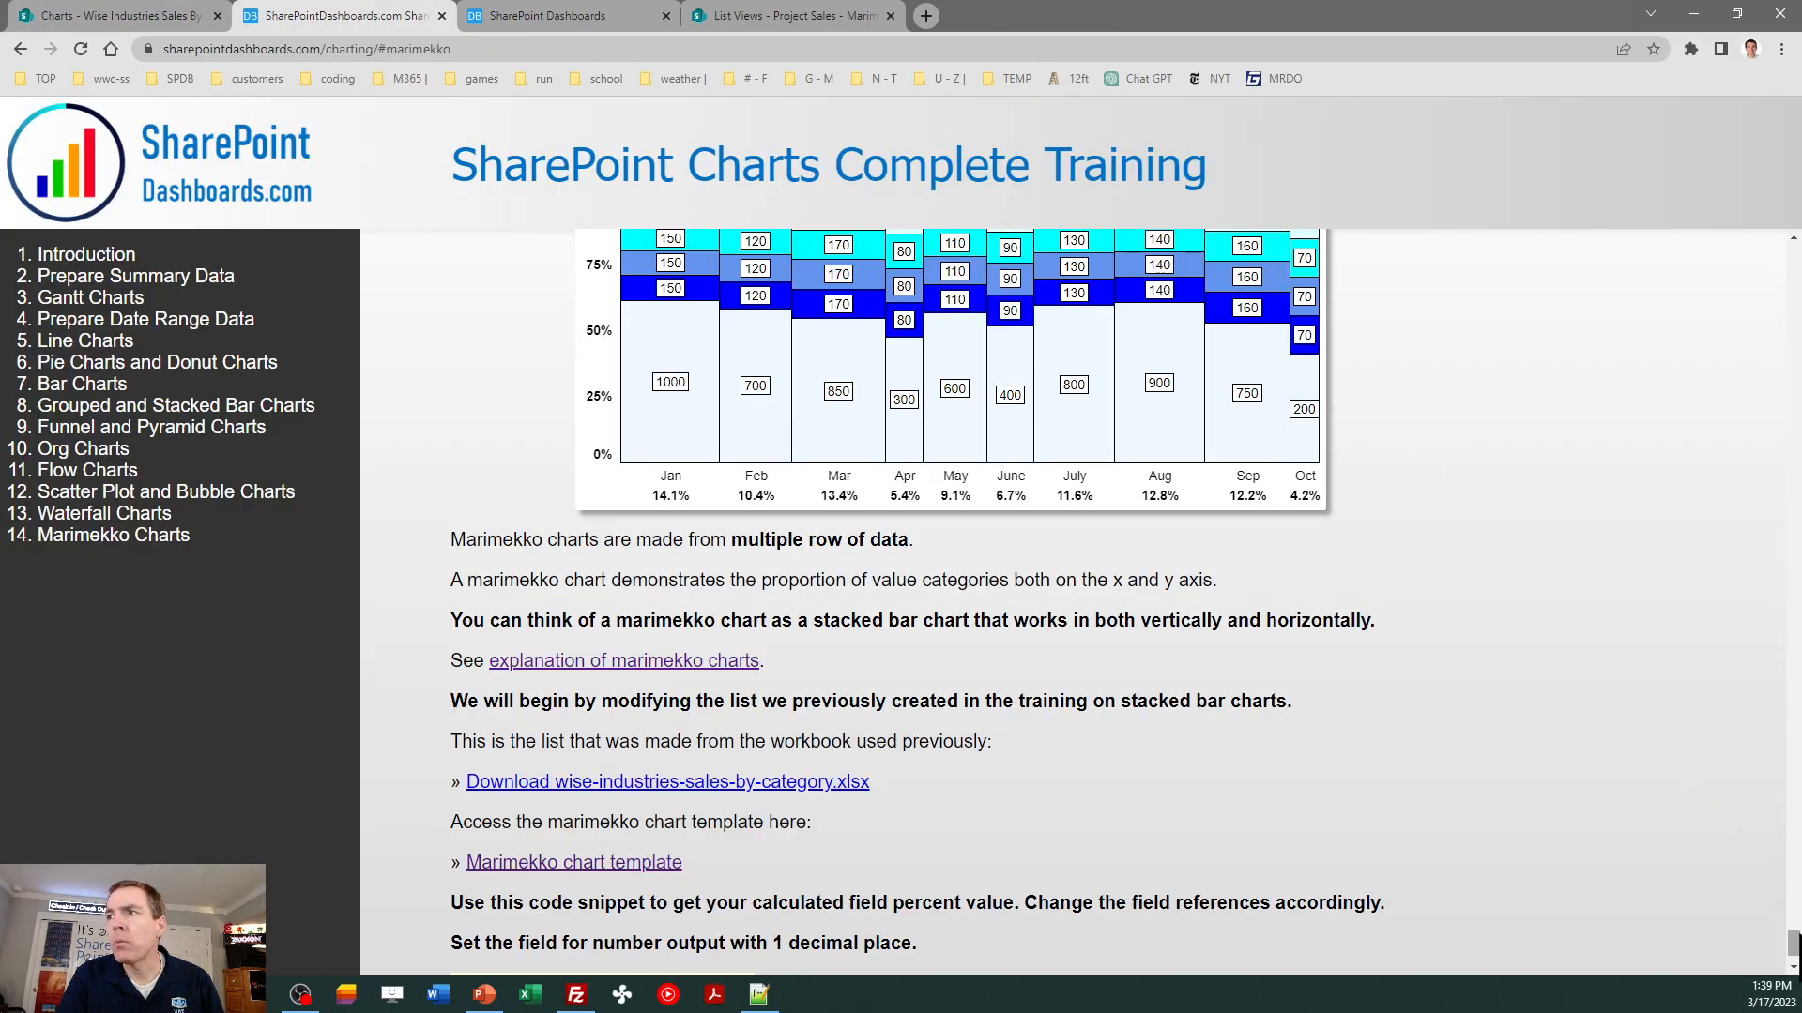
pyautogui.click(1796, 969)
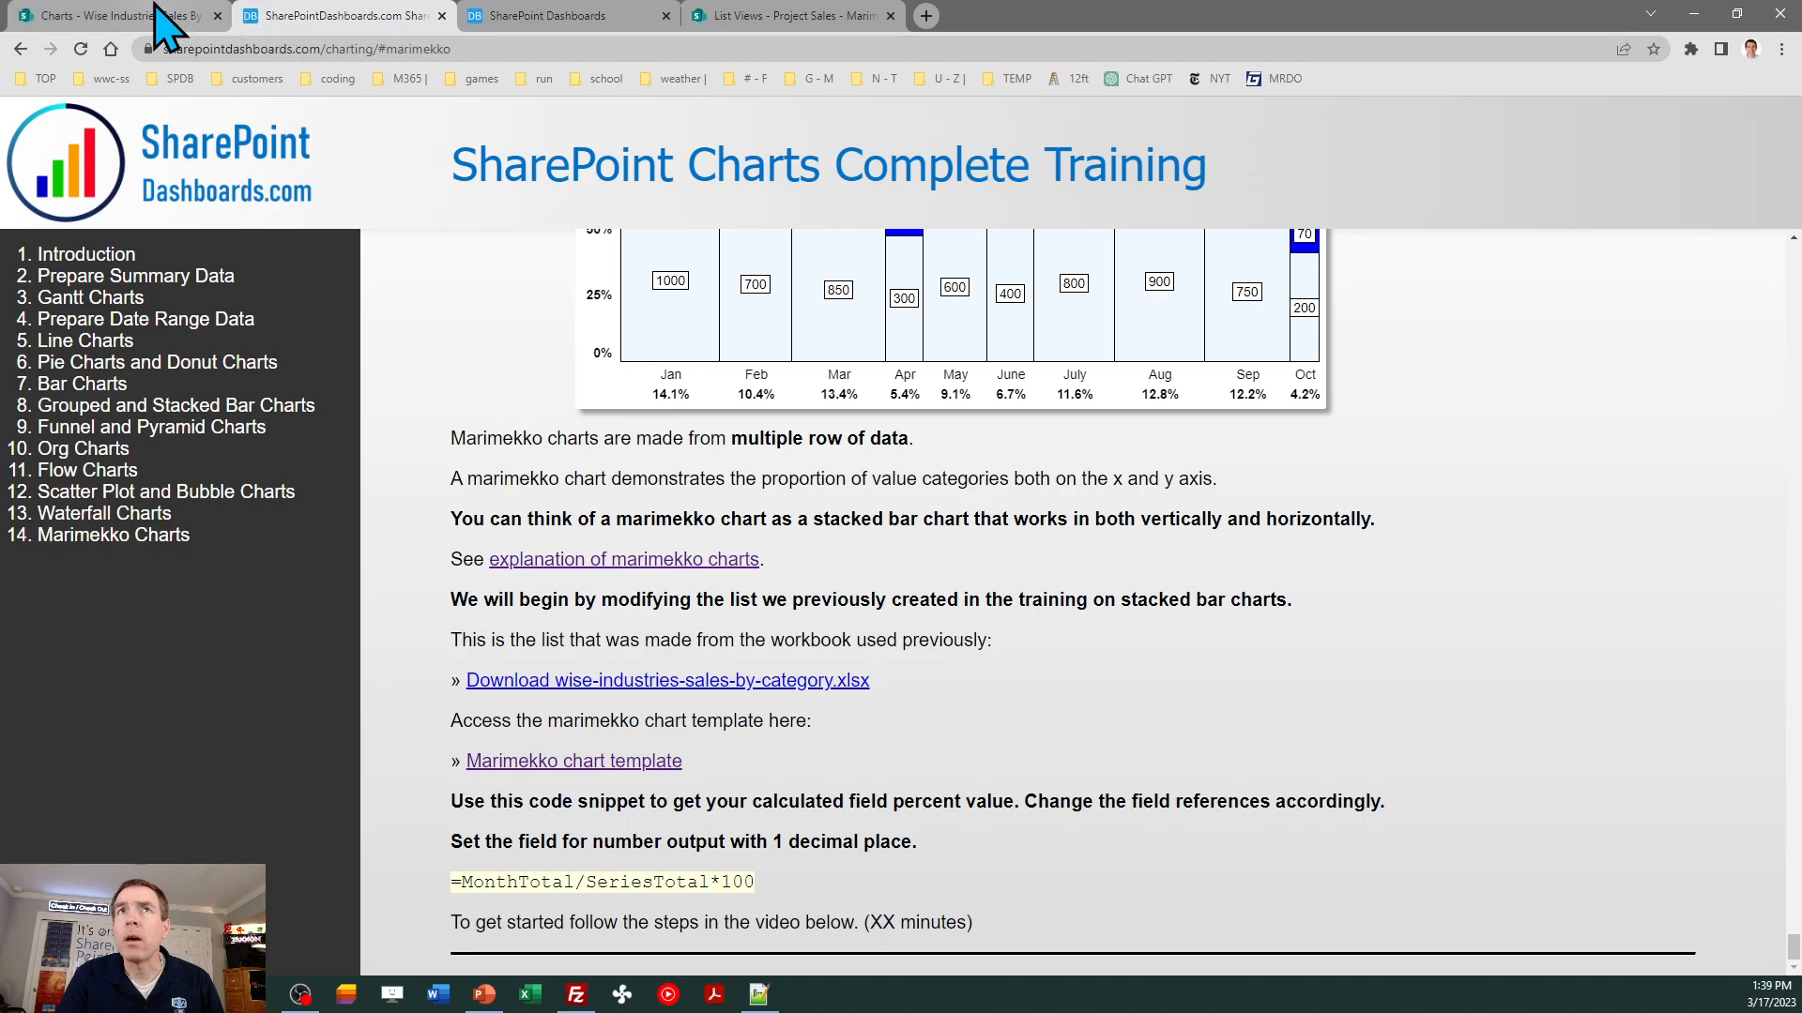
pyautogui.click(113, 15)
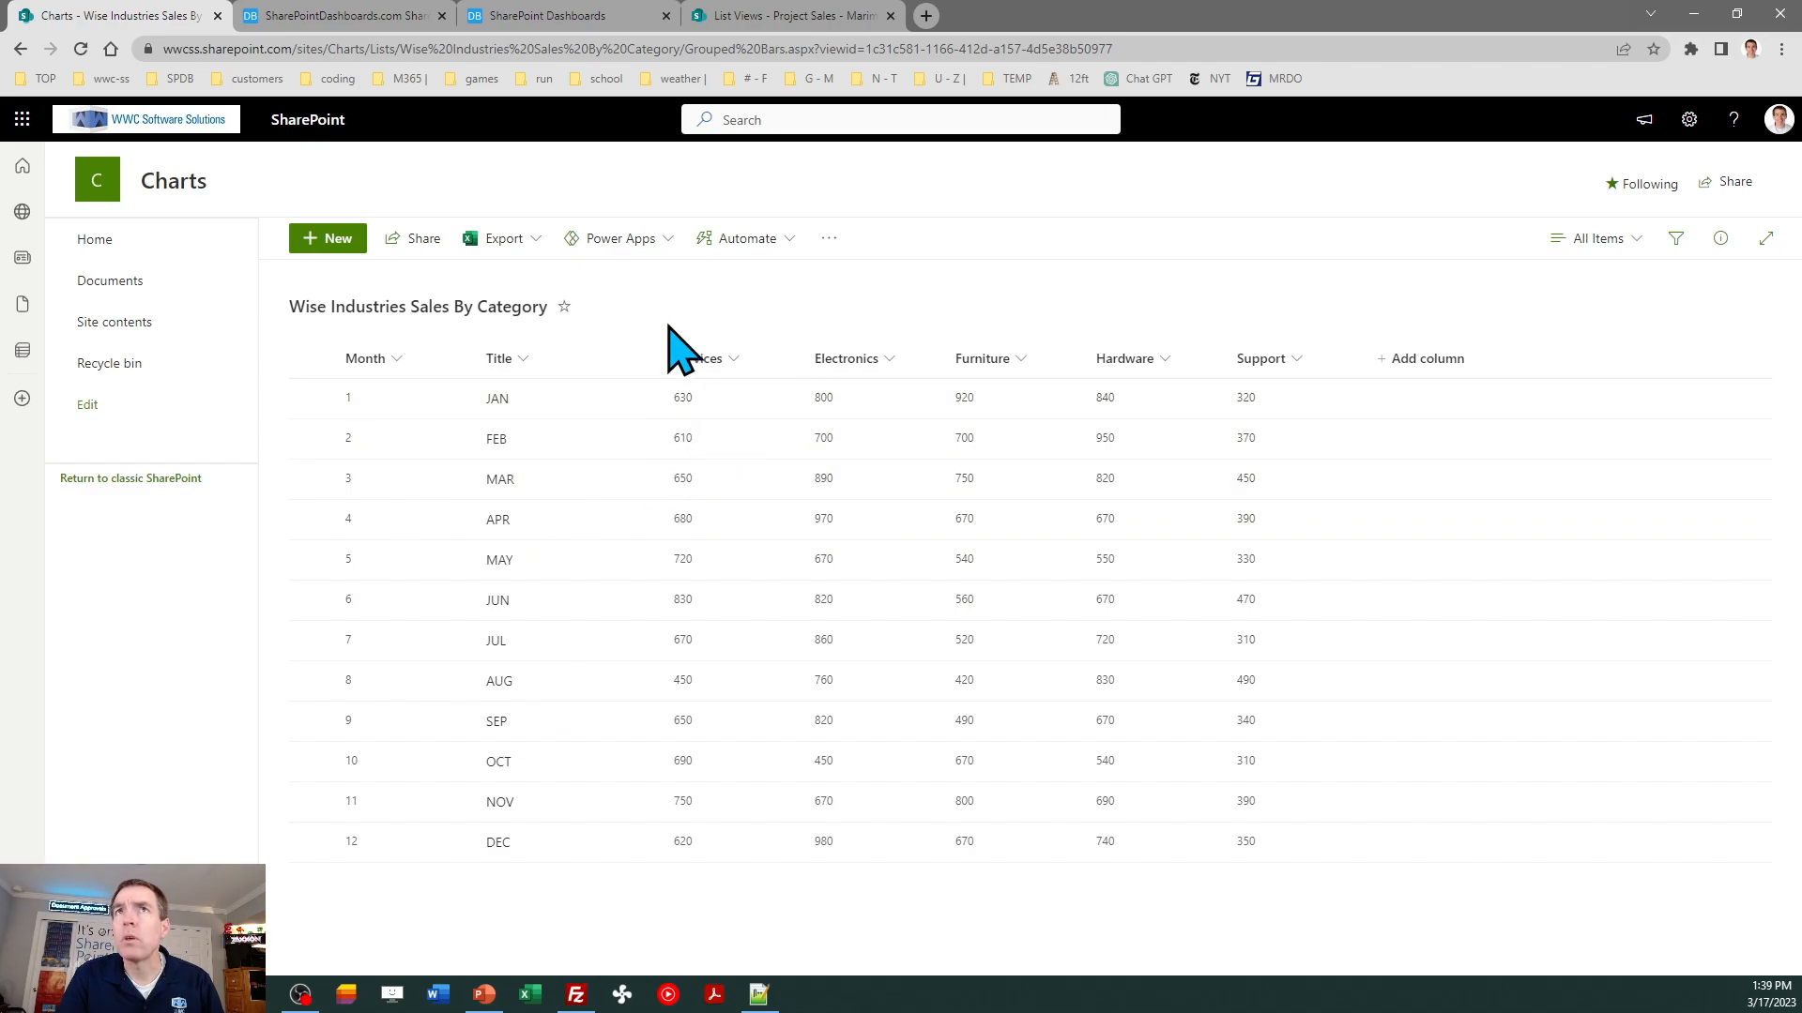
pyautogui.click(350, 16)
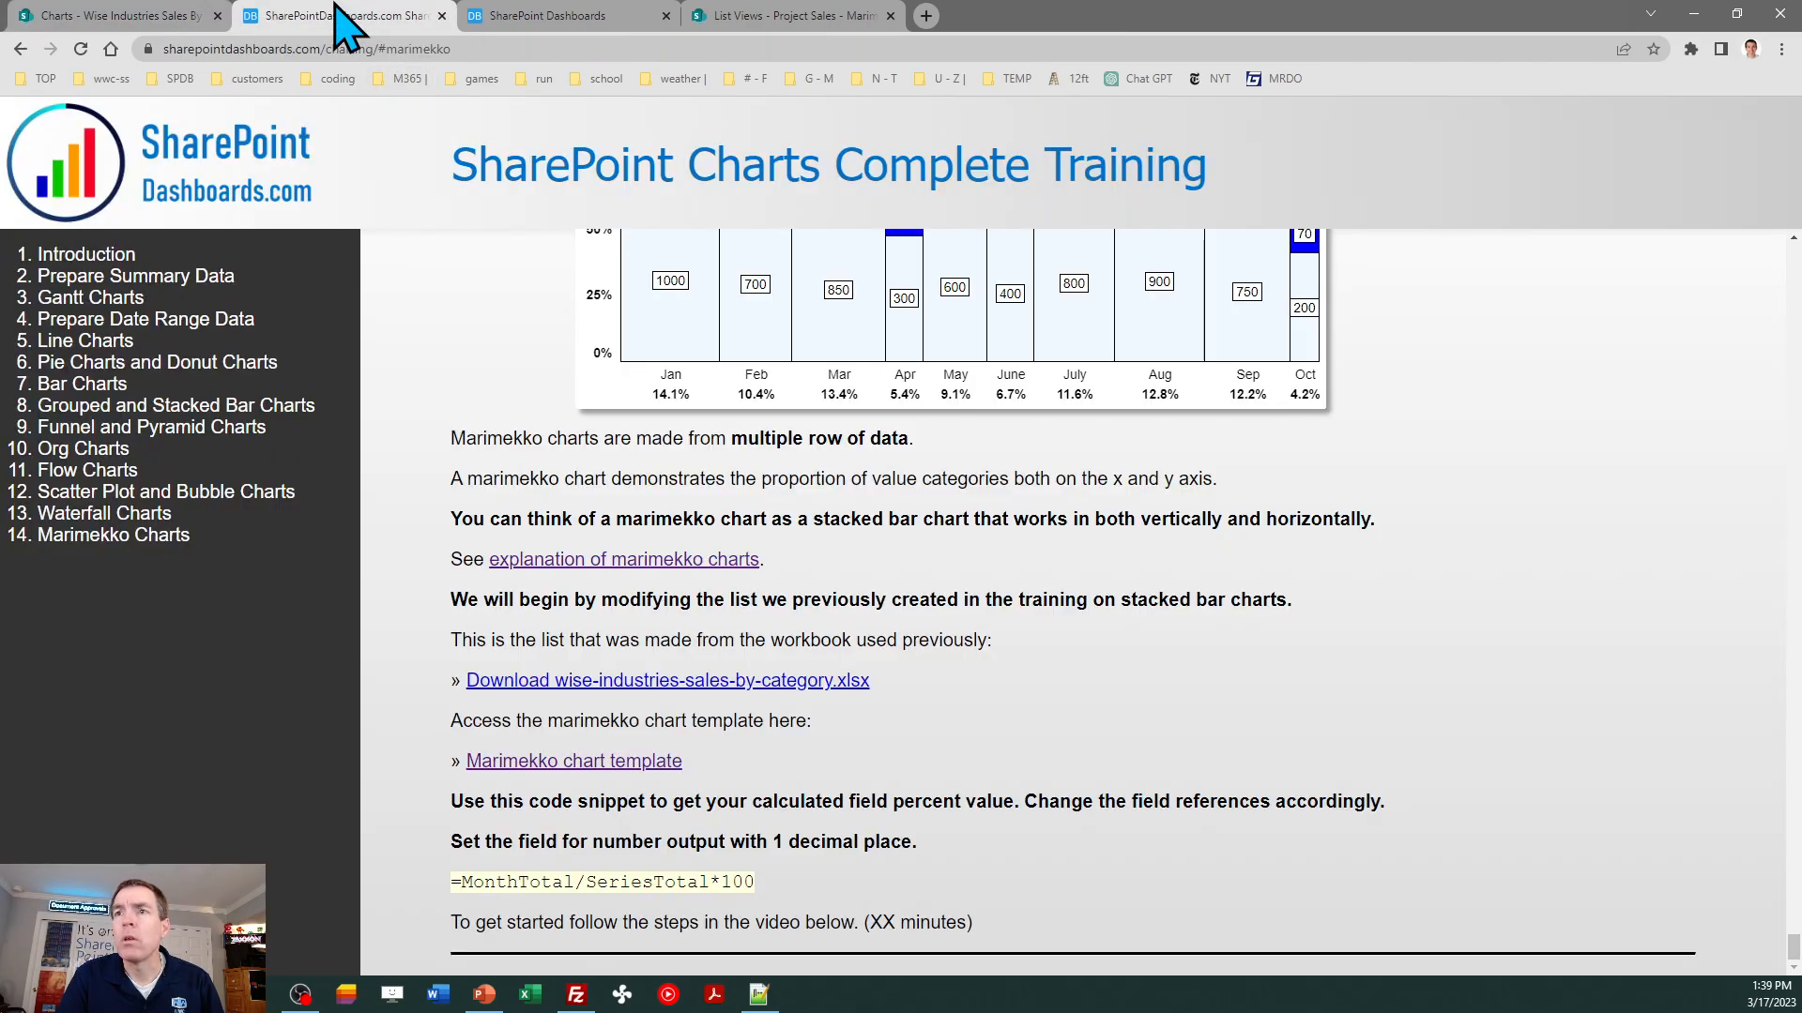
# - Start a new column named MonthTotal in the Wise Industries Sales By Category list, with the Calculated type
pyautogui.click(131, 16)
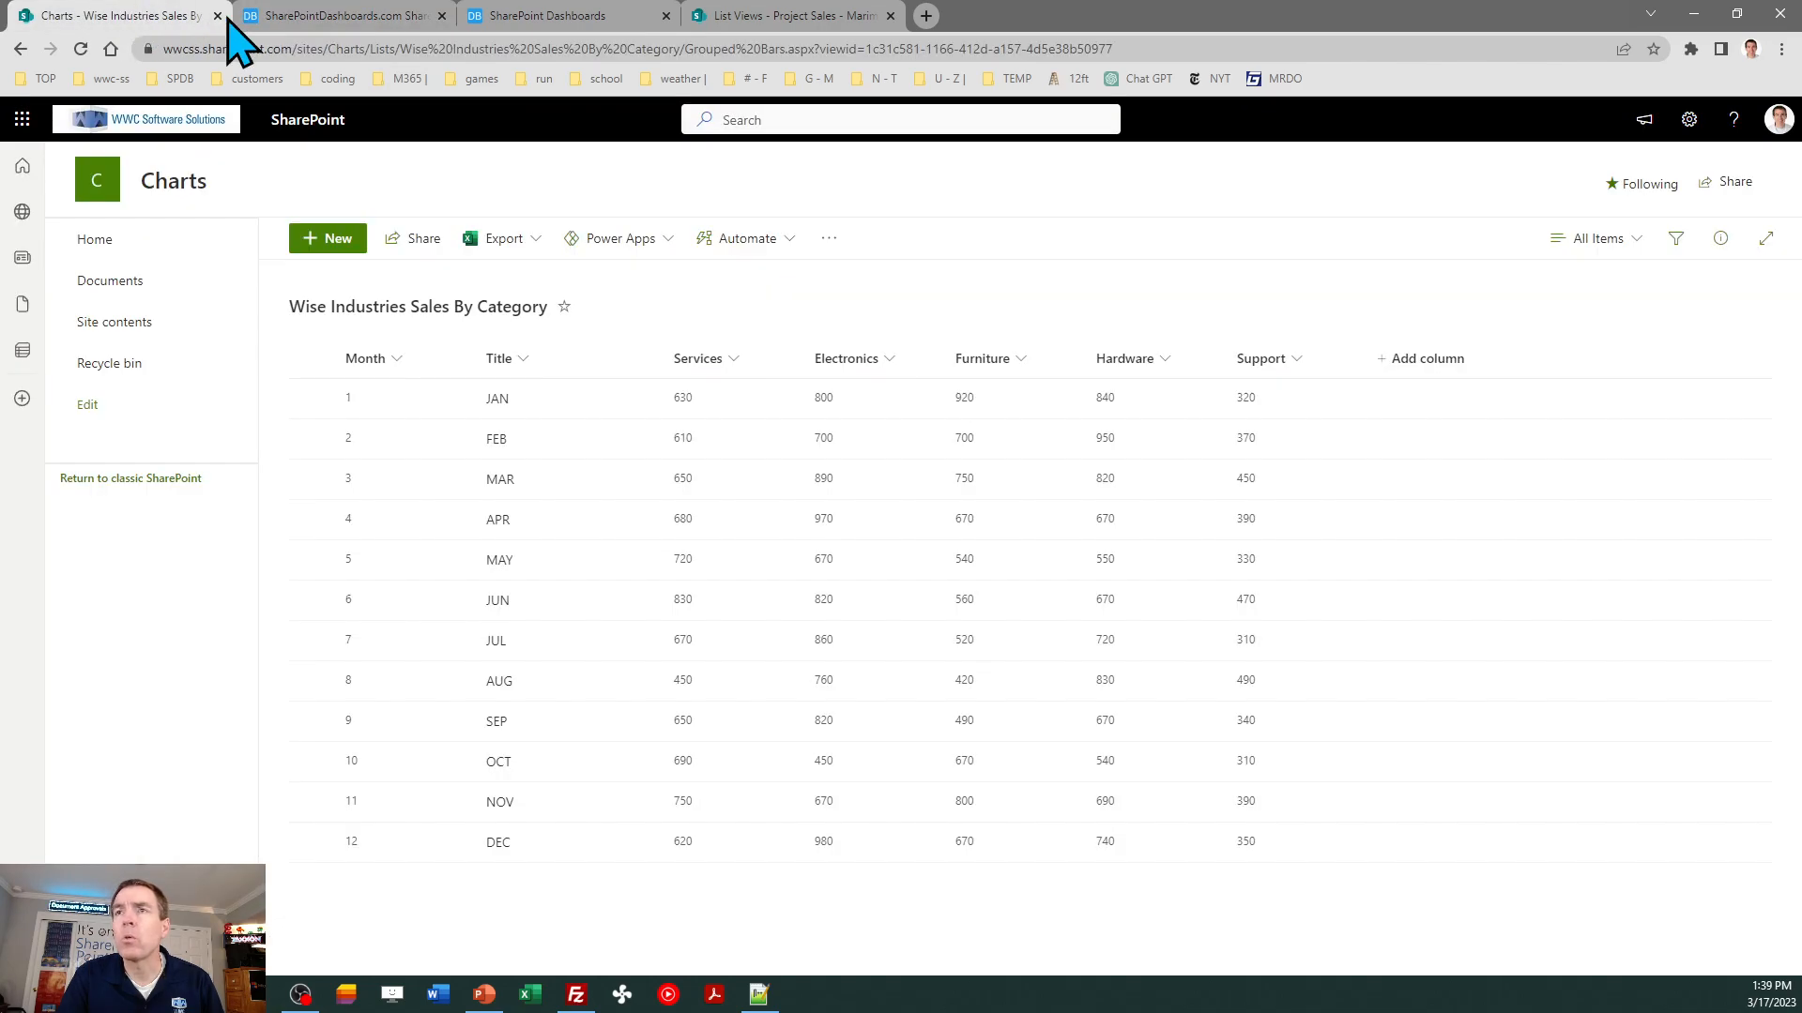
pyautogui.click(1689, 119)
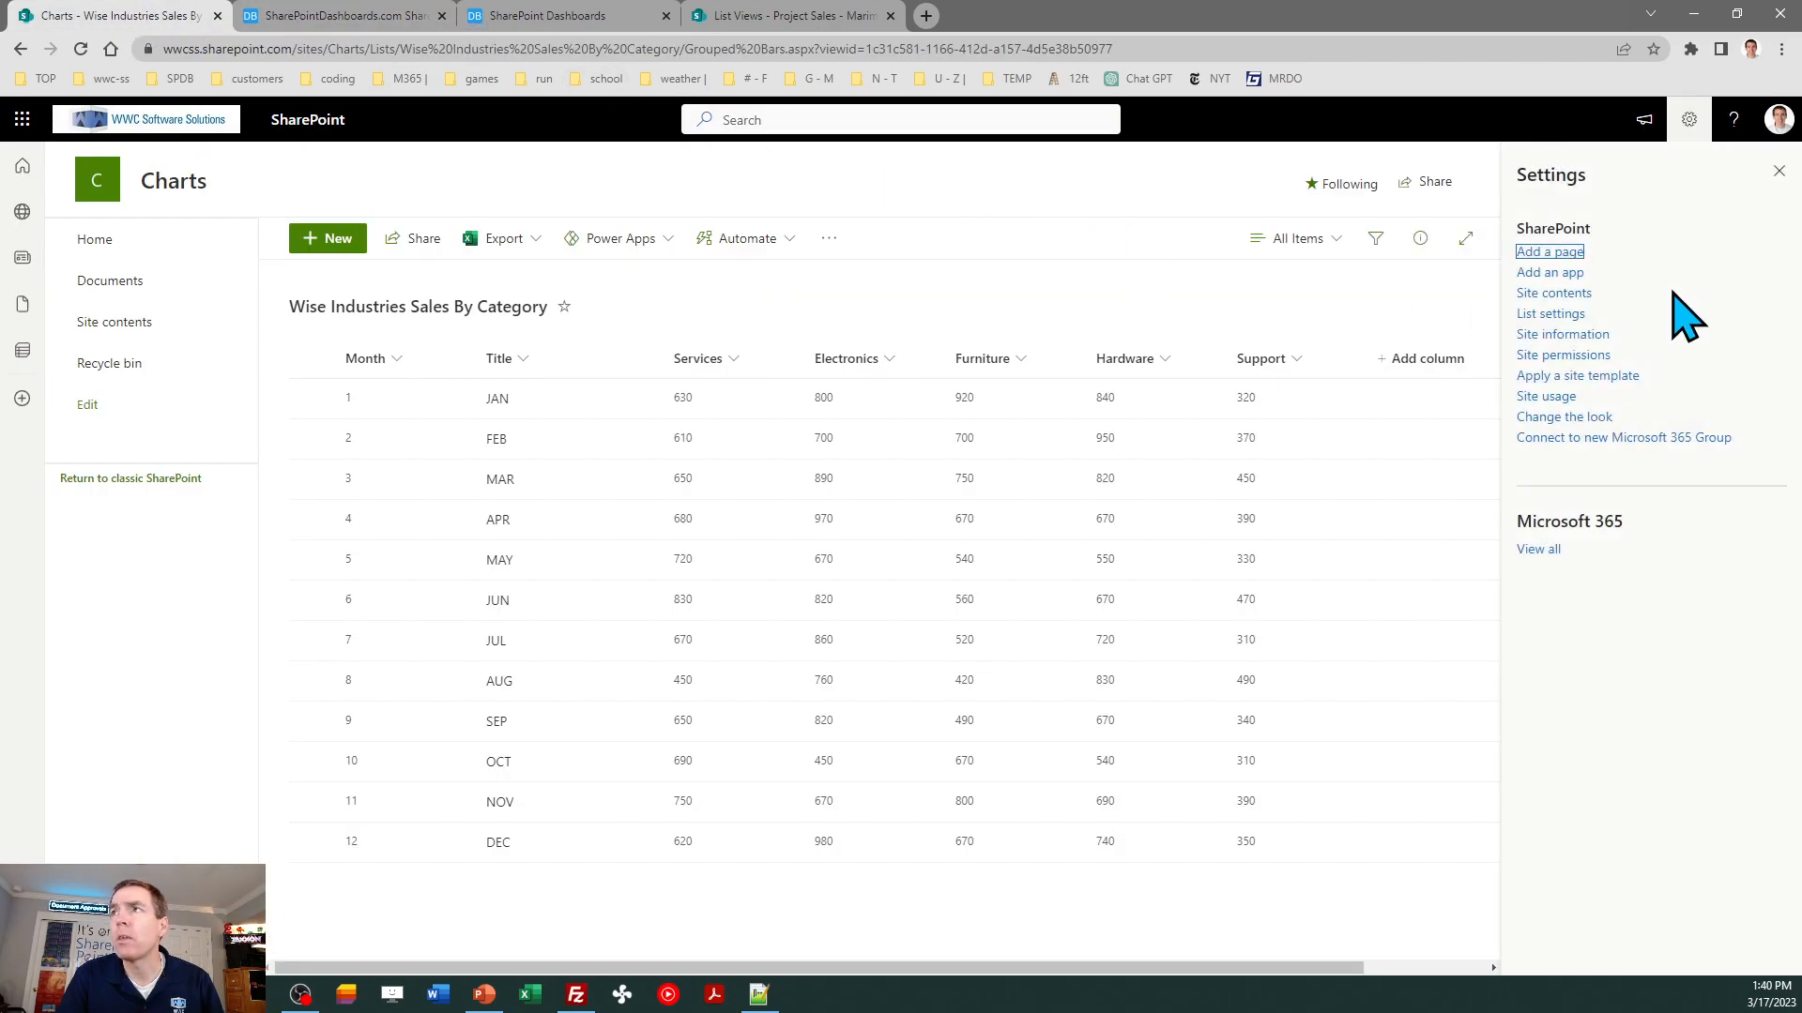
pyautogui.click(1560, 315)
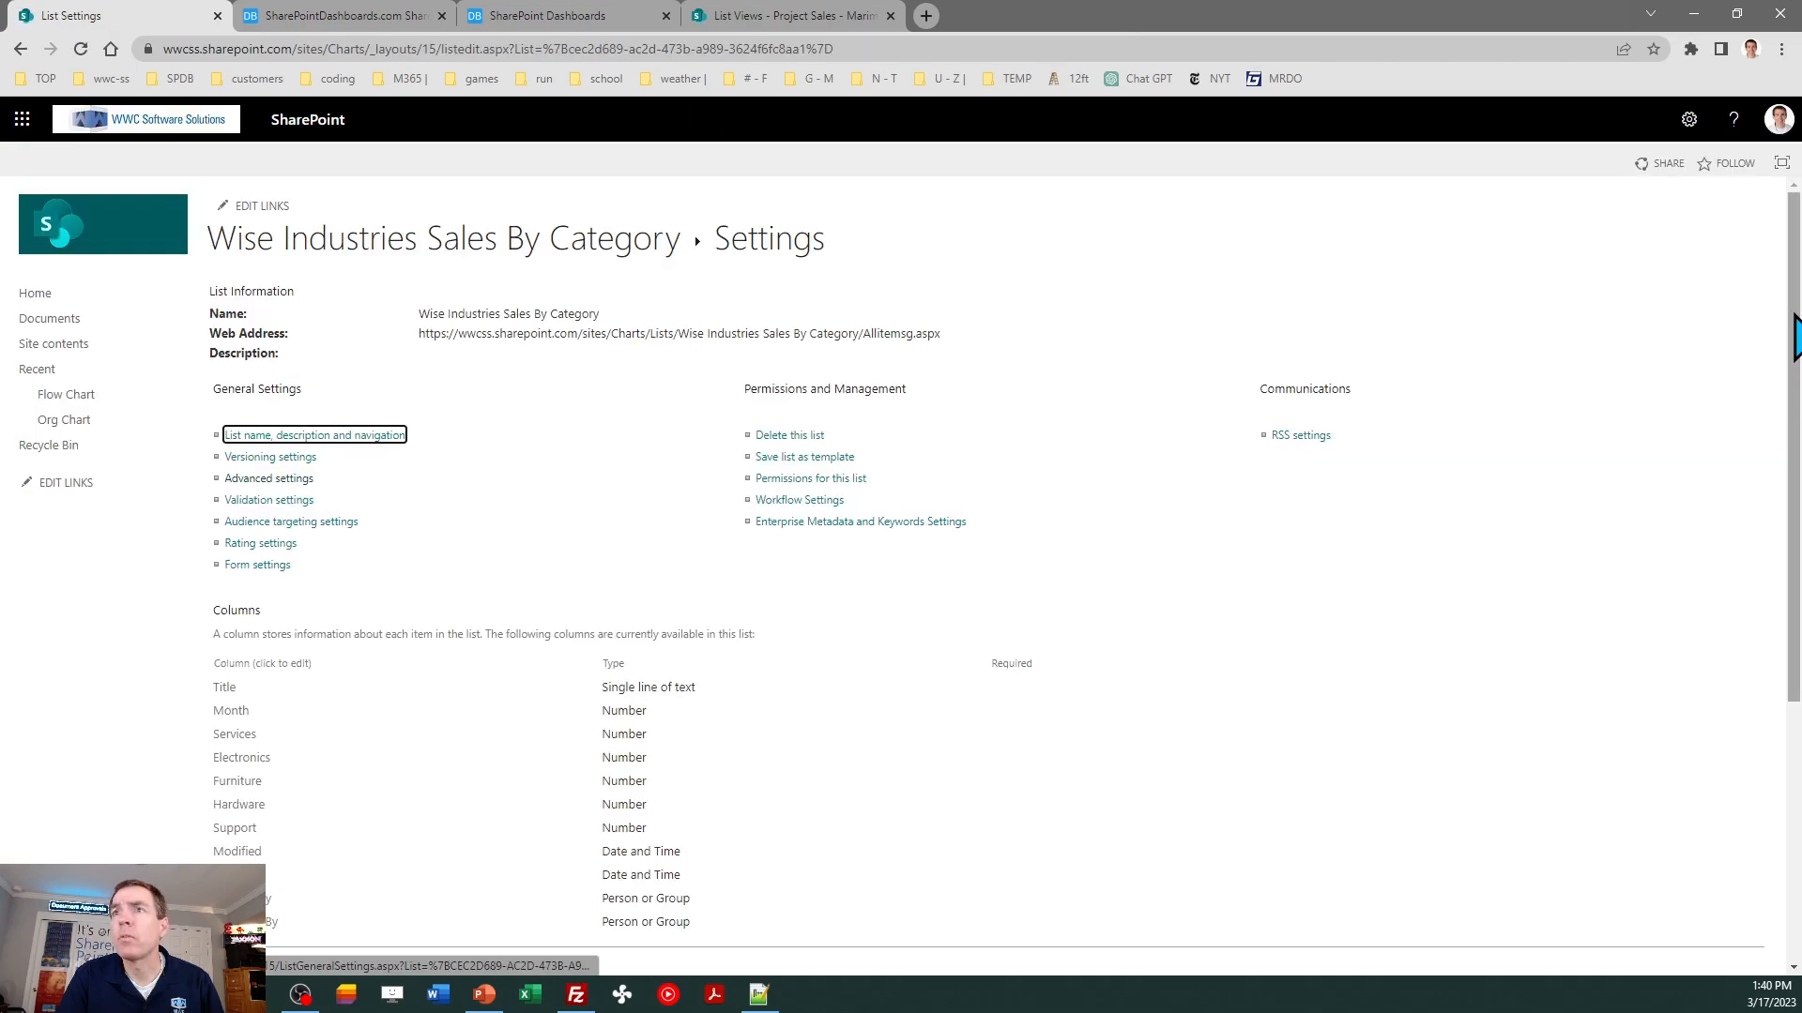
pyautogui.scroll(-2, 1795, 338)
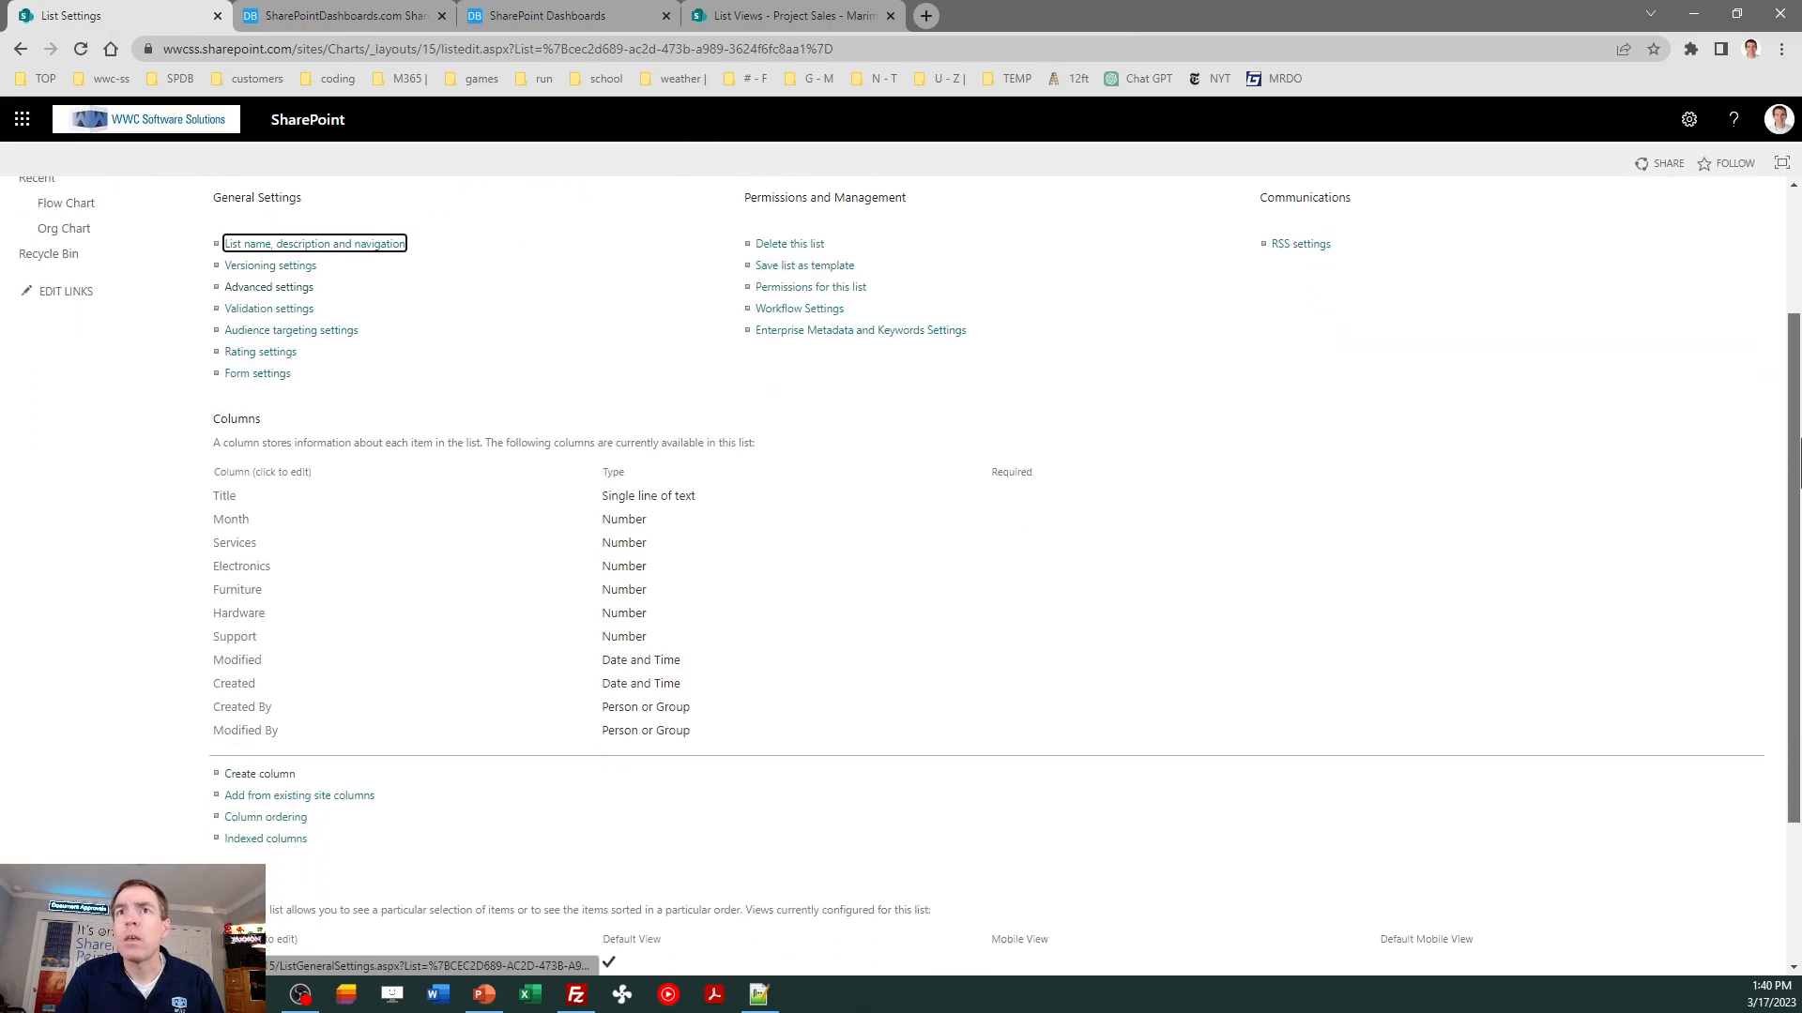
pyautogui.click(286, 775)
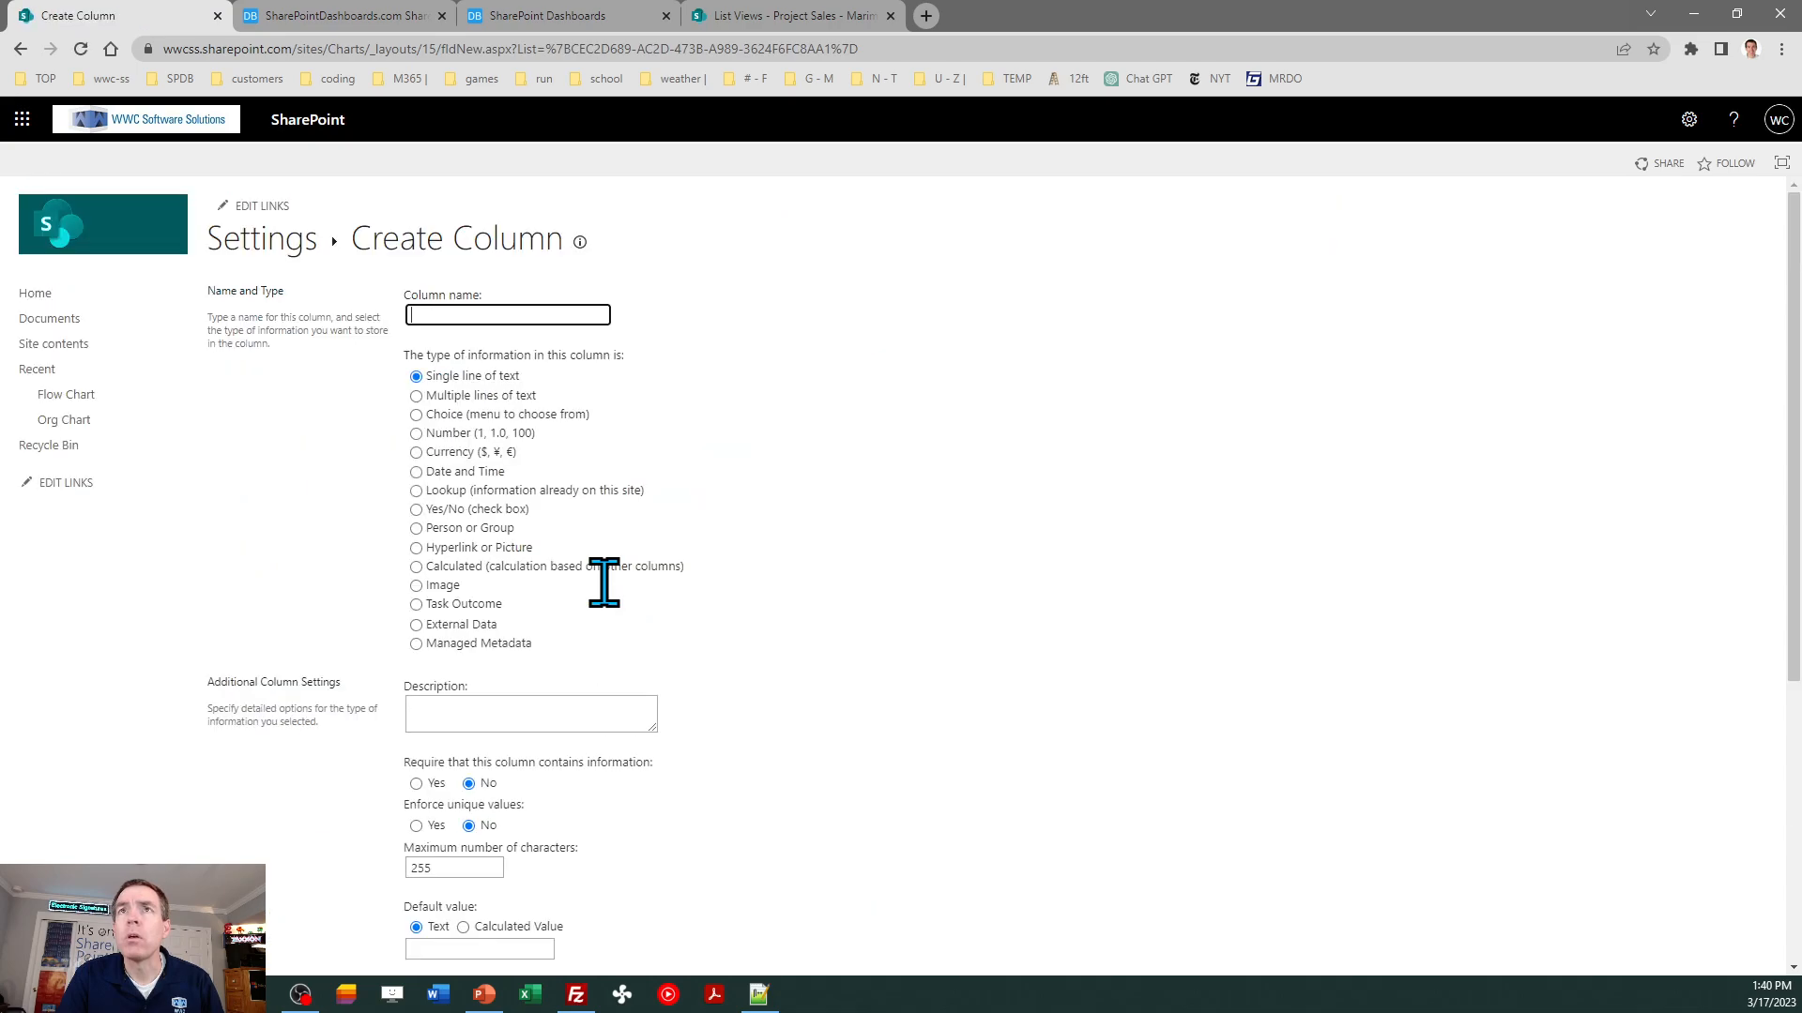
pyautogui.write('MonthTotal')
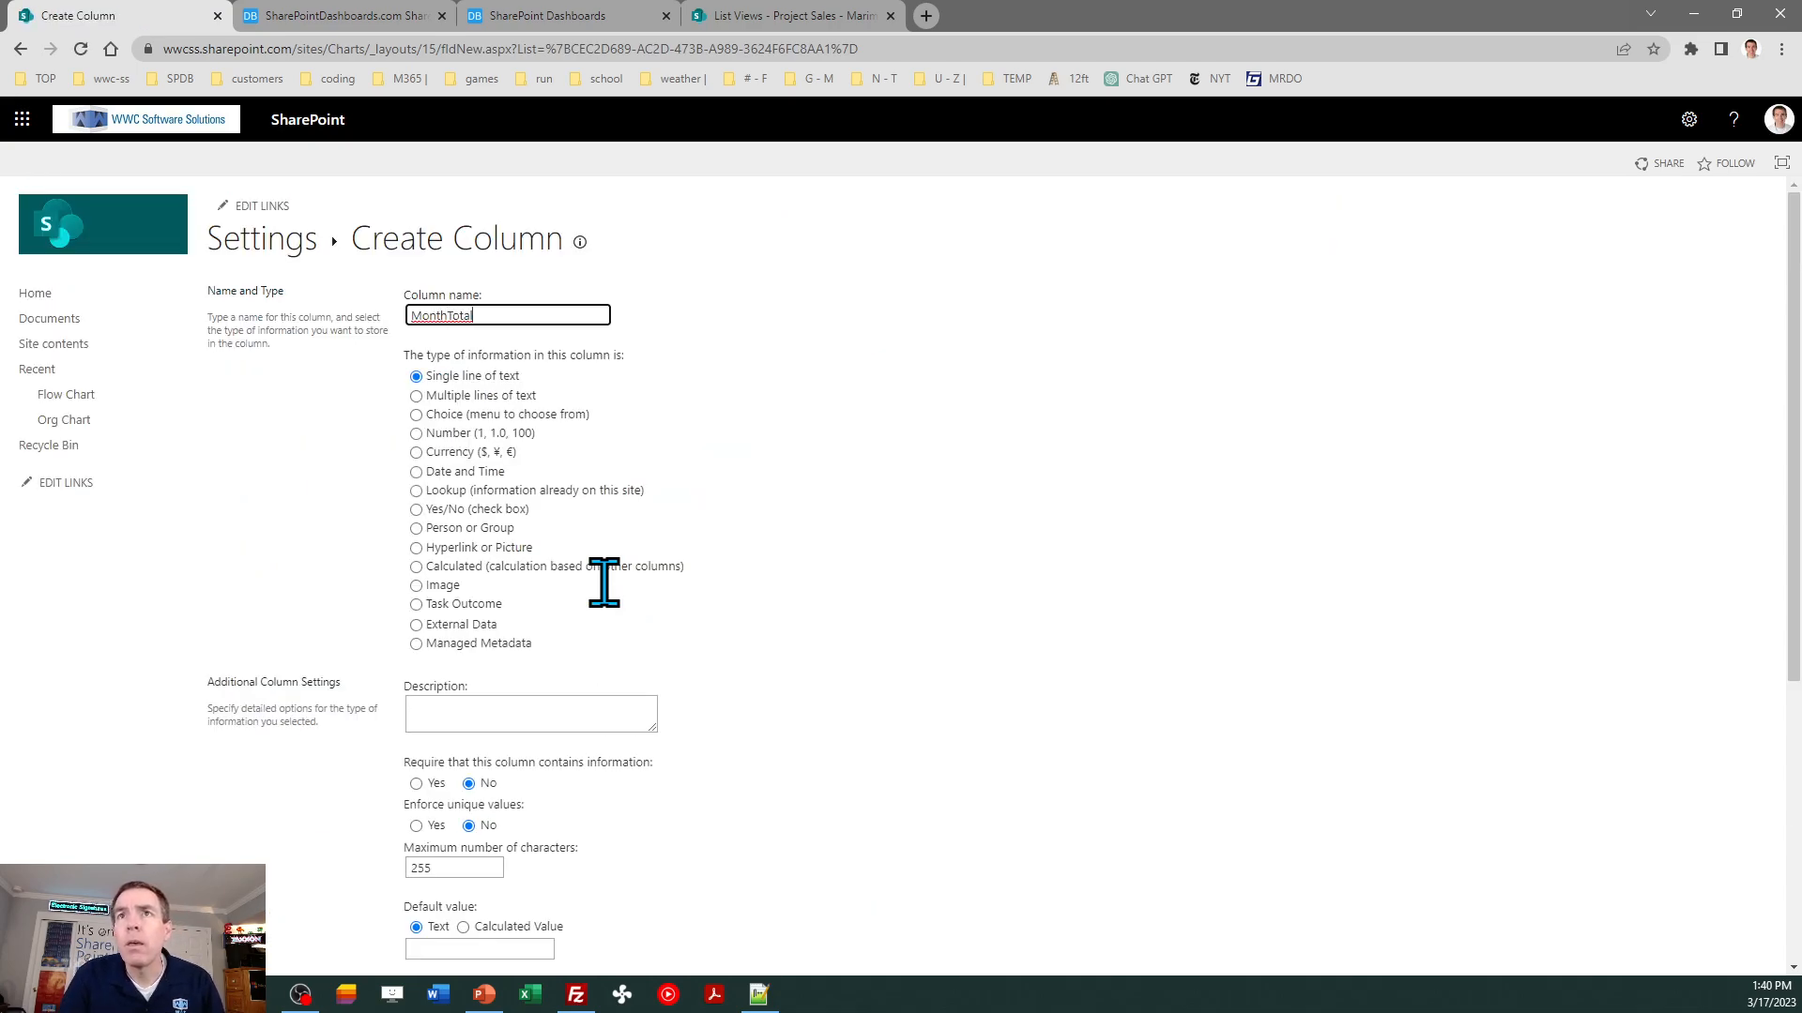
pyautogui.click(469, 568)
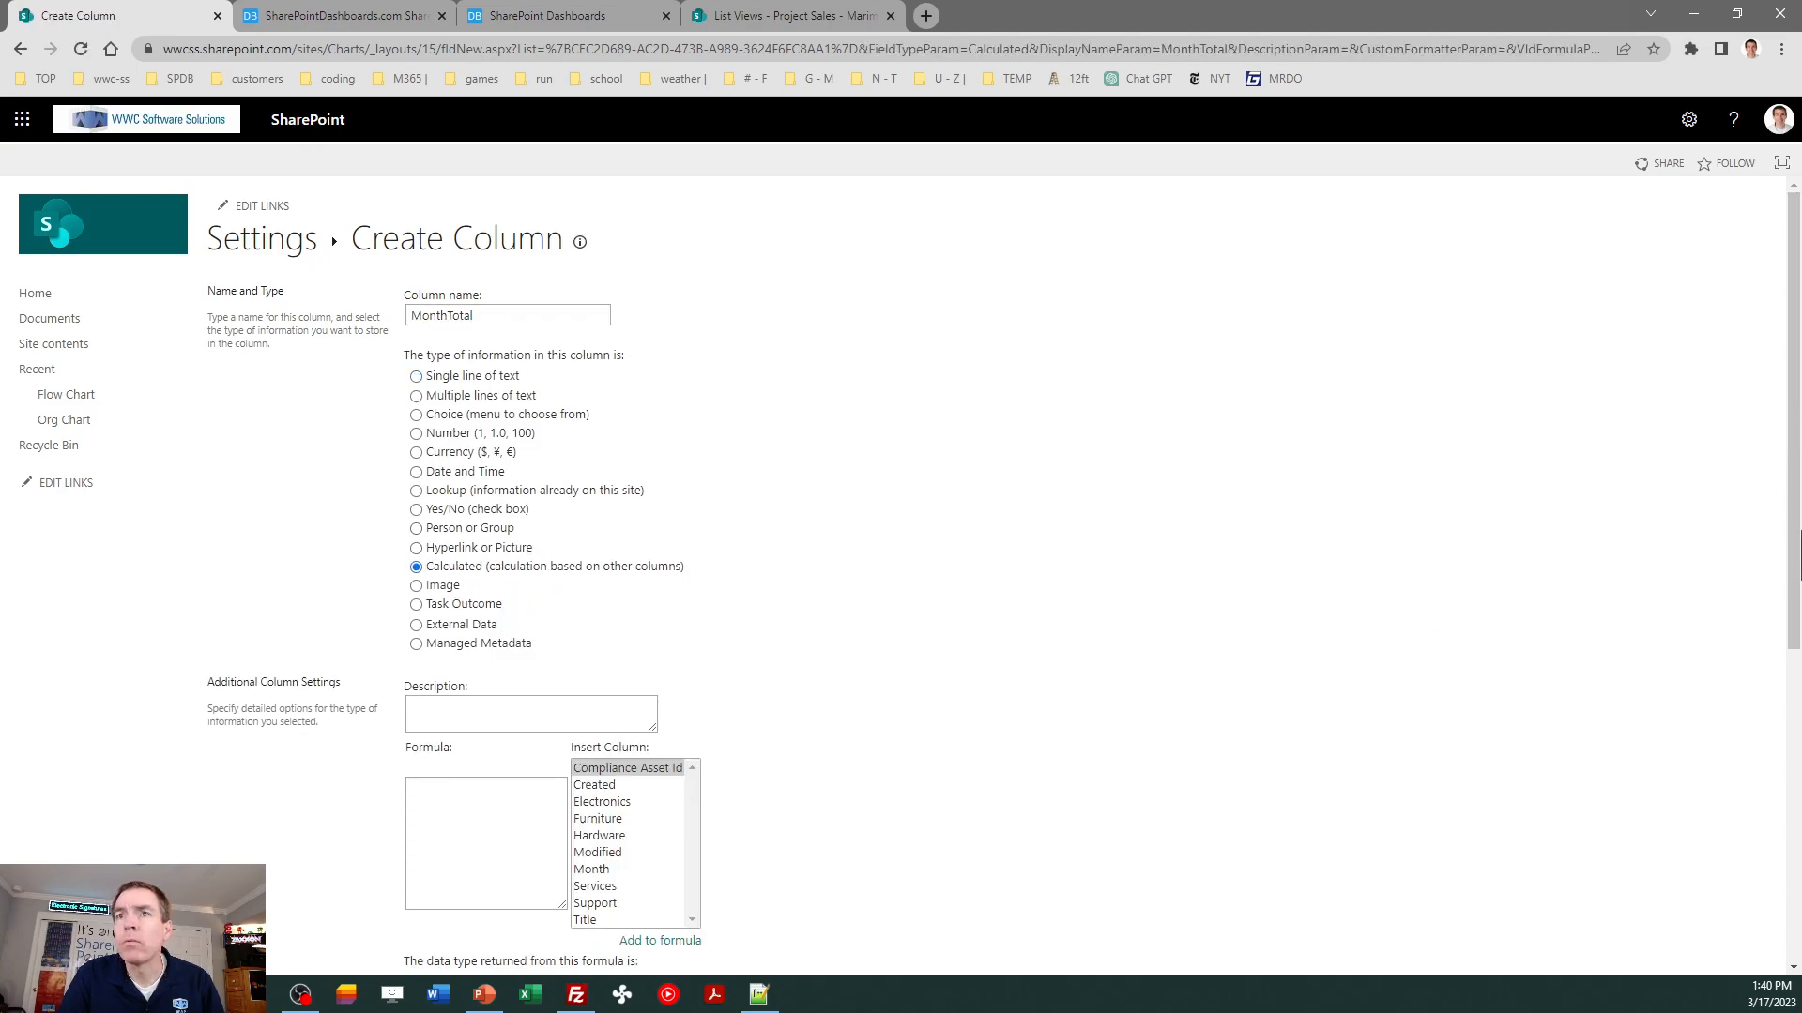
# - Build the MonthTotal formula as [Electronics]+[Furniture]+[Hardware]+[Services]+[Support]
pyautogui.moveTo(1793, 453); pyautogui.dragTo(1793, 582)
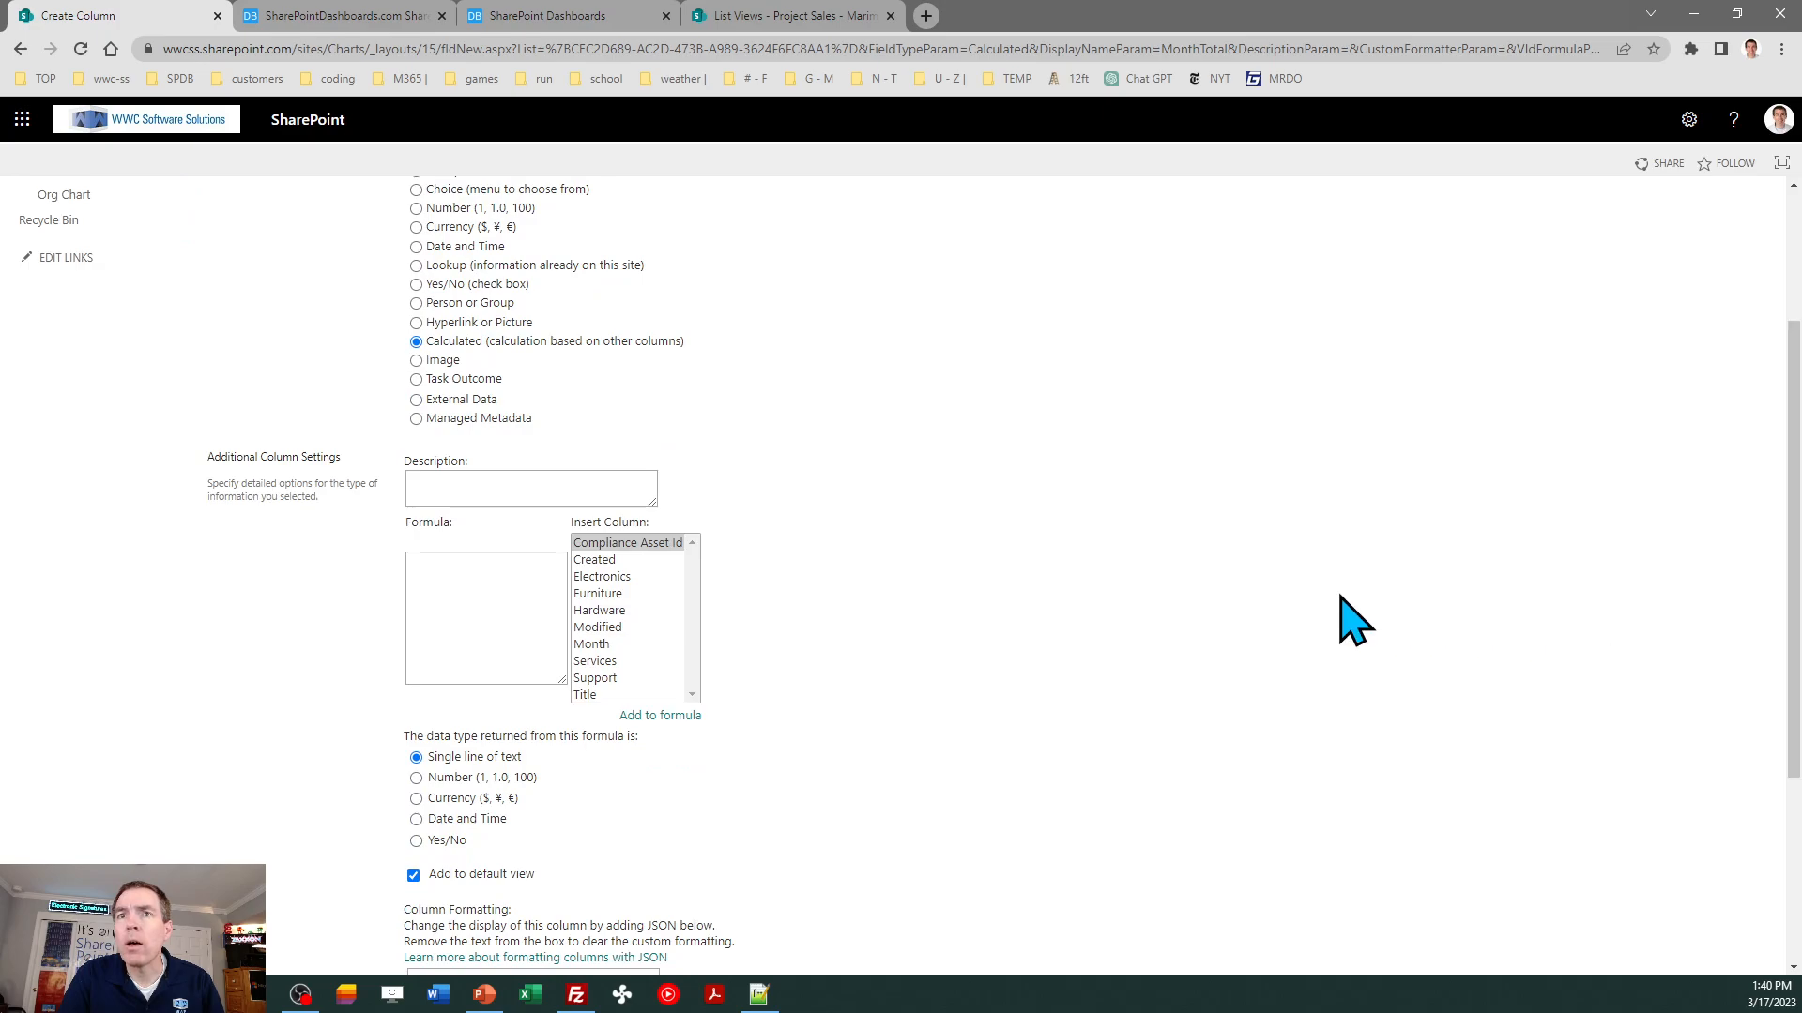
pyautogui.doubleClick(605, 578)
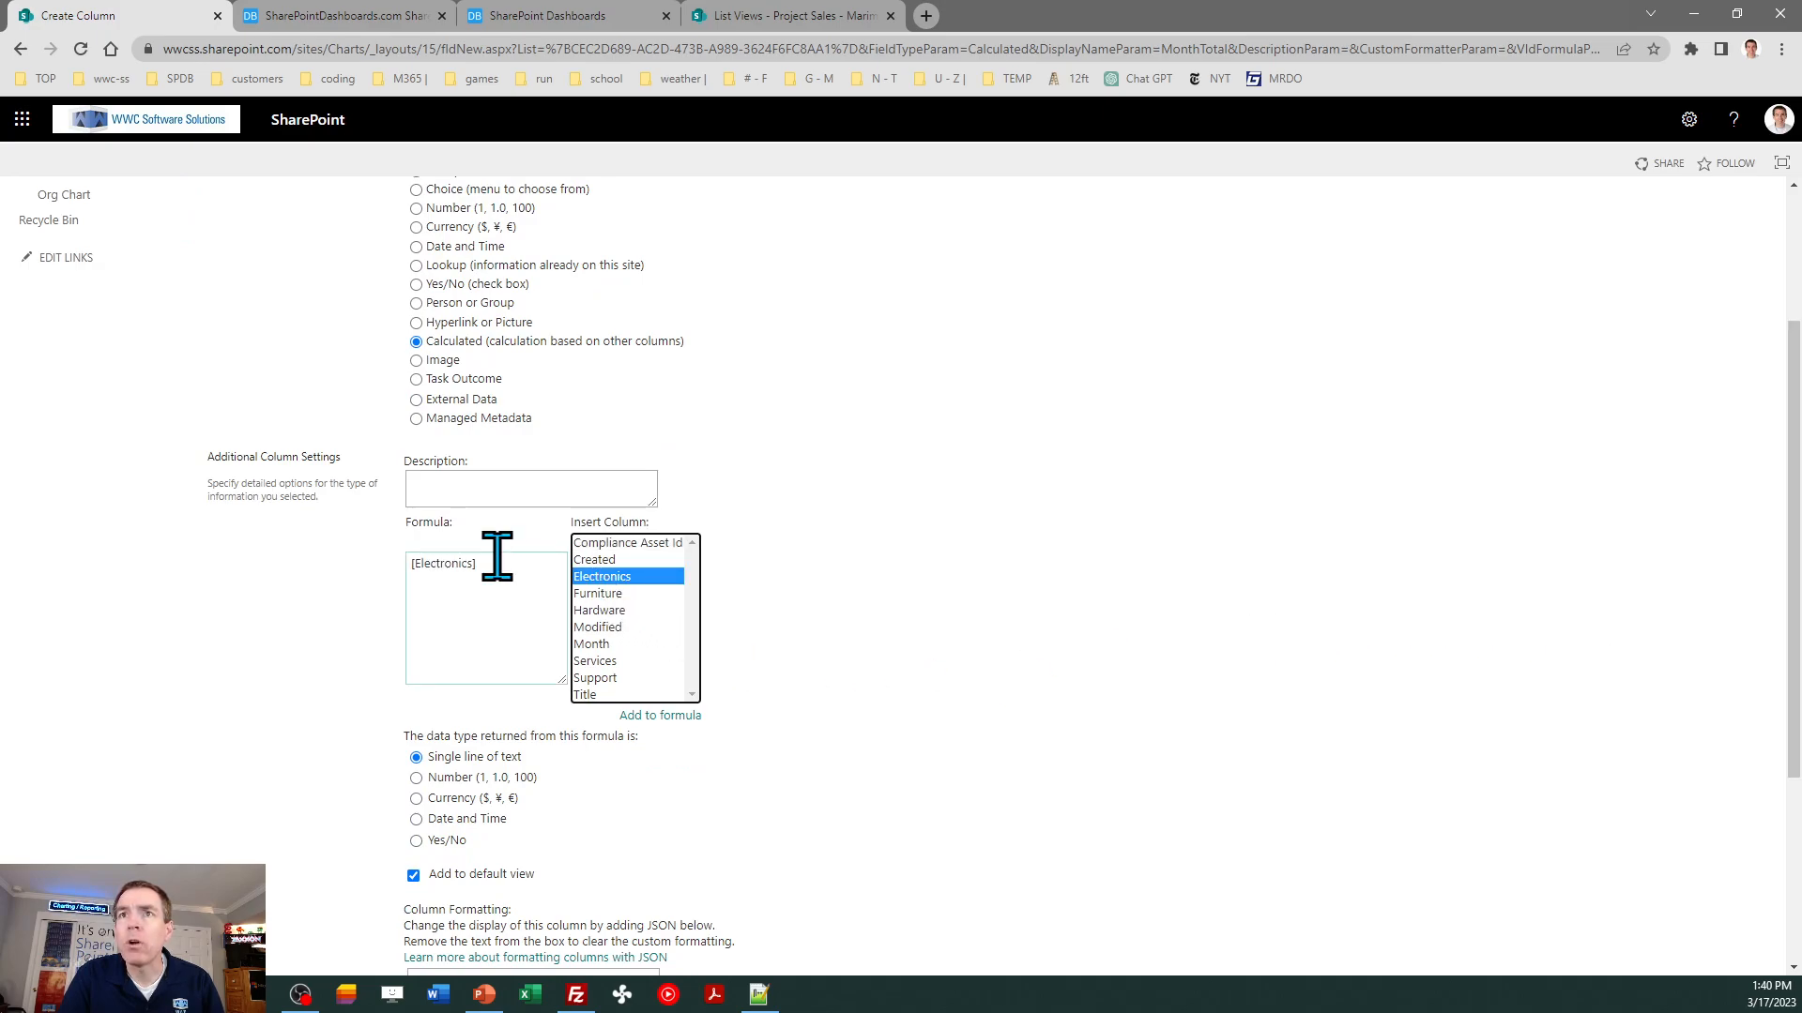
pyautogui.doubleClick(612, 594)
pyautogui.click(551, 563)
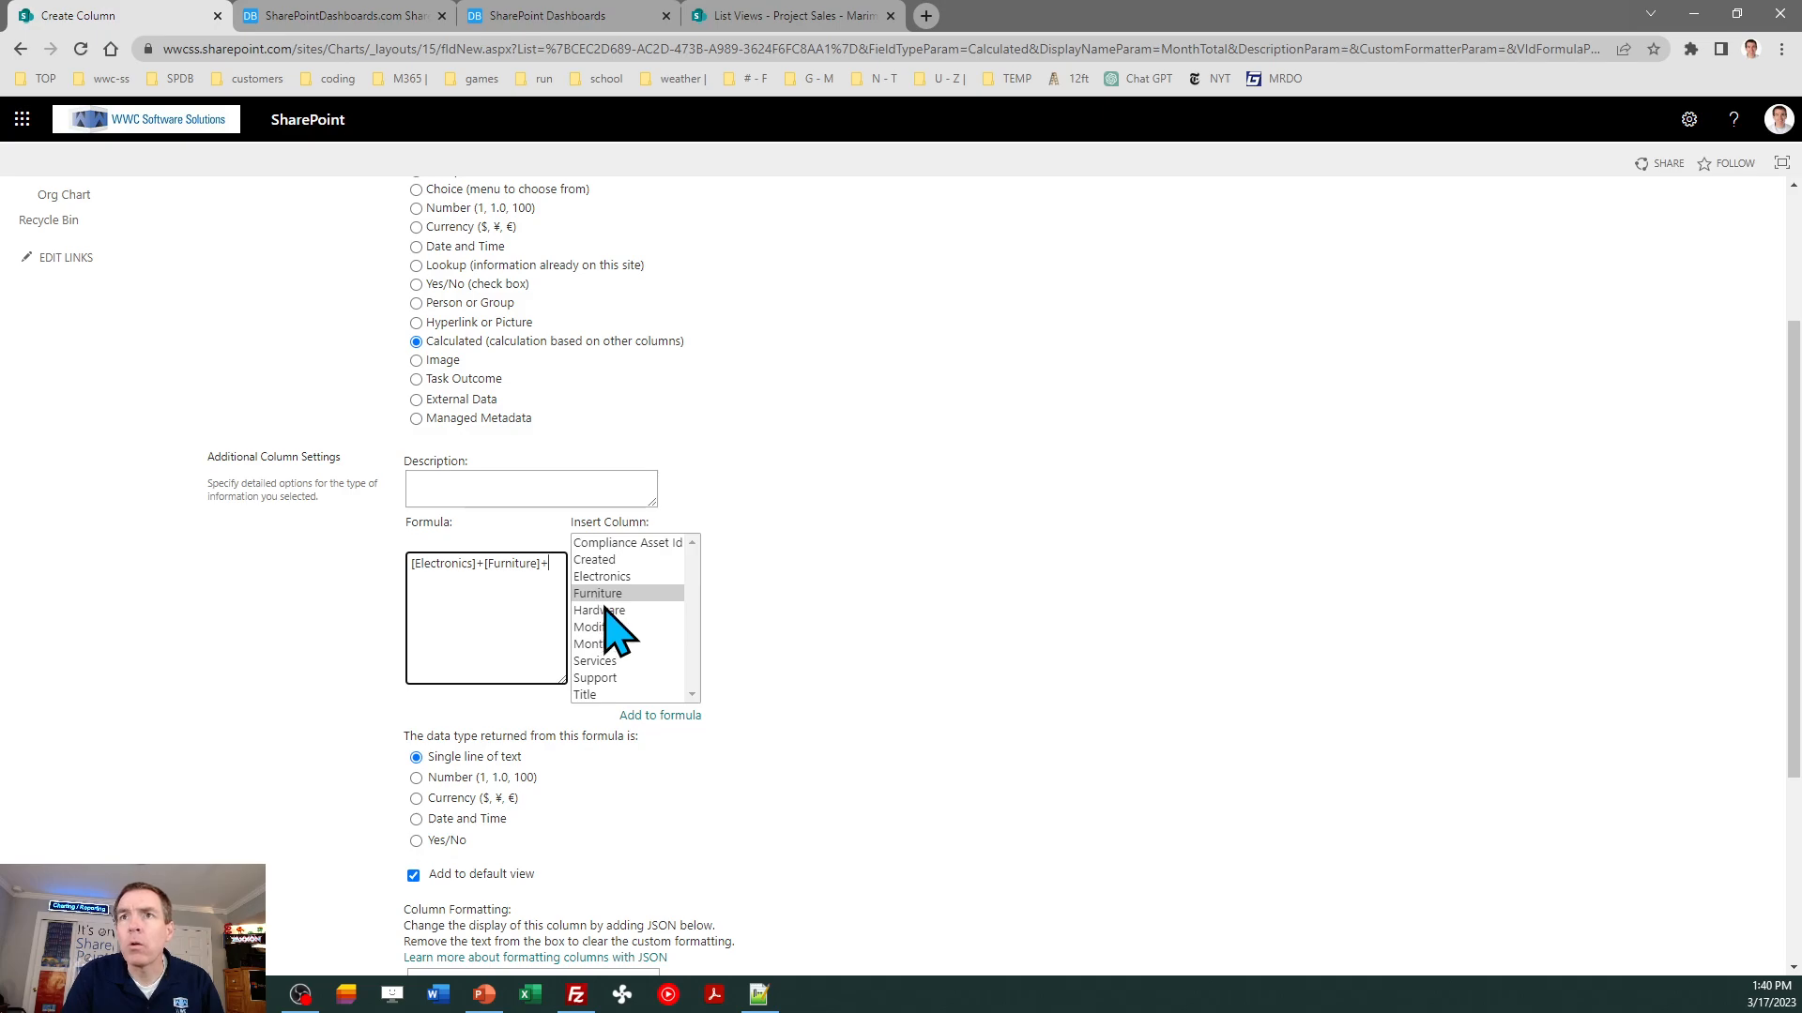
pyautogui.doubleClick(608, 610)
pyautogui.click(518, 608)
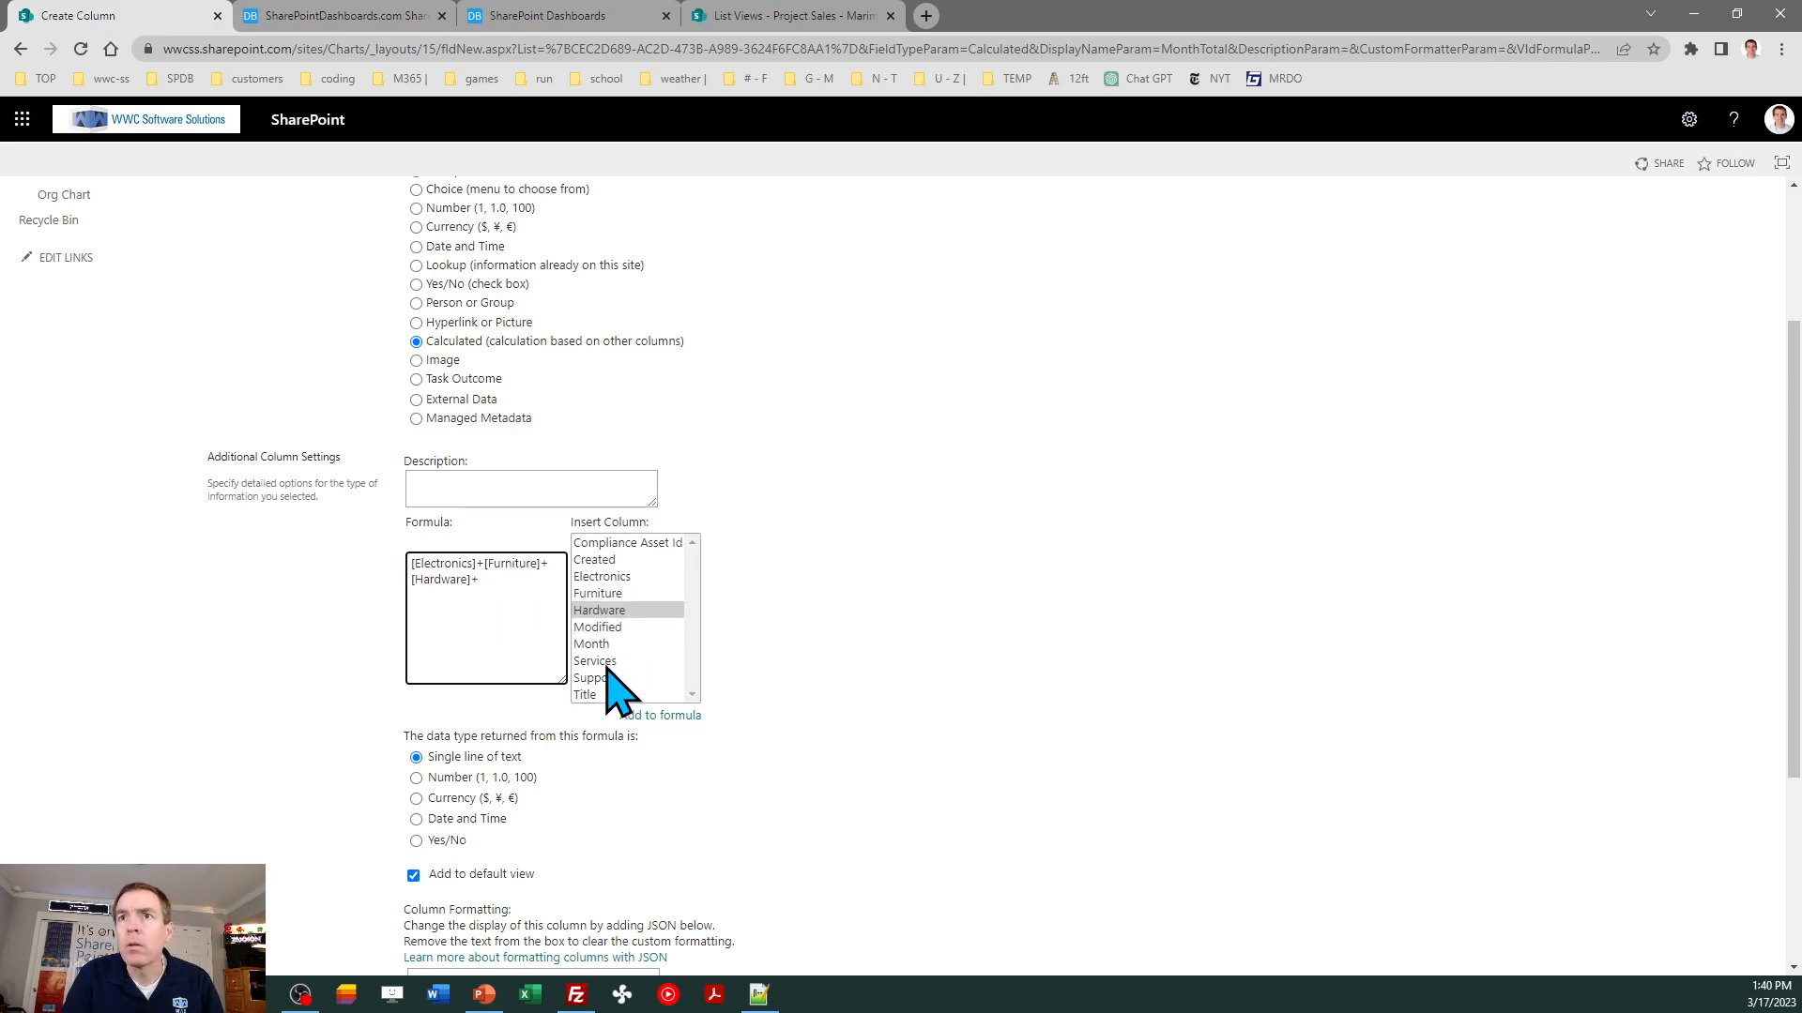
pyautogui.doubleClick(605, 662)
pyautogui.click(559, 581)
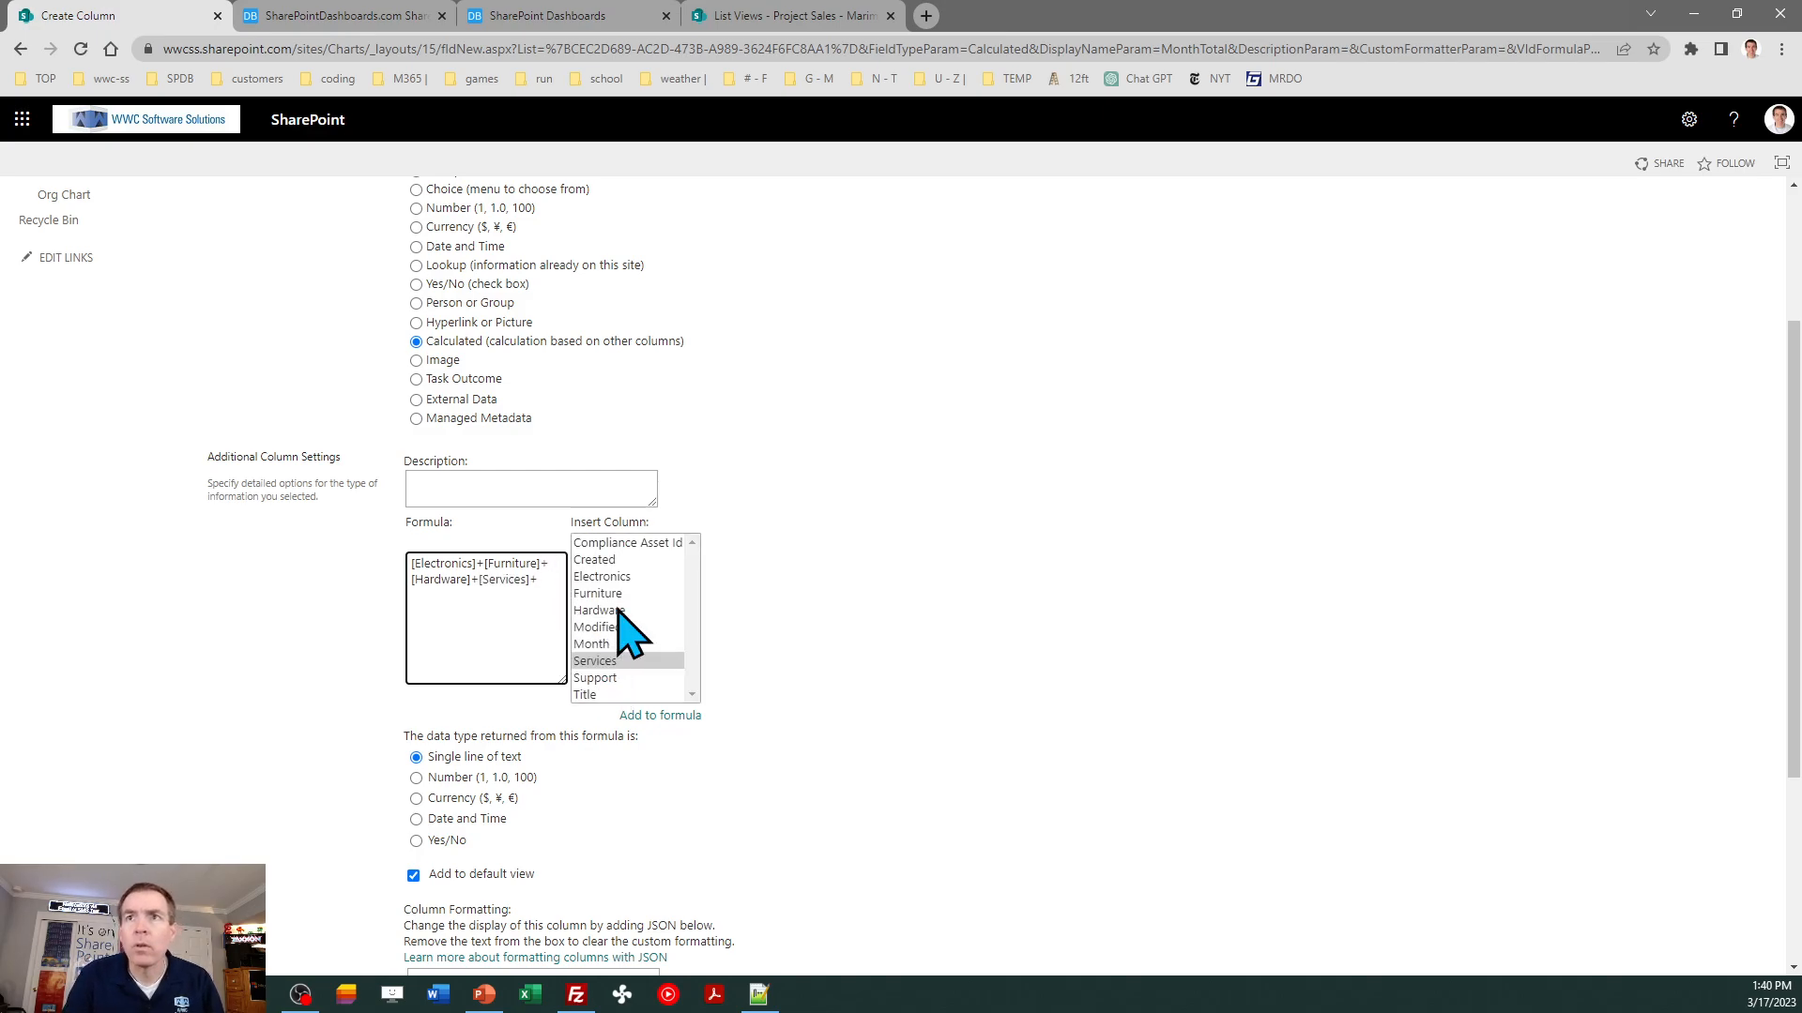
pyautogui.doubleClick(604, 679)
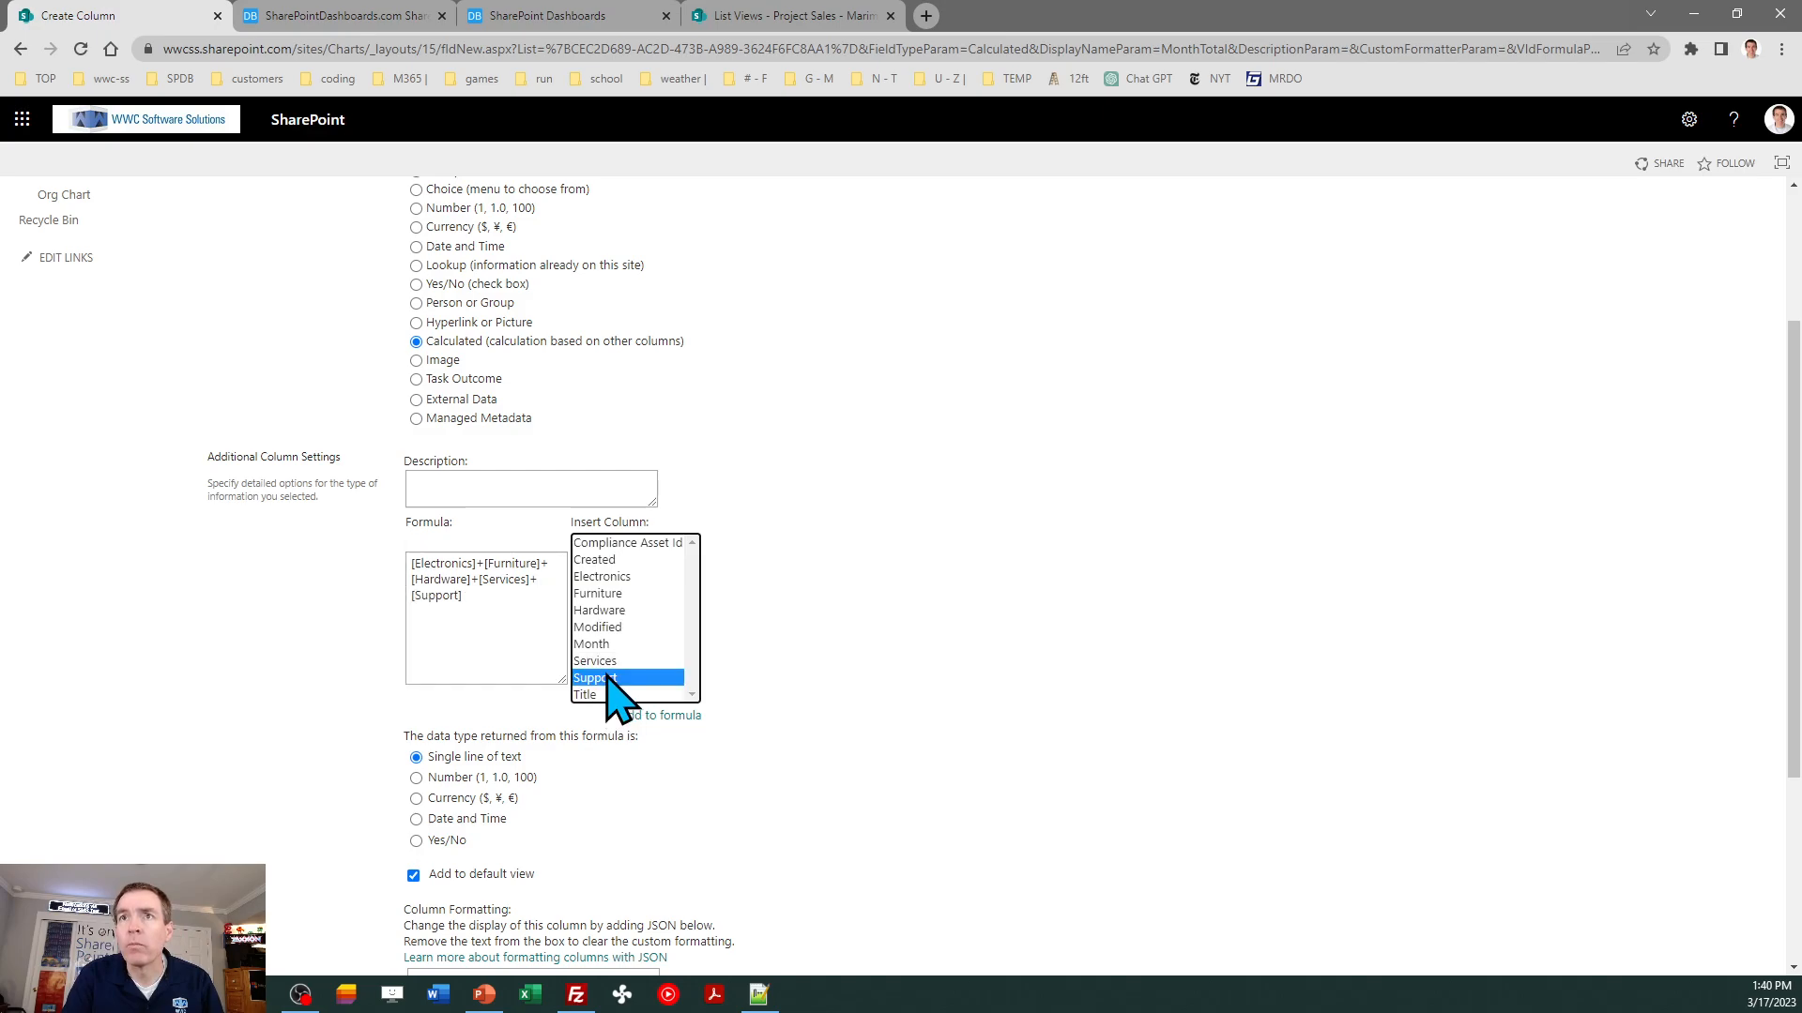
# - Set the formula's returned data type to Number, create the MonthTotal column, and return to the list
pyautogui.click(464, 779)
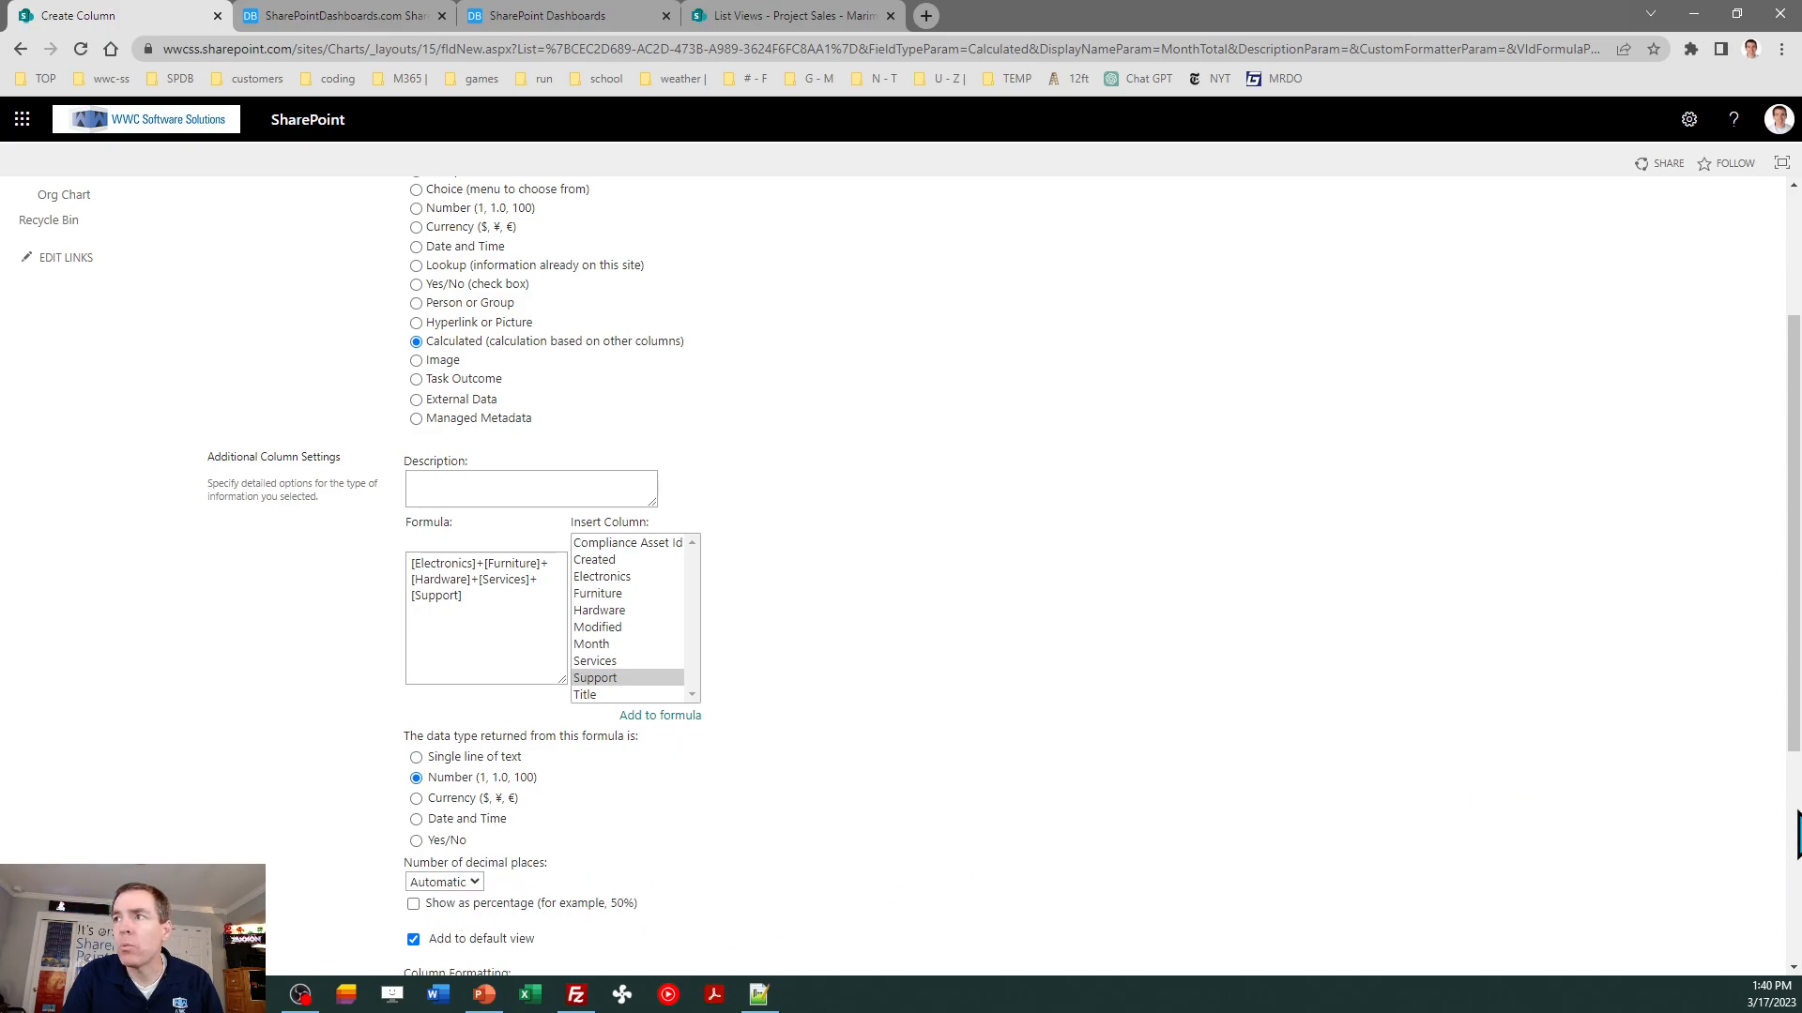
pyautogui.scroll(-1, 901, 564)
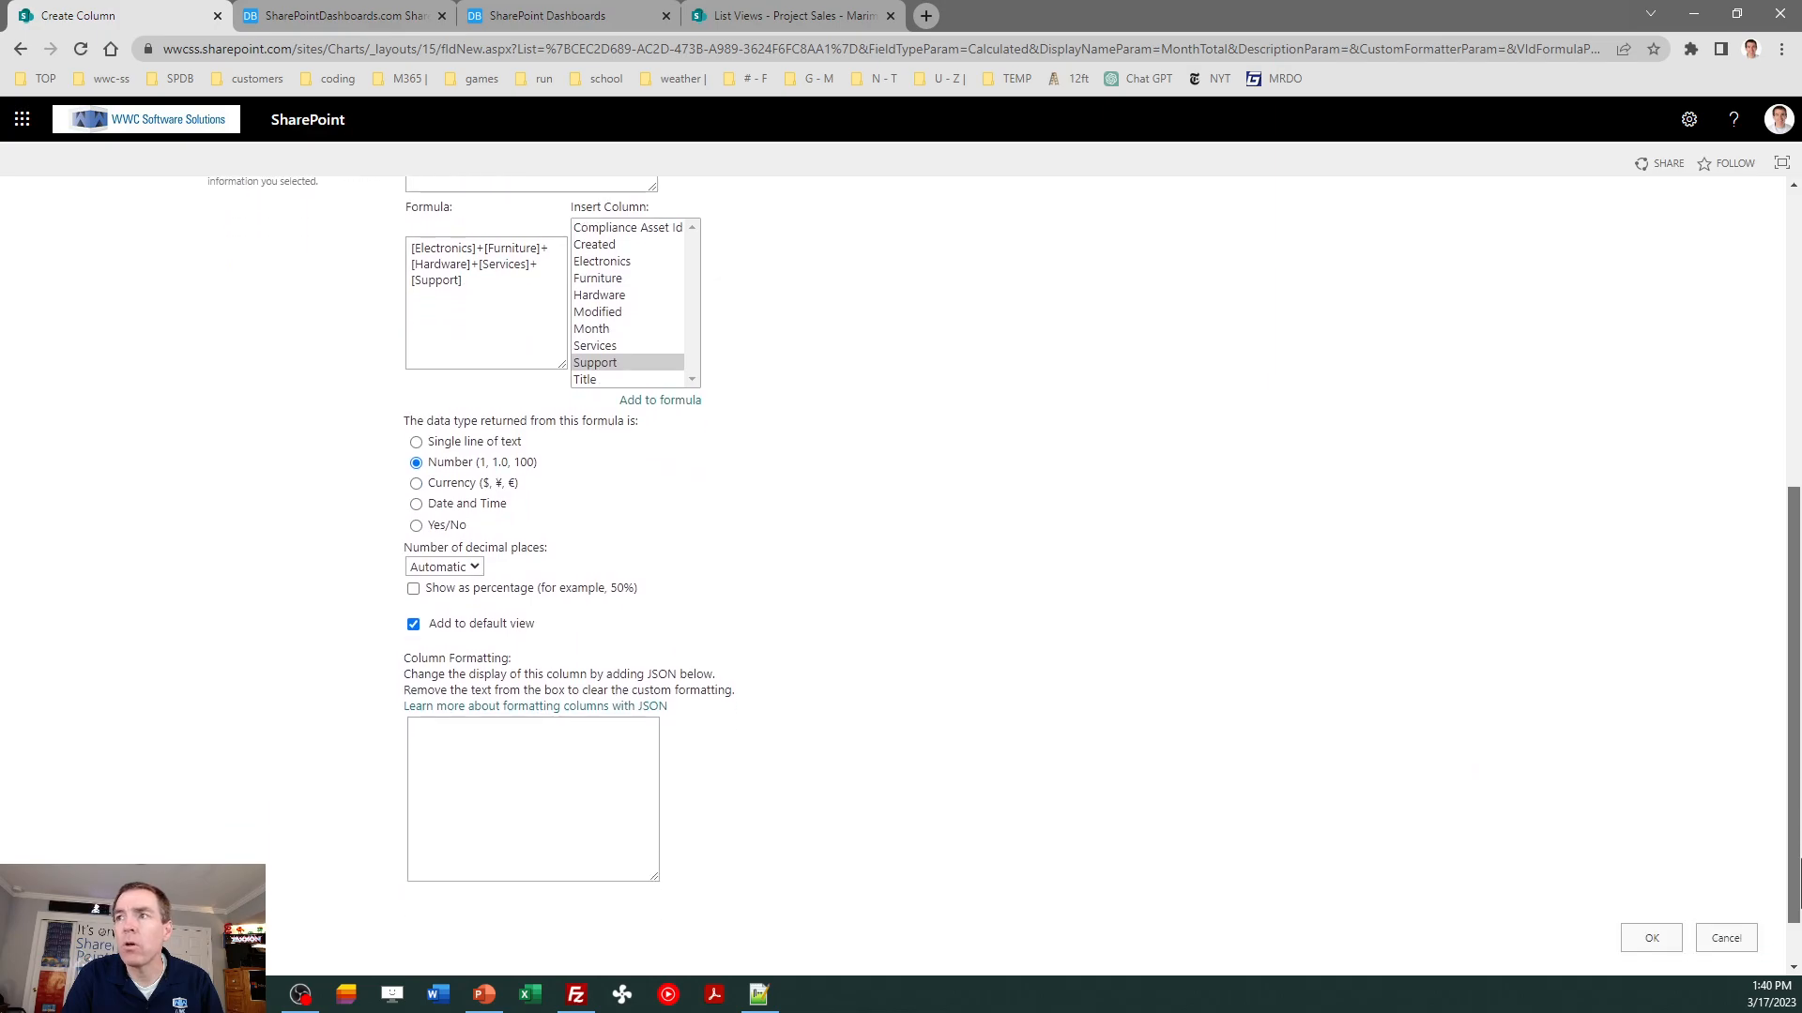
pyautogui.click(1653, 938)
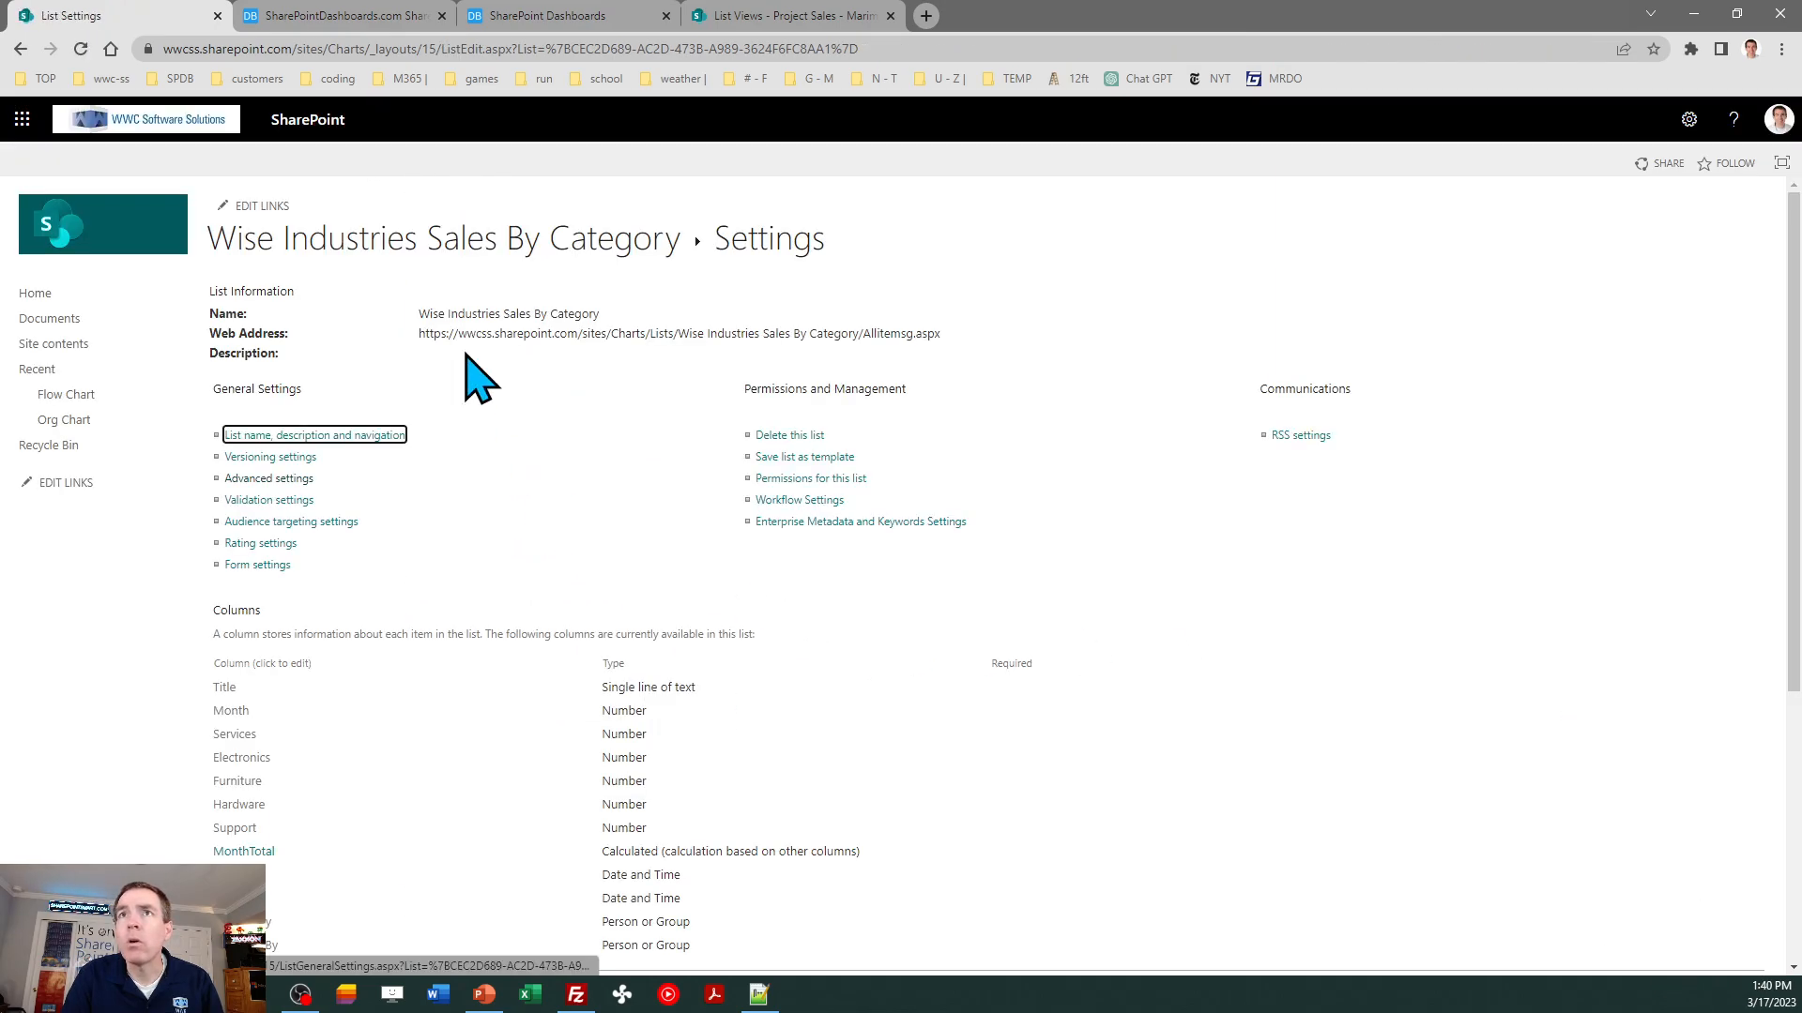
pyautogui.click(373, 239)
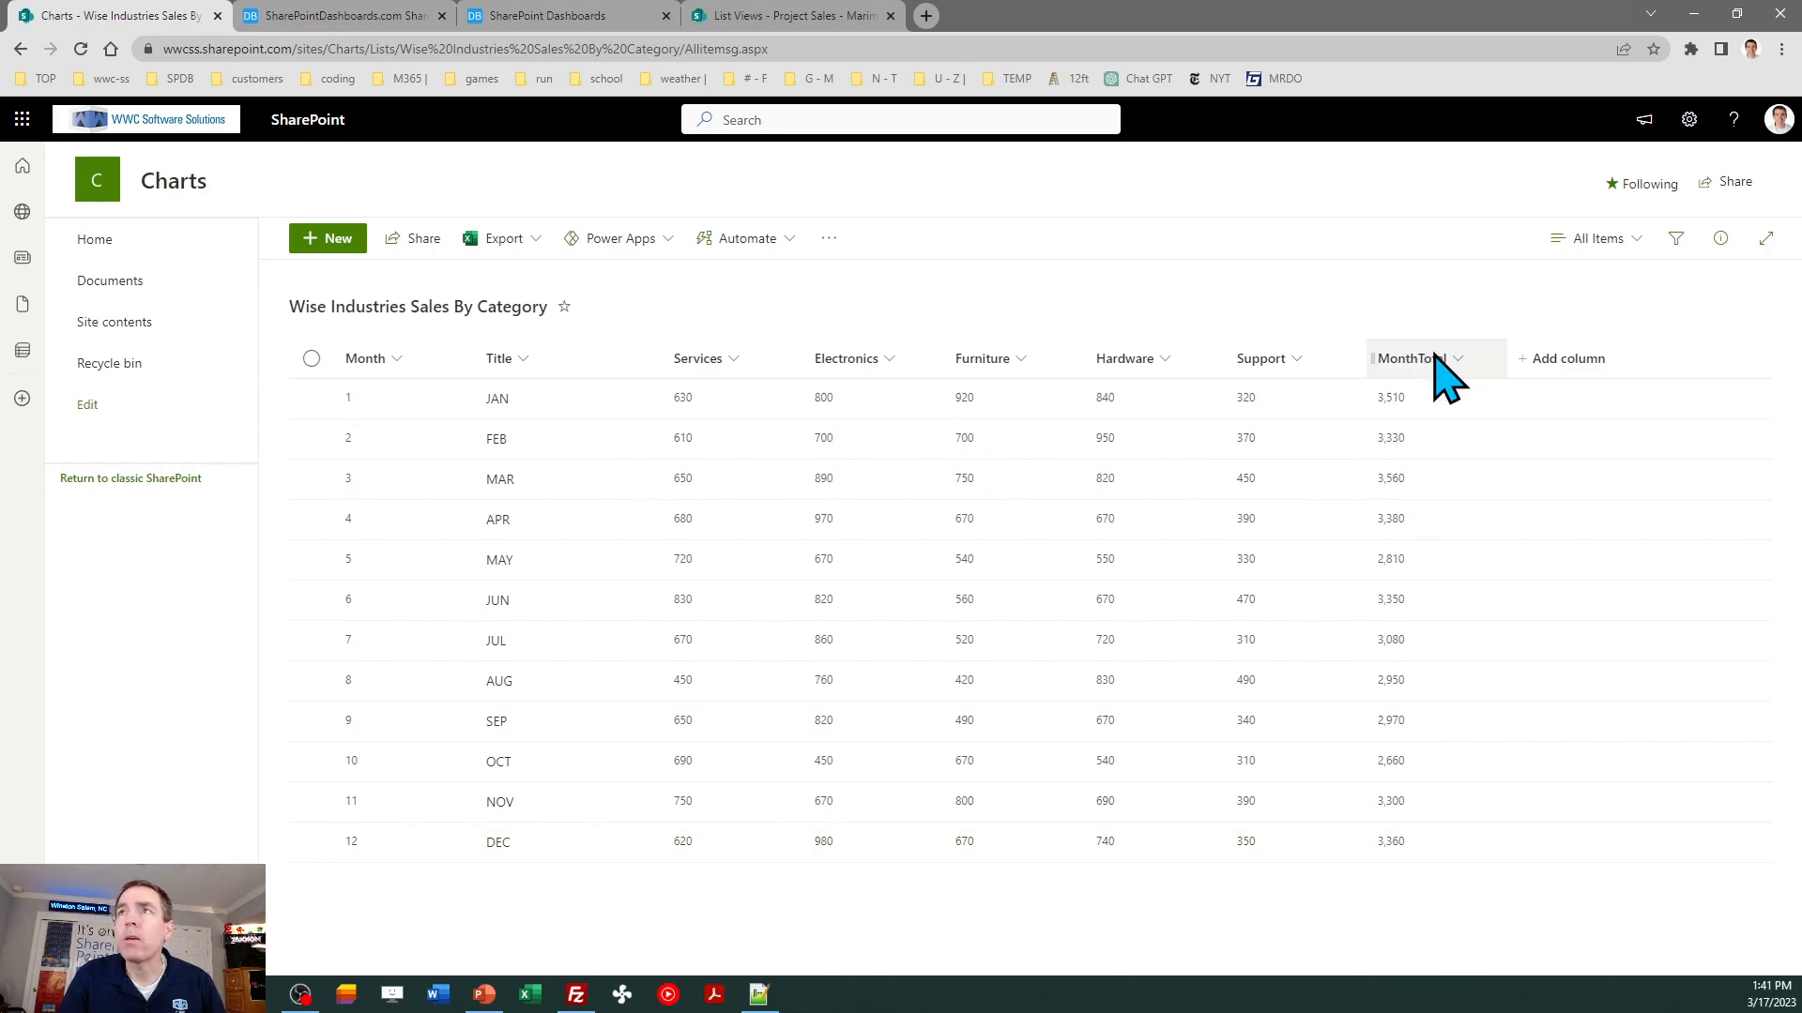
# - Allow items in the list to be edited using Quick Edit and the Details Pane, and reopen the list
pyautogui.click(1689, 121)
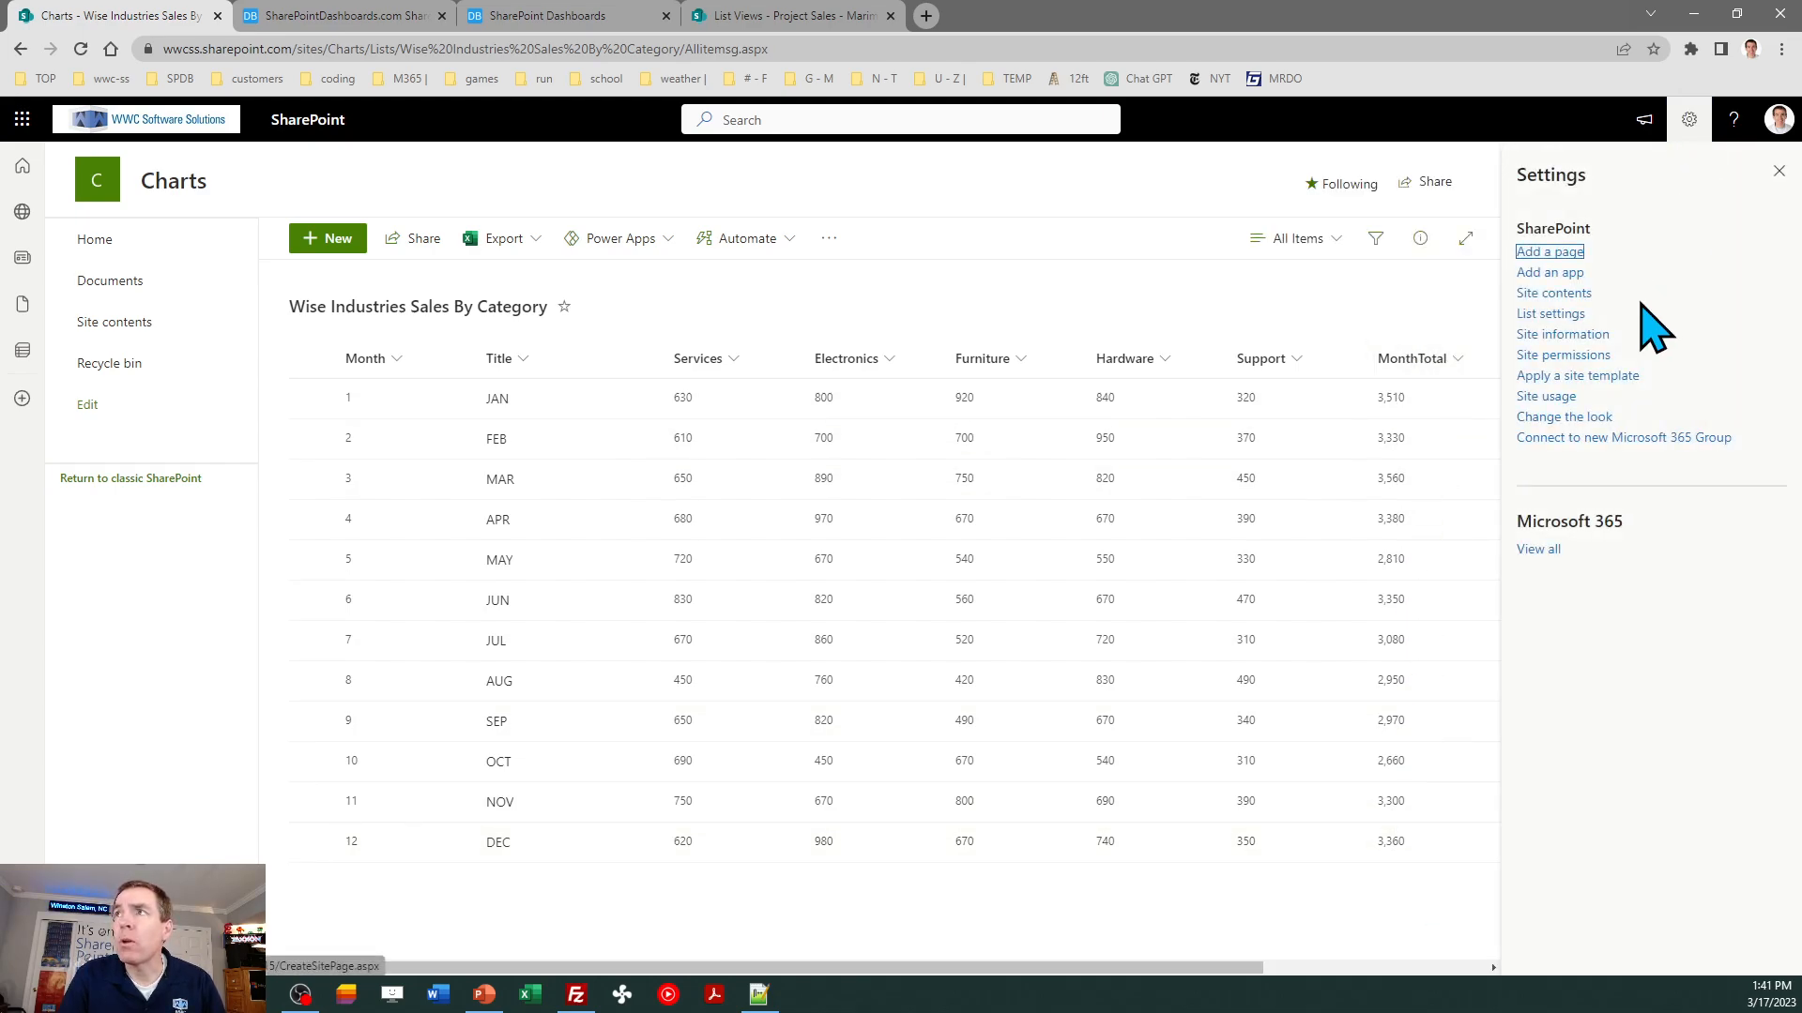
pyautogui.click(1579, 316)
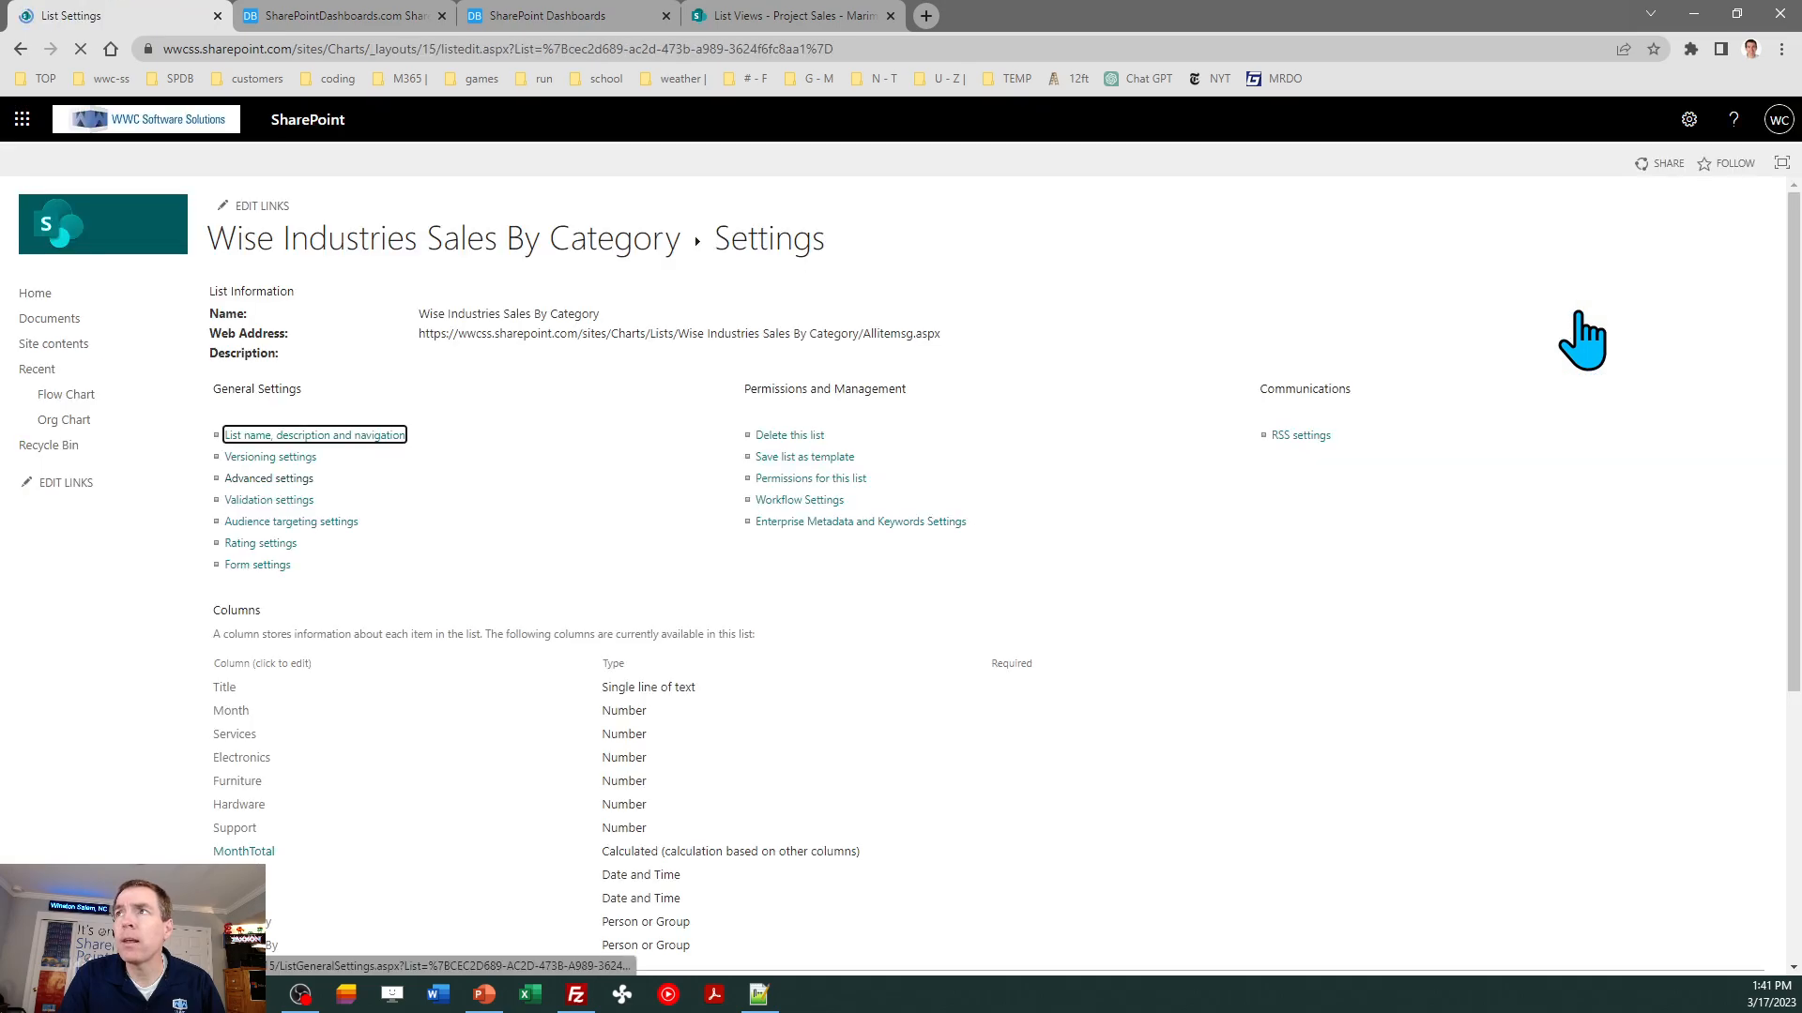
pyautogui.click(278, 480)
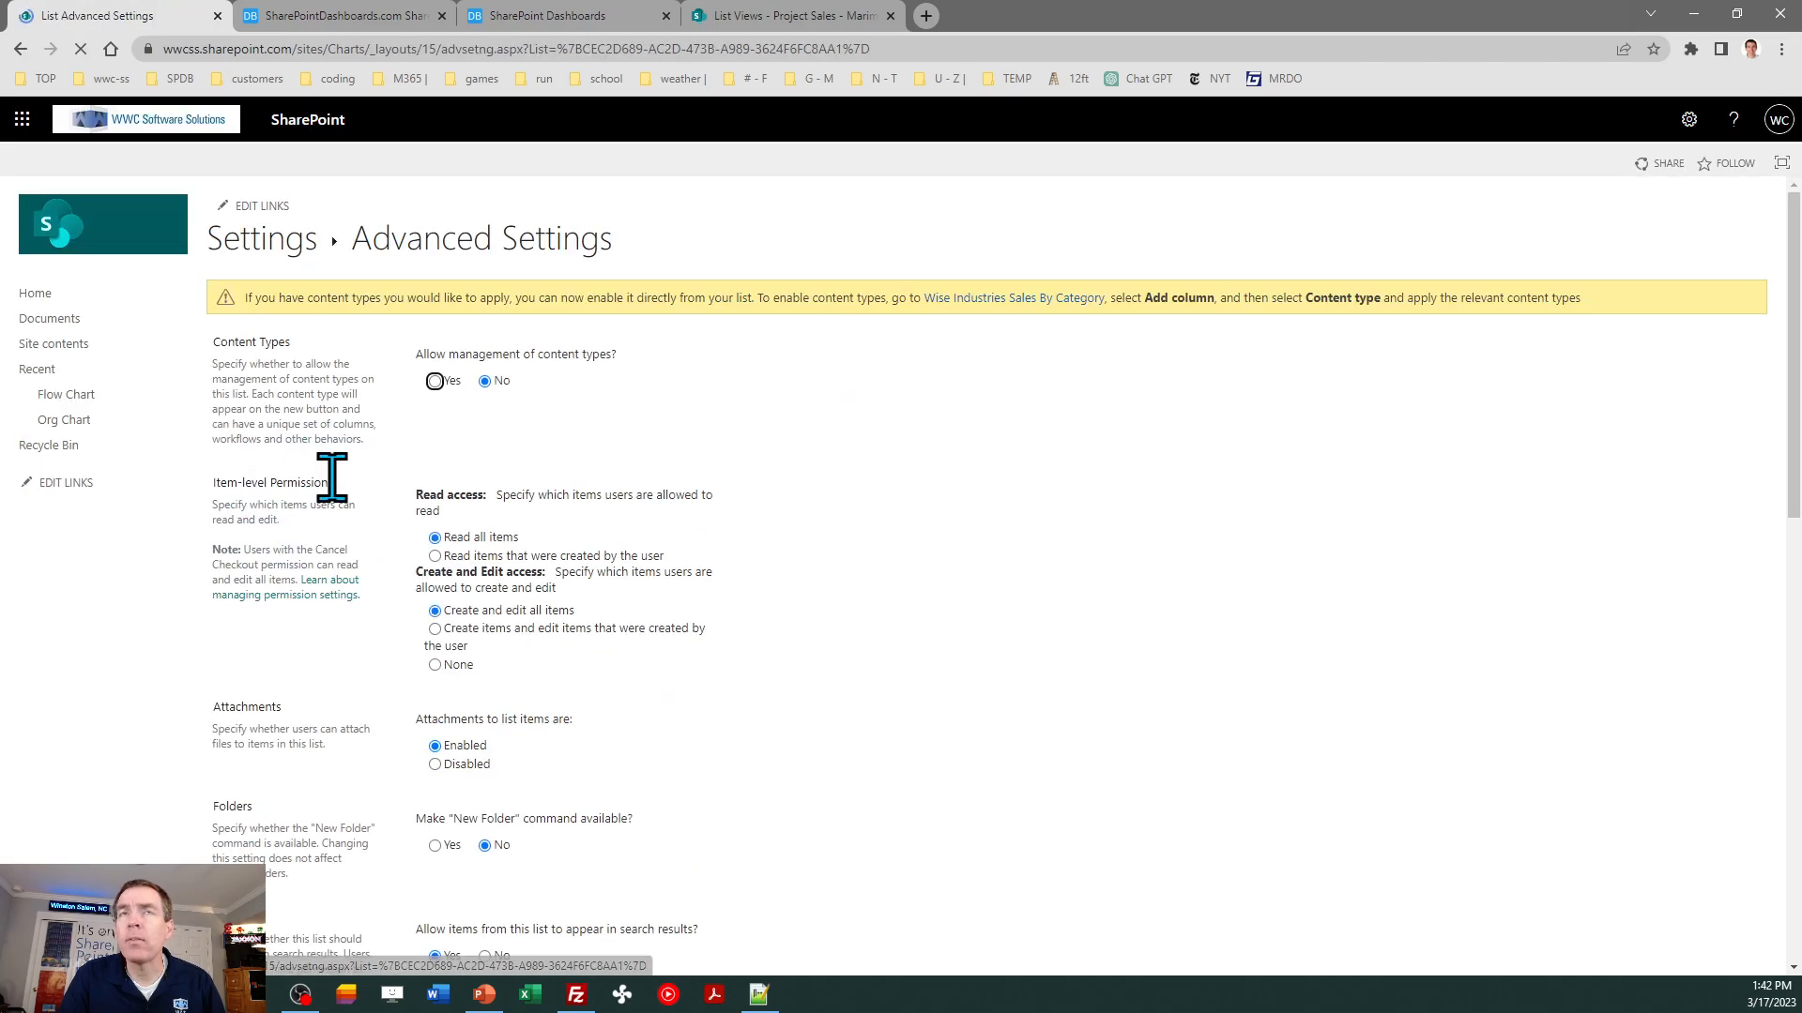
pyautogui.moveTo(1794, 347); pyautogui.dragTo(1794, 769)
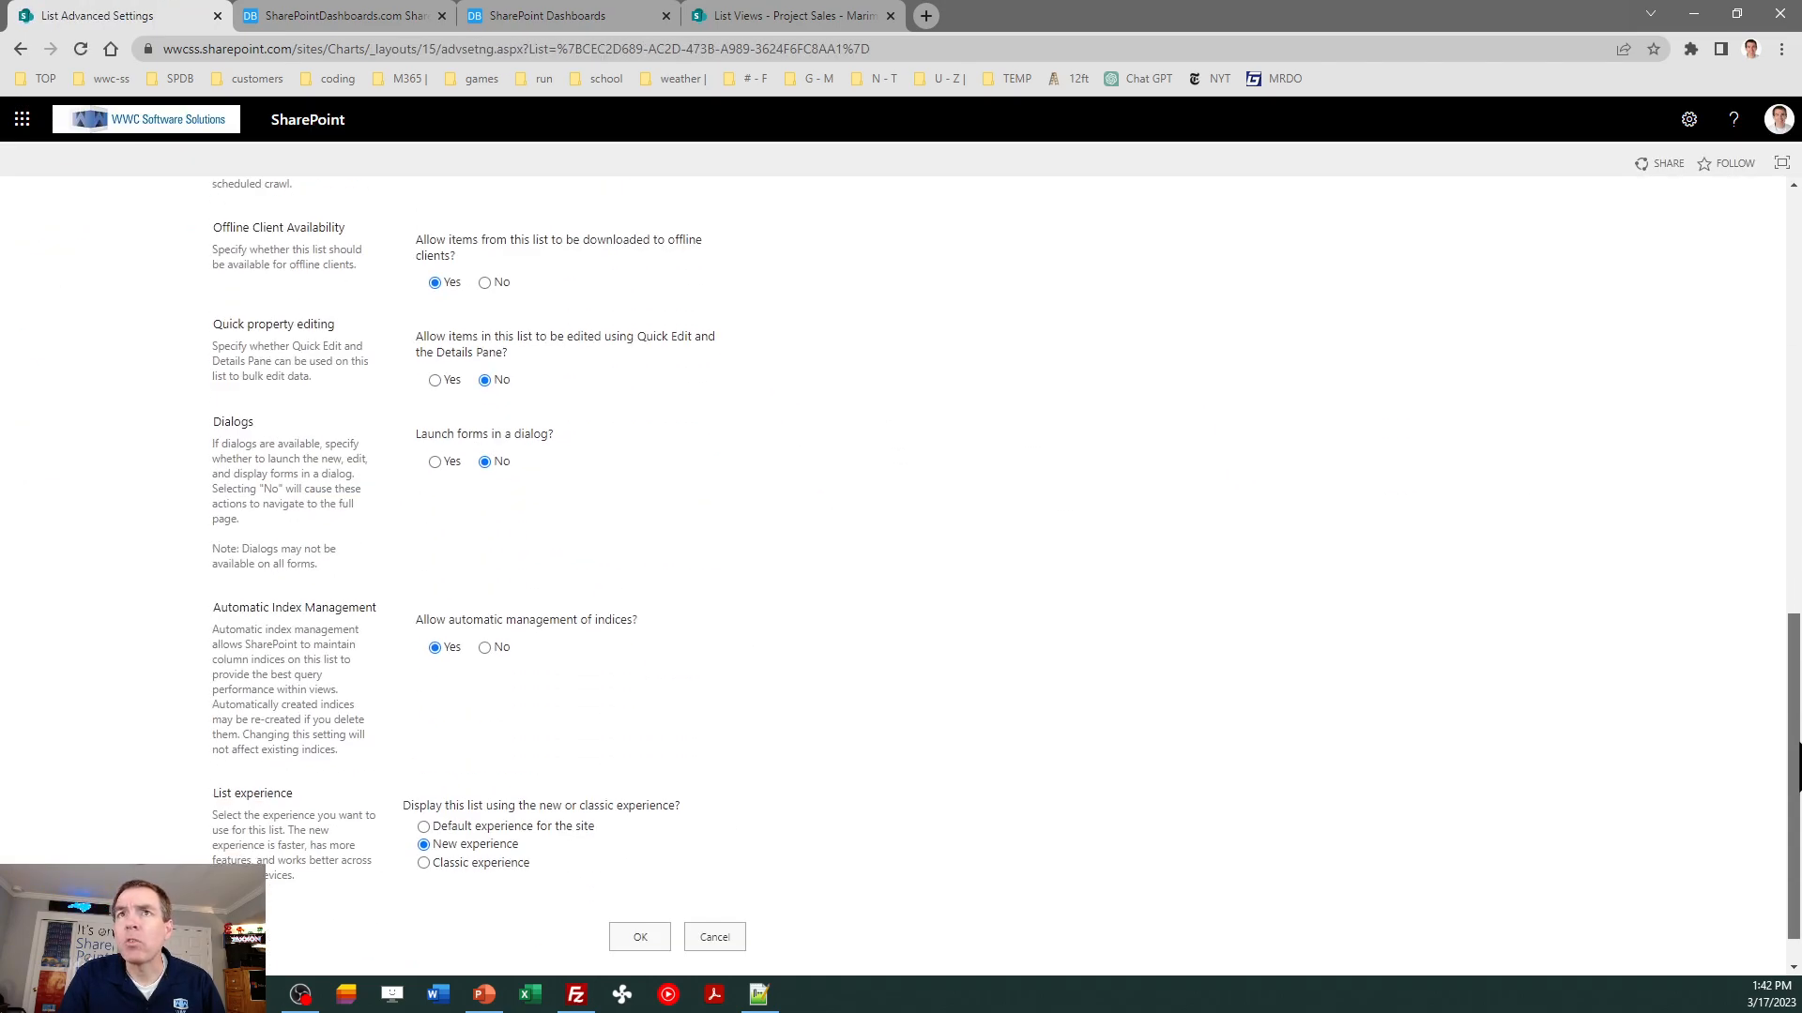
pyautogui.click(435, 380)
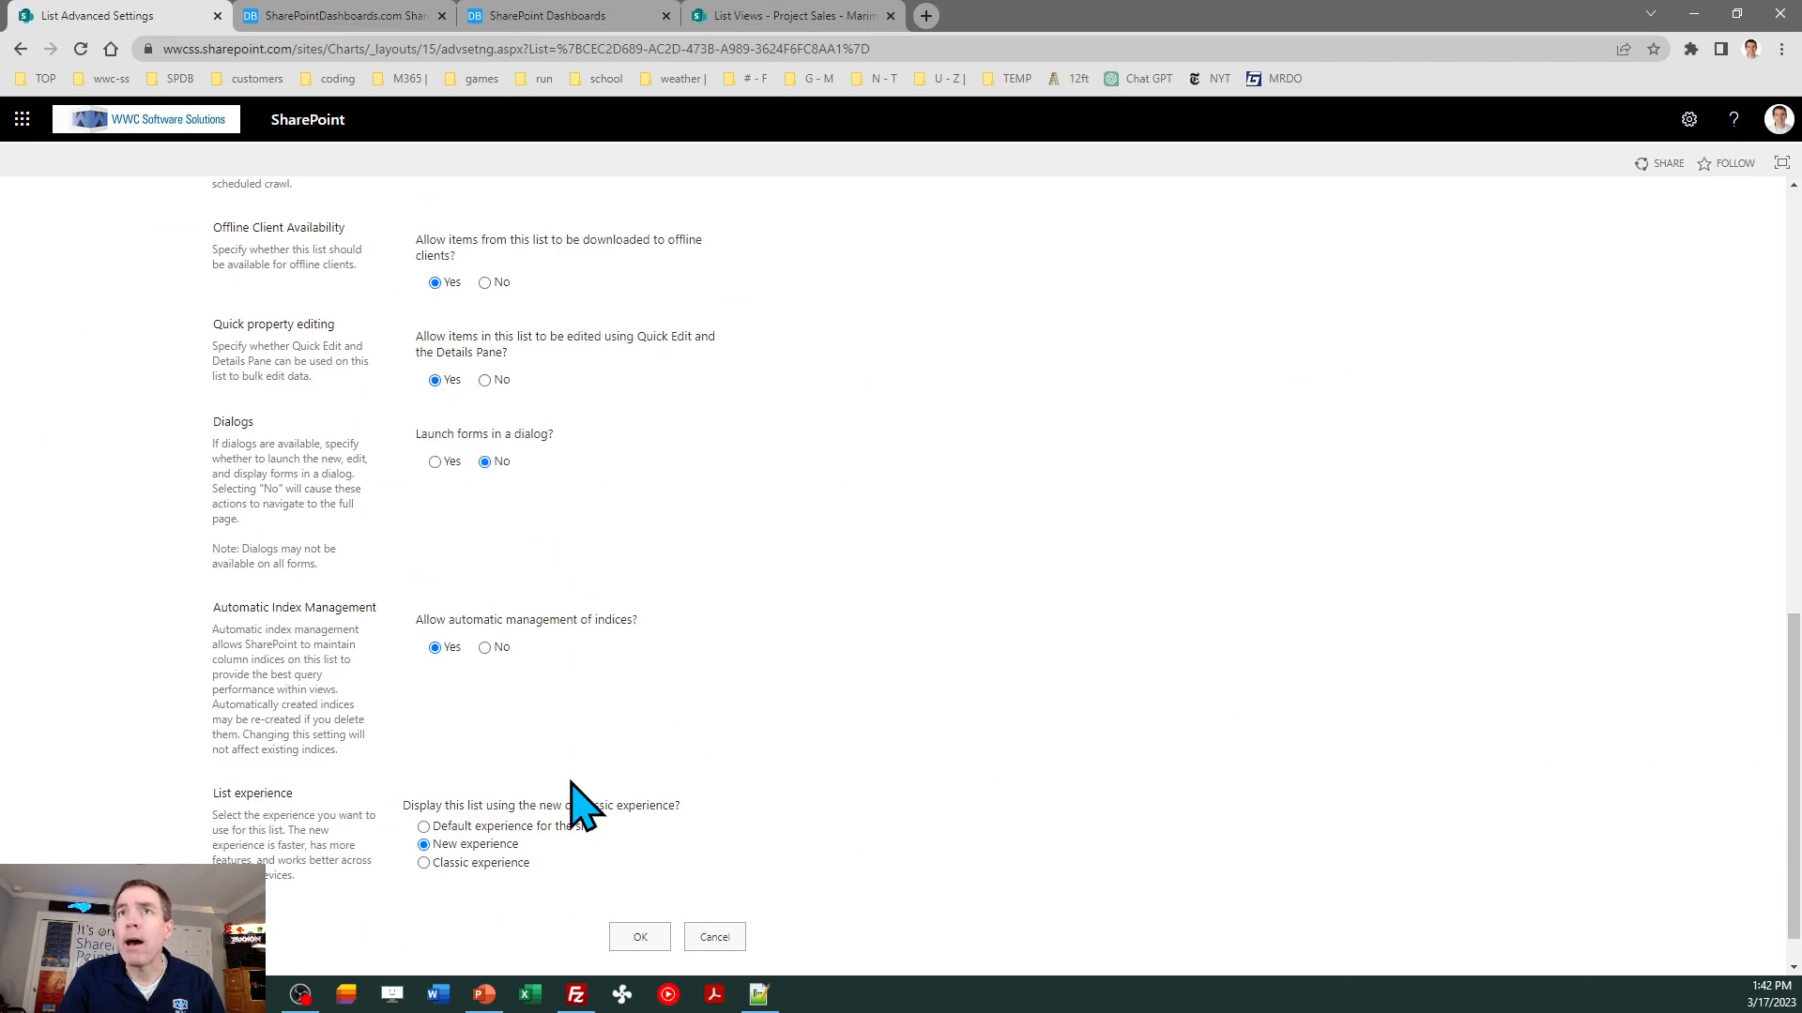
pyautogui.click(656, 937)
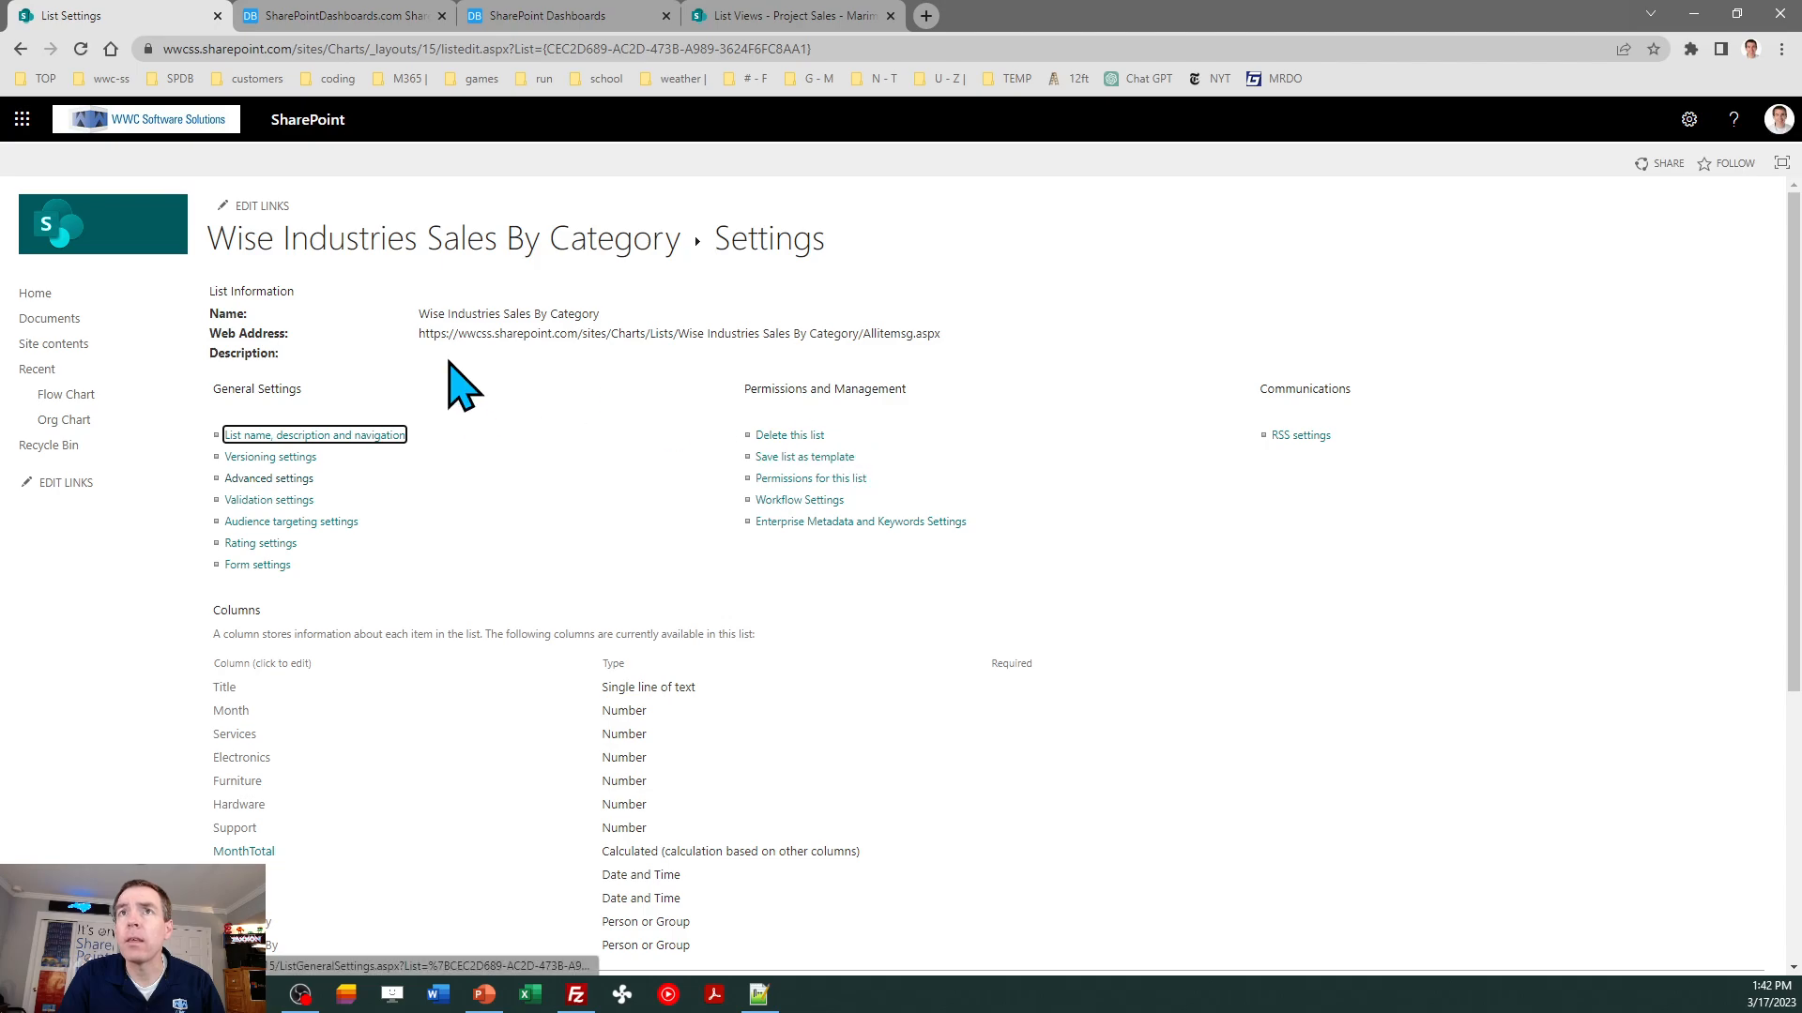
pyautogui.click(383, 250)
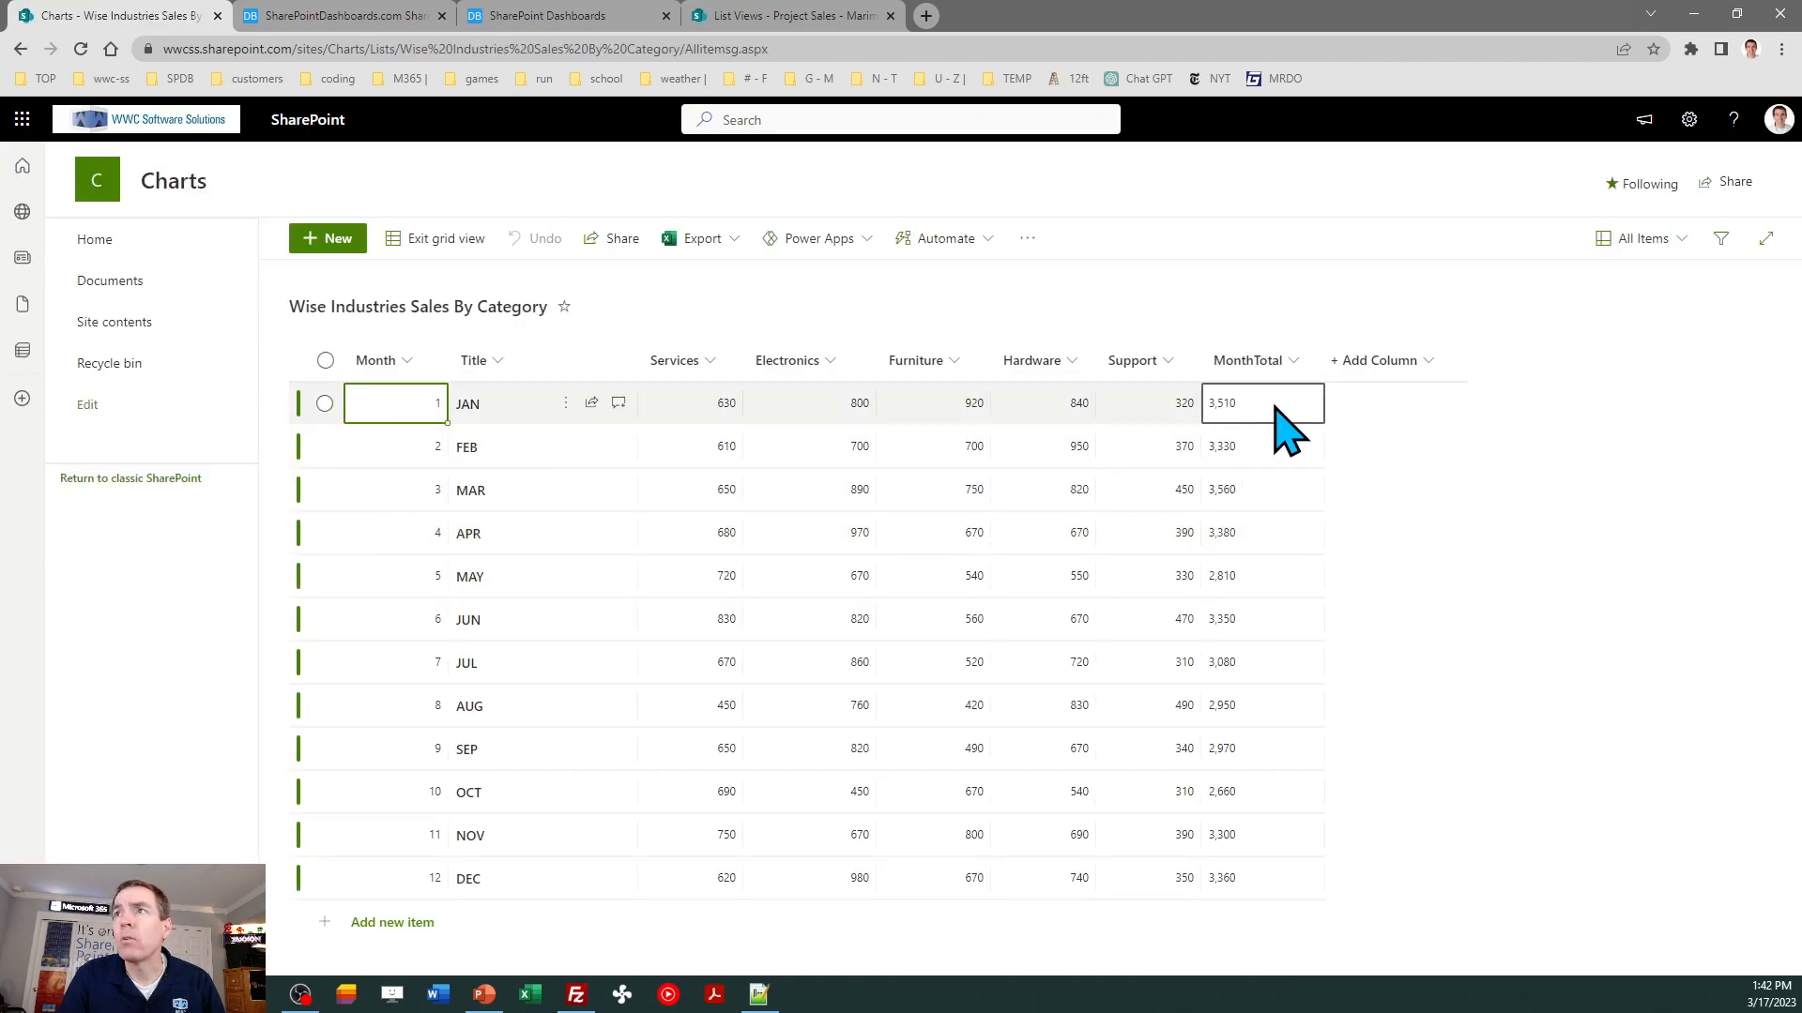
# - Copy the MonthTotal values for JAN through DEC and paste them into column A of a new blank Excel workbook
pyautogui.click(1283, 401)
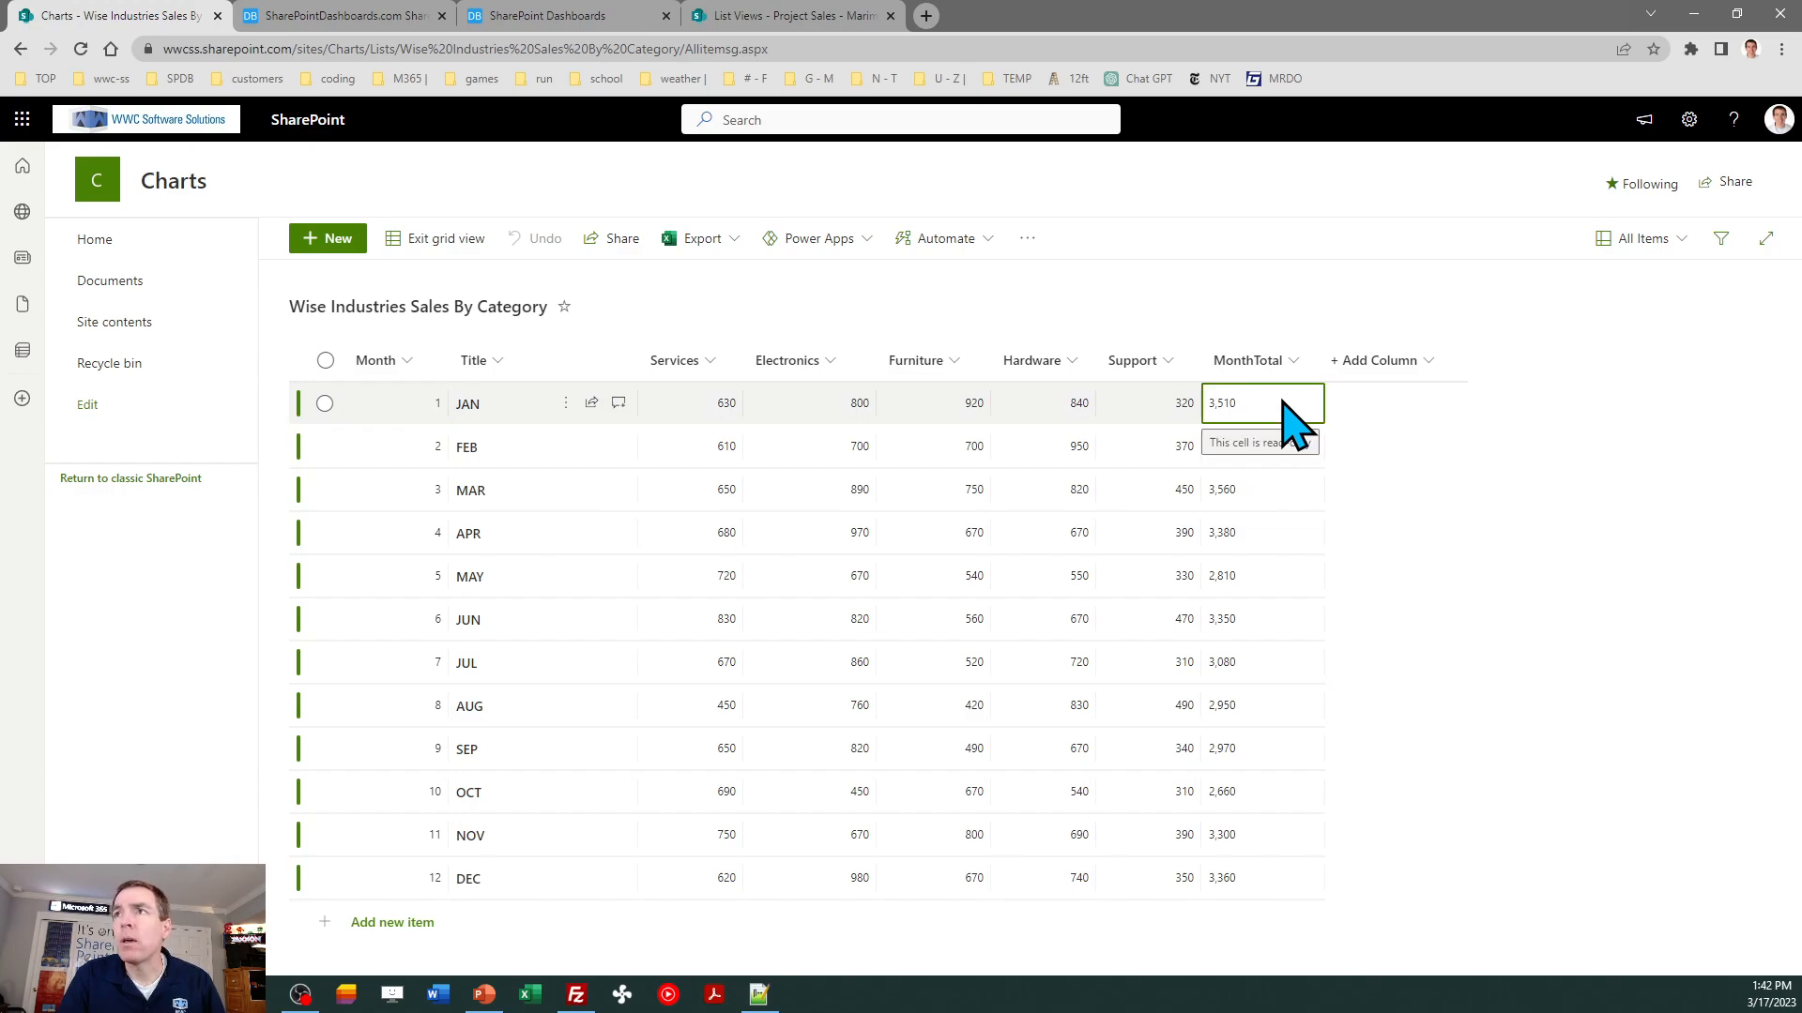
pyautogui.hotkey('shift', 'Down')
pyautogui.hotkey('shift', 'Down')
pyautogui.hotkey('shift', 'Down')
pyautogui.hotkey('shift', 'Down')
pyautogui.hotkey('shift', 'Down')
pyautogui.hotkey('shift', 'Down')
pyautogui.hotkey('shift', 'Down')
pyautogui.hotkey('shift', 'Down')
pyautogui.hotkey('shift', 'Down')
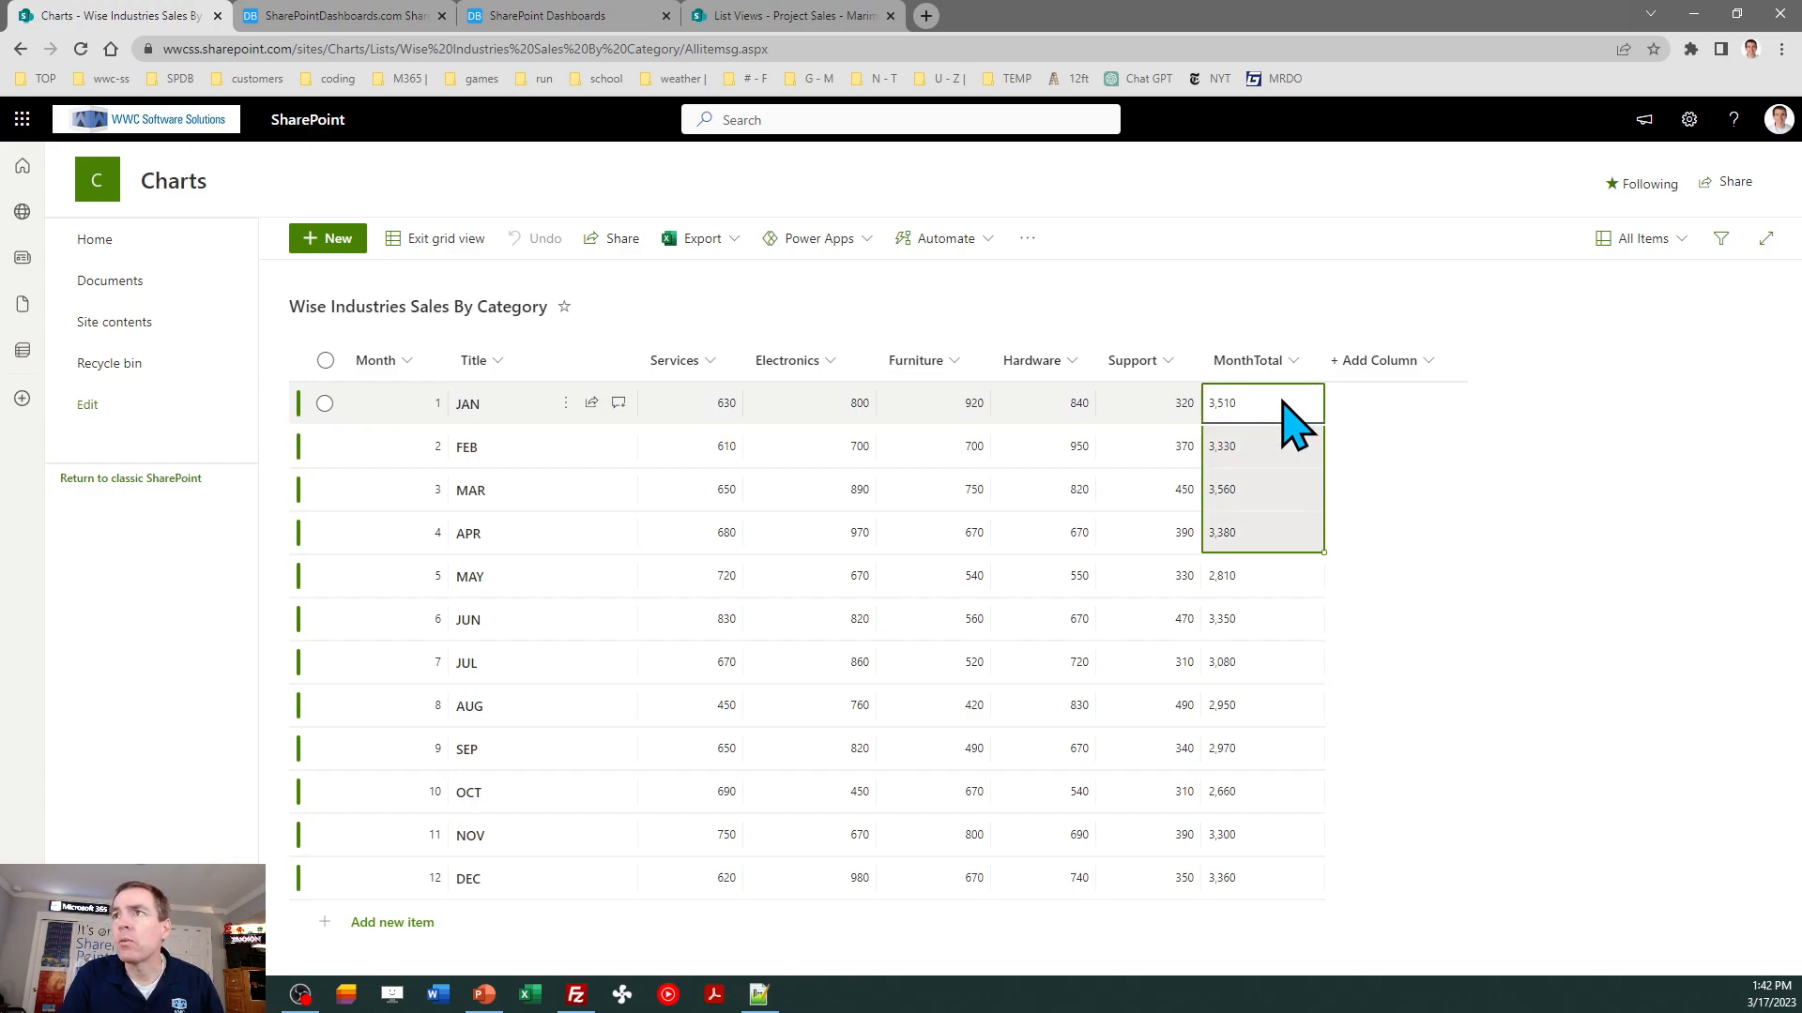
pyautogui.hotkey('shift', 'Down')
pyautogui.hotkey('shift', 'Down')
pyautogui.hotkey('ctrl', 'c')
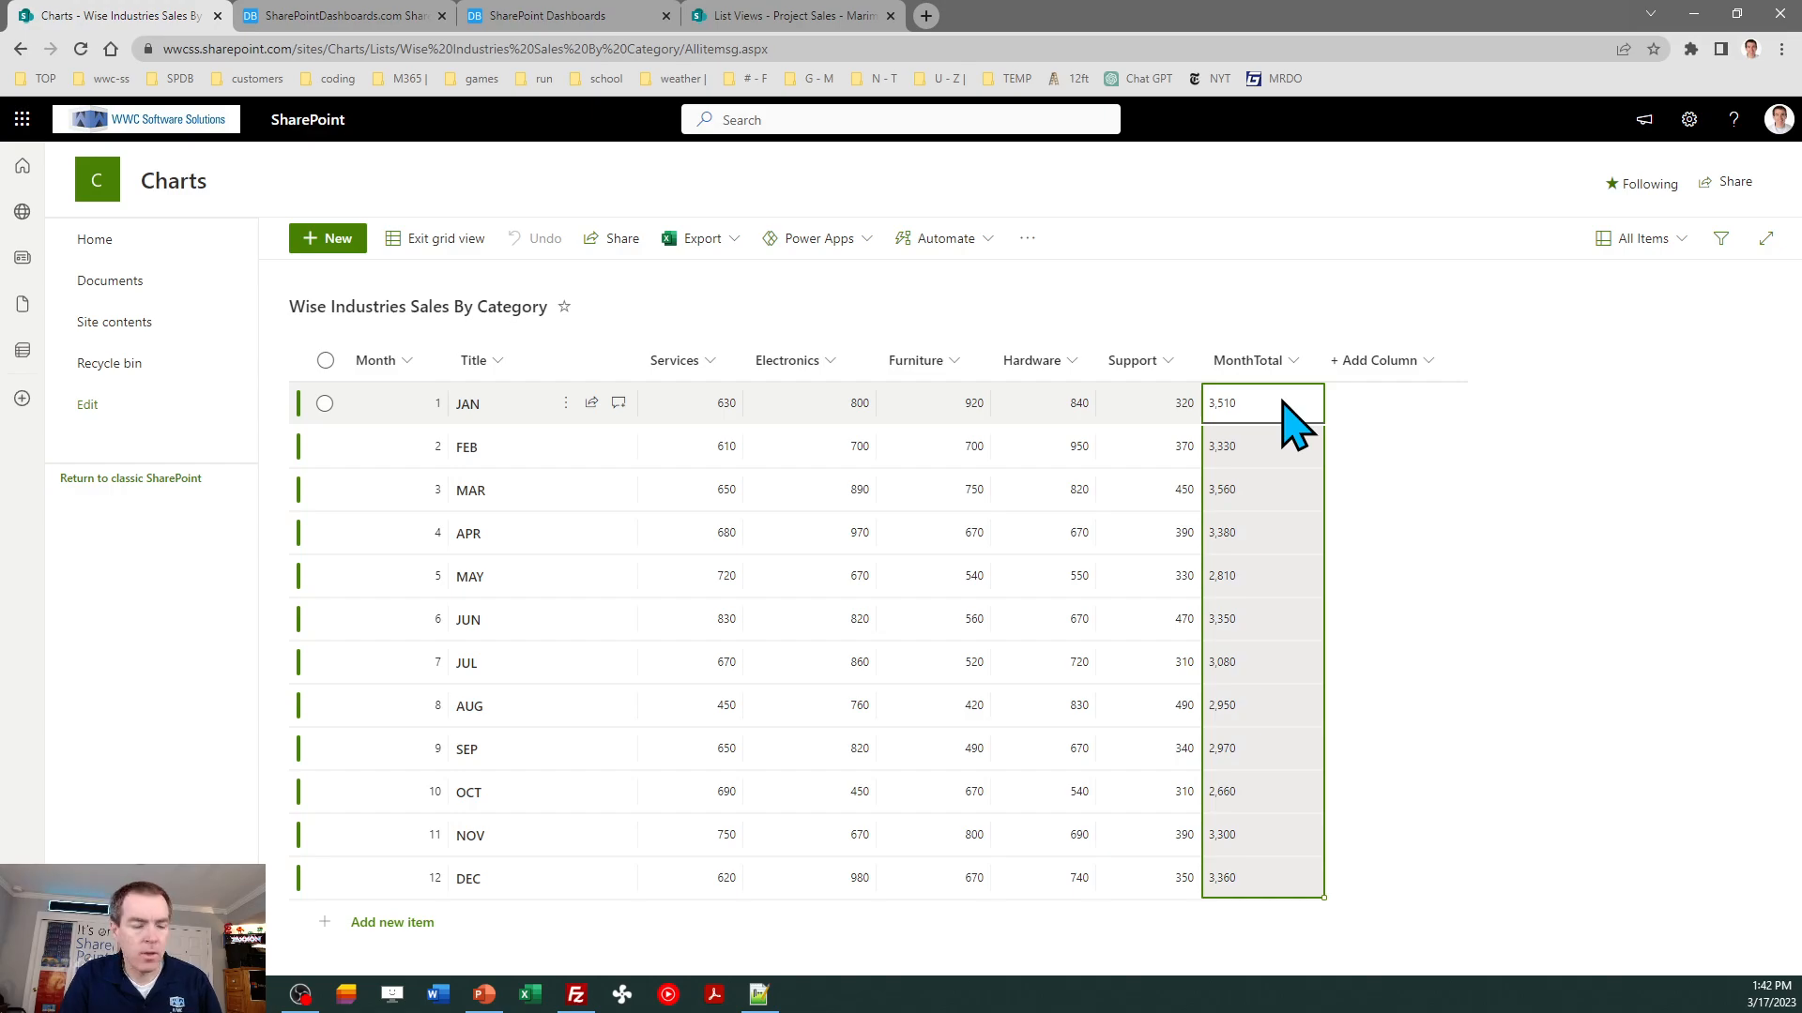
pyautogui.hotkey('alt', 'Tab')
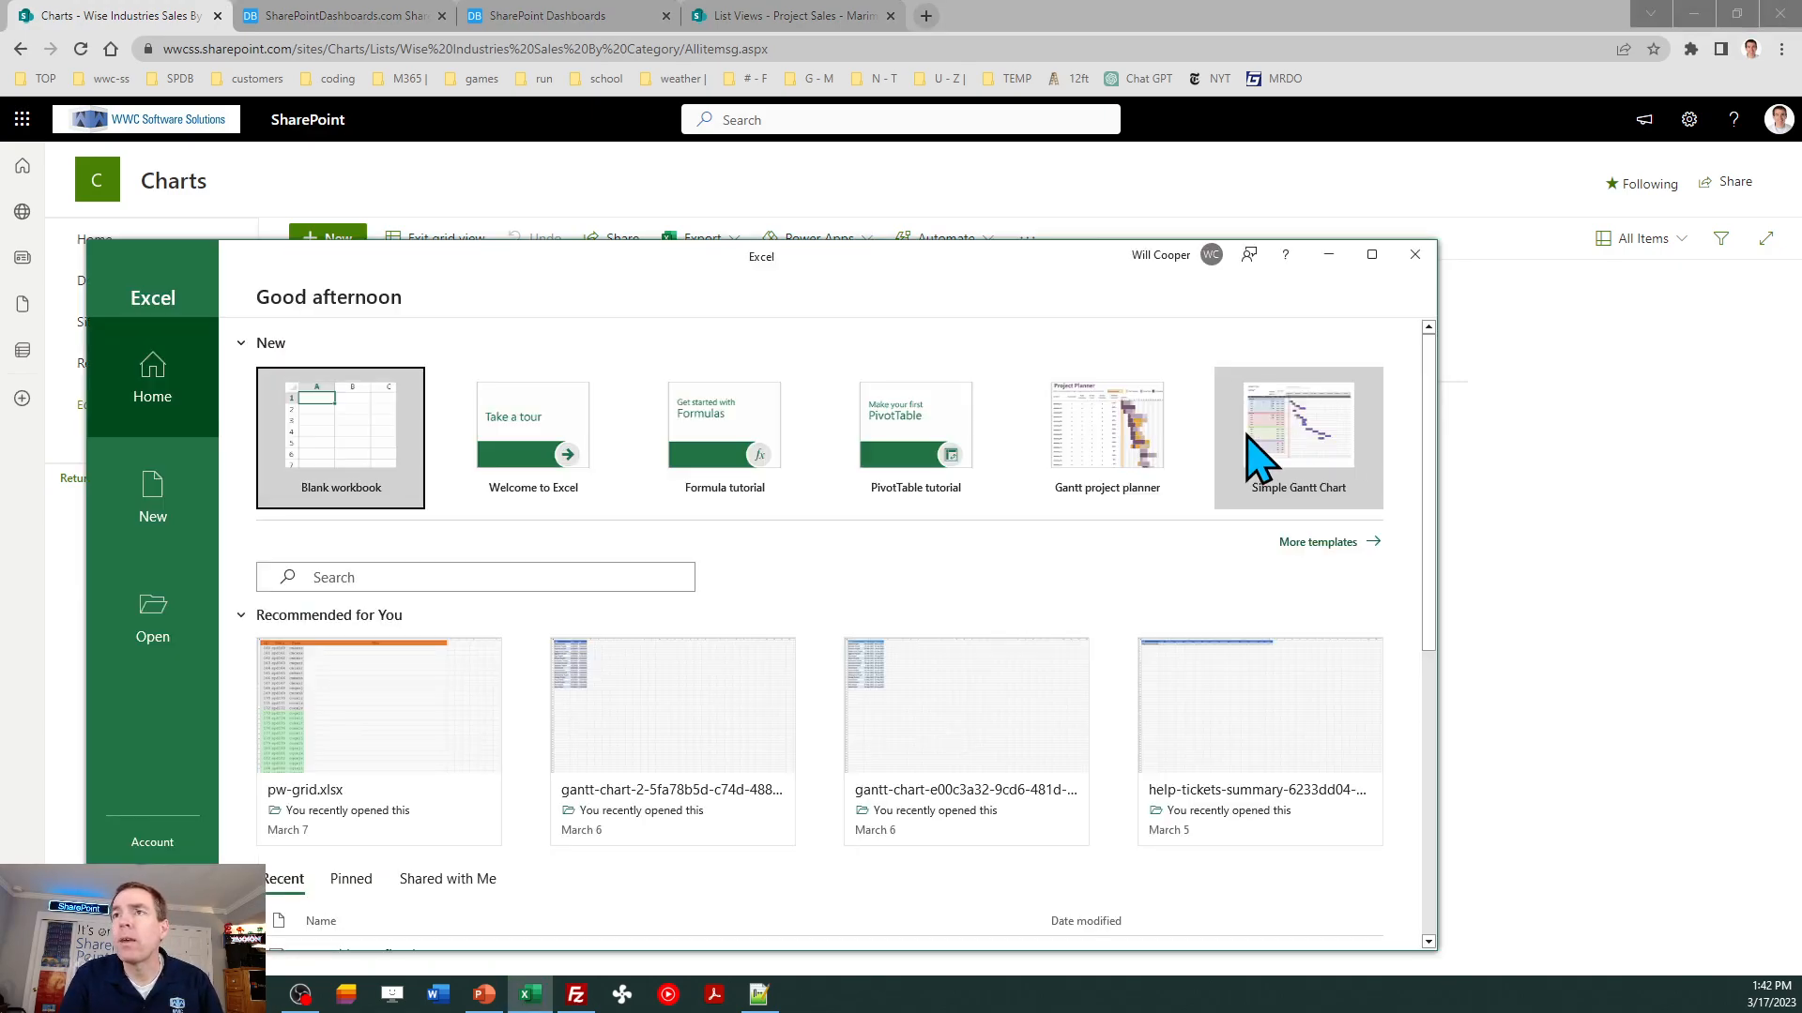
pyautogui.click(366, 441)
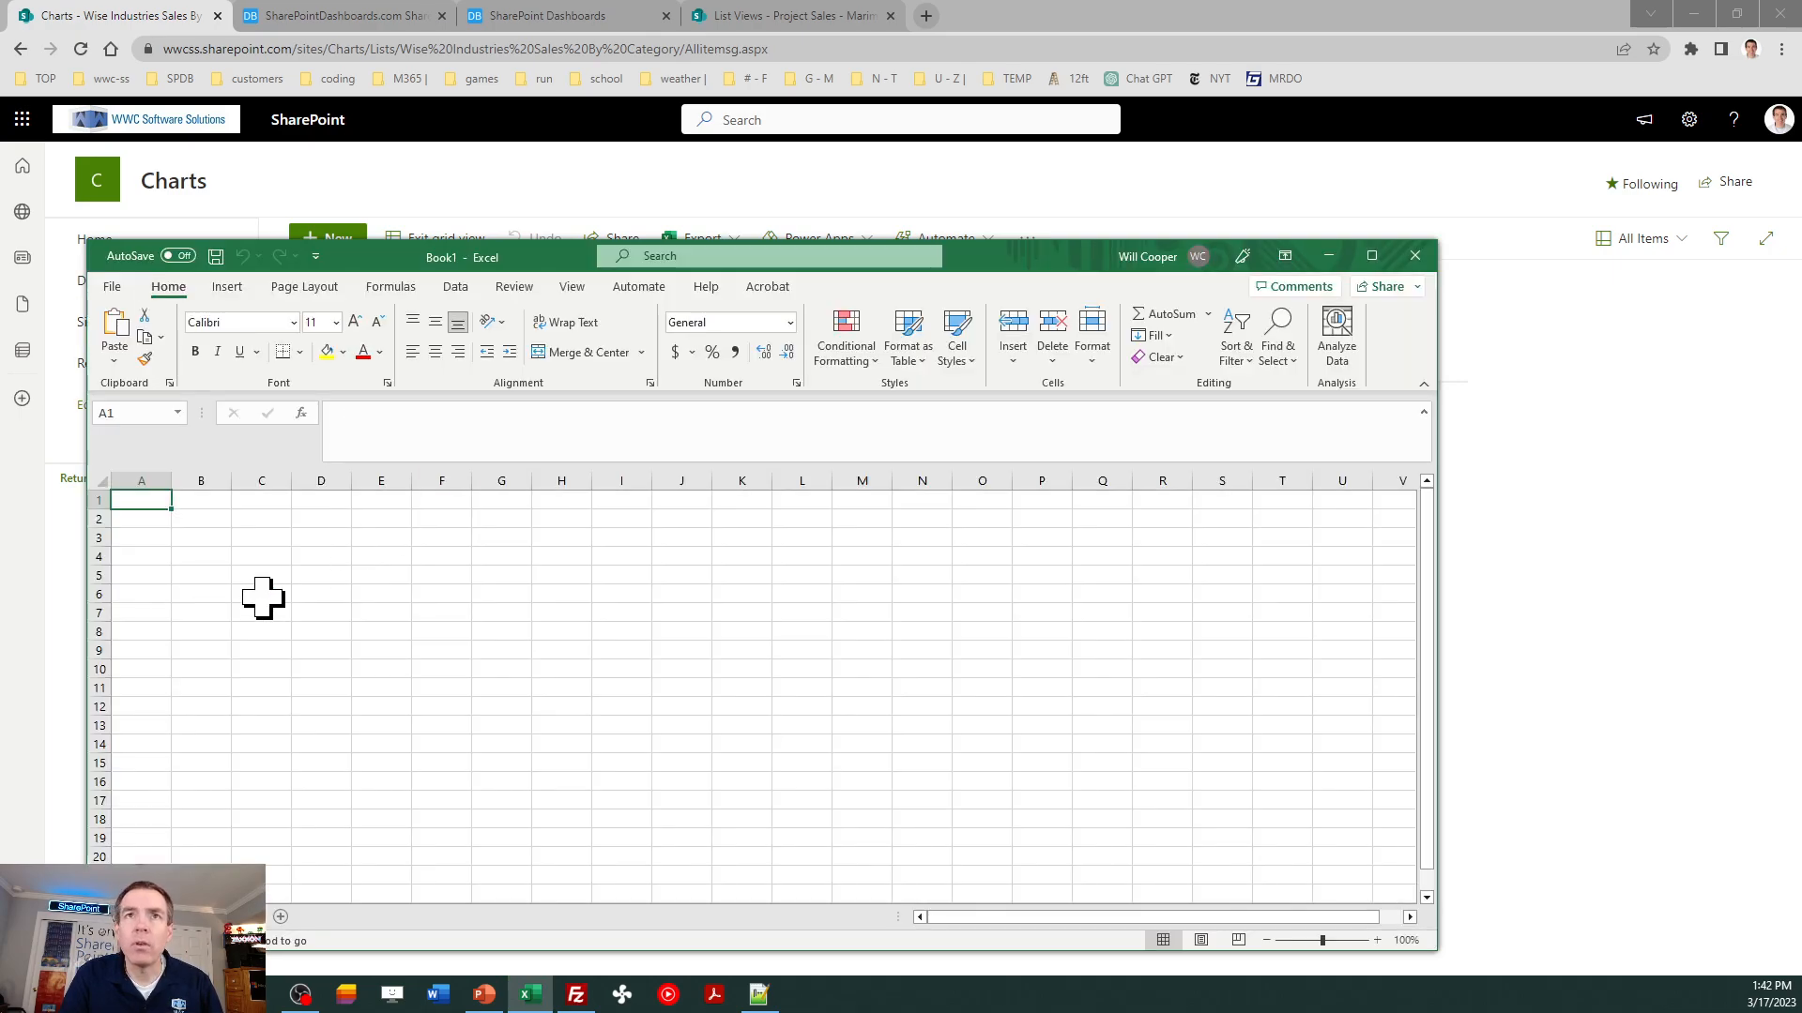
pyautogui.hotkey('ctrl', 'v')
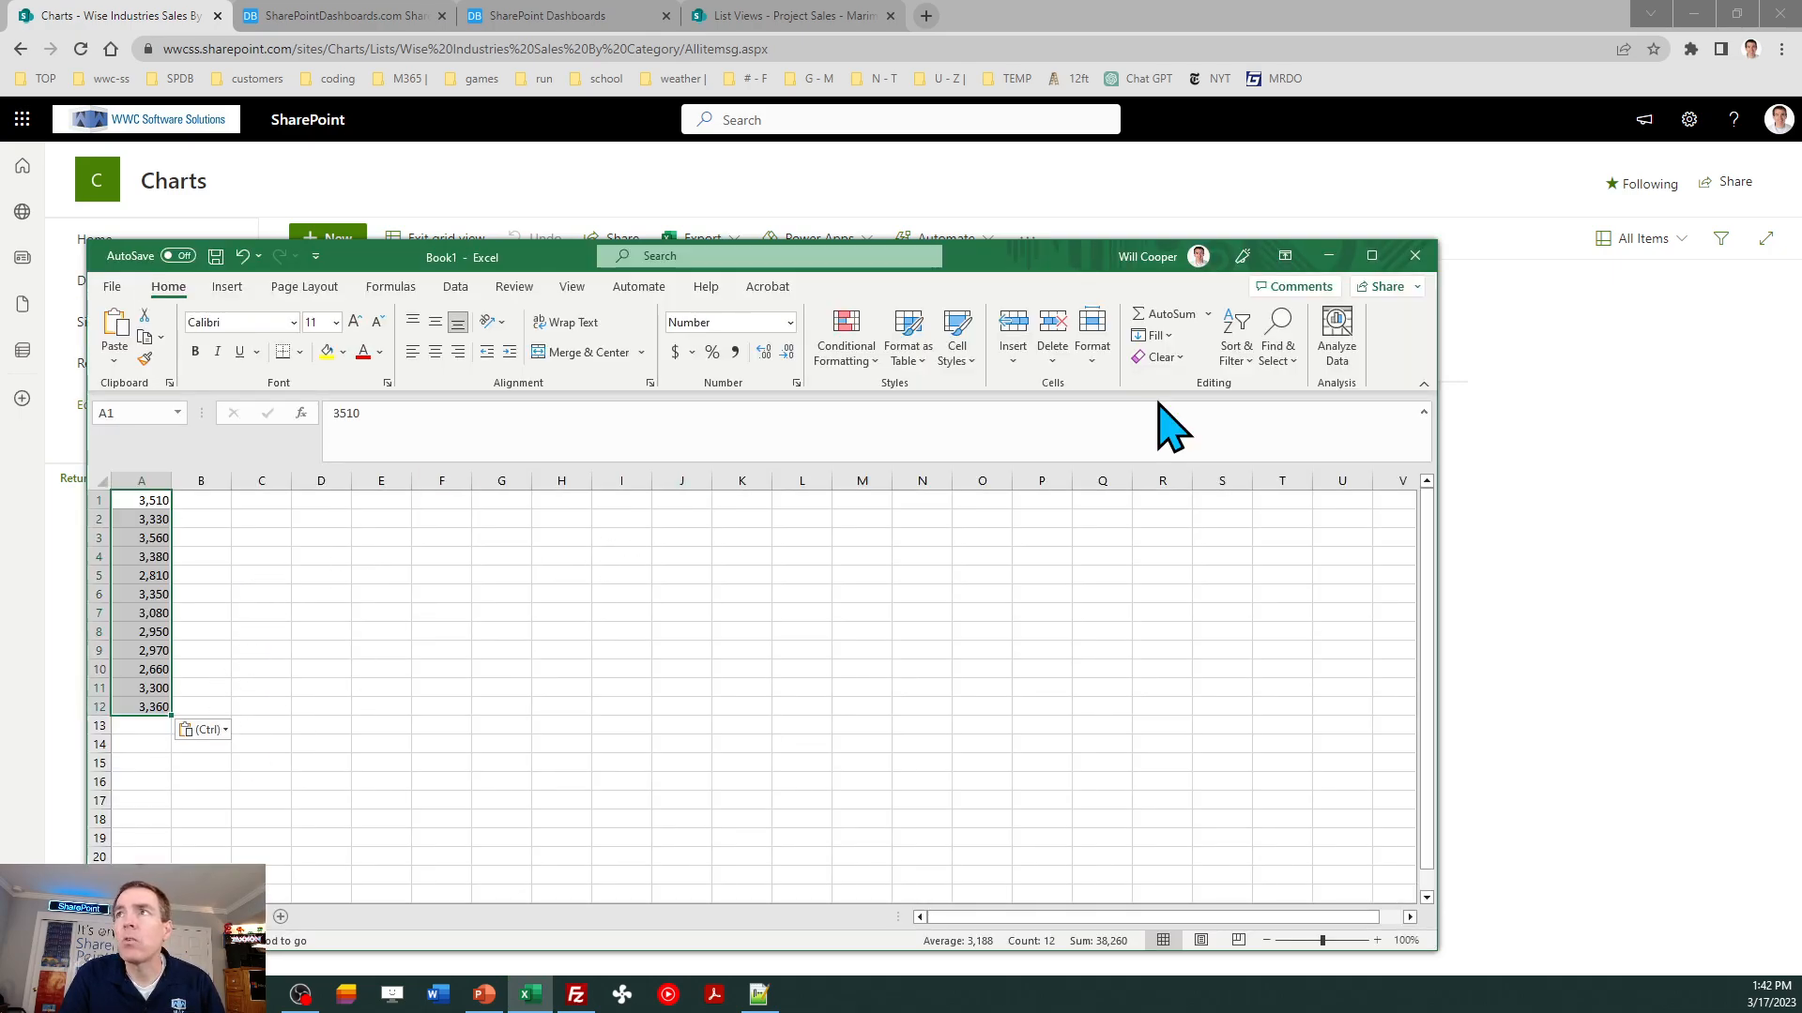
# - Sum the pasted monthly totals in cell A13, and close the workbook without saving it
pyautogui.click(1163, 315)
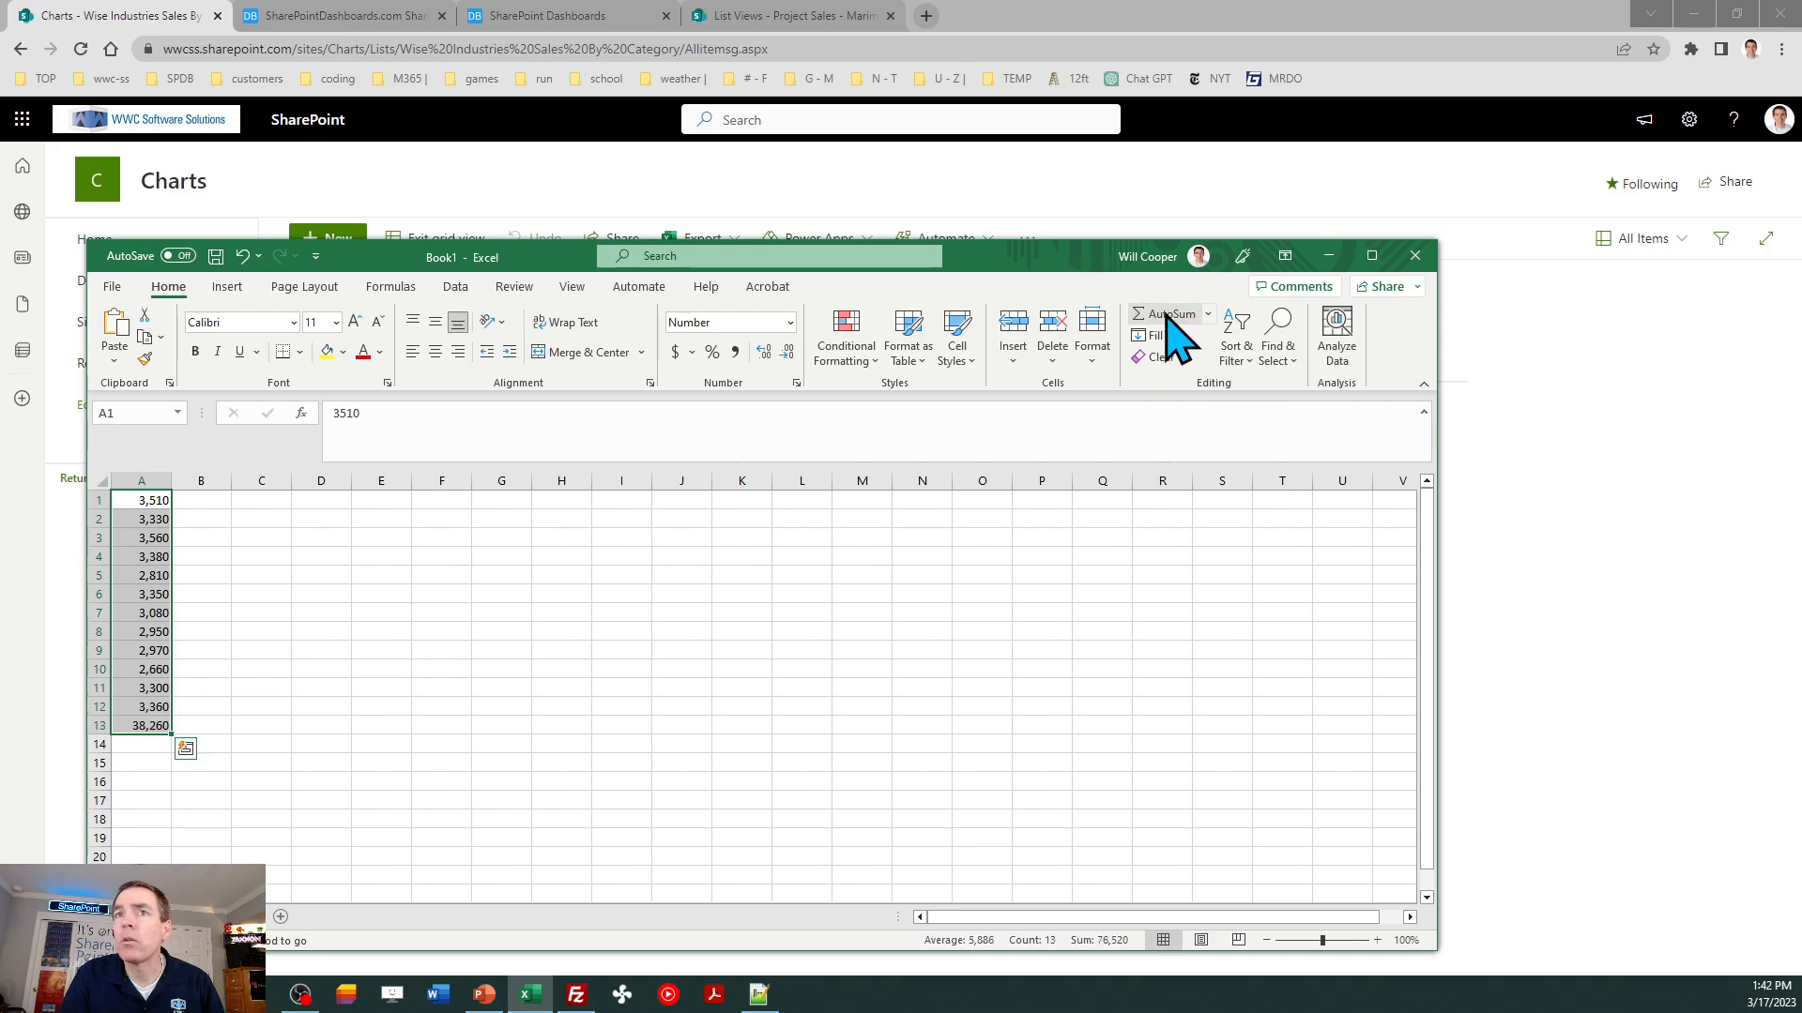
pyautogui.click(152, 727)
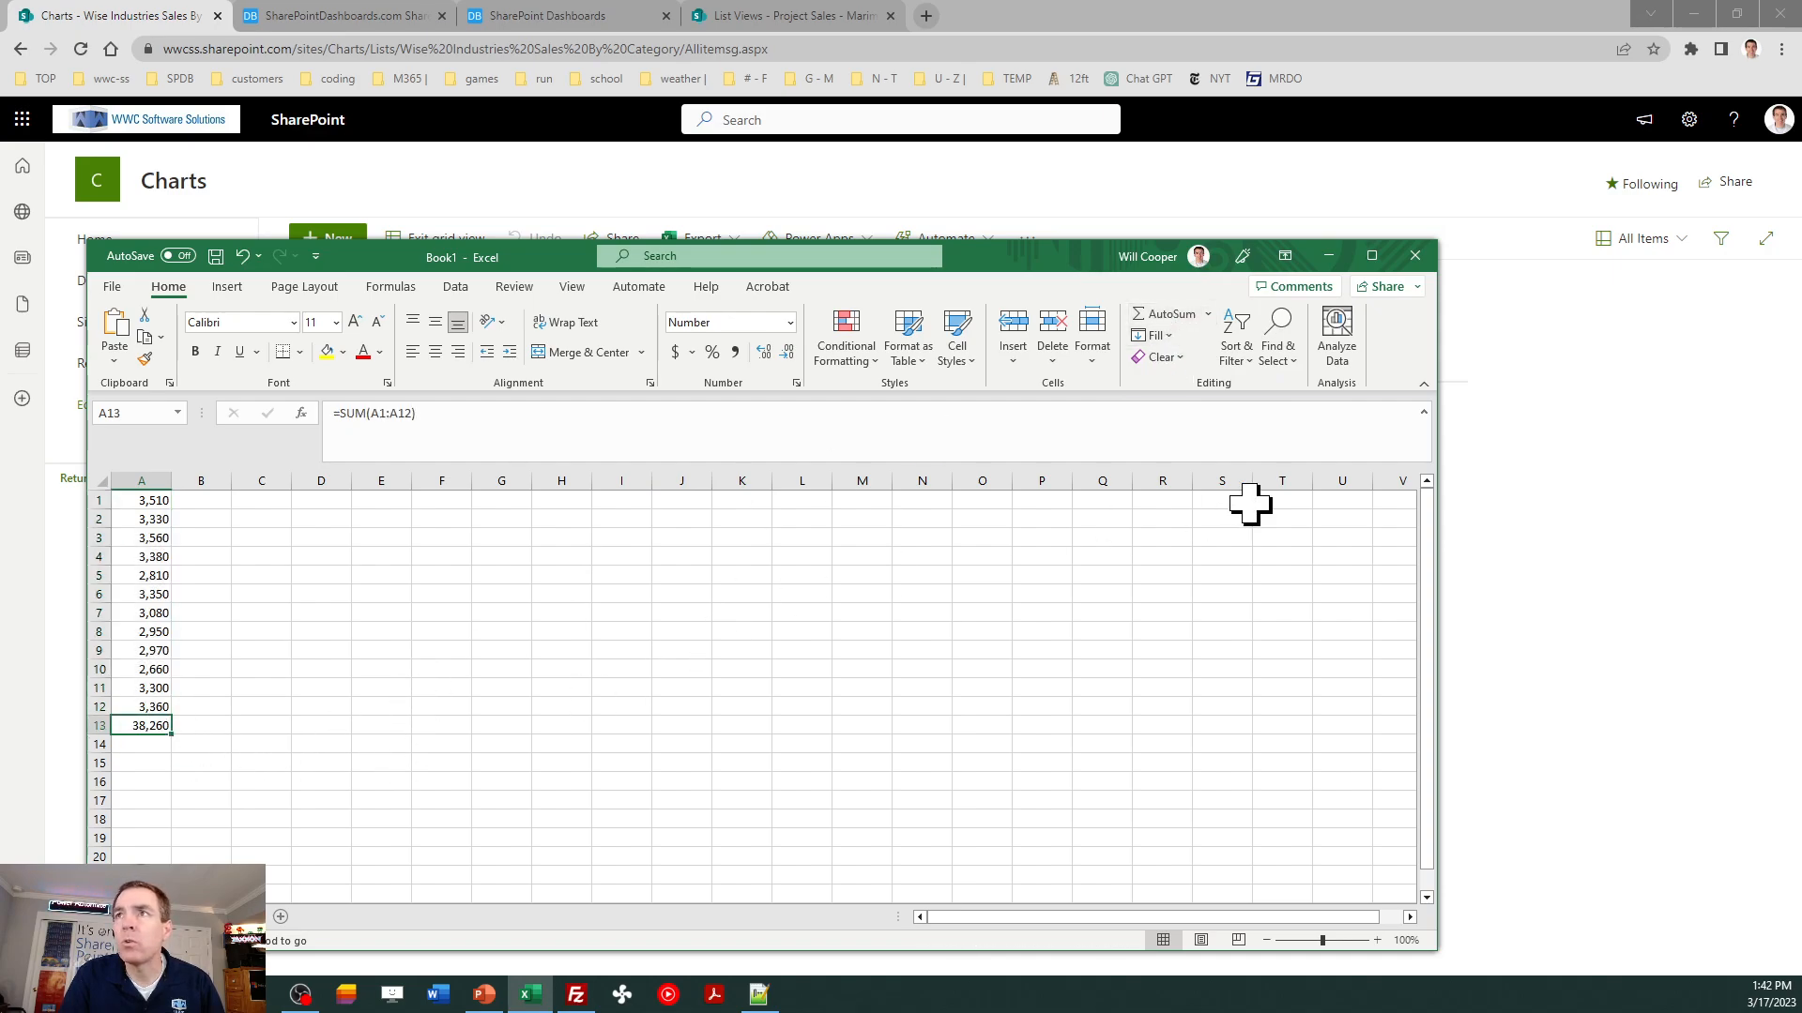
pyautogui.click(1415, 255)
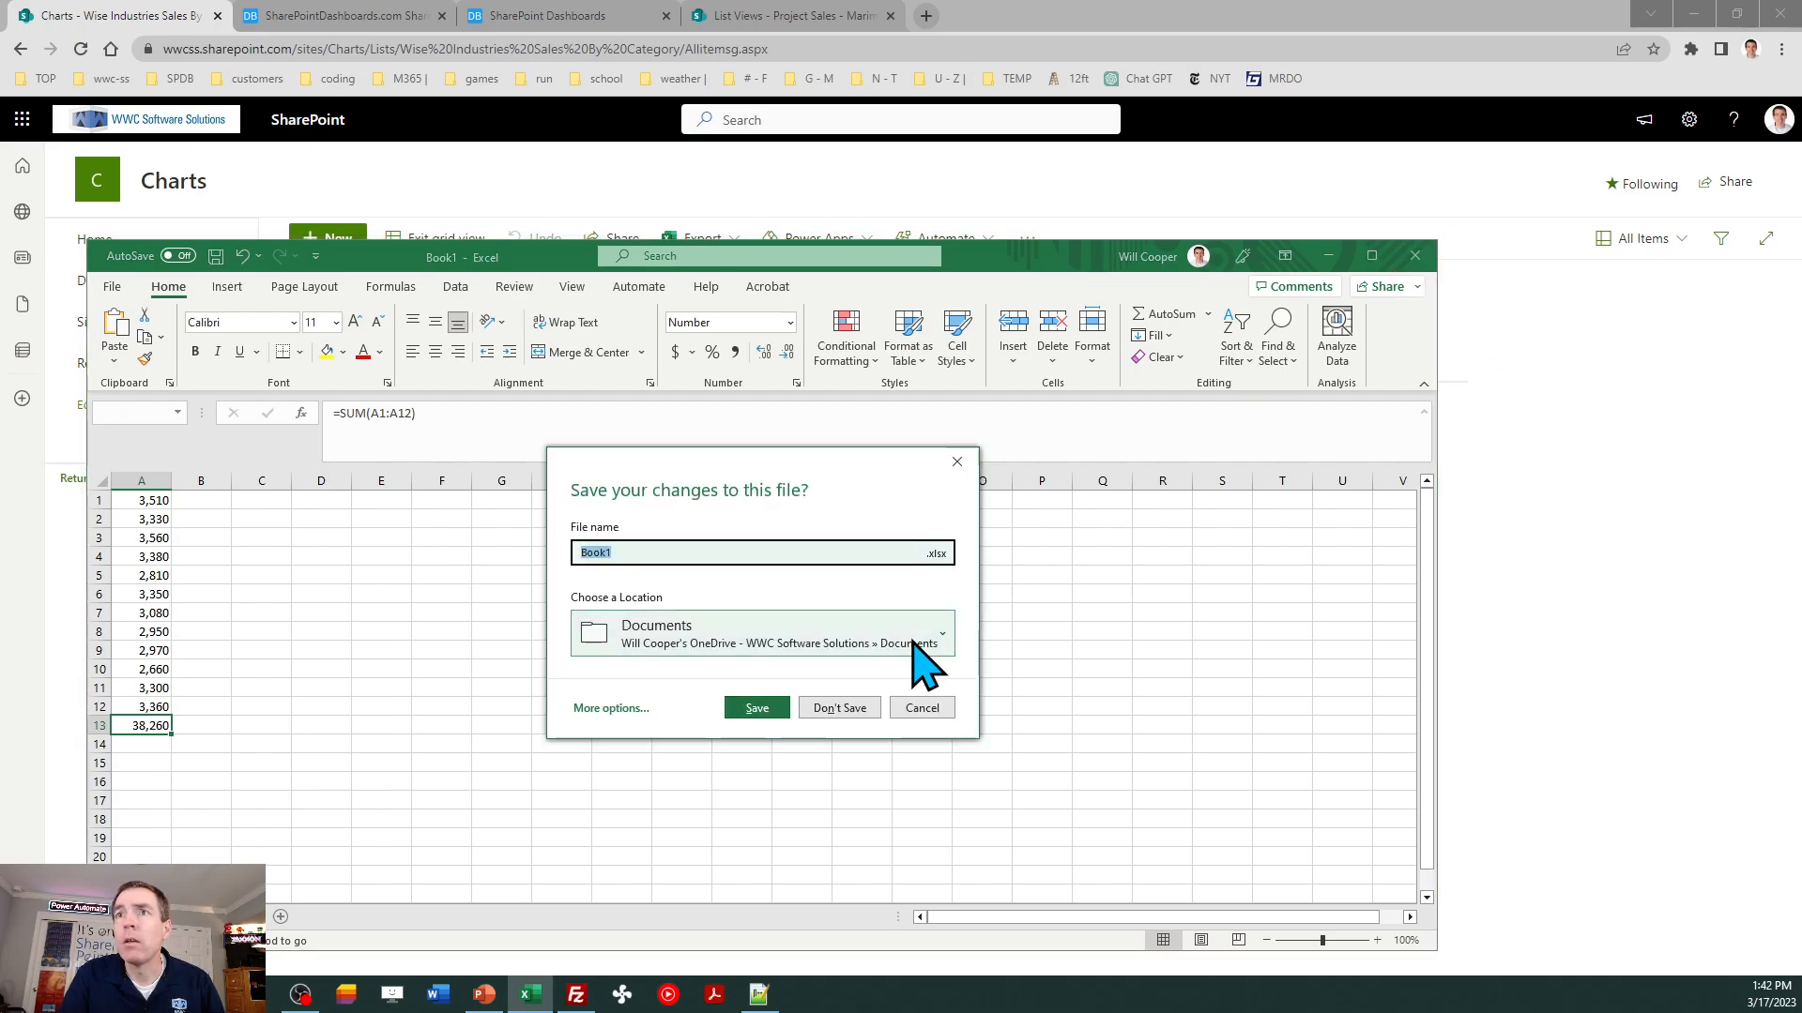
pyautogui.click(833, 711)
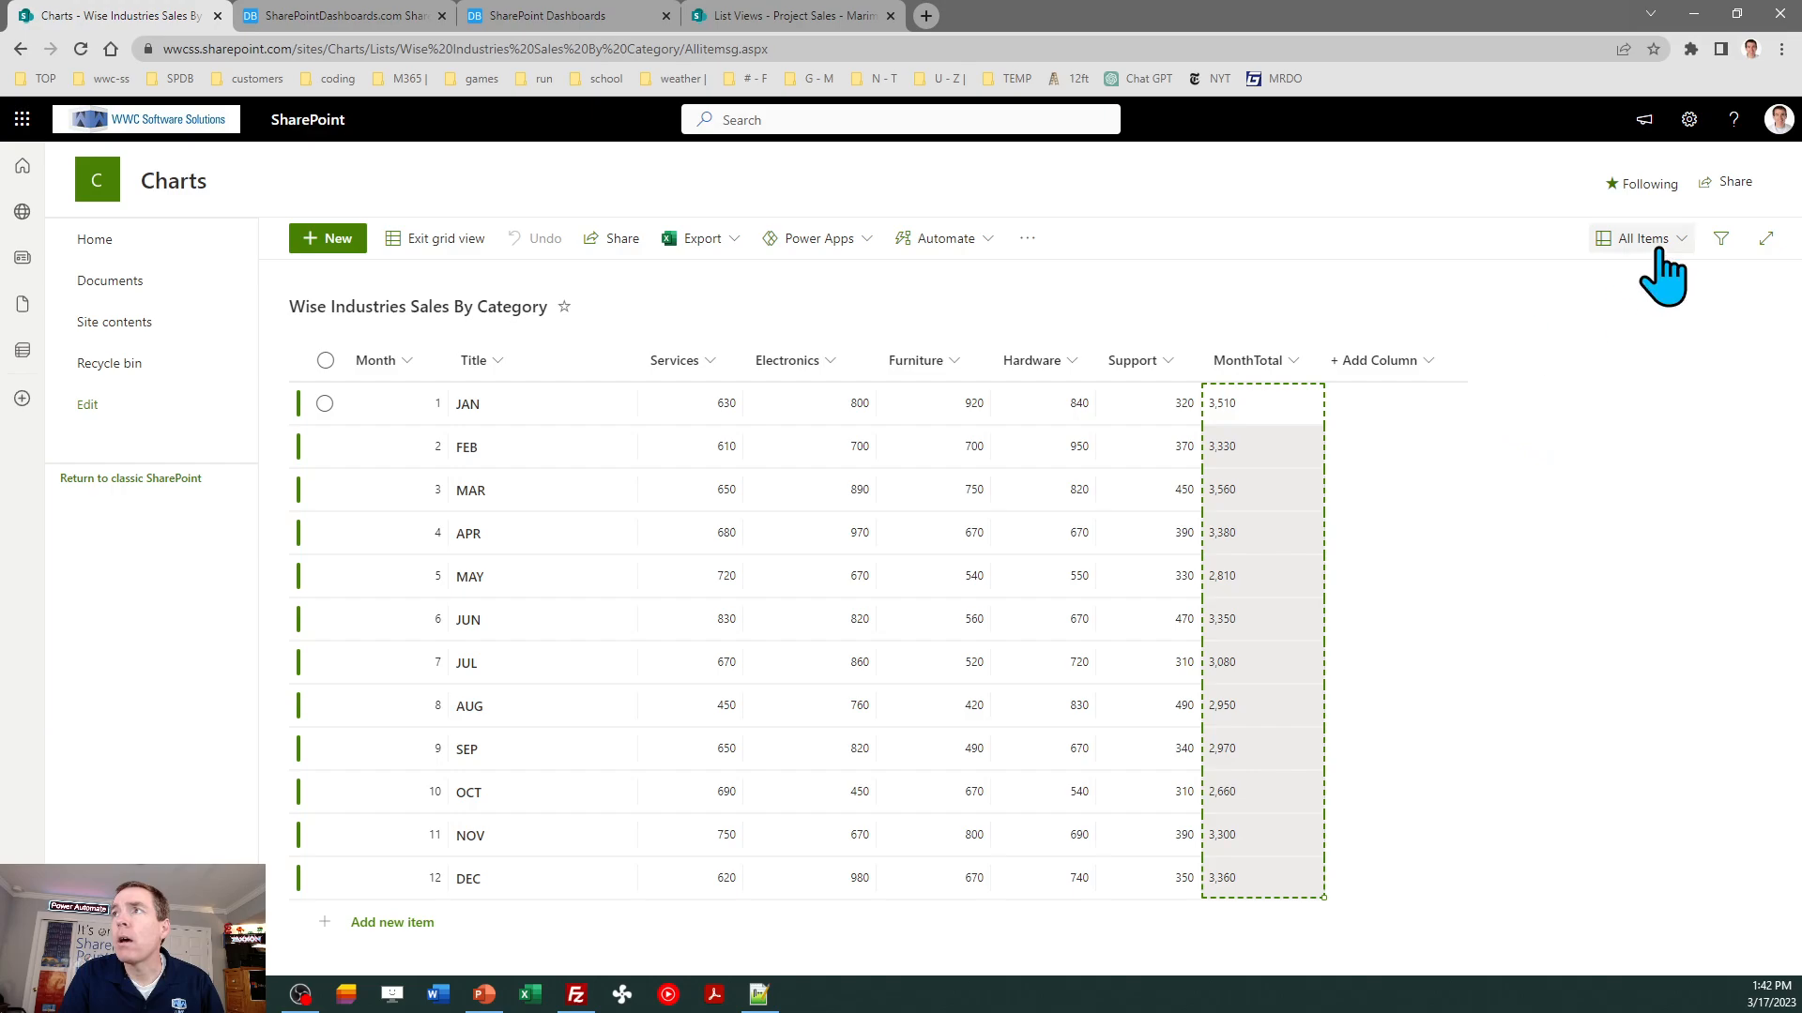
# - Leave the list's grid view and create a Number column named SeriesTotal
pyautogui.click(447, 245)
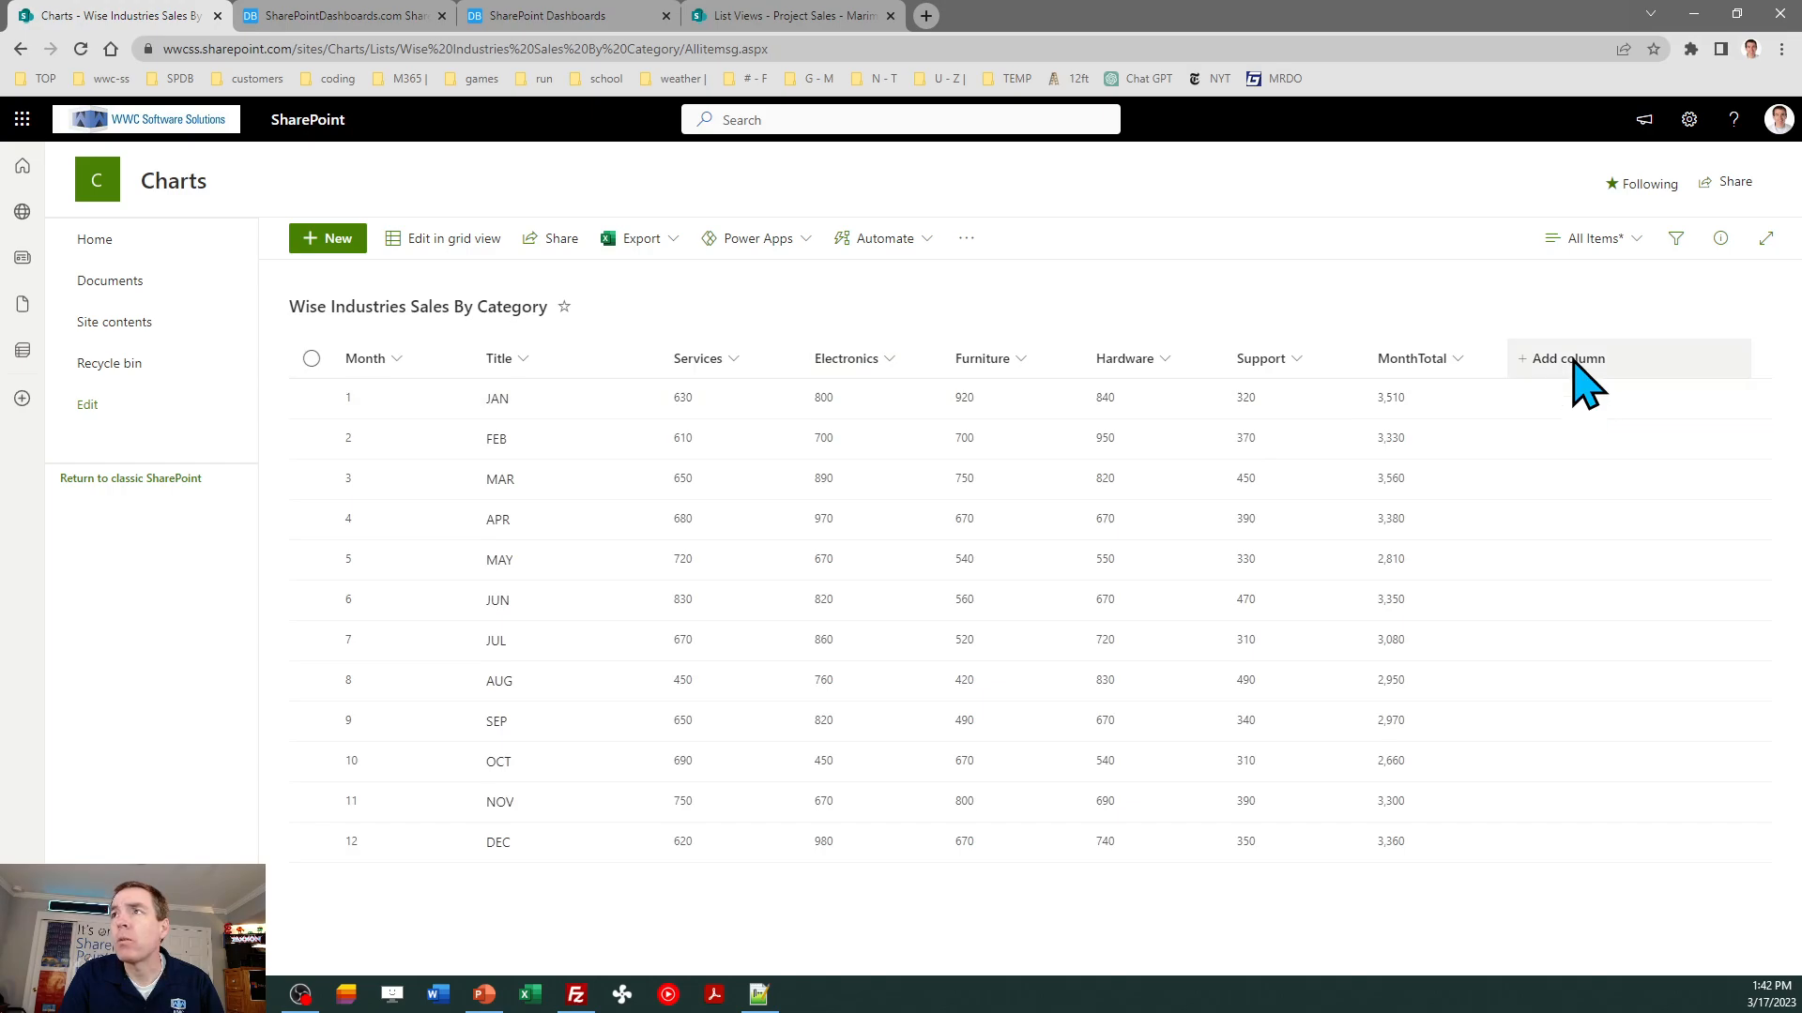
pyautogui.click(1572, 362)
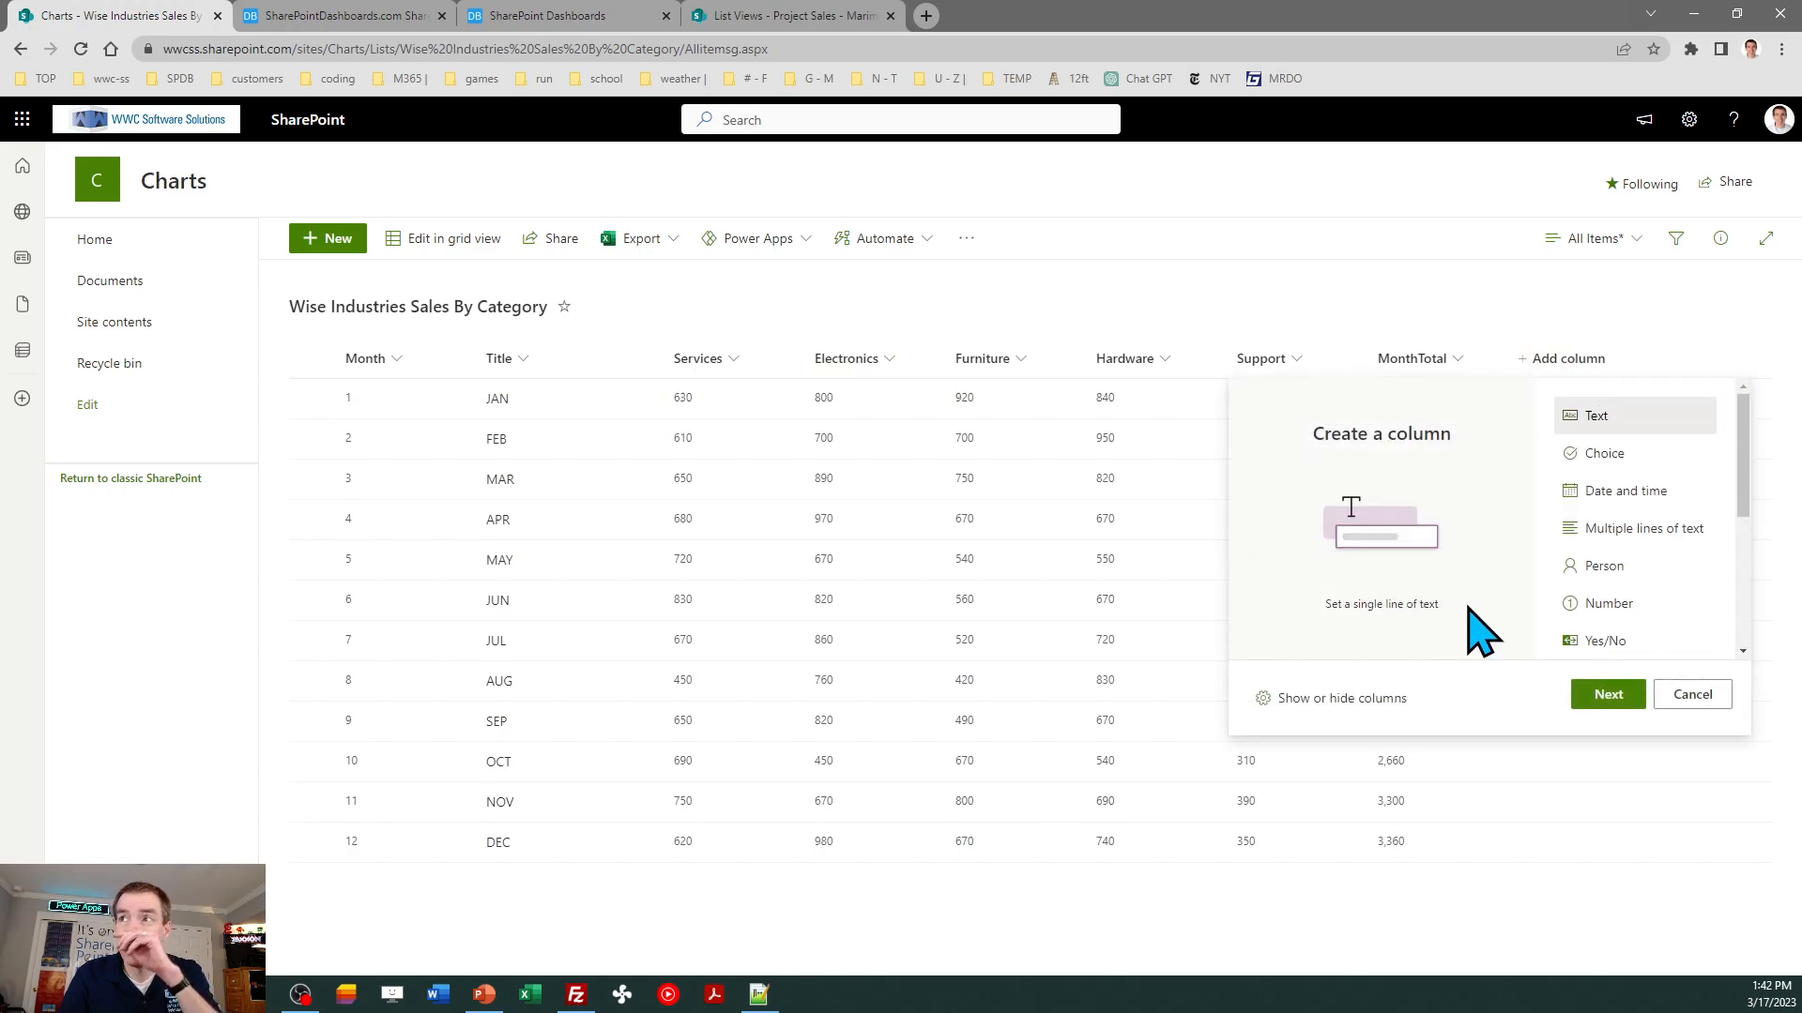
pyautogui.click(1608, 605)
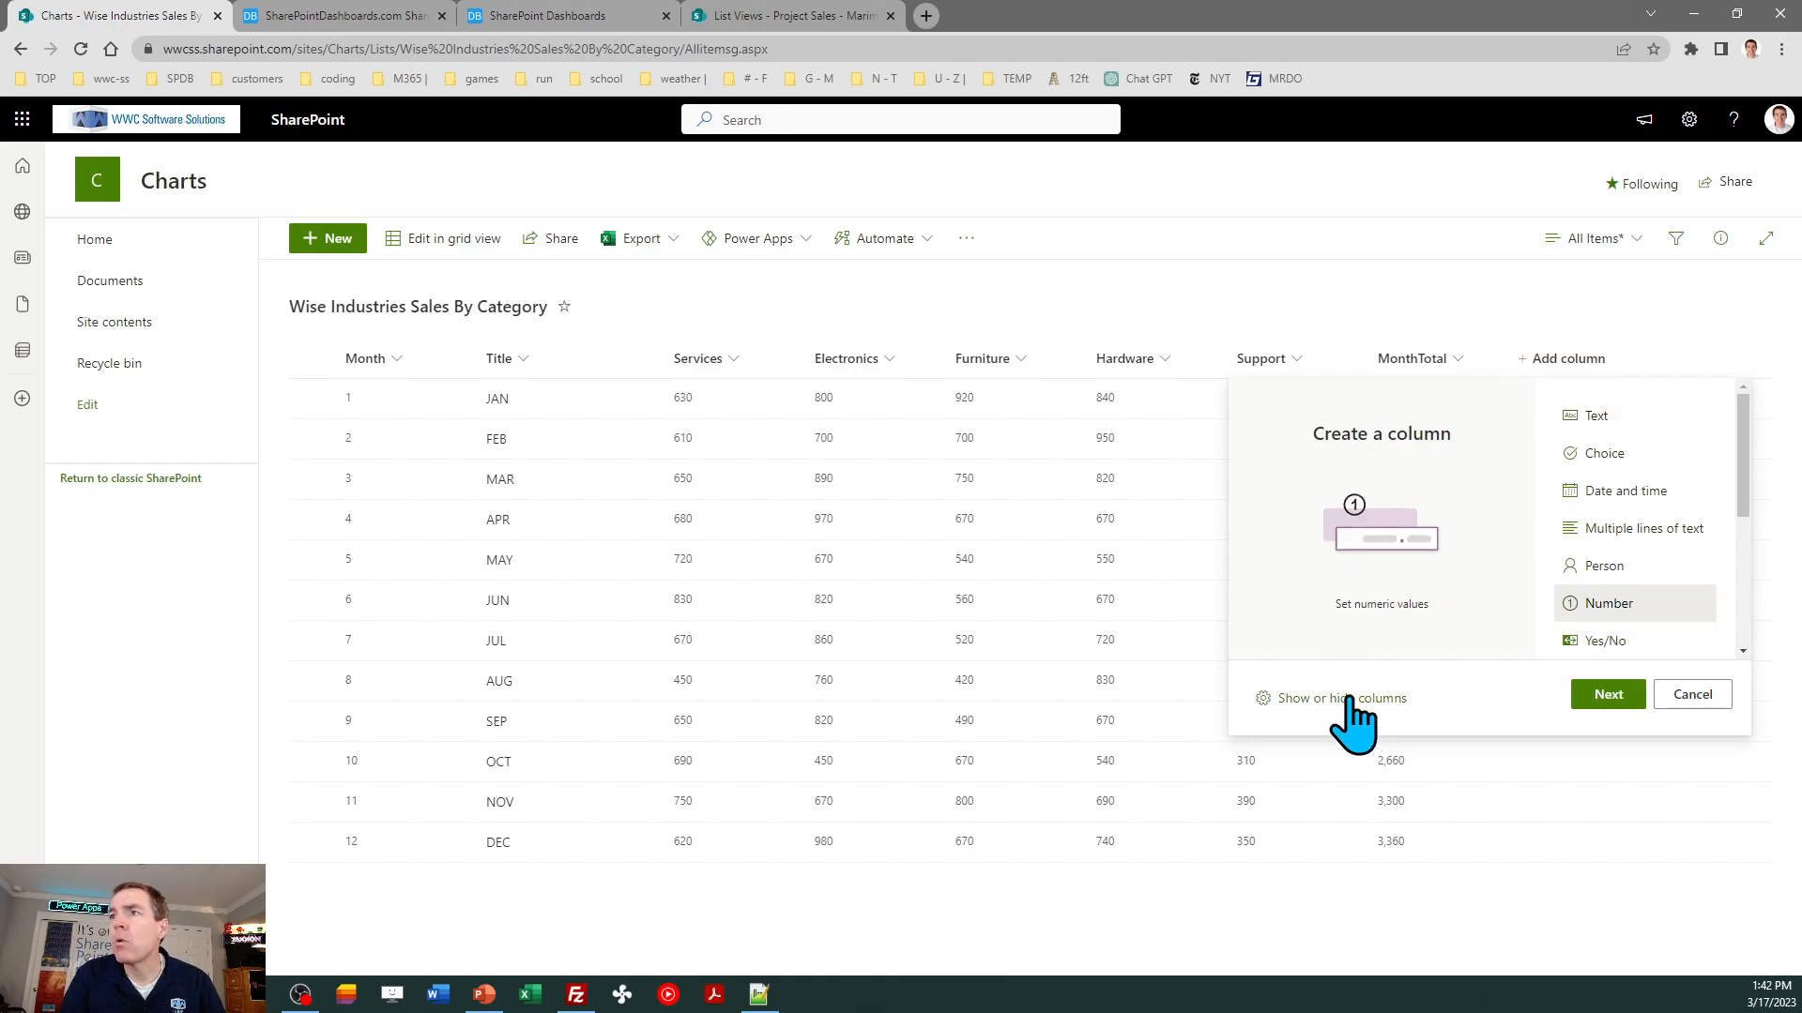
pyautogui.click(1606, 695)
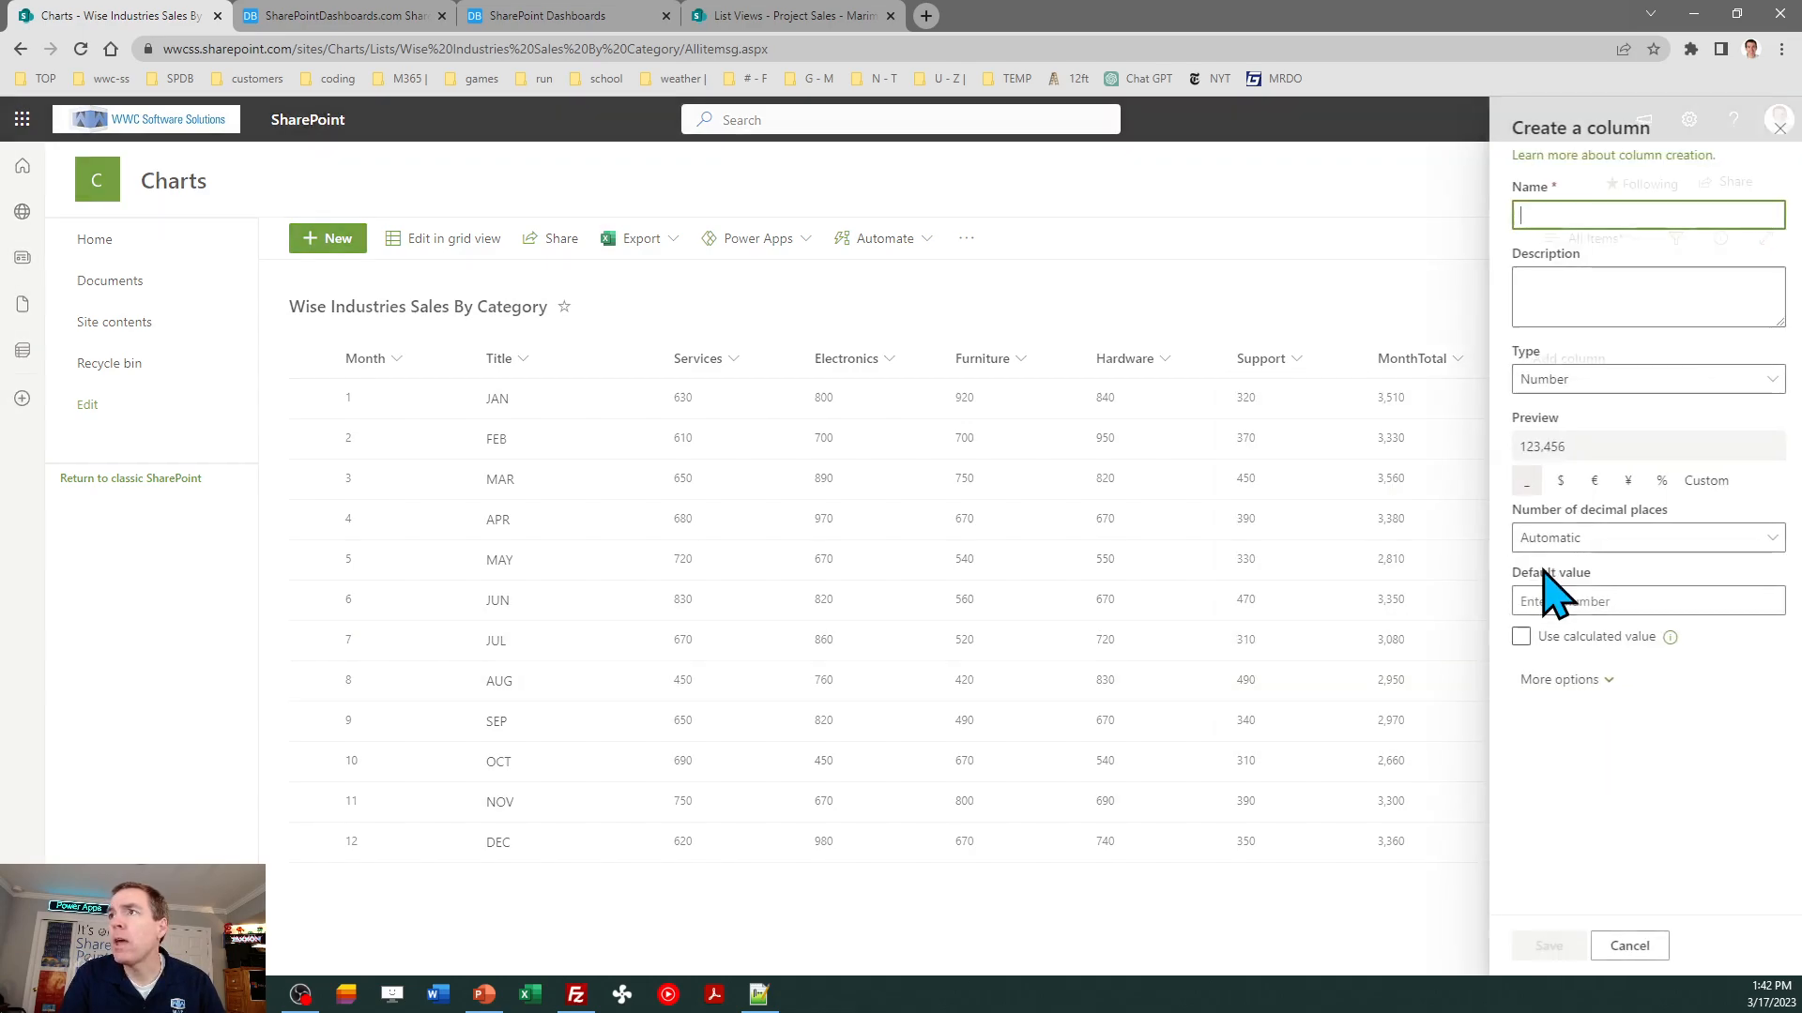
pyautogui.write('Series')
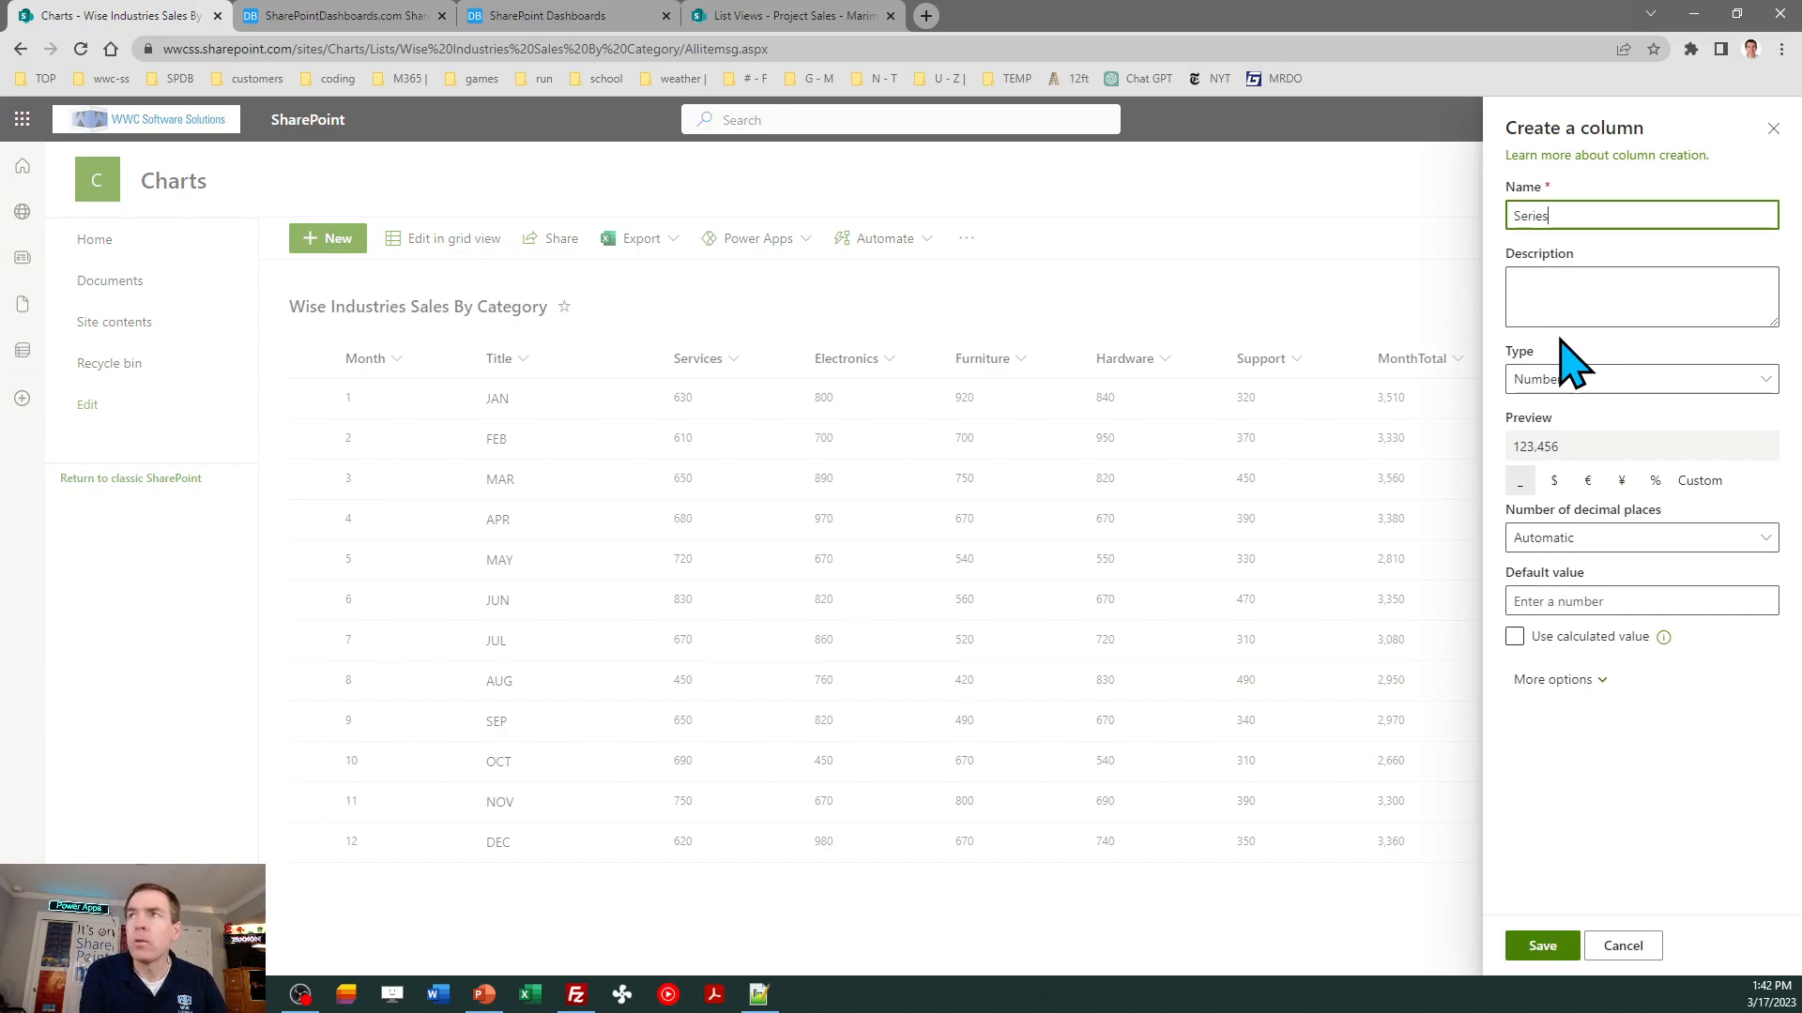
pyautogui.write('Total')
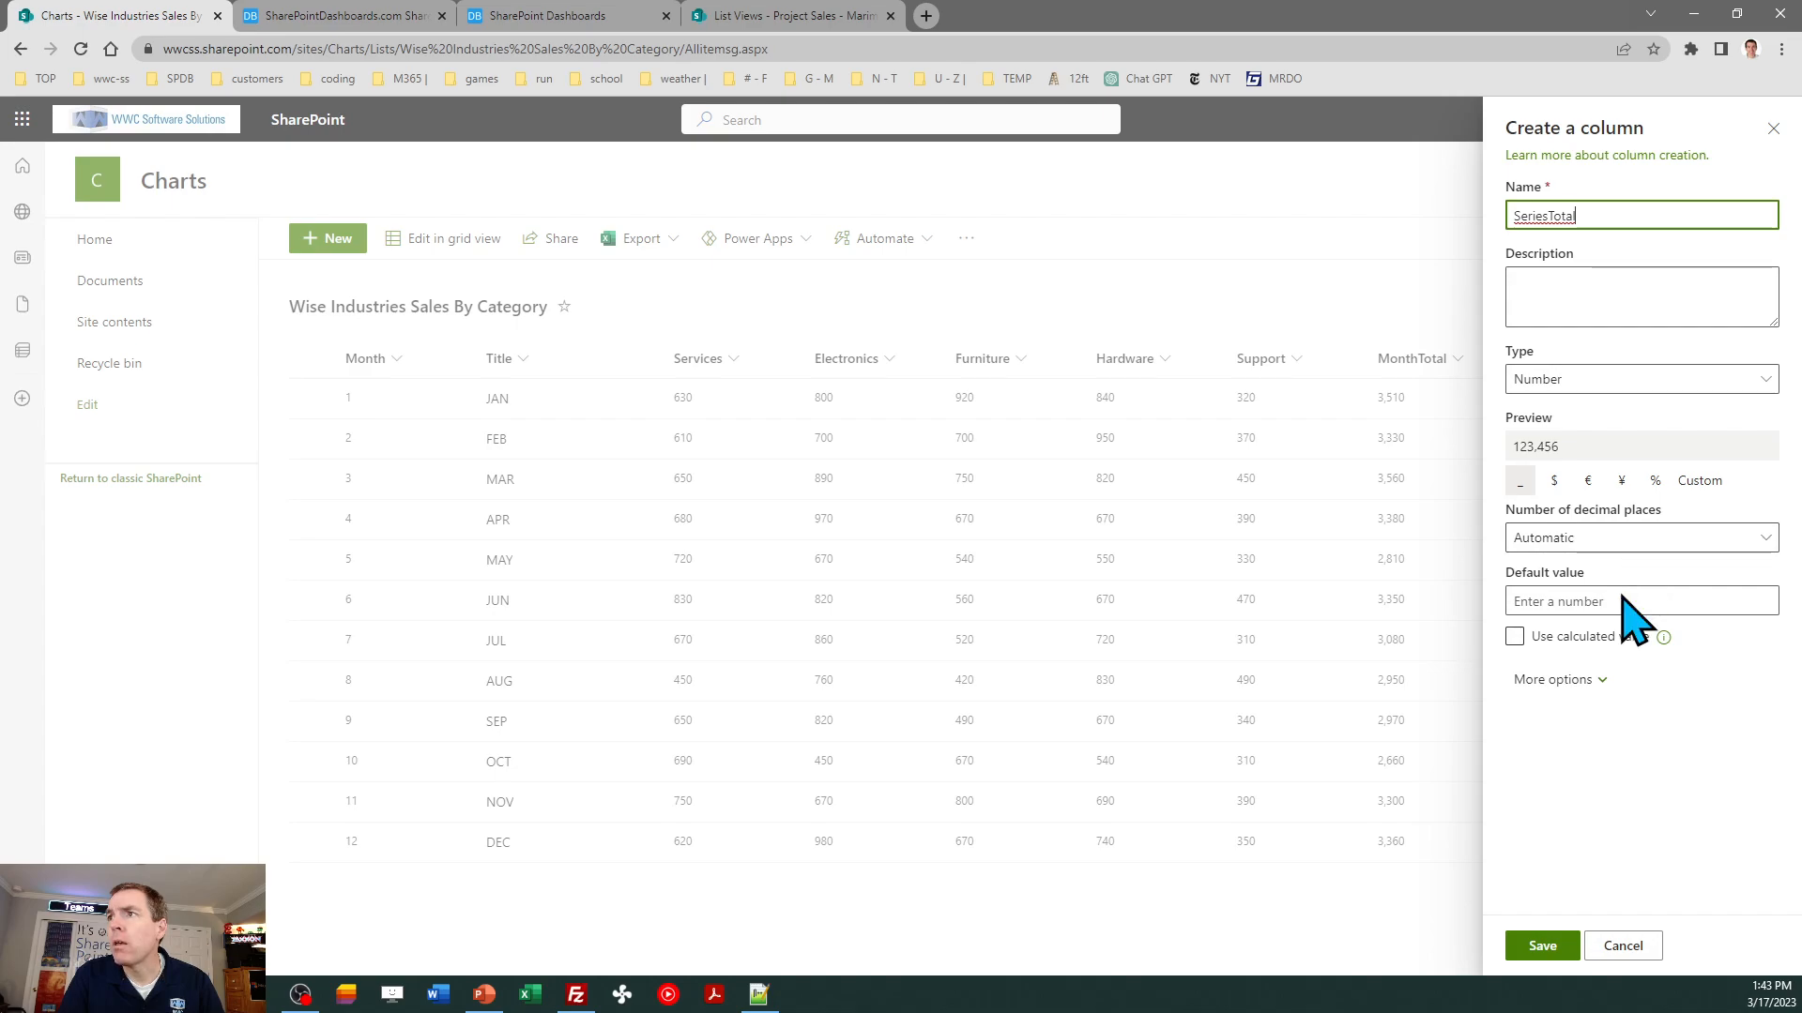
pyautogui.click(1558, 946)
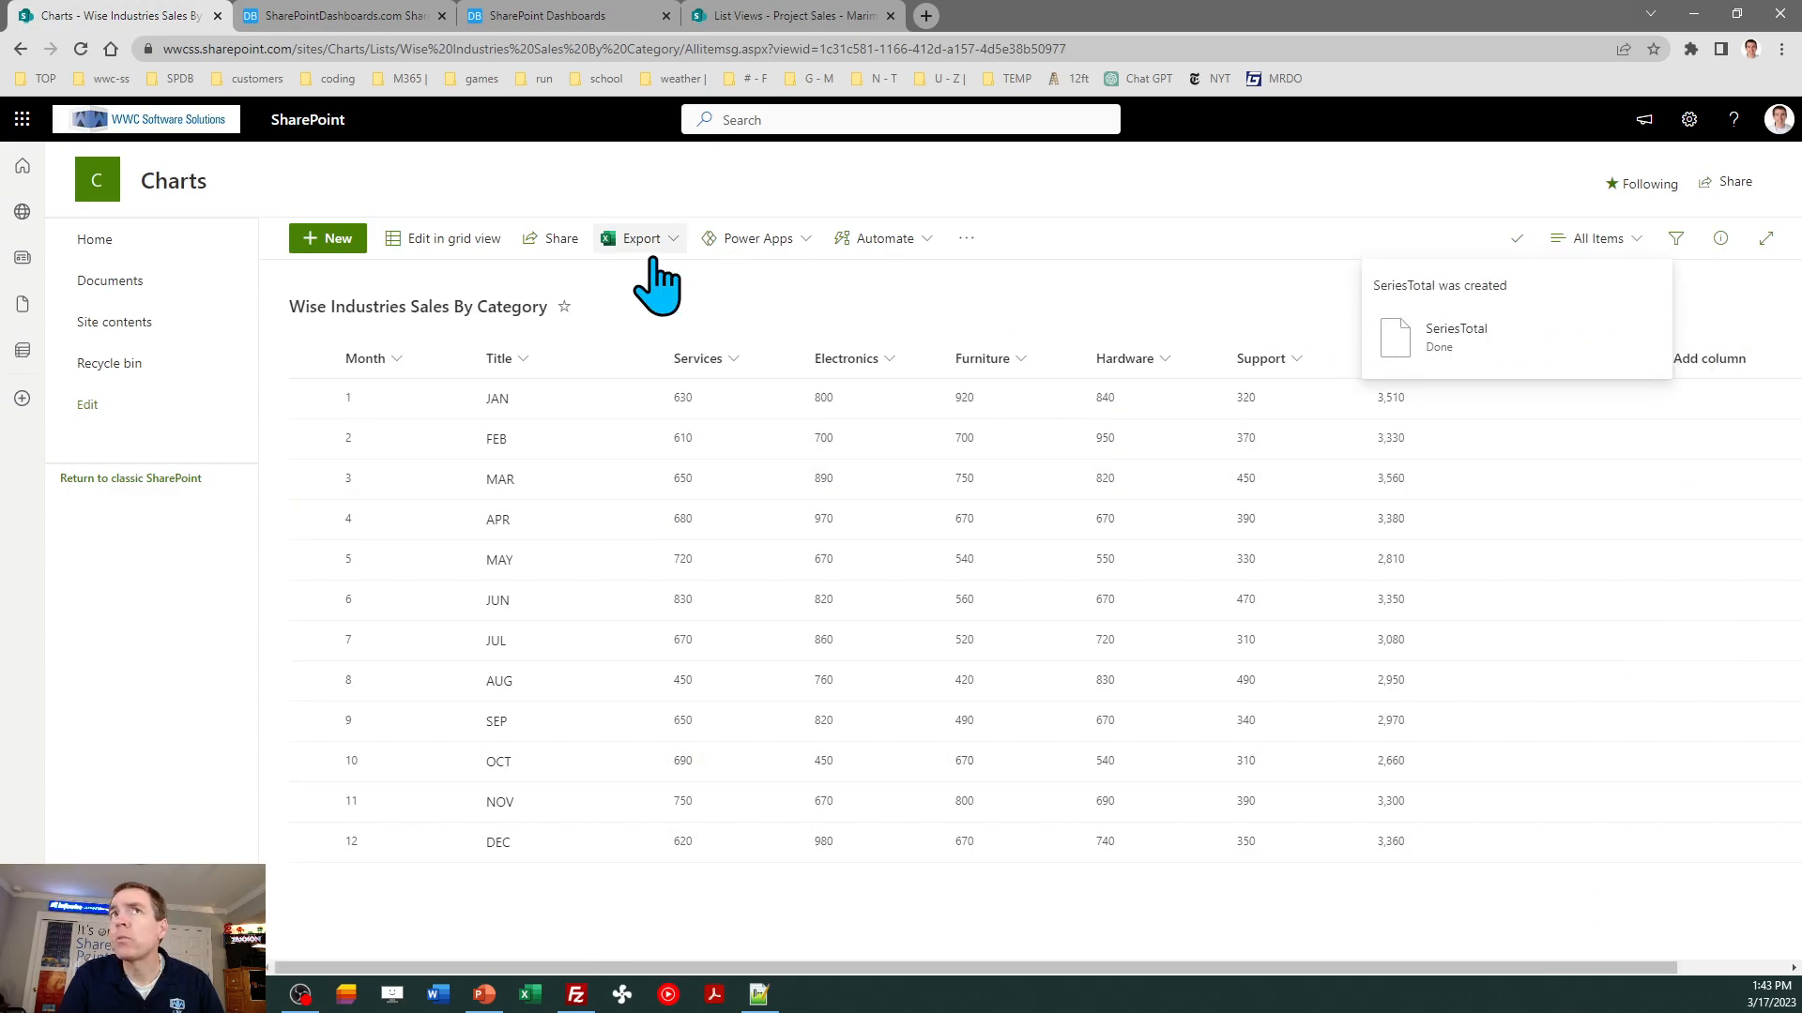
# - Reload the list and enter 38260 as the SeriesTotal for JAN
pyautogui.click(81, 49)
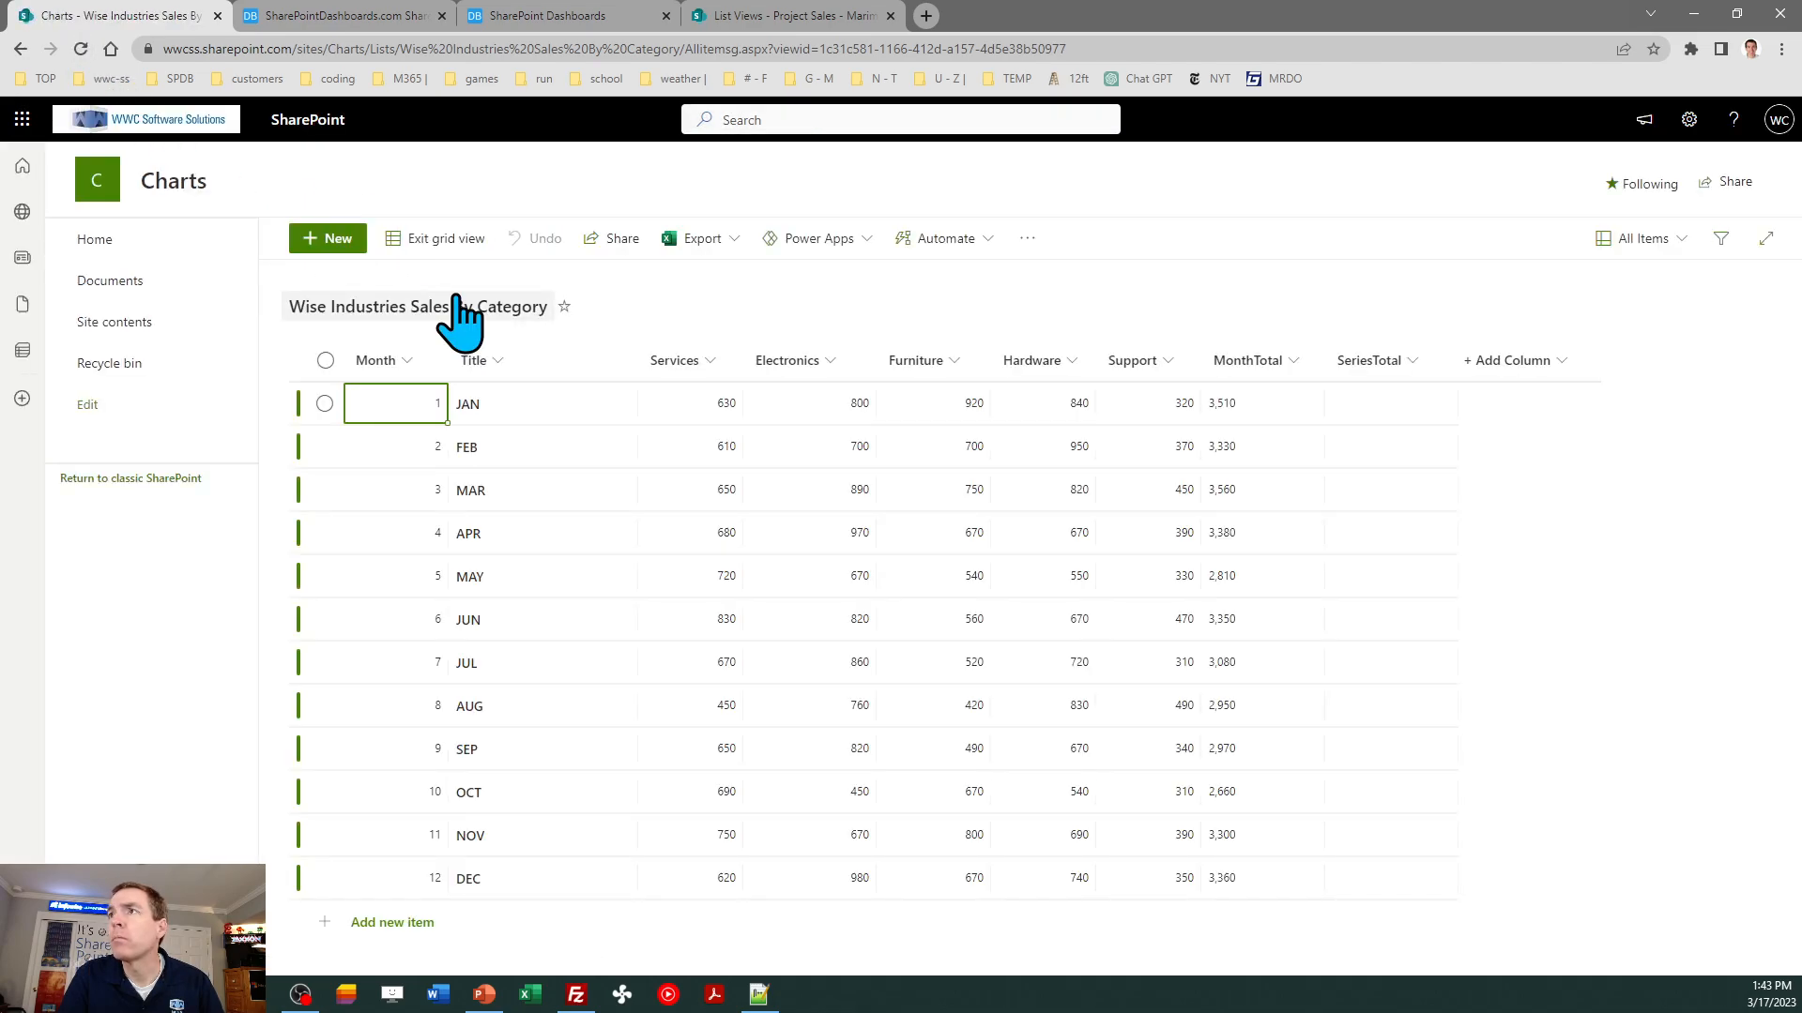
pyautogui.click(1375, 404)
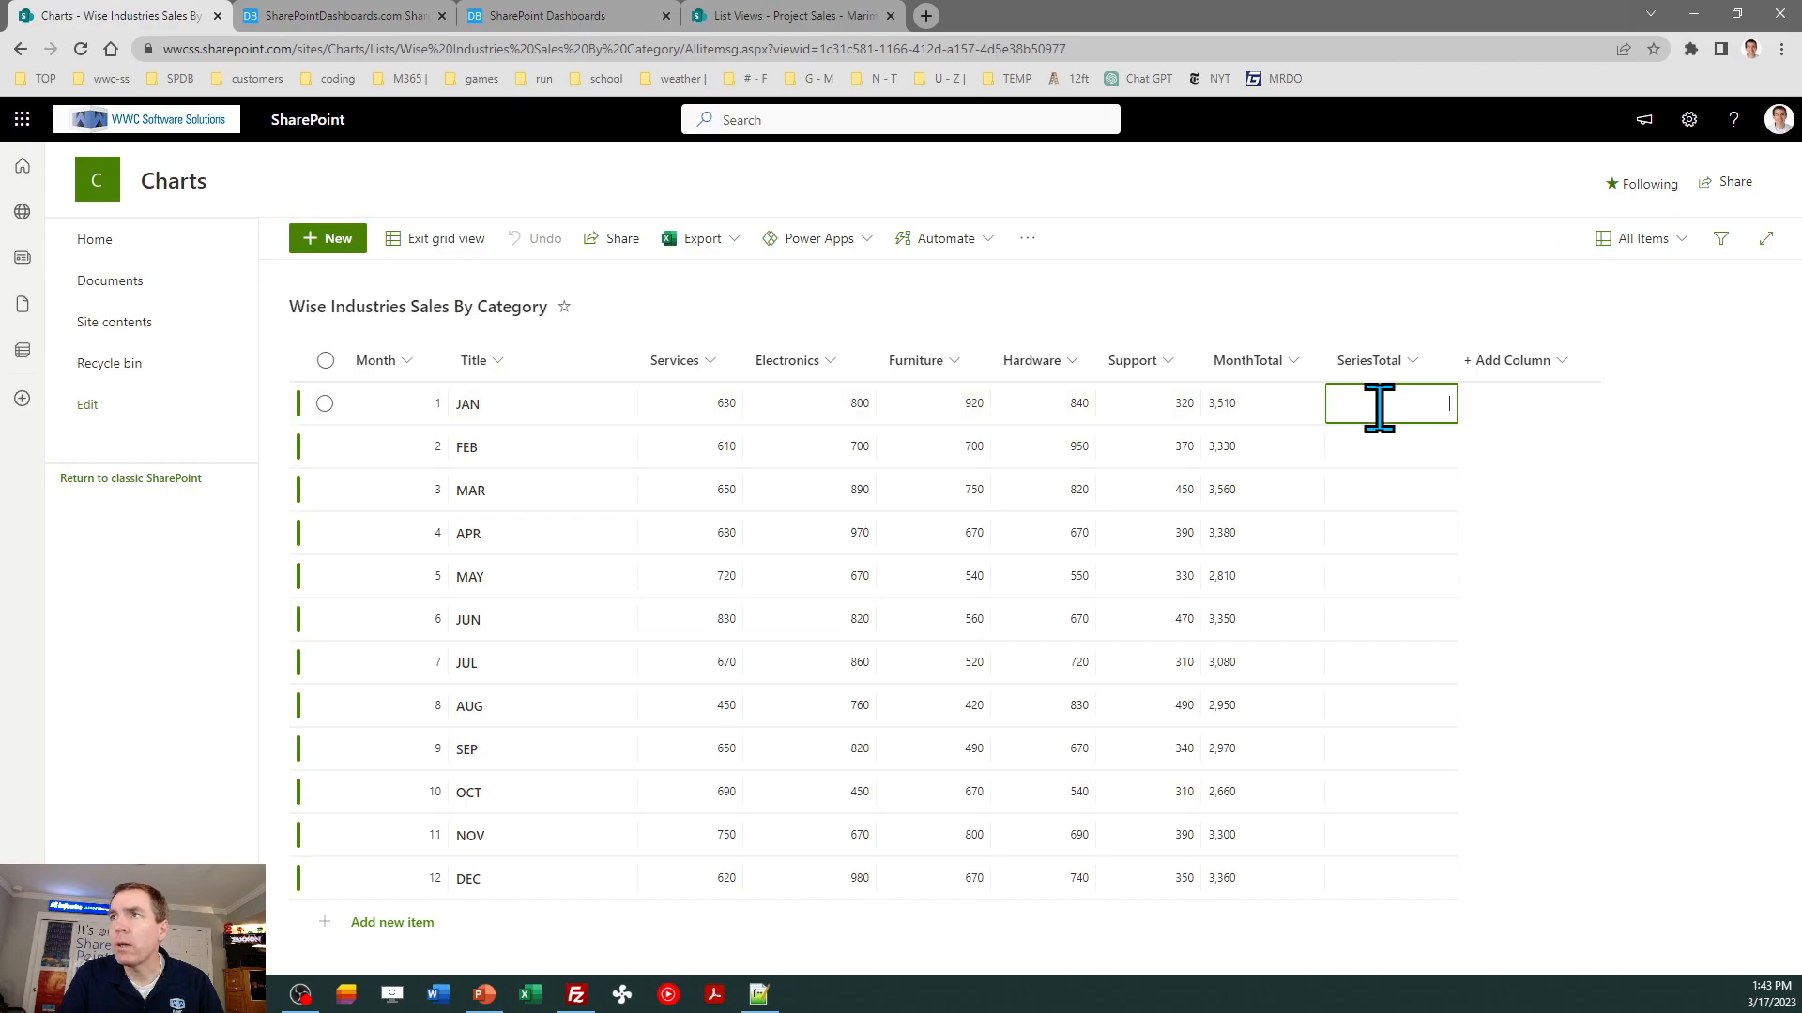
pyautogui.write('38260')
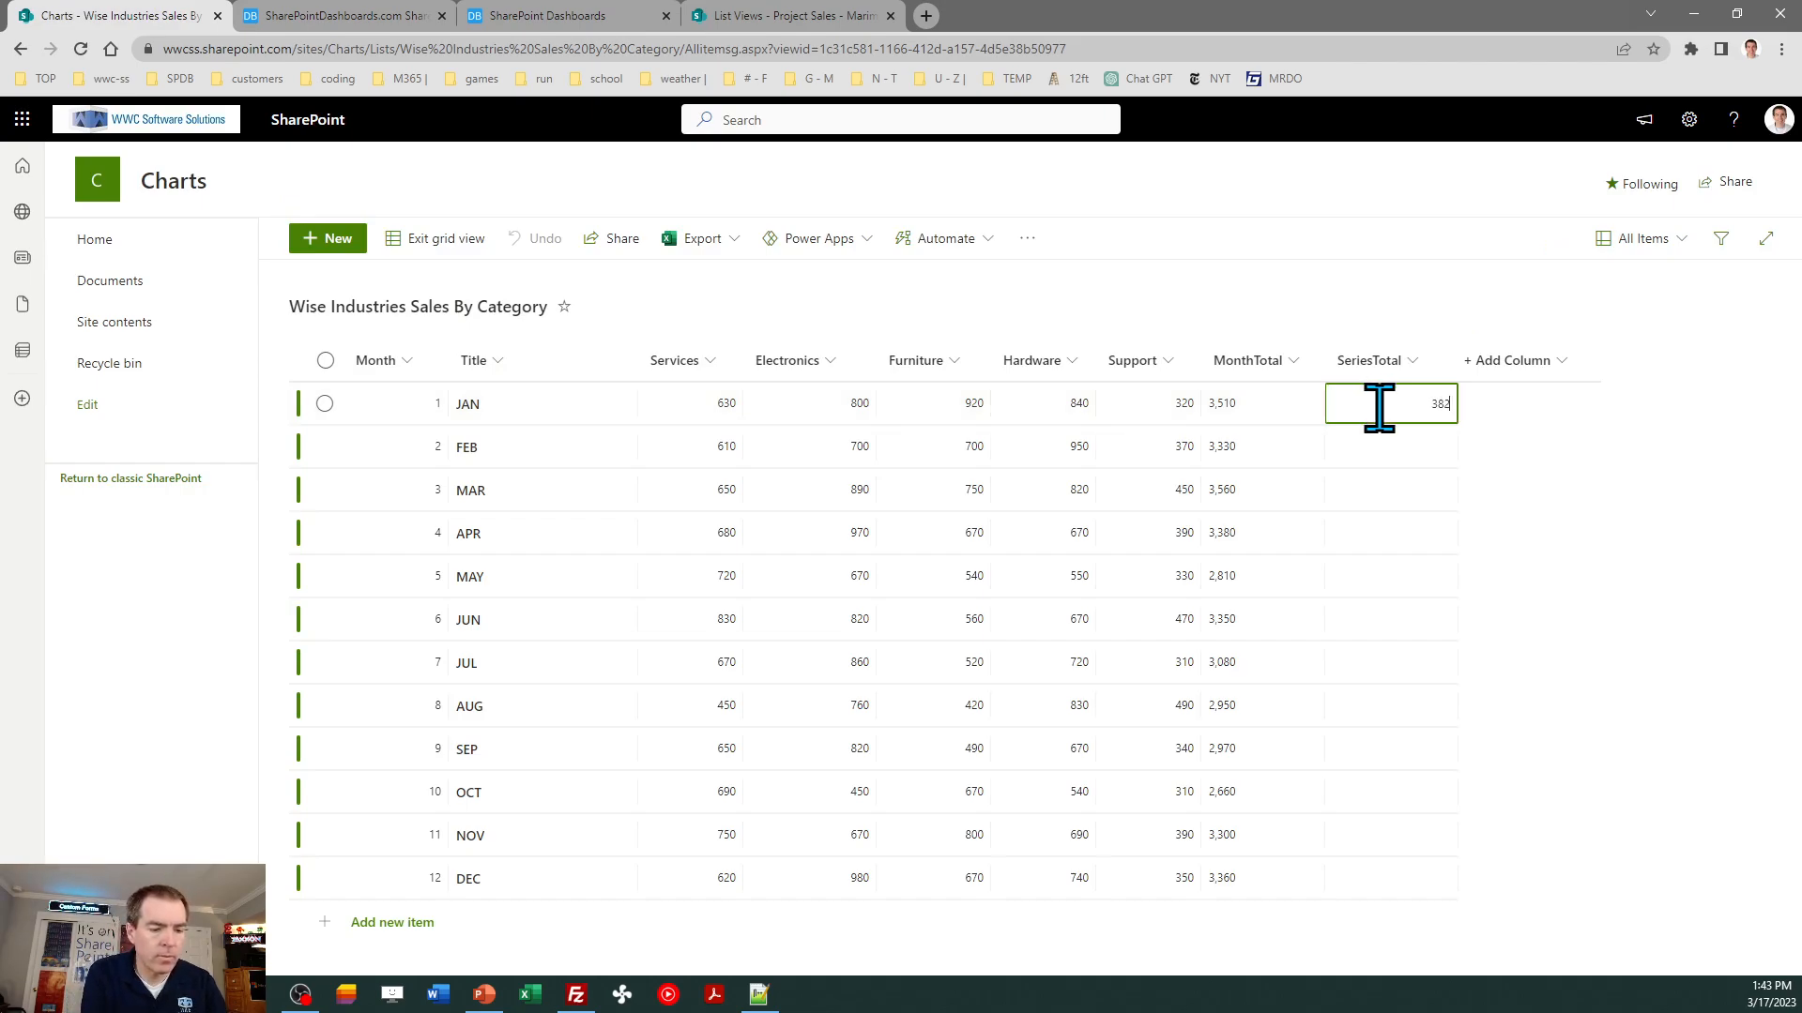
pyautogui.press('Return')
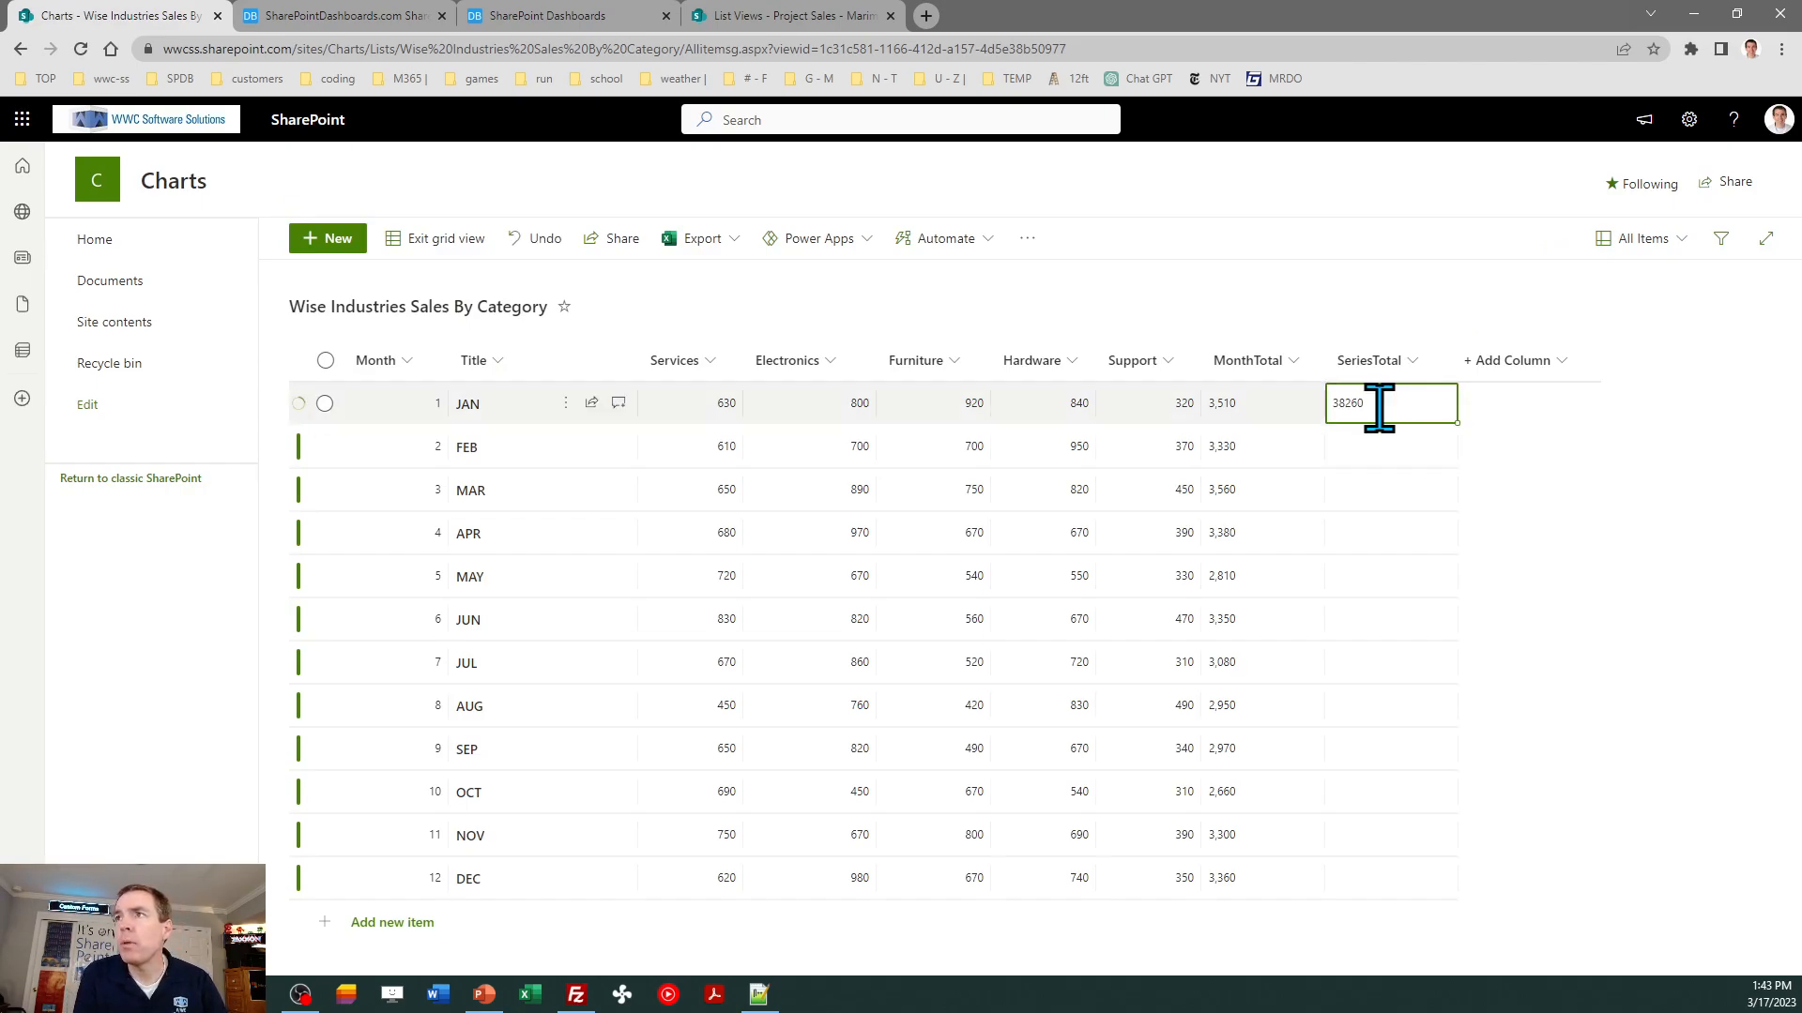
# - Copy the JAN SeriesTotal value to FEB through DEC, leave the grid view, and reload the list
pyautogui.press('Down')
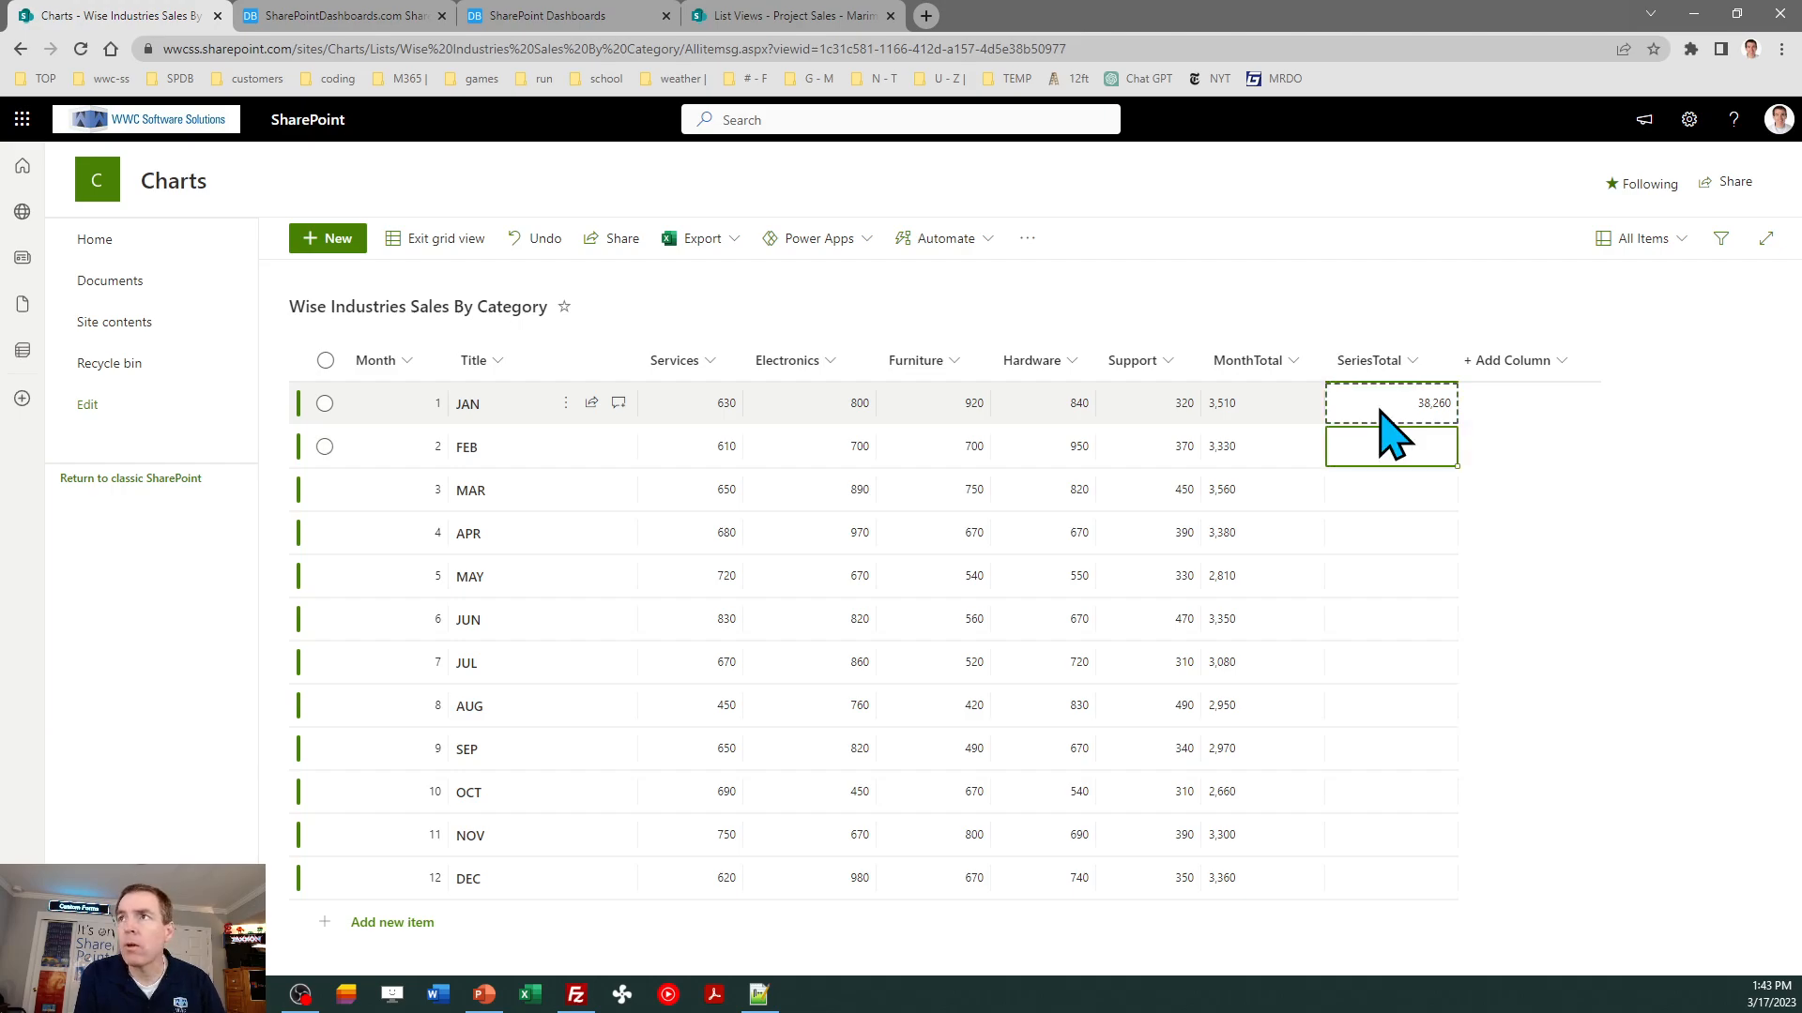
pyautogui.hotkey('shift', 'Down')
pyautogui.hotkey('shift', 'Down')
pyautogui.hotkey('shift', 'Down')
pyautogui.hotkey('shift', 'Down')
pyautogui.hotkey('shift', 'Down')
pyautogui.hotkey('shift', 'Down')
pyautogui.hotkey('shift', 'Down')
pyautogui.hotkey('shift', 'Down')
pyautogui.hotkey('shift', 'Down')
pyautogui.hotkey('shift', 'Down')
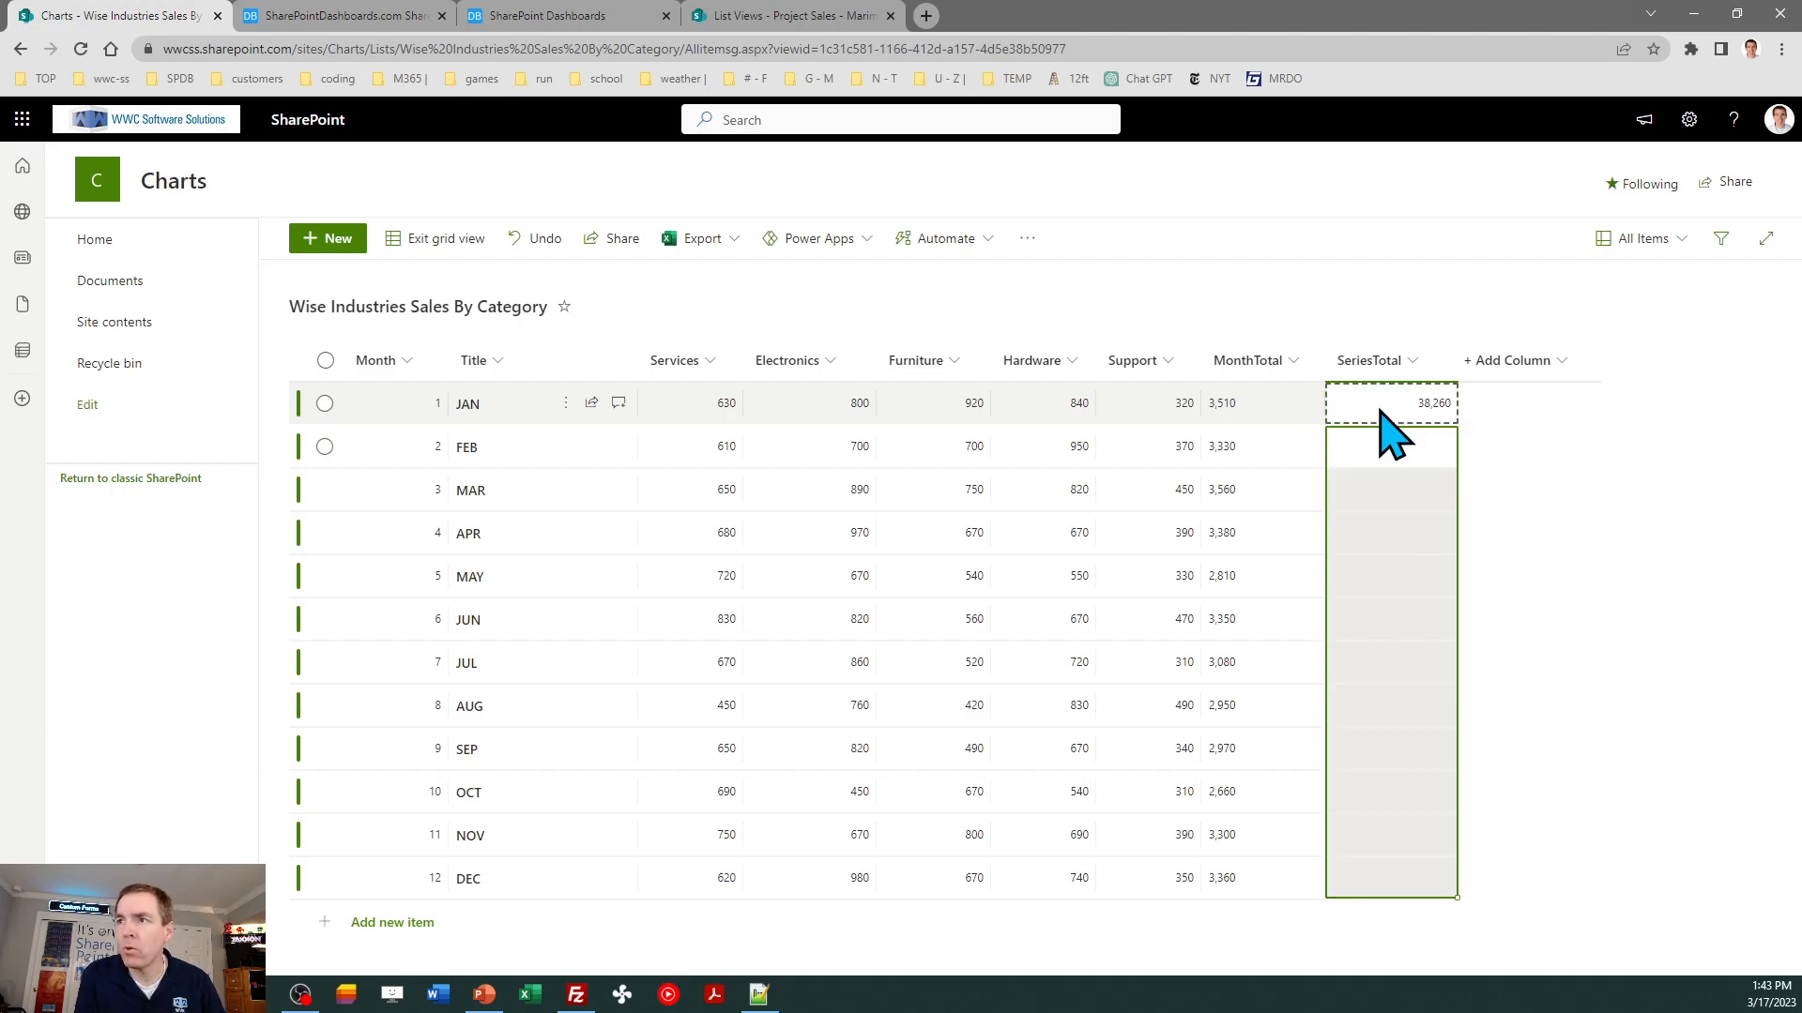
pyautogui.hotkey('ctrl', 'v')
pyautogui.click(1378, 405)
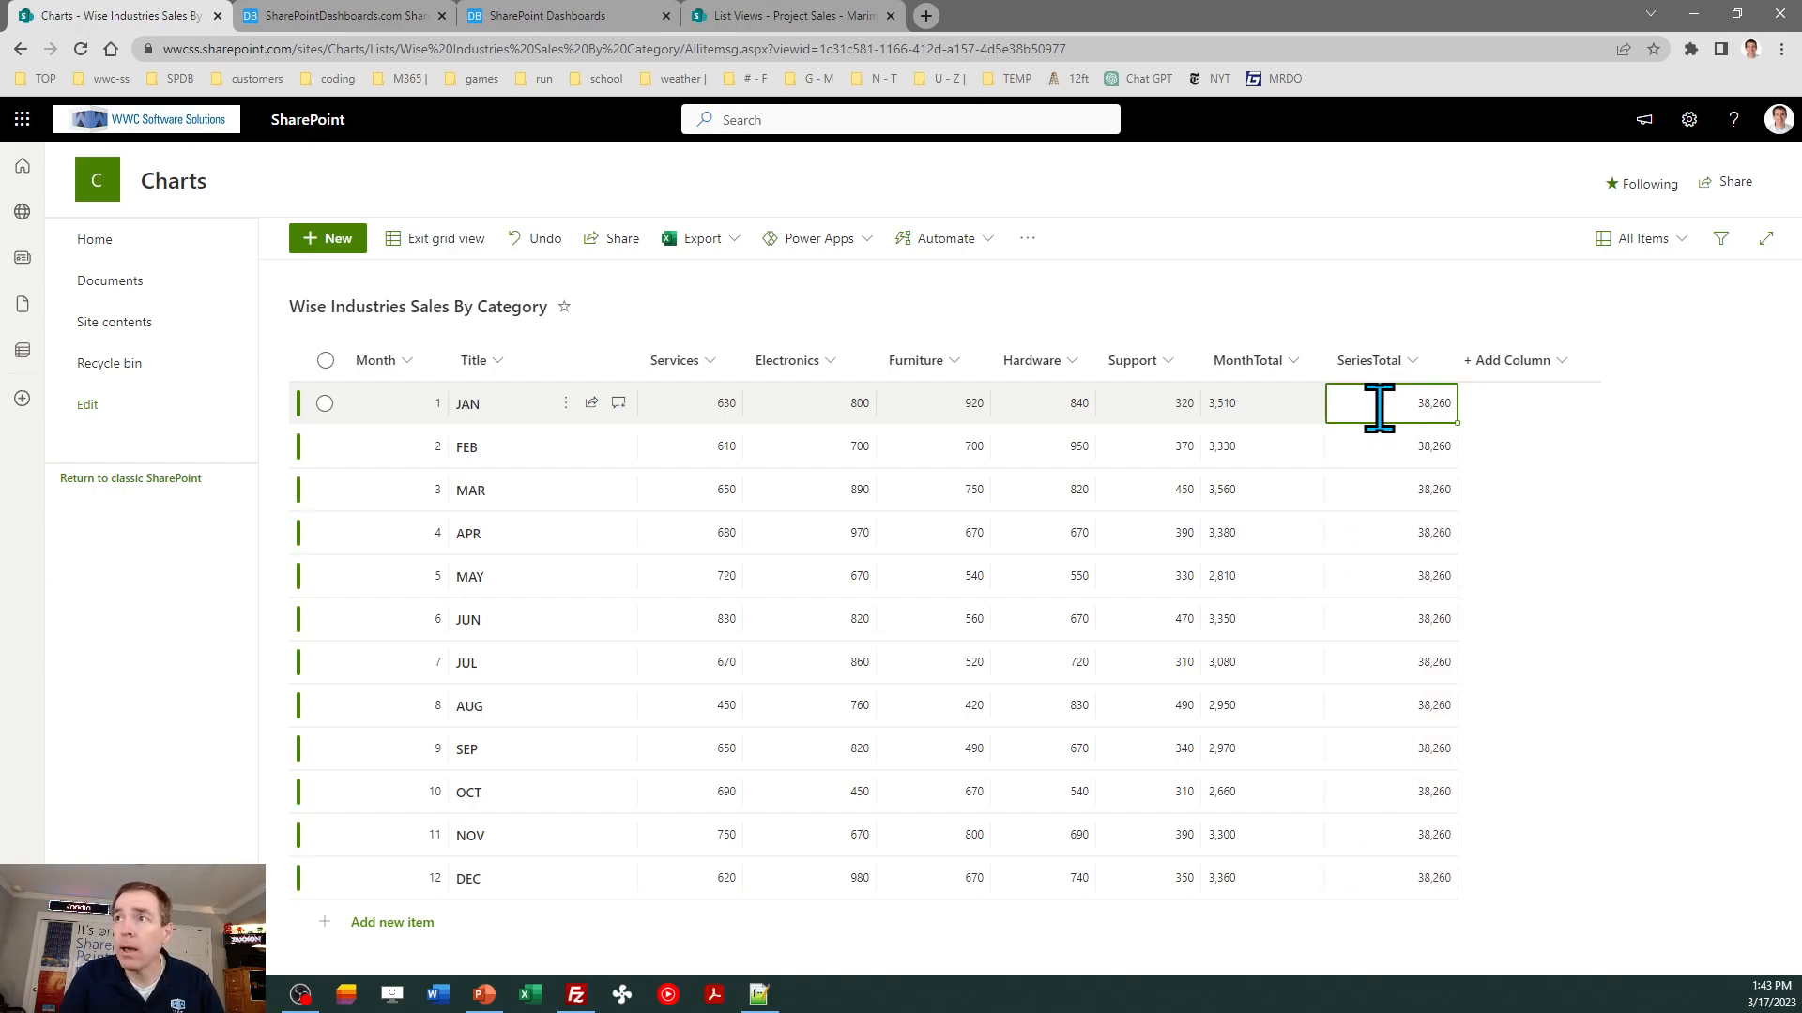
pyautogui.click(435, 242)
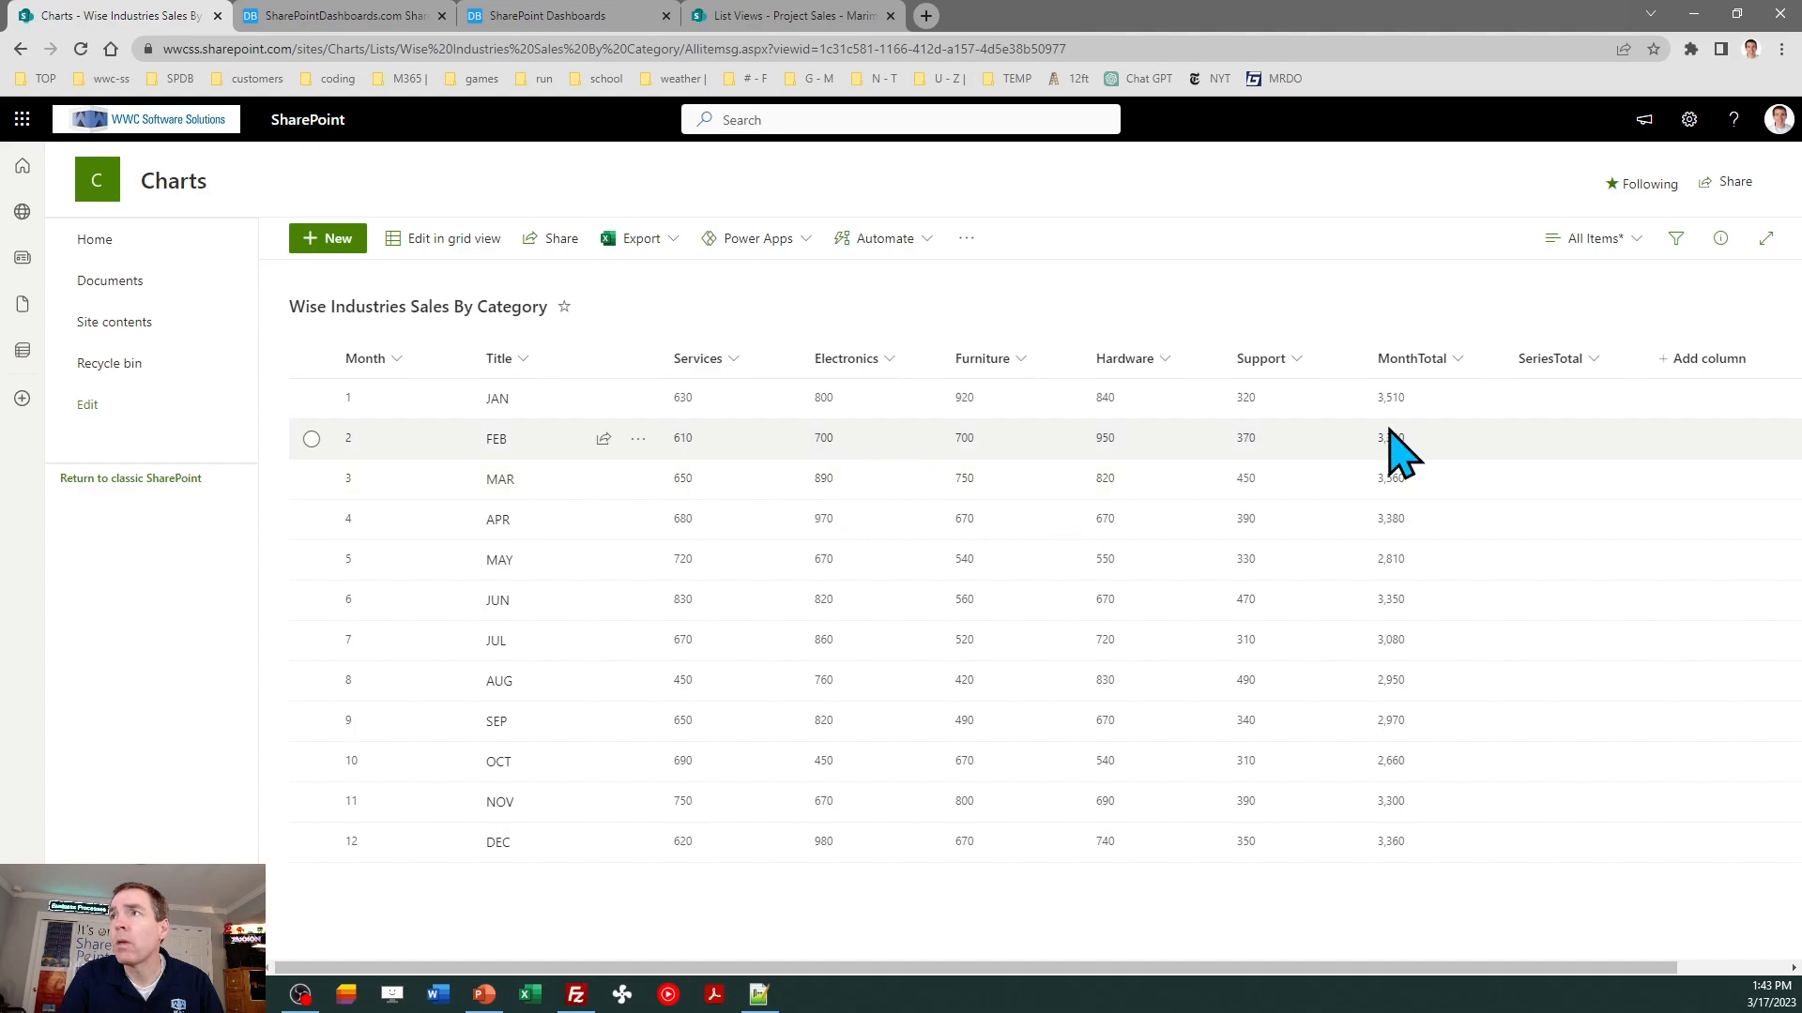
pyautogui.click(82, 50)
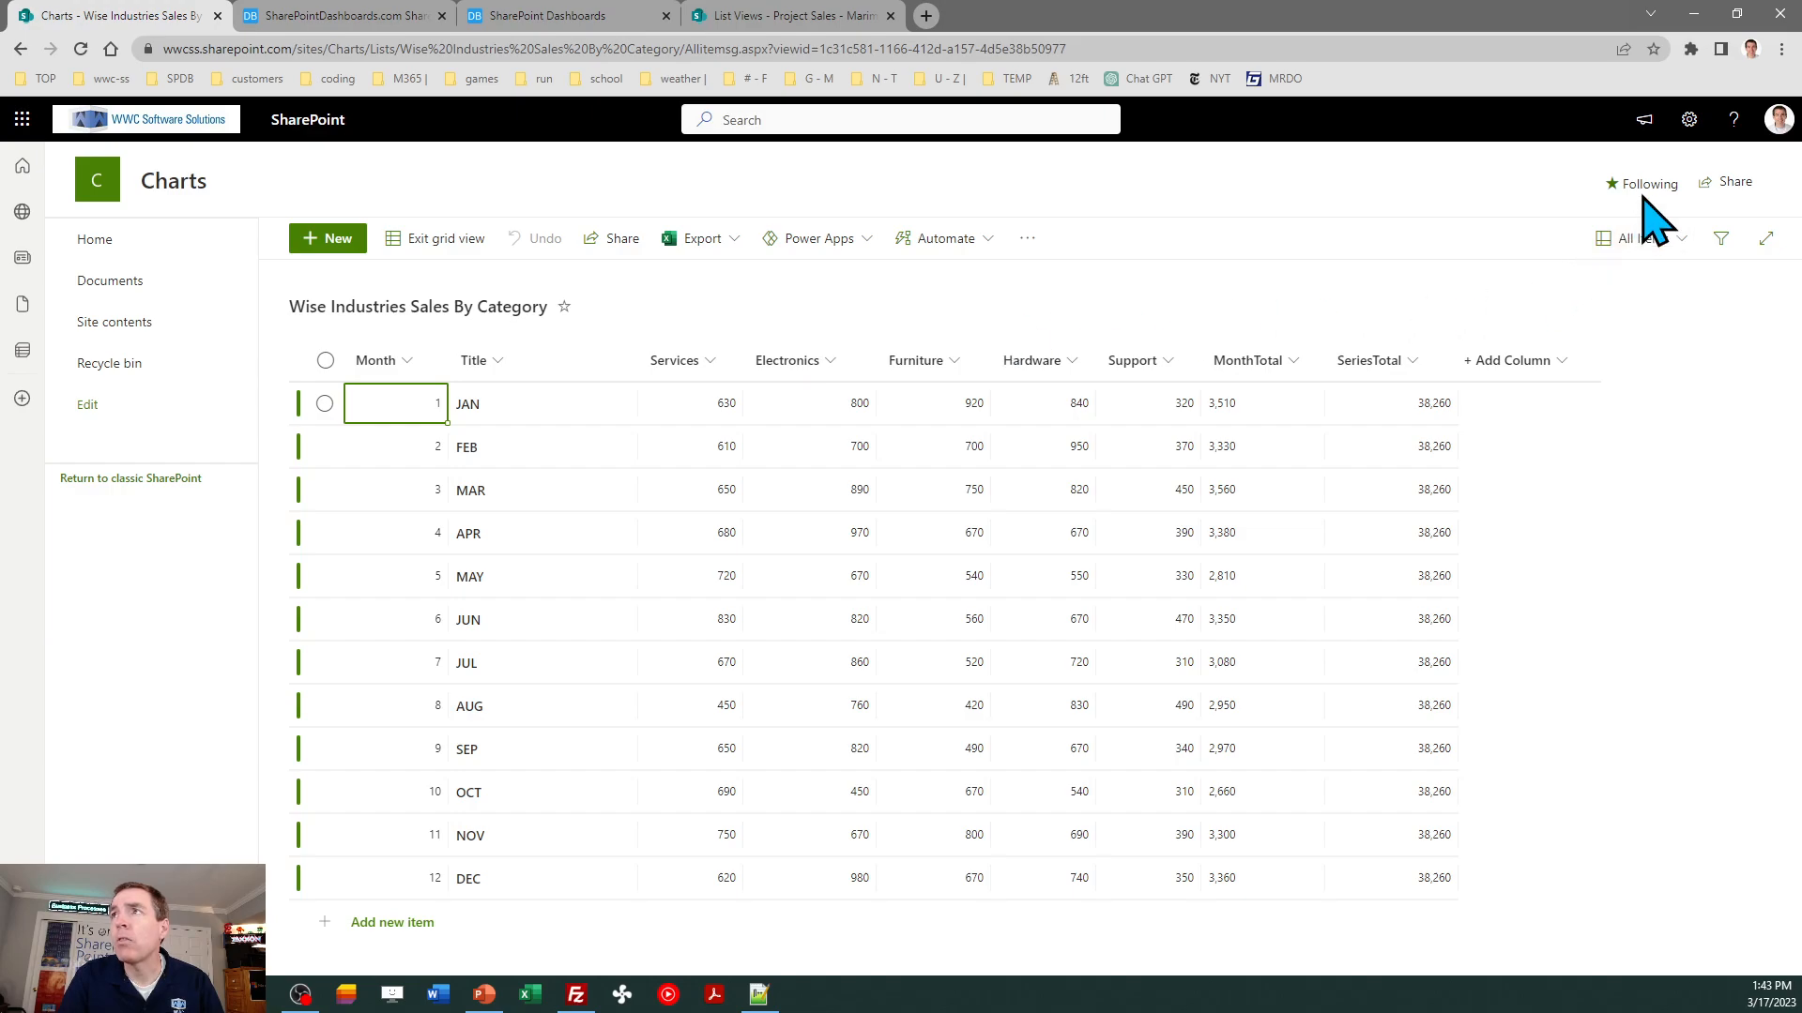
# - In the list's advanced settings, disallow editing items using Quick Edit and the Details Pane, and save the change
pyautogui.click(1690, 119)
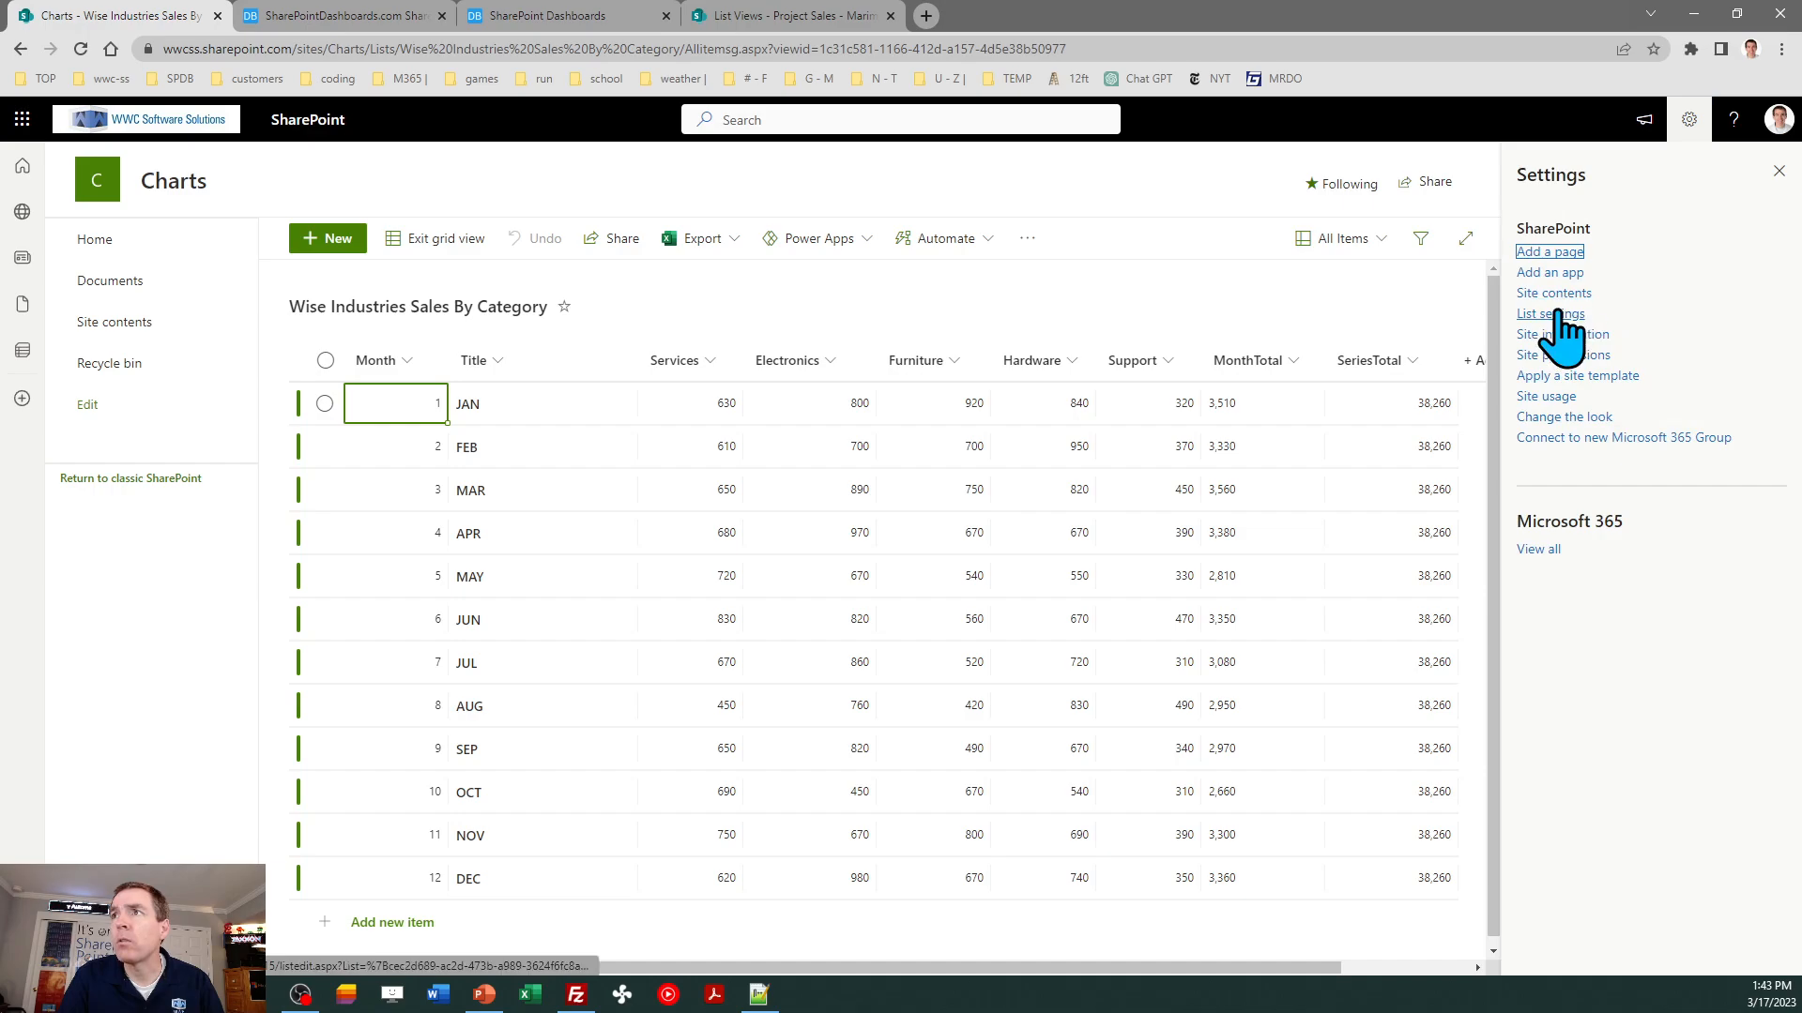
pyautogui.click(1558, 314)
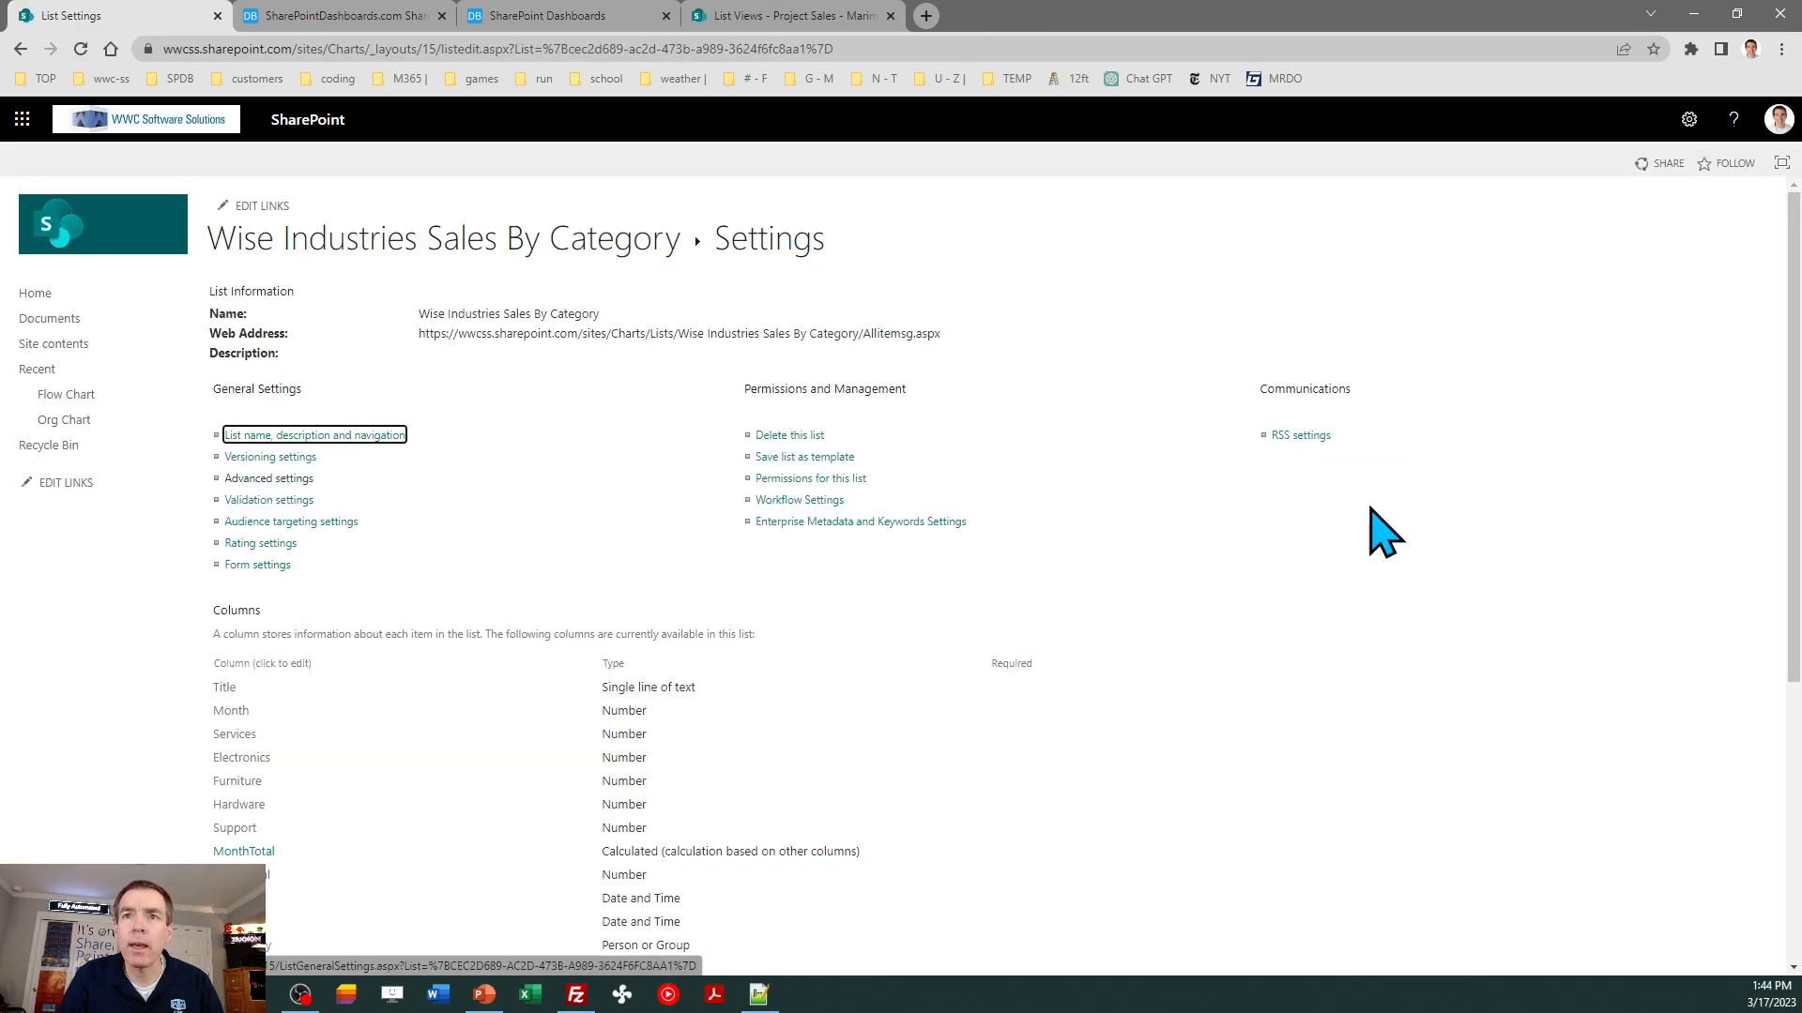
pyautogui.click(269, 479)
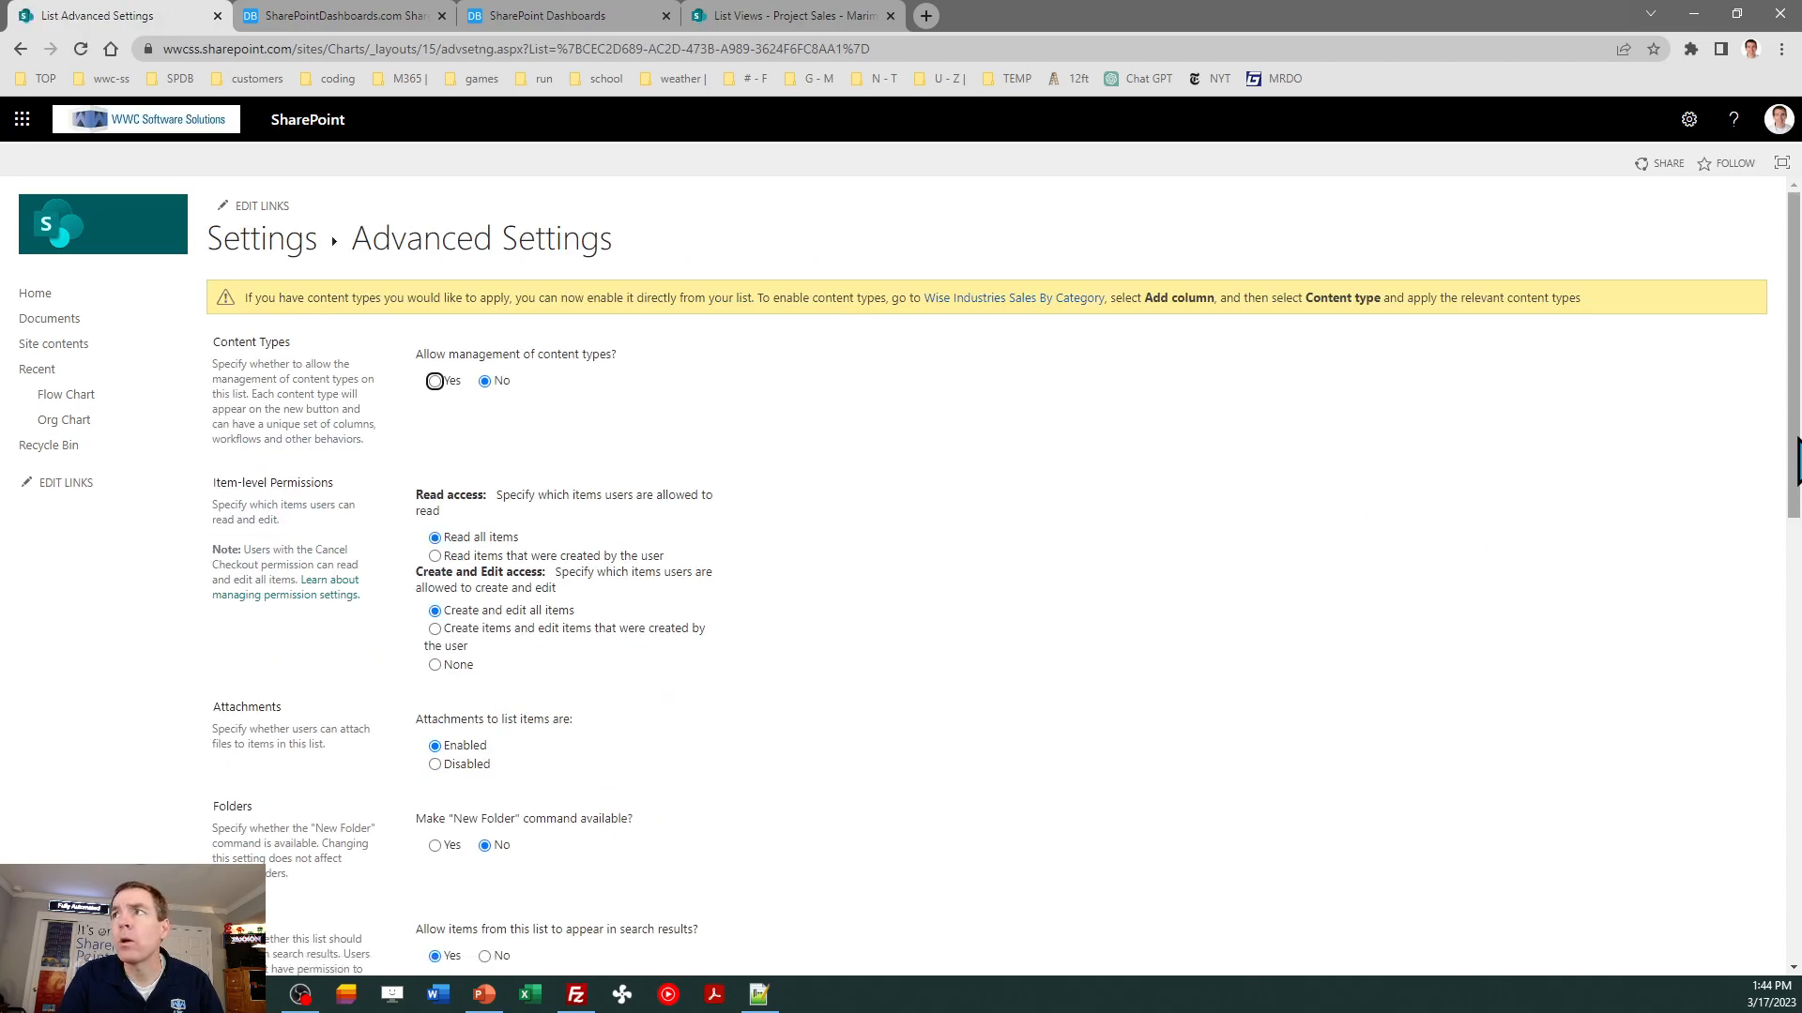
pyautogui.moveTo(1795, 446); pyautogui.dragTo(1797, 858)
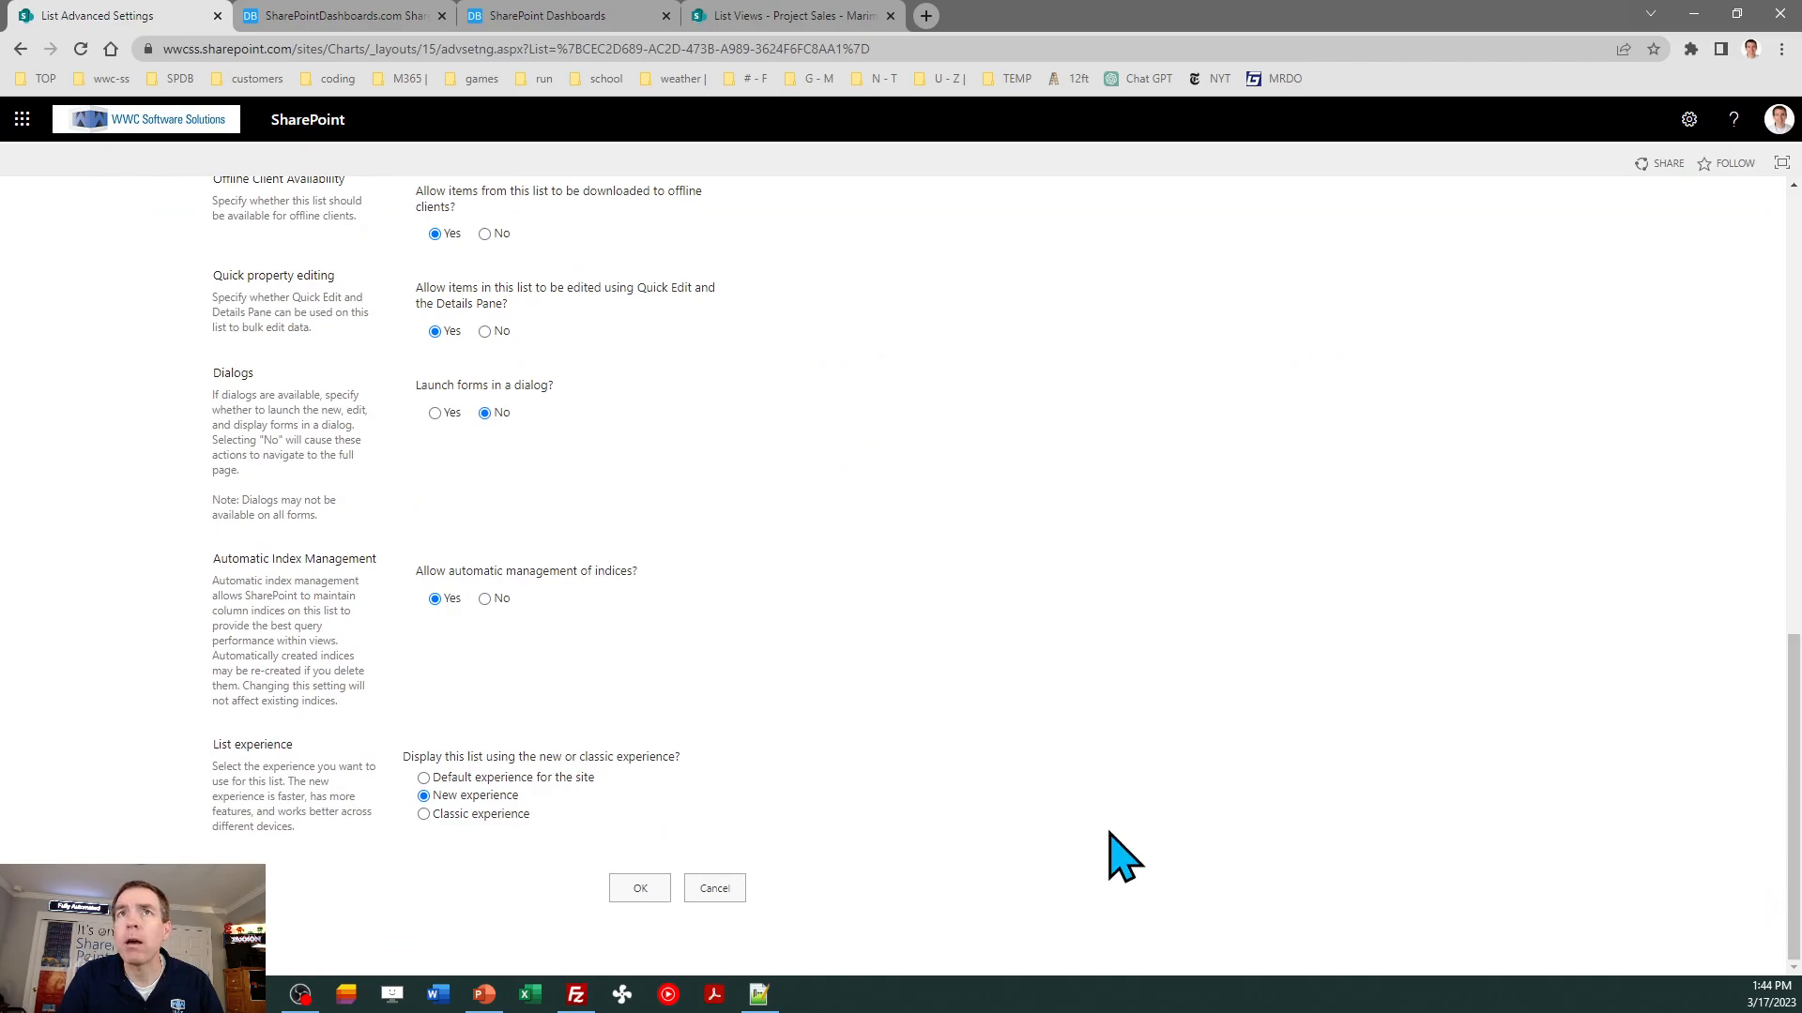
pyautogui.click(484, 330)
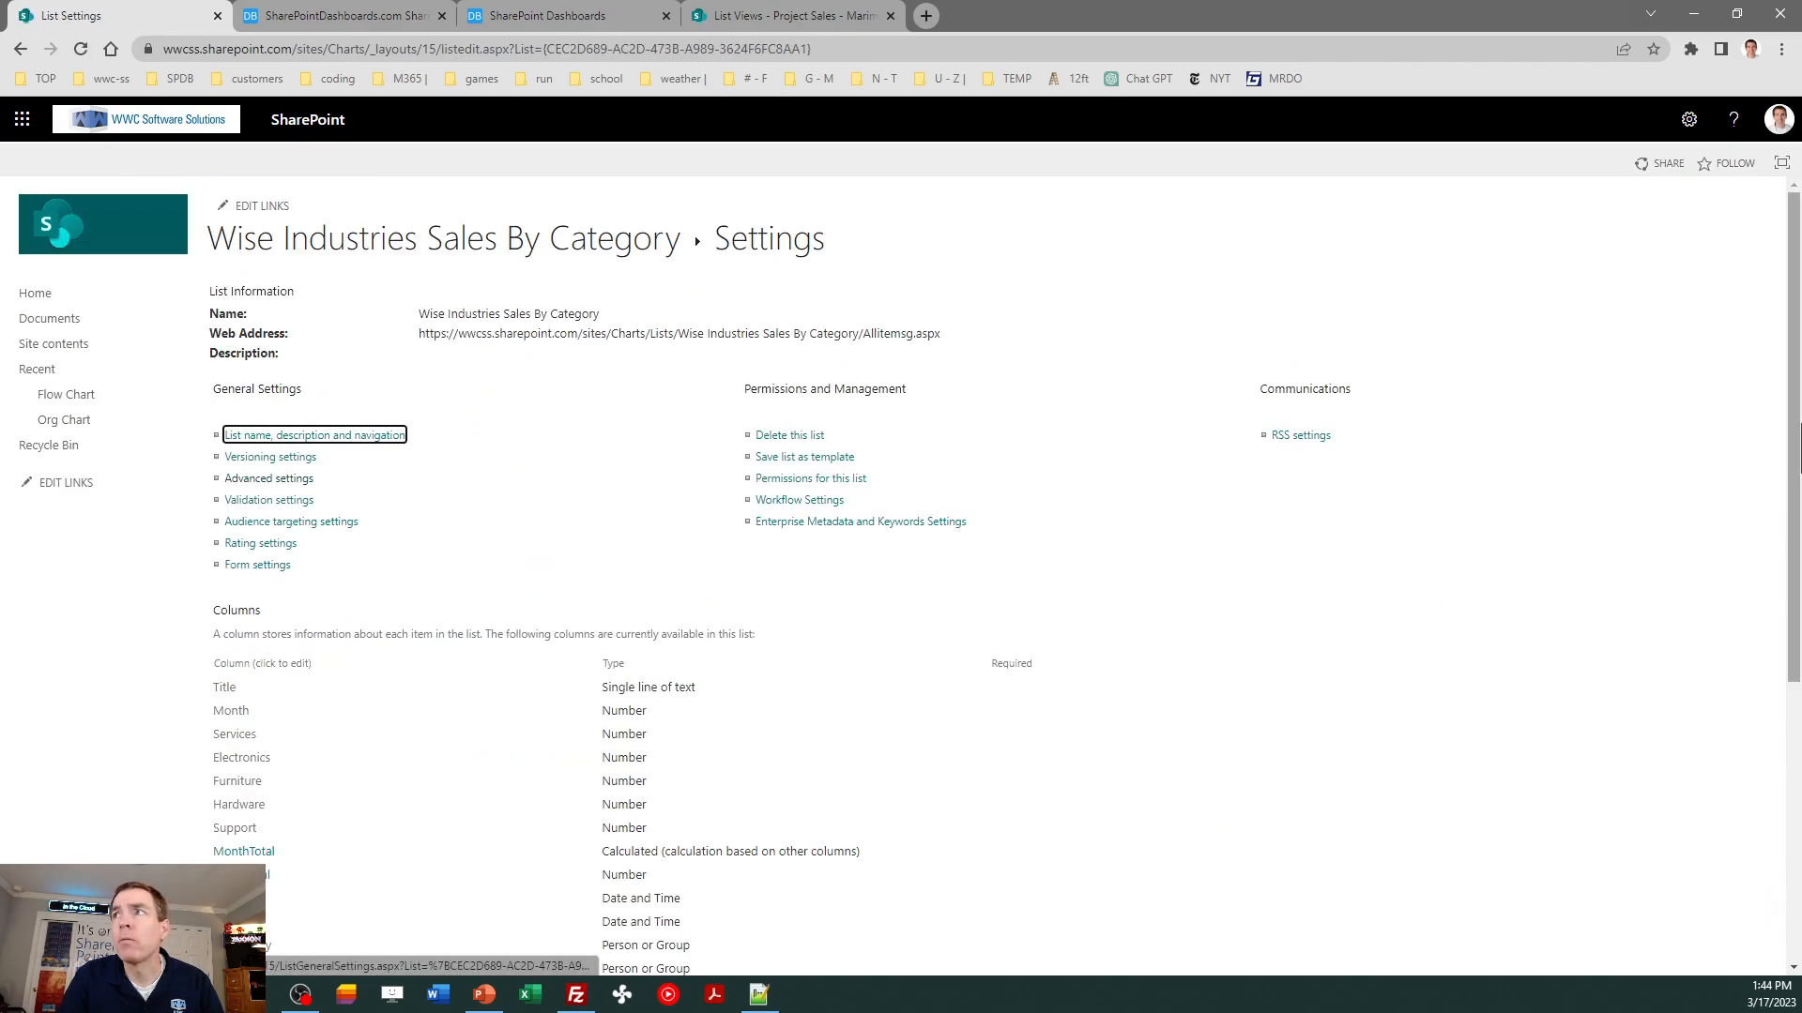
# - Start a new column named Percent in the list, with the Calculated type
pyautogui.scroll(-3, 1796, 441)
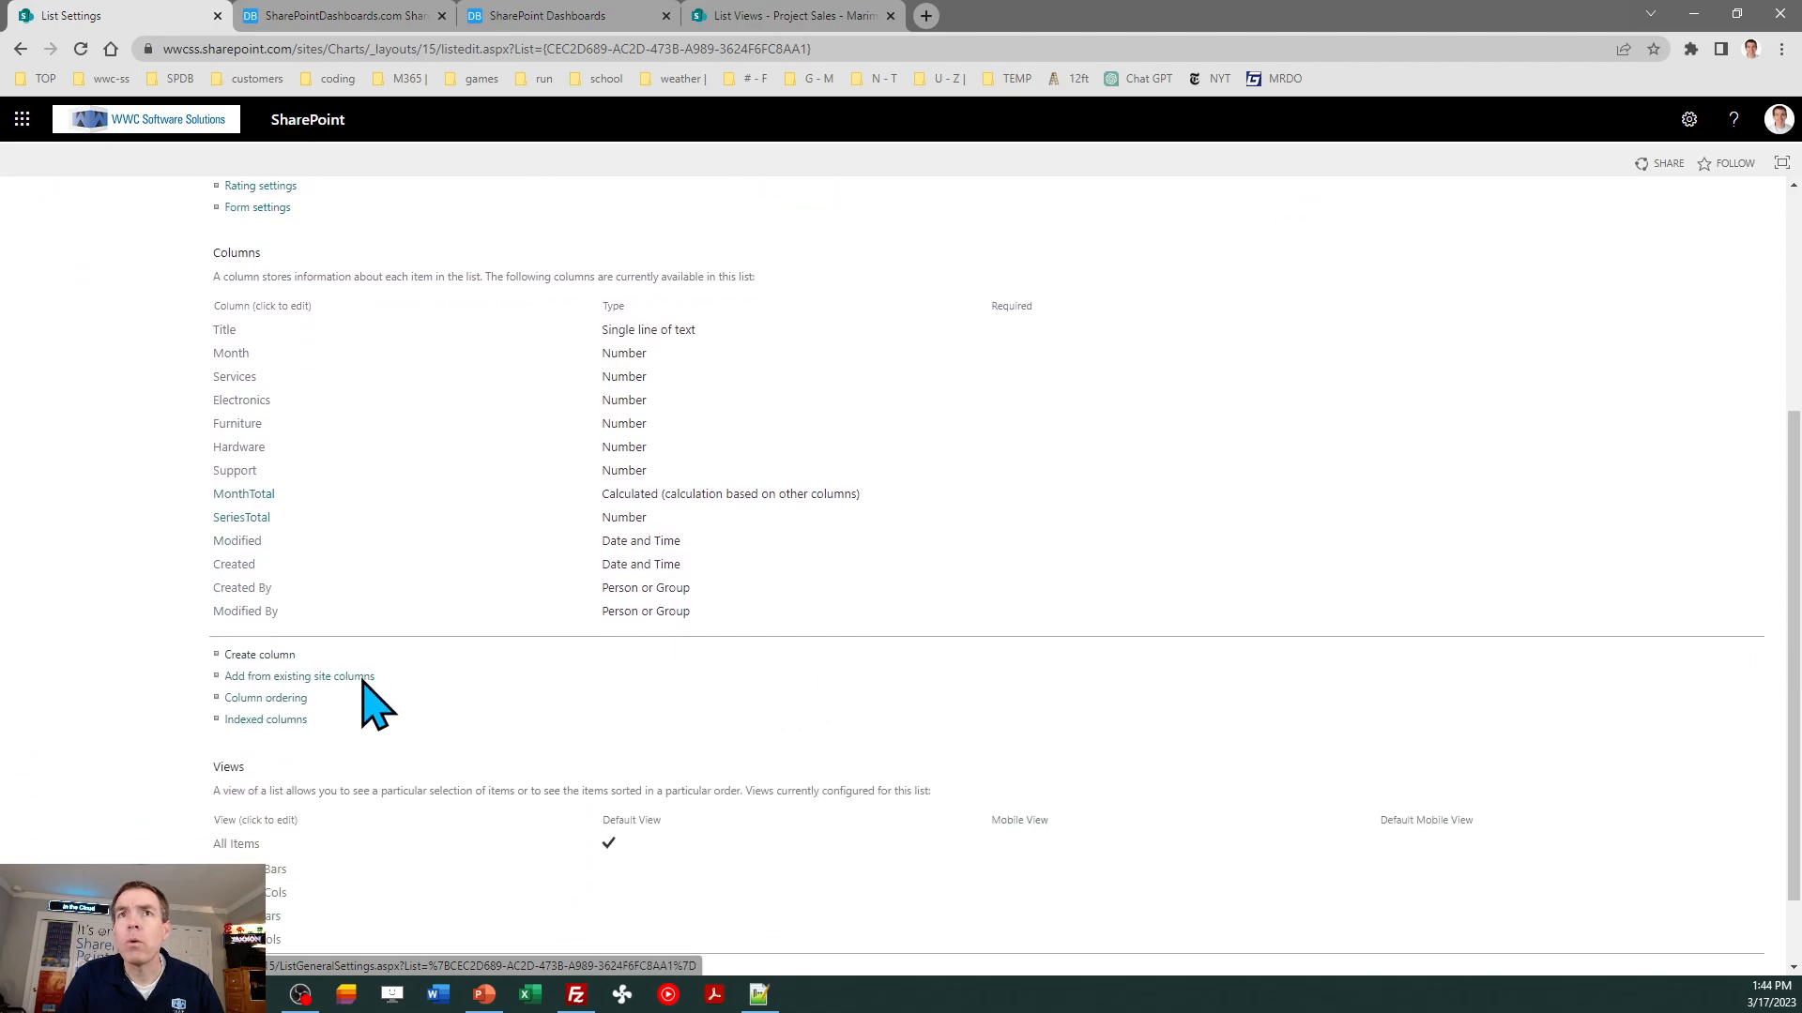
pyautogui.click(274, 655)
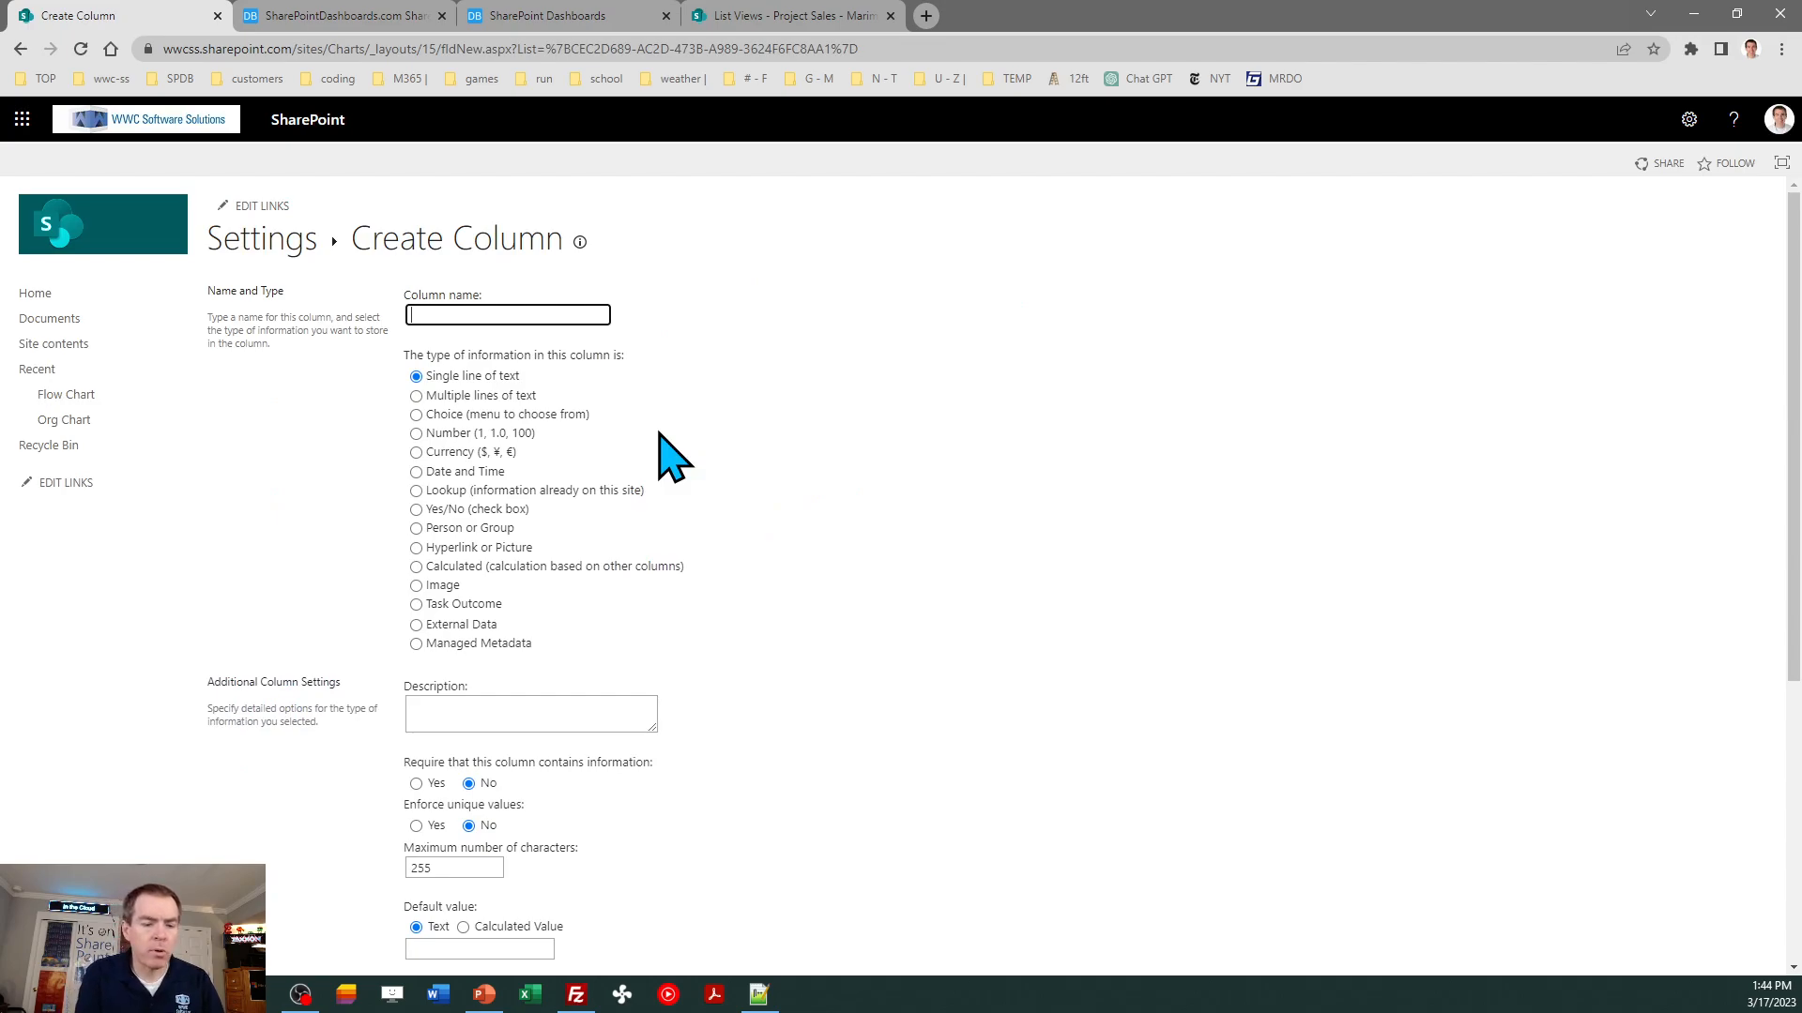
pyautogui.click(479, 567)
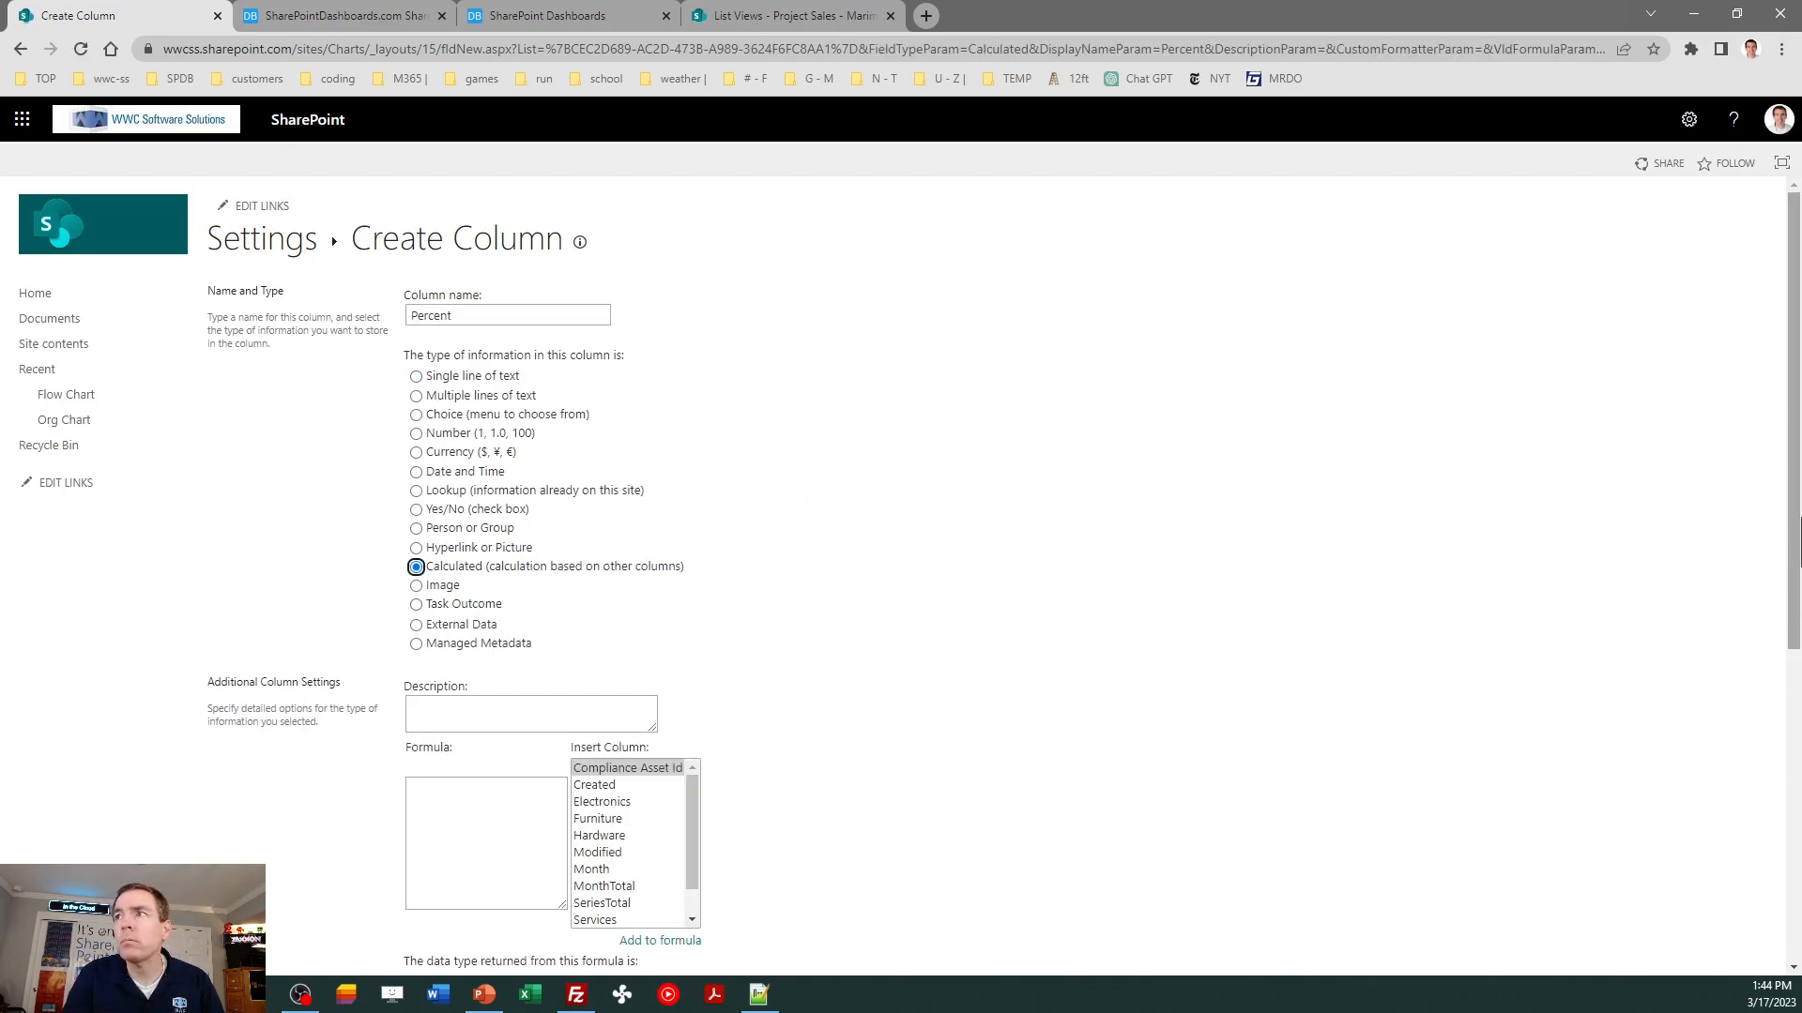
pyautogui.scroll(-2, 1794, 600)
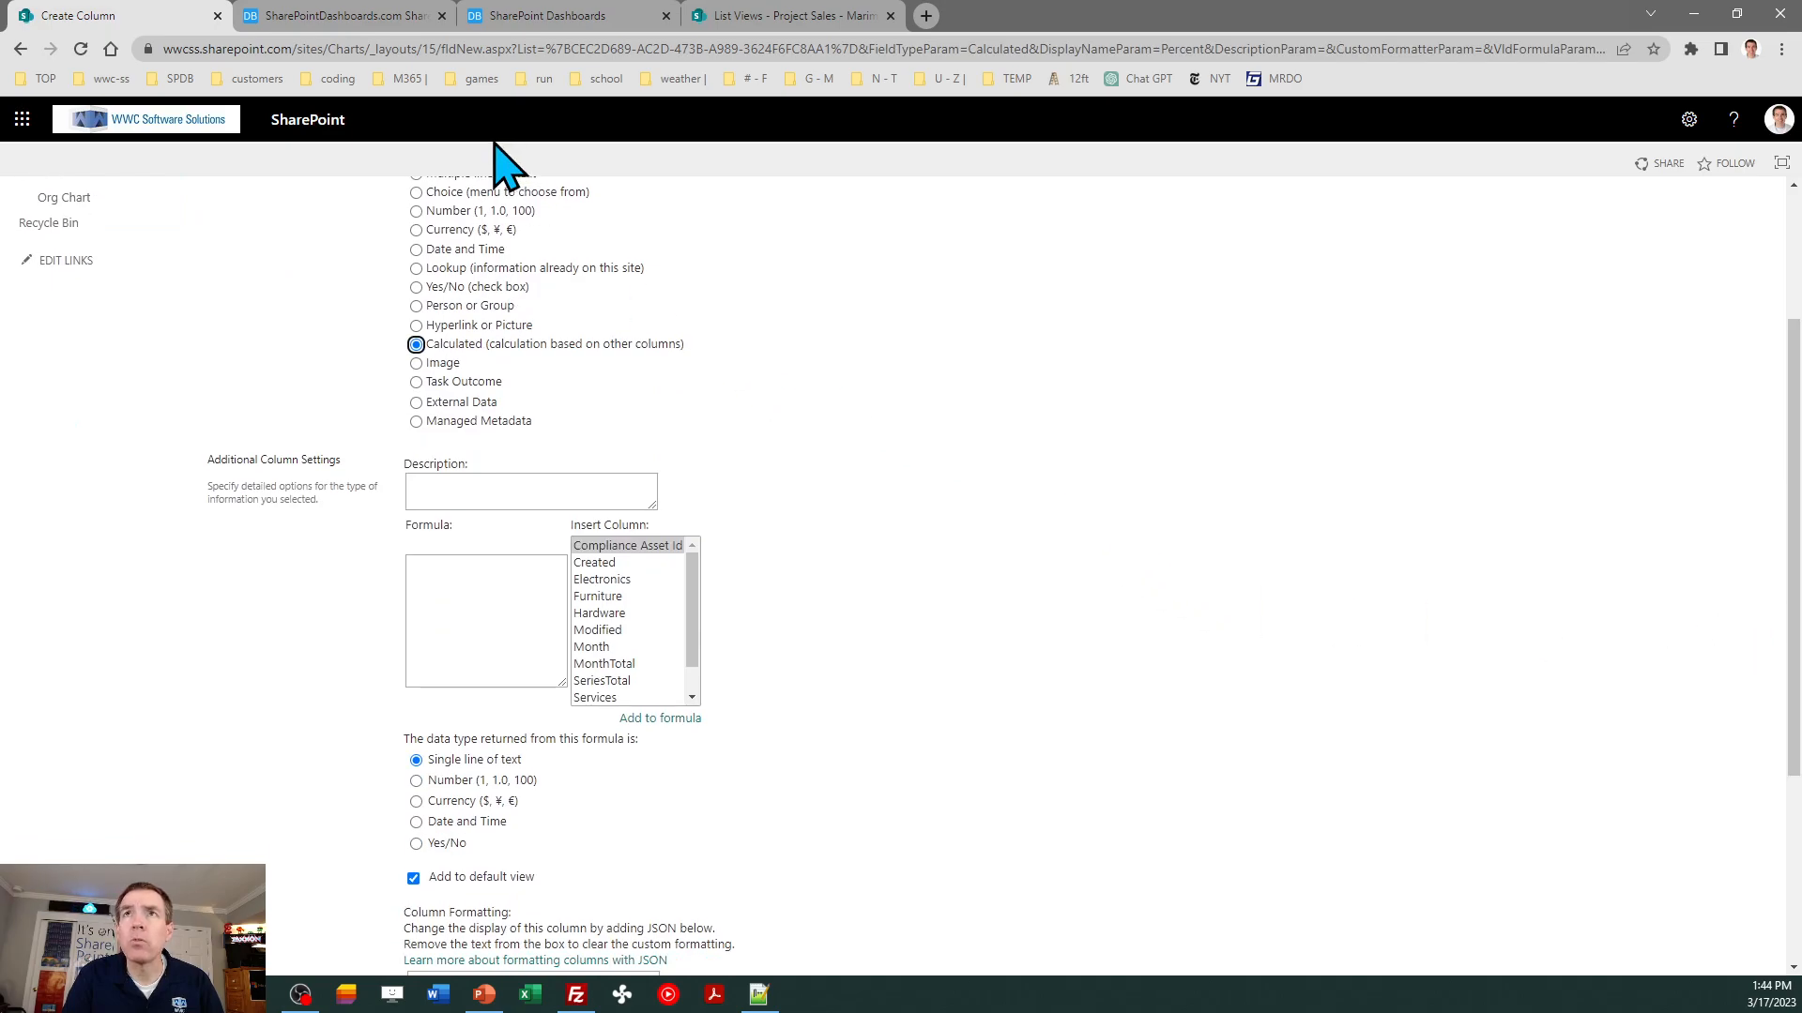
# - Copy the formula =MonthTotal/SeriesTotal*100 from the SharePoint Charts training page into the Percent column's formula
pyautogui.click(361, 19)
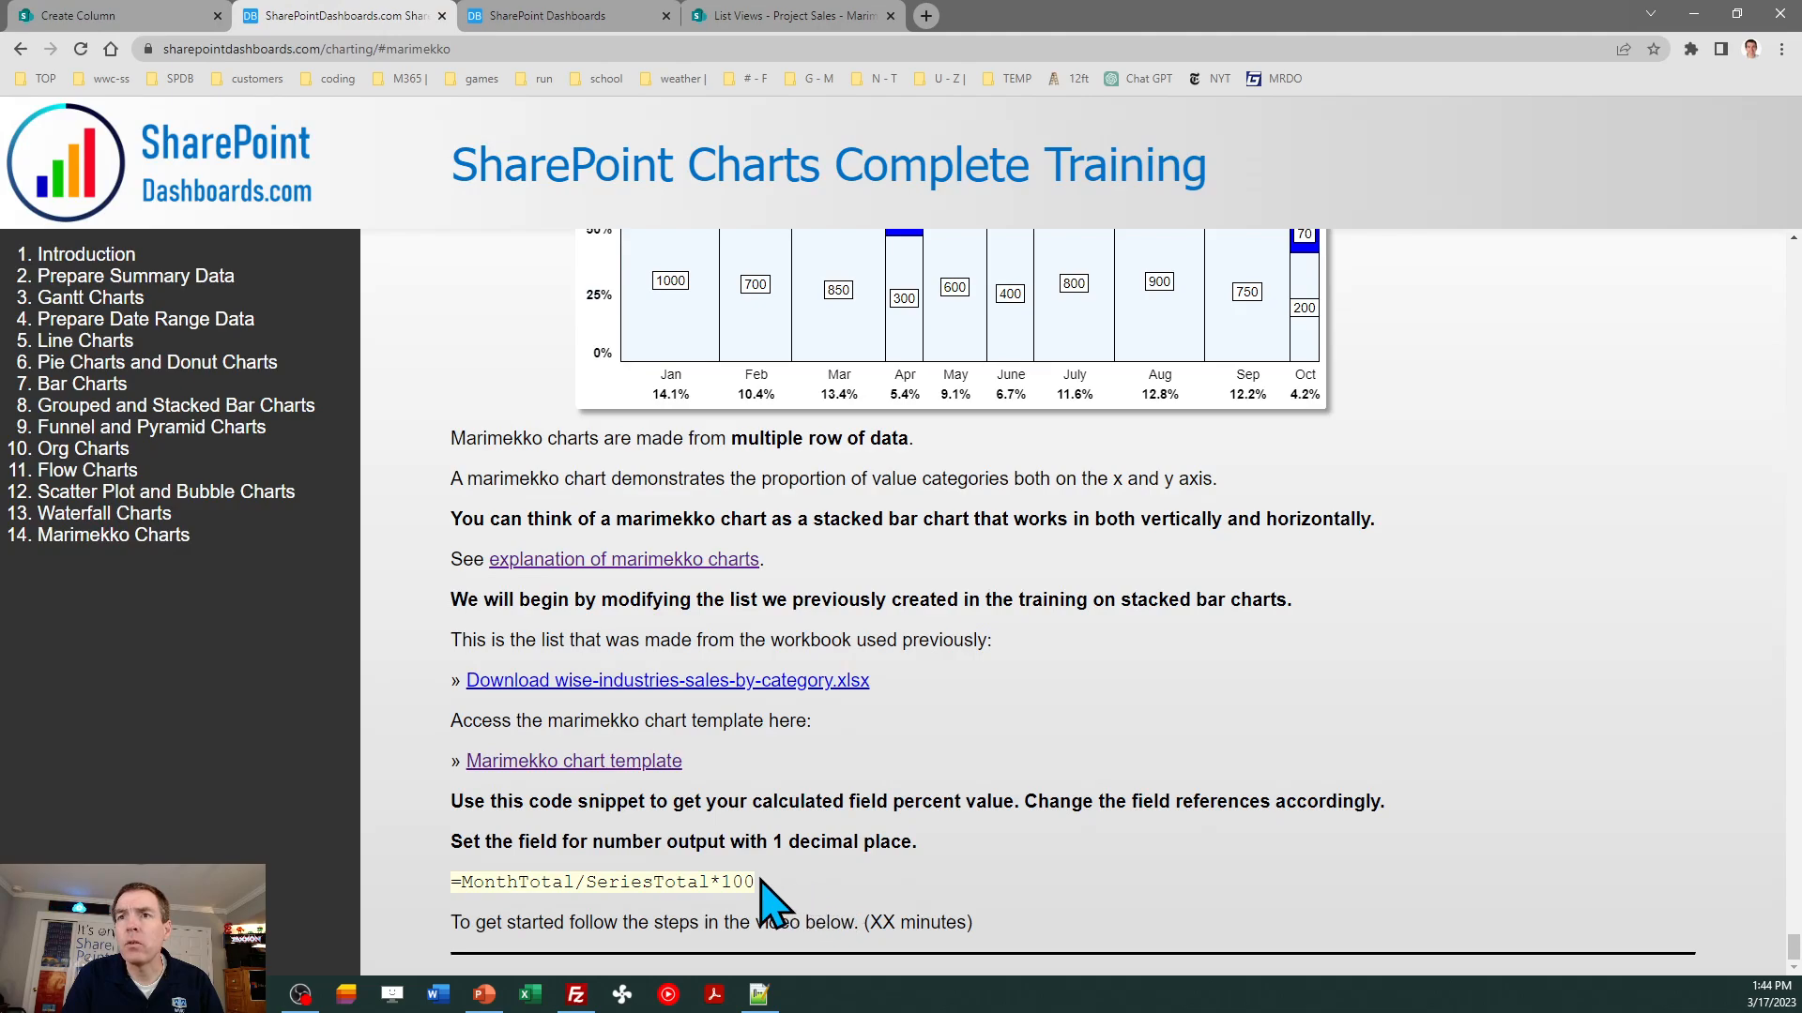
pyautogui.moveTo(756, 882); pyautogui.dragTo(450, 890)
pyautogui.hotkey('ctrl', 'c')
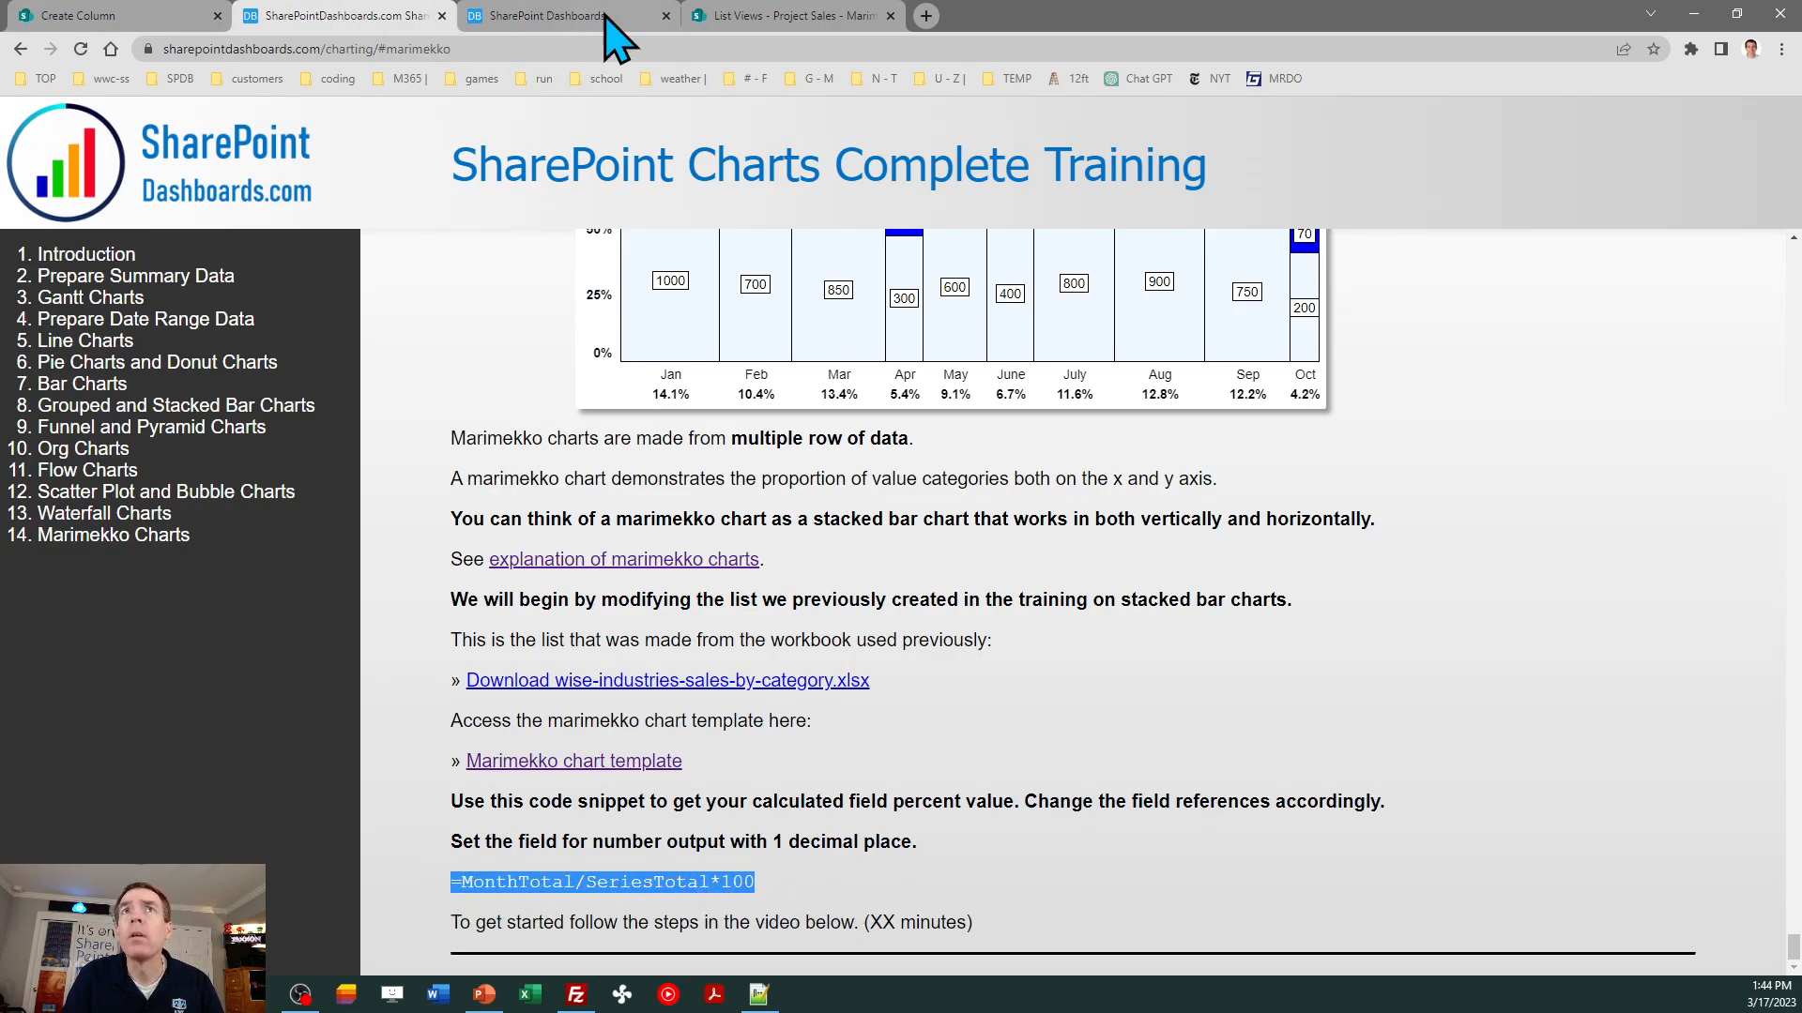
pyautogui.click(131, 17)
pyautogui.click(486, 579)
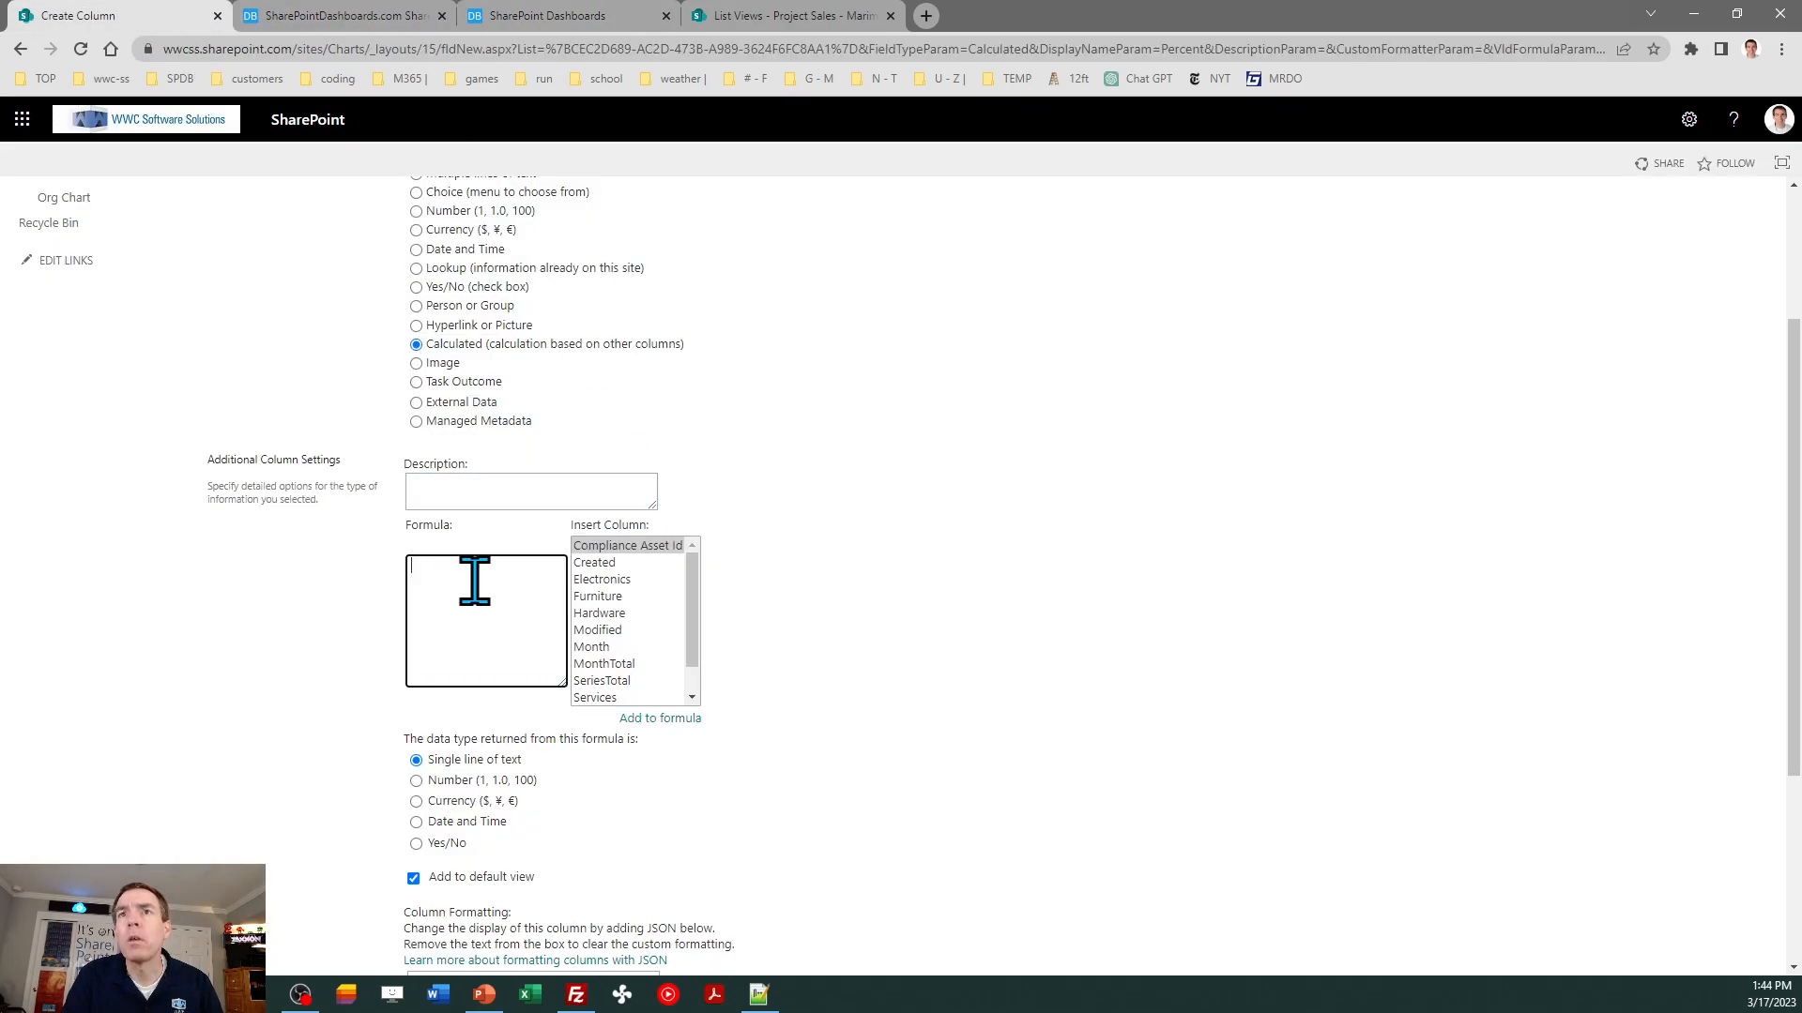
pyautogui.hotkey('ctrl', 'v')
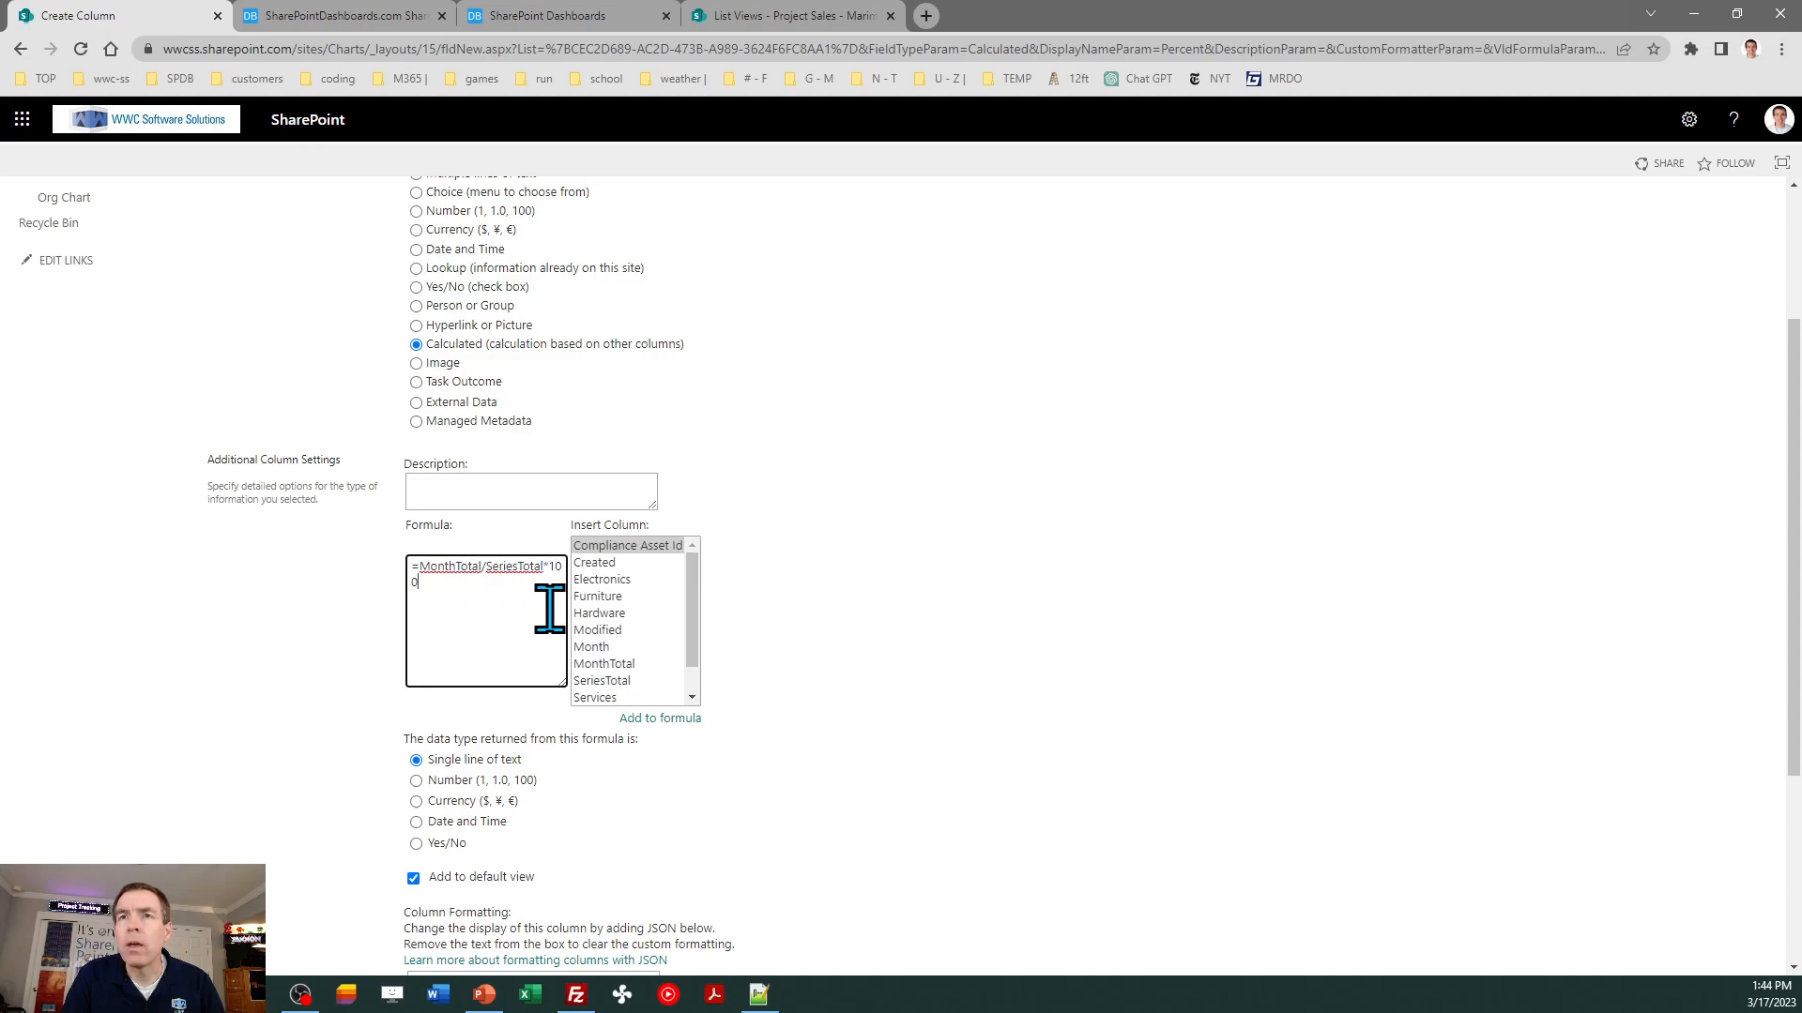
# - Set the Percent formula to return a Number with 1 decimal place, create the column, and open the list
pyautogui.click(417, 780)
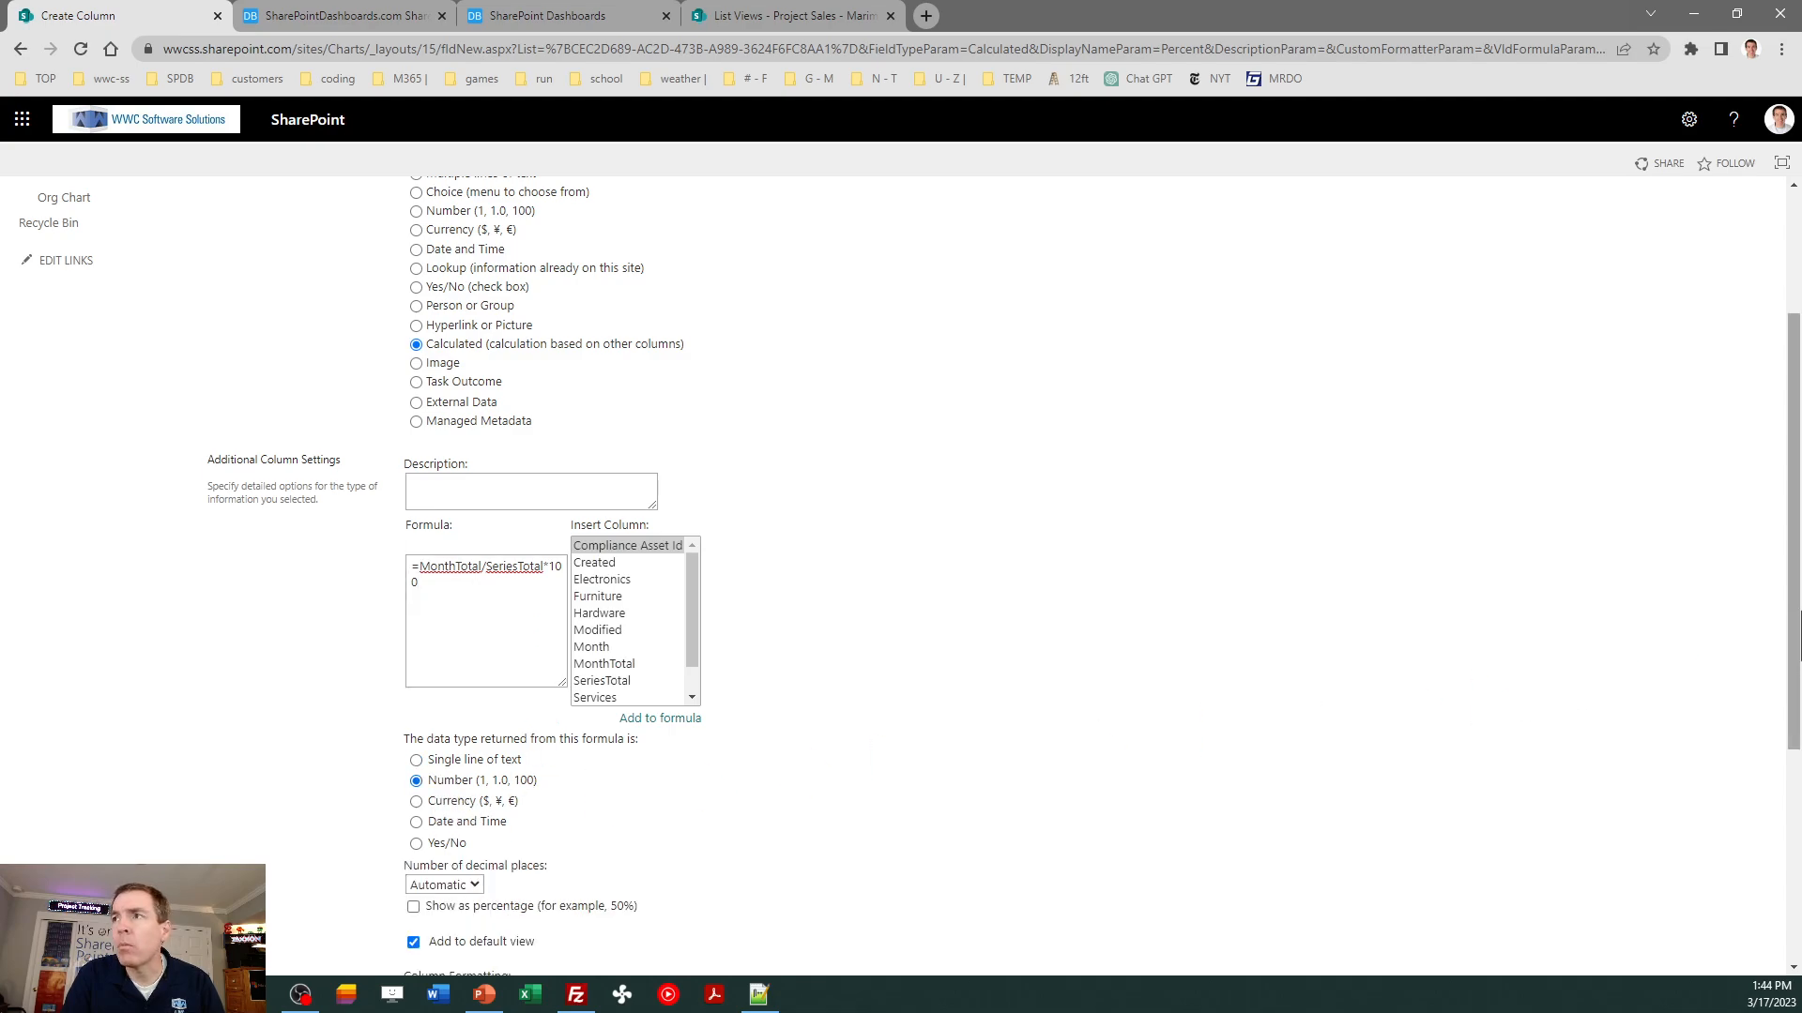
pyautogui.moveTo(1794, 638); pyautogui.dragTo(1794, 735)
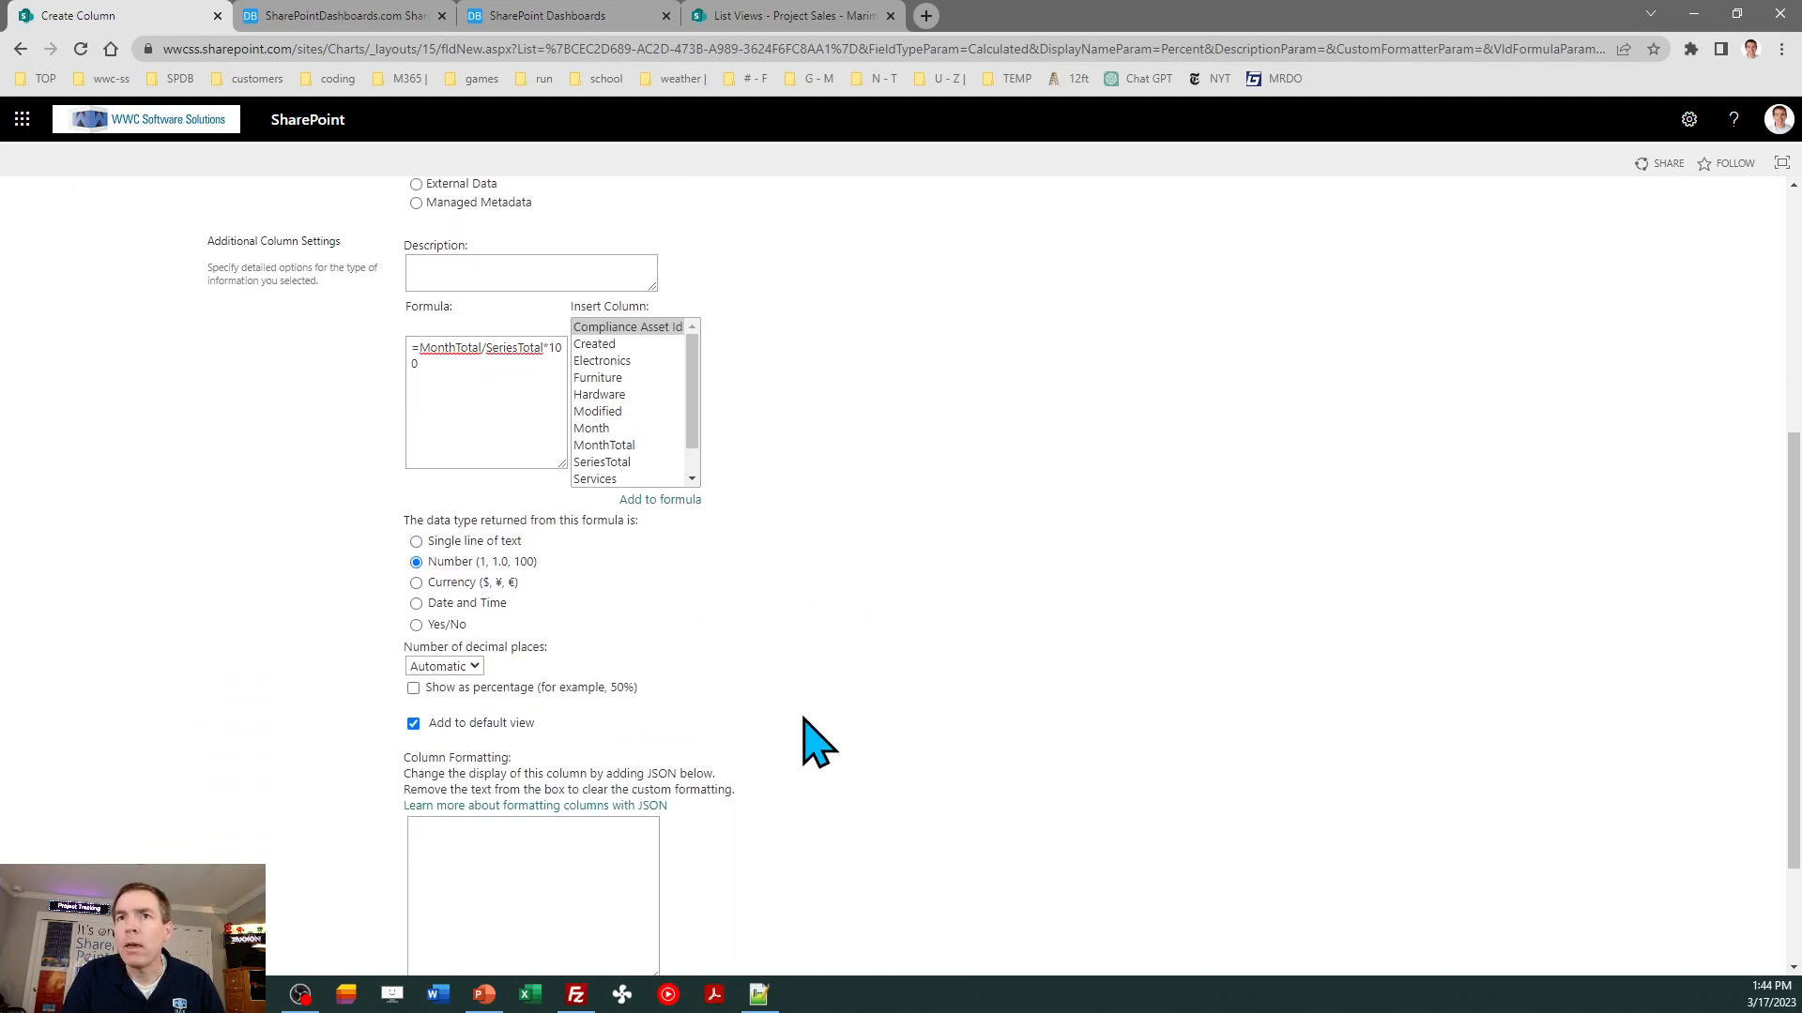
pyautogui.click(475, 667)
pyautogui.click(453, 719)
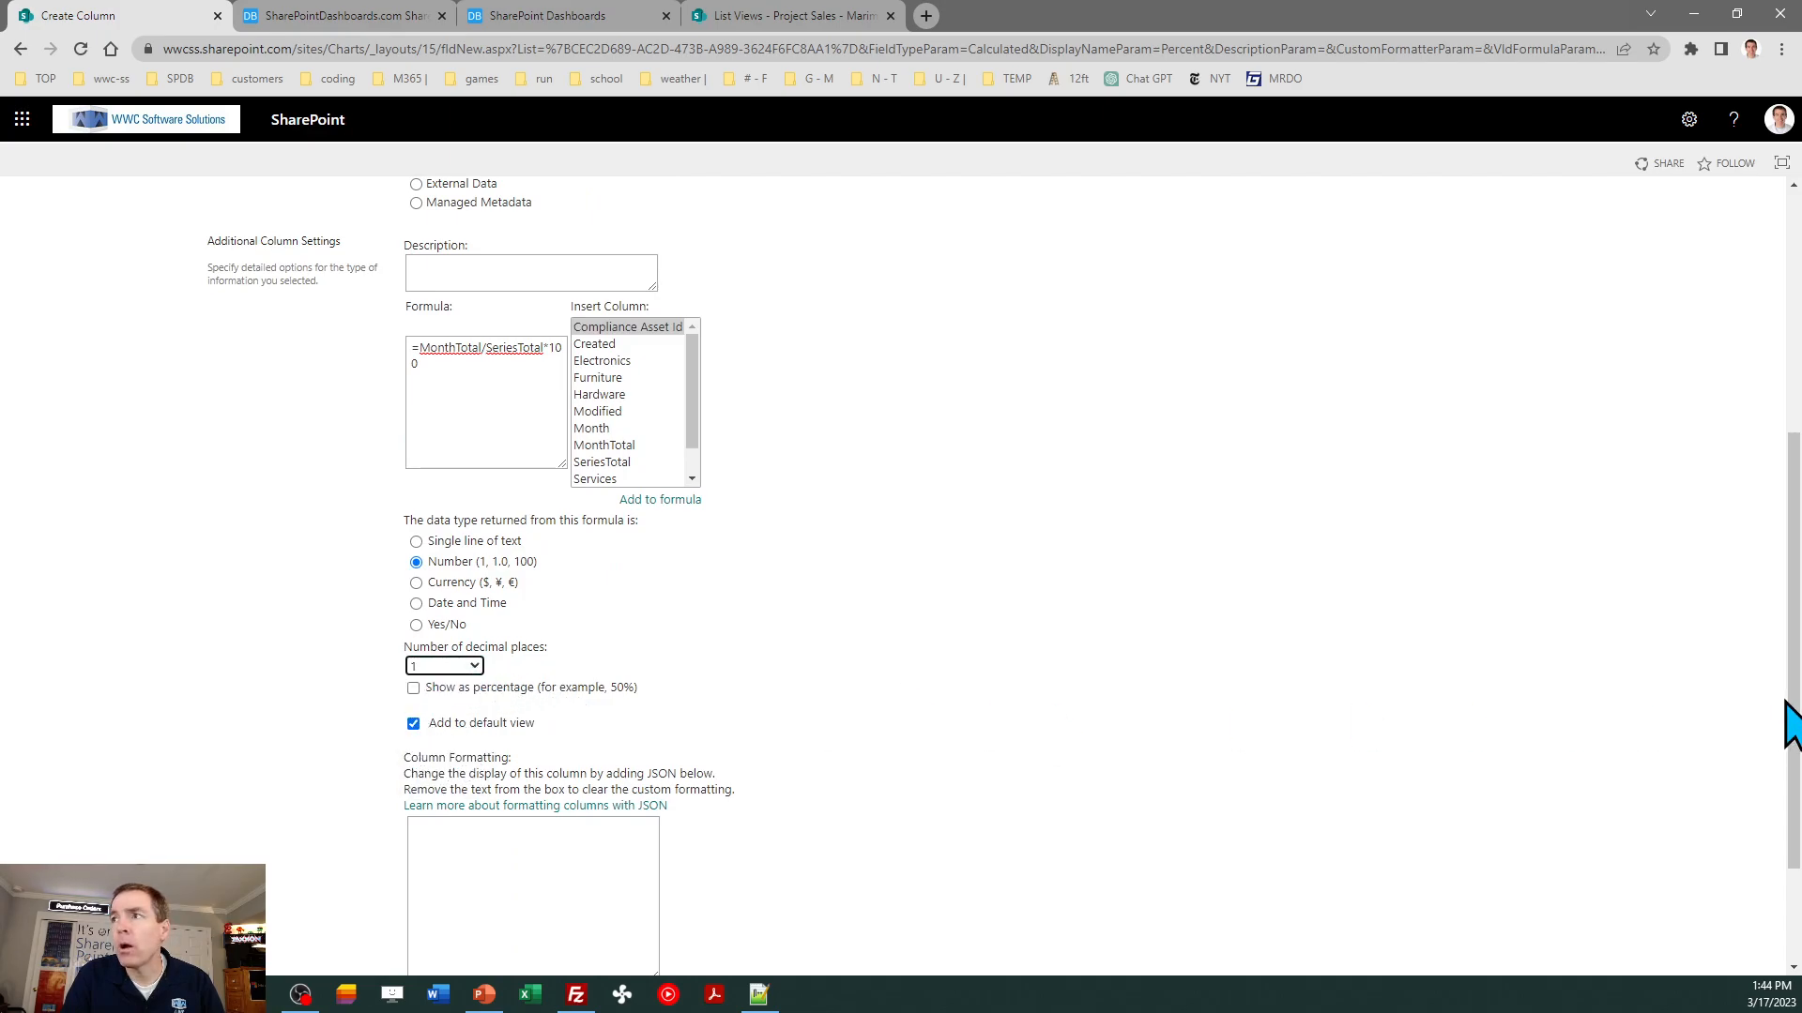
pyautogui.moveTo(1794, 741); pyautogui.dragTo(1790, 864)
pyautogui.click(1669, 865)
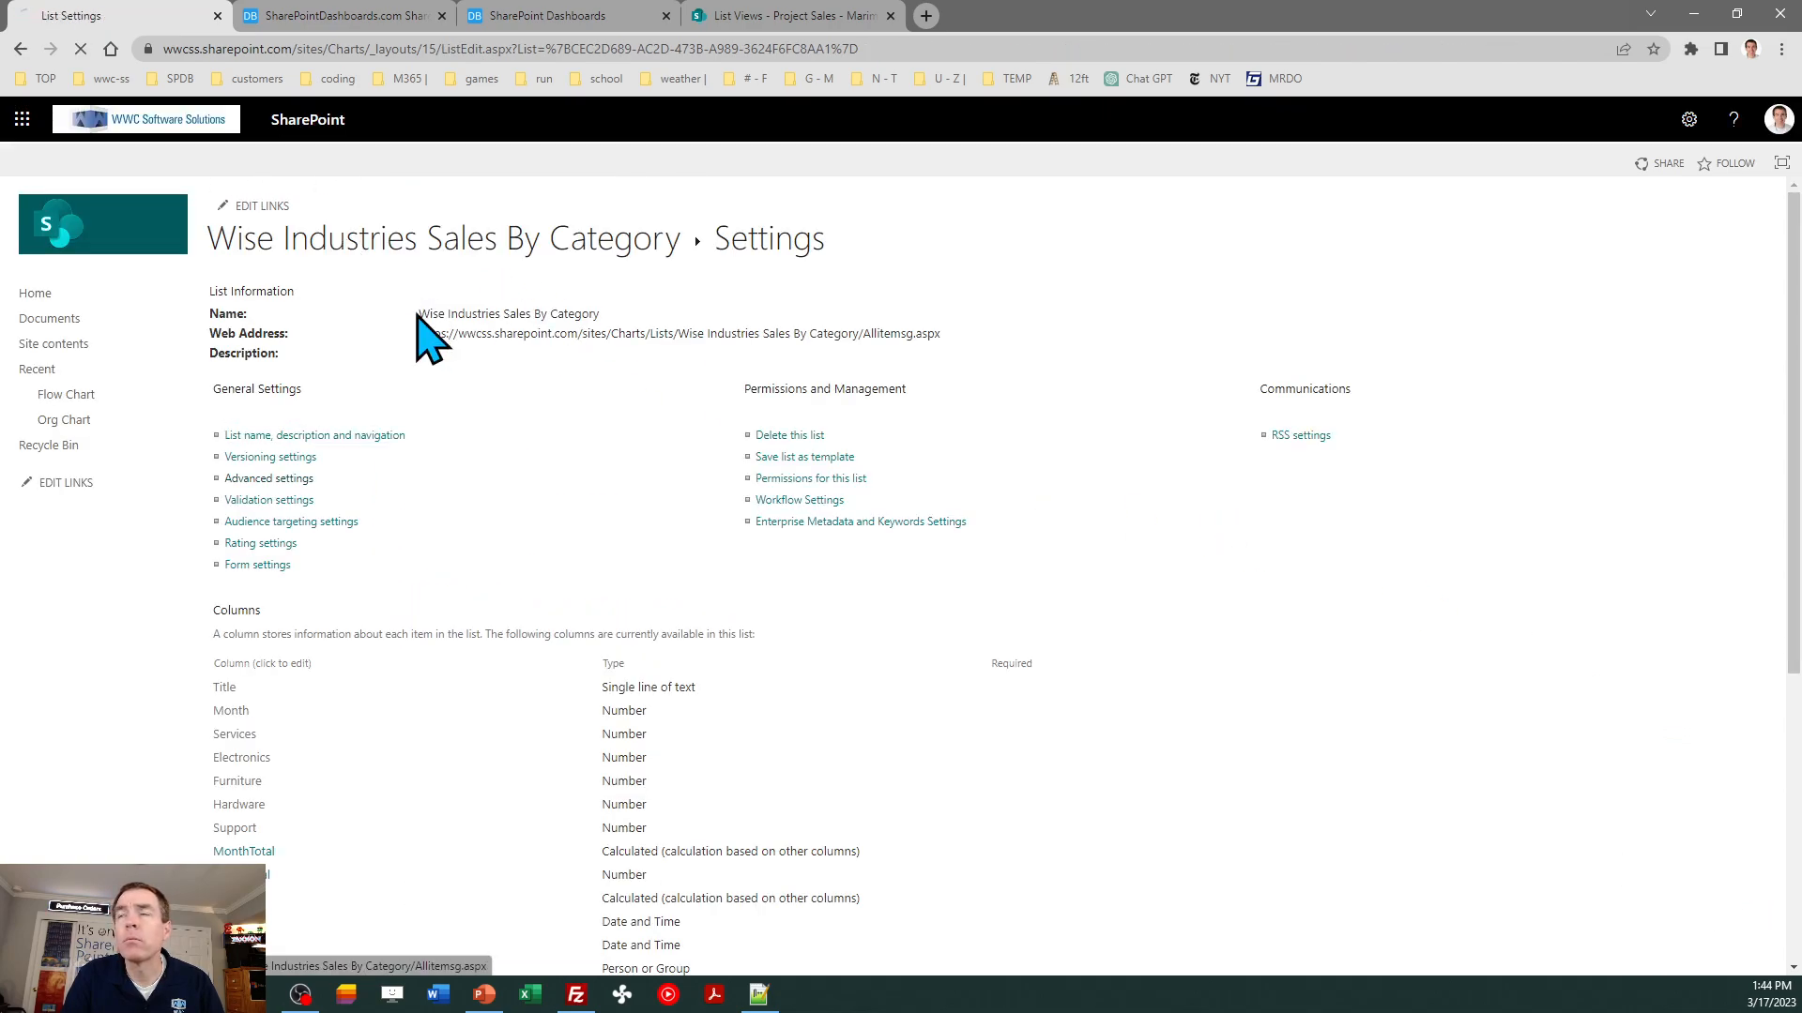
pyautogui.click(427, 333)
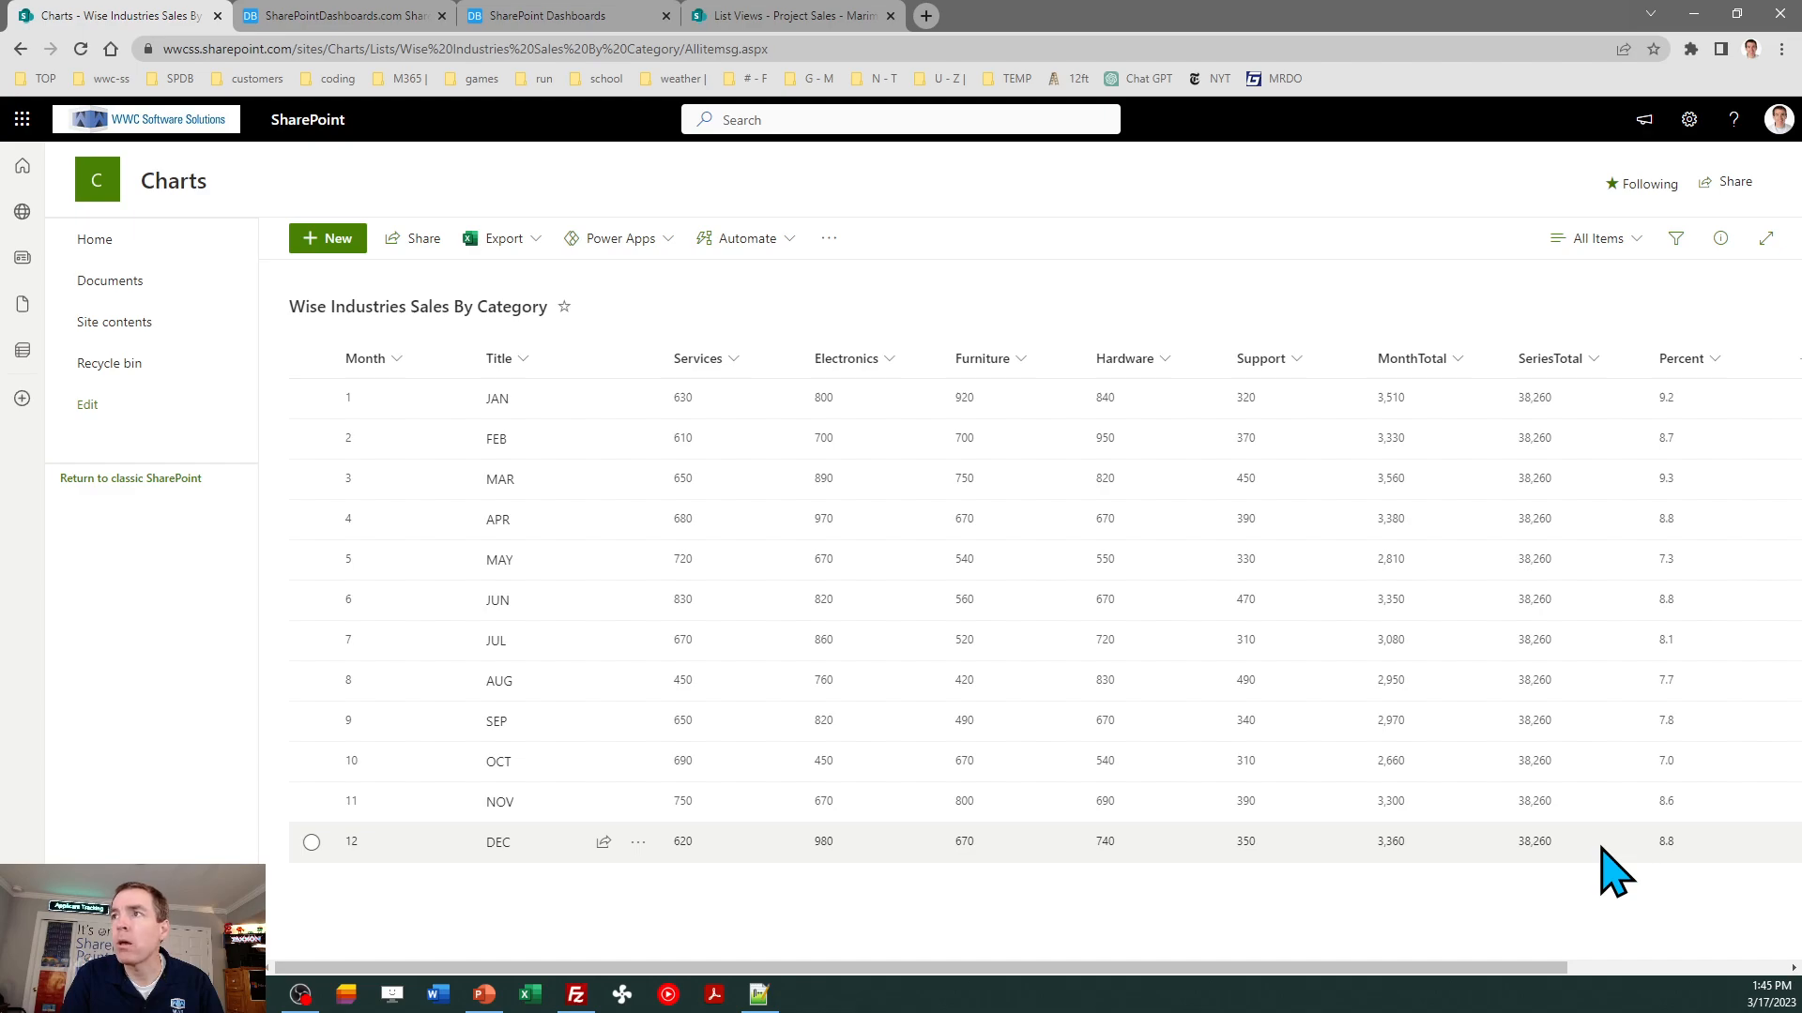
# - Save the All Items view as a new public view named Marimekko
pyautogui.click(1597, 240)
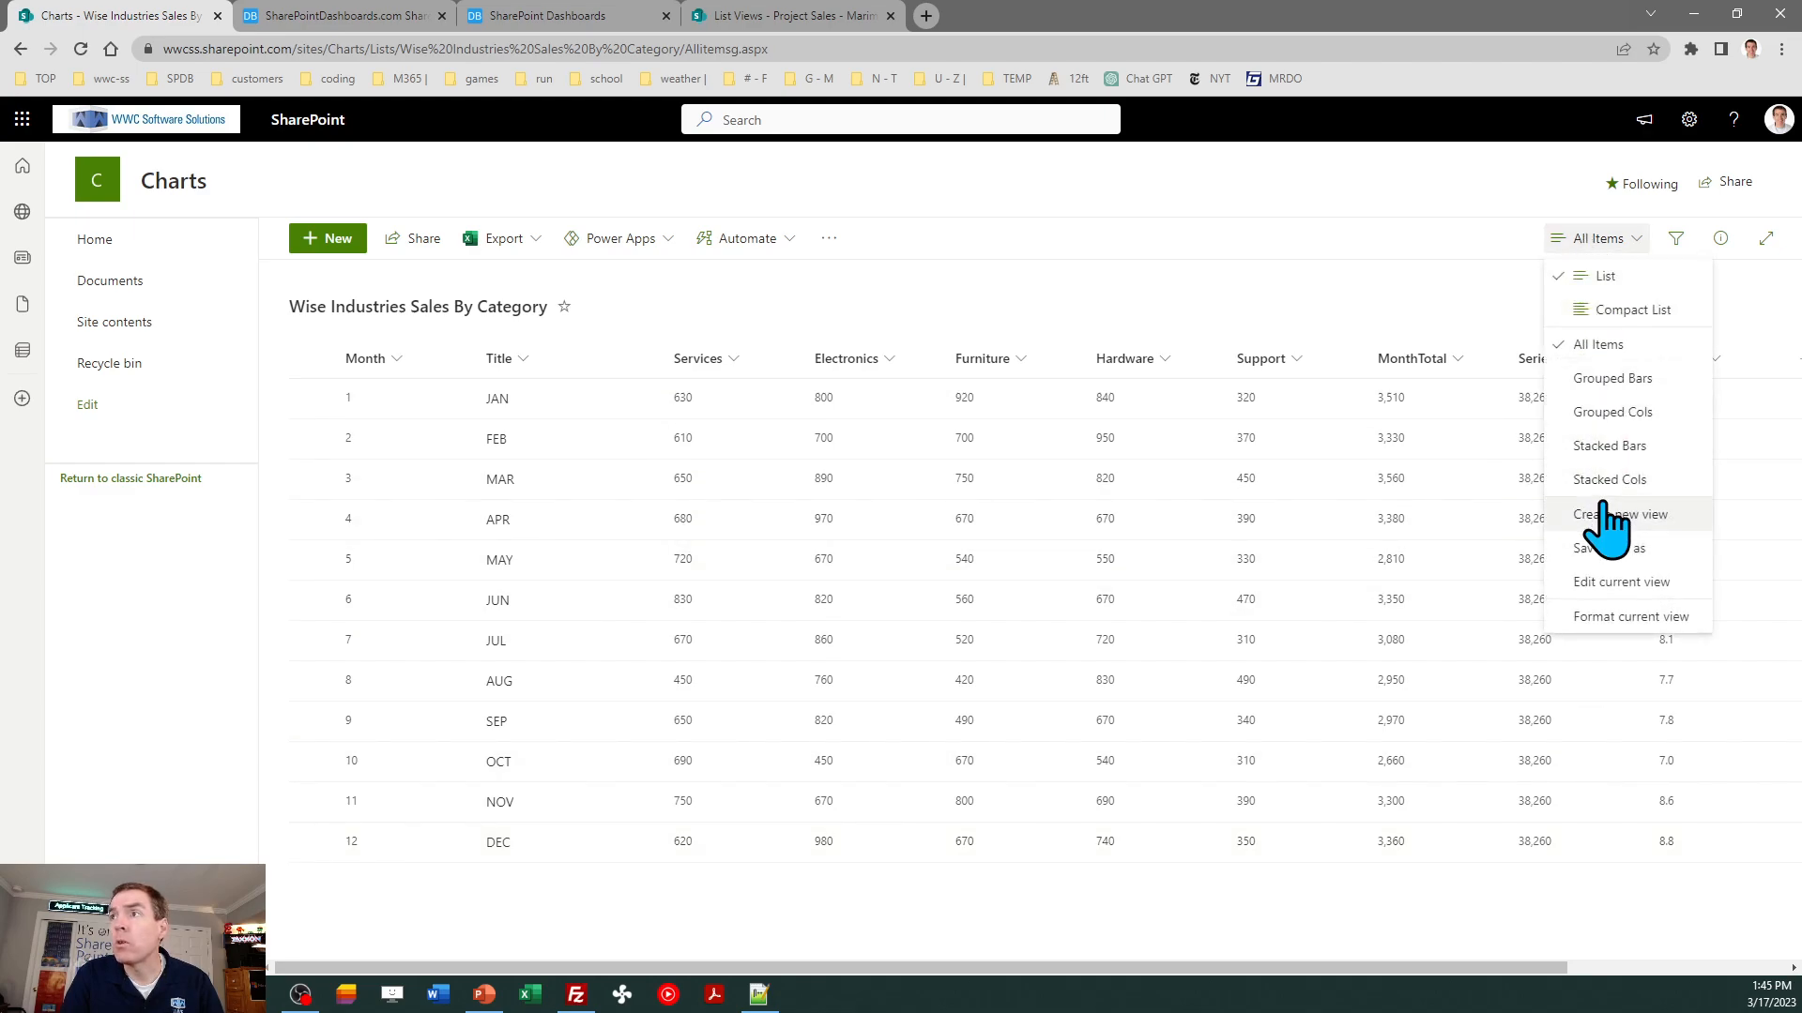
pyautogui.click(1612, 549)
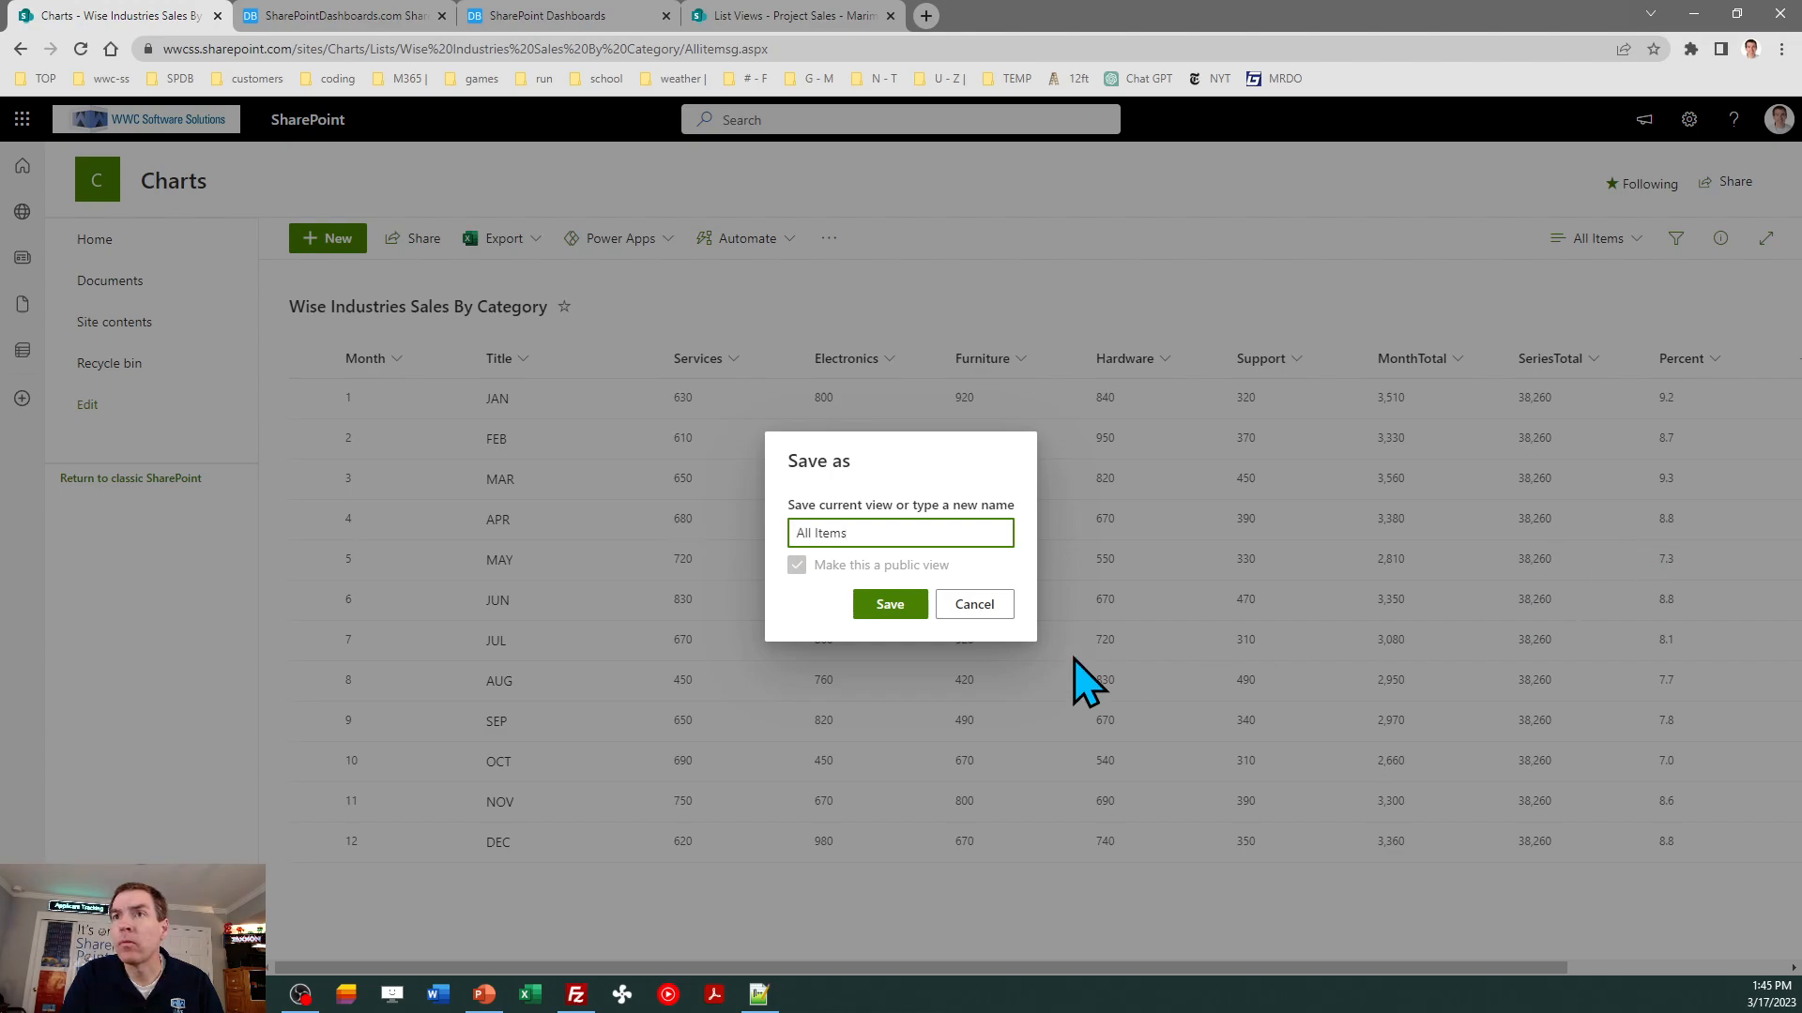
pyautogui.tripleClick(877, 531)
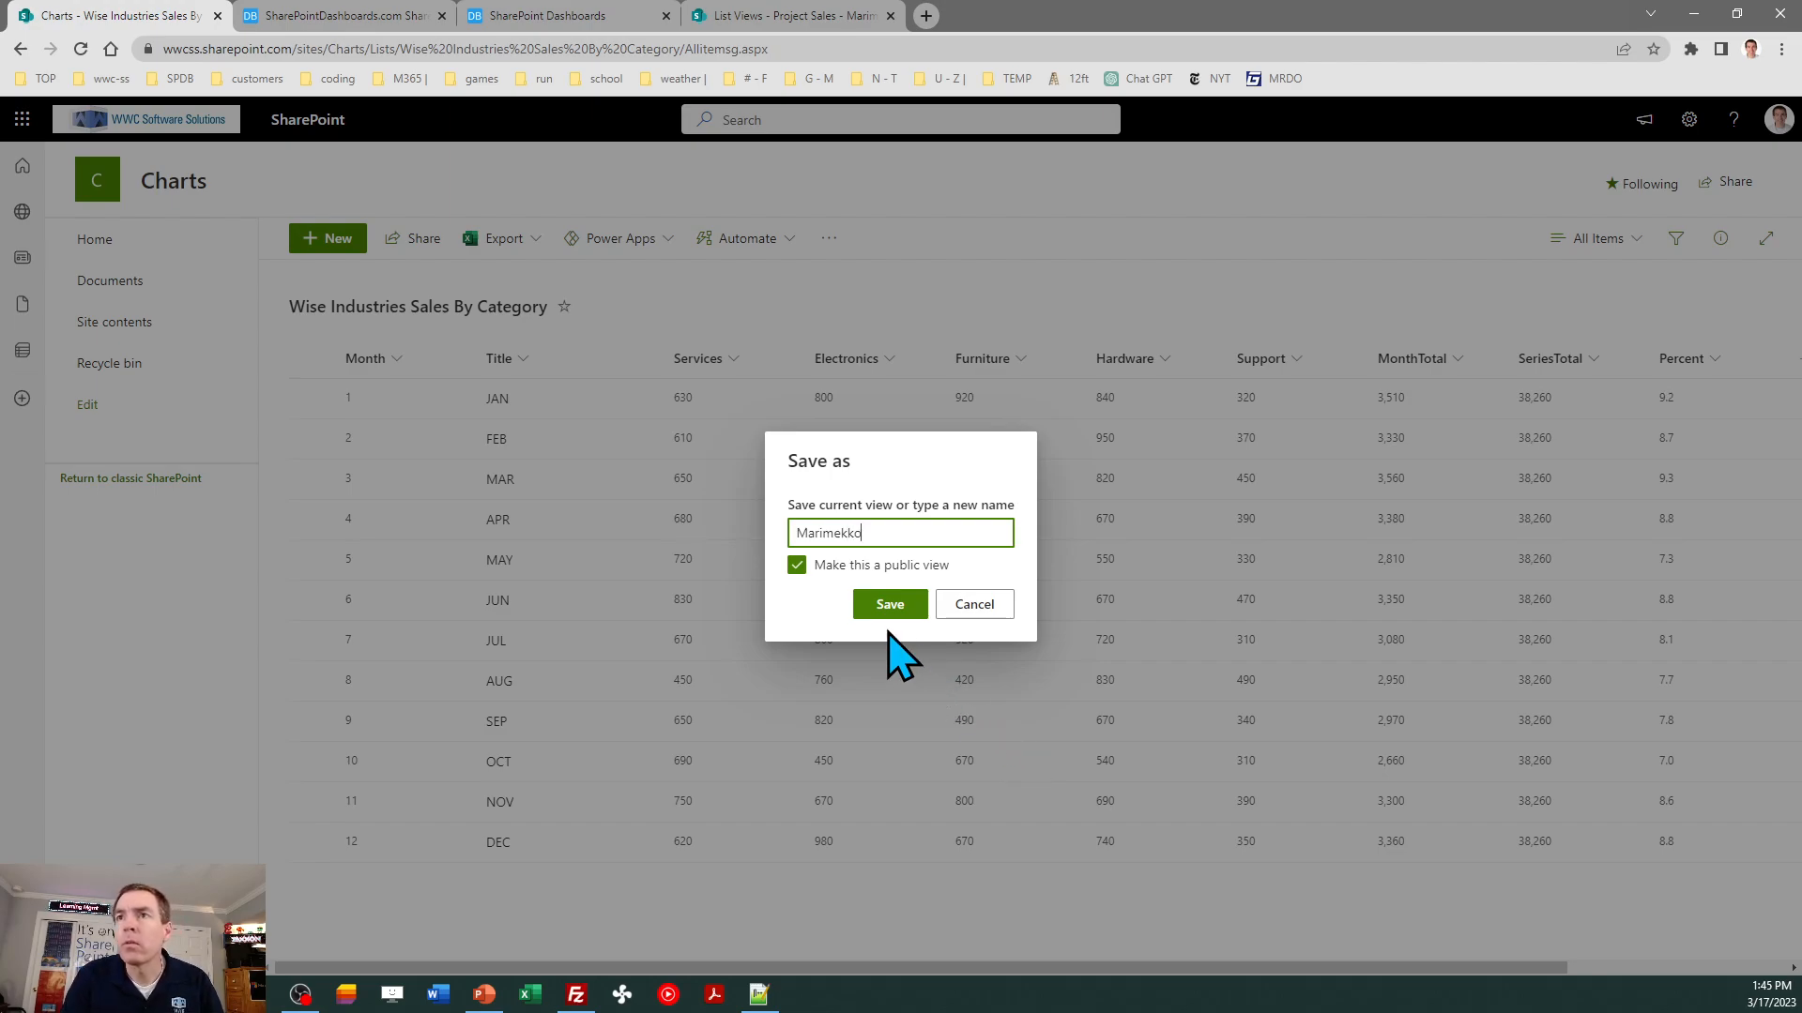
pyautogui.click(888, 606)
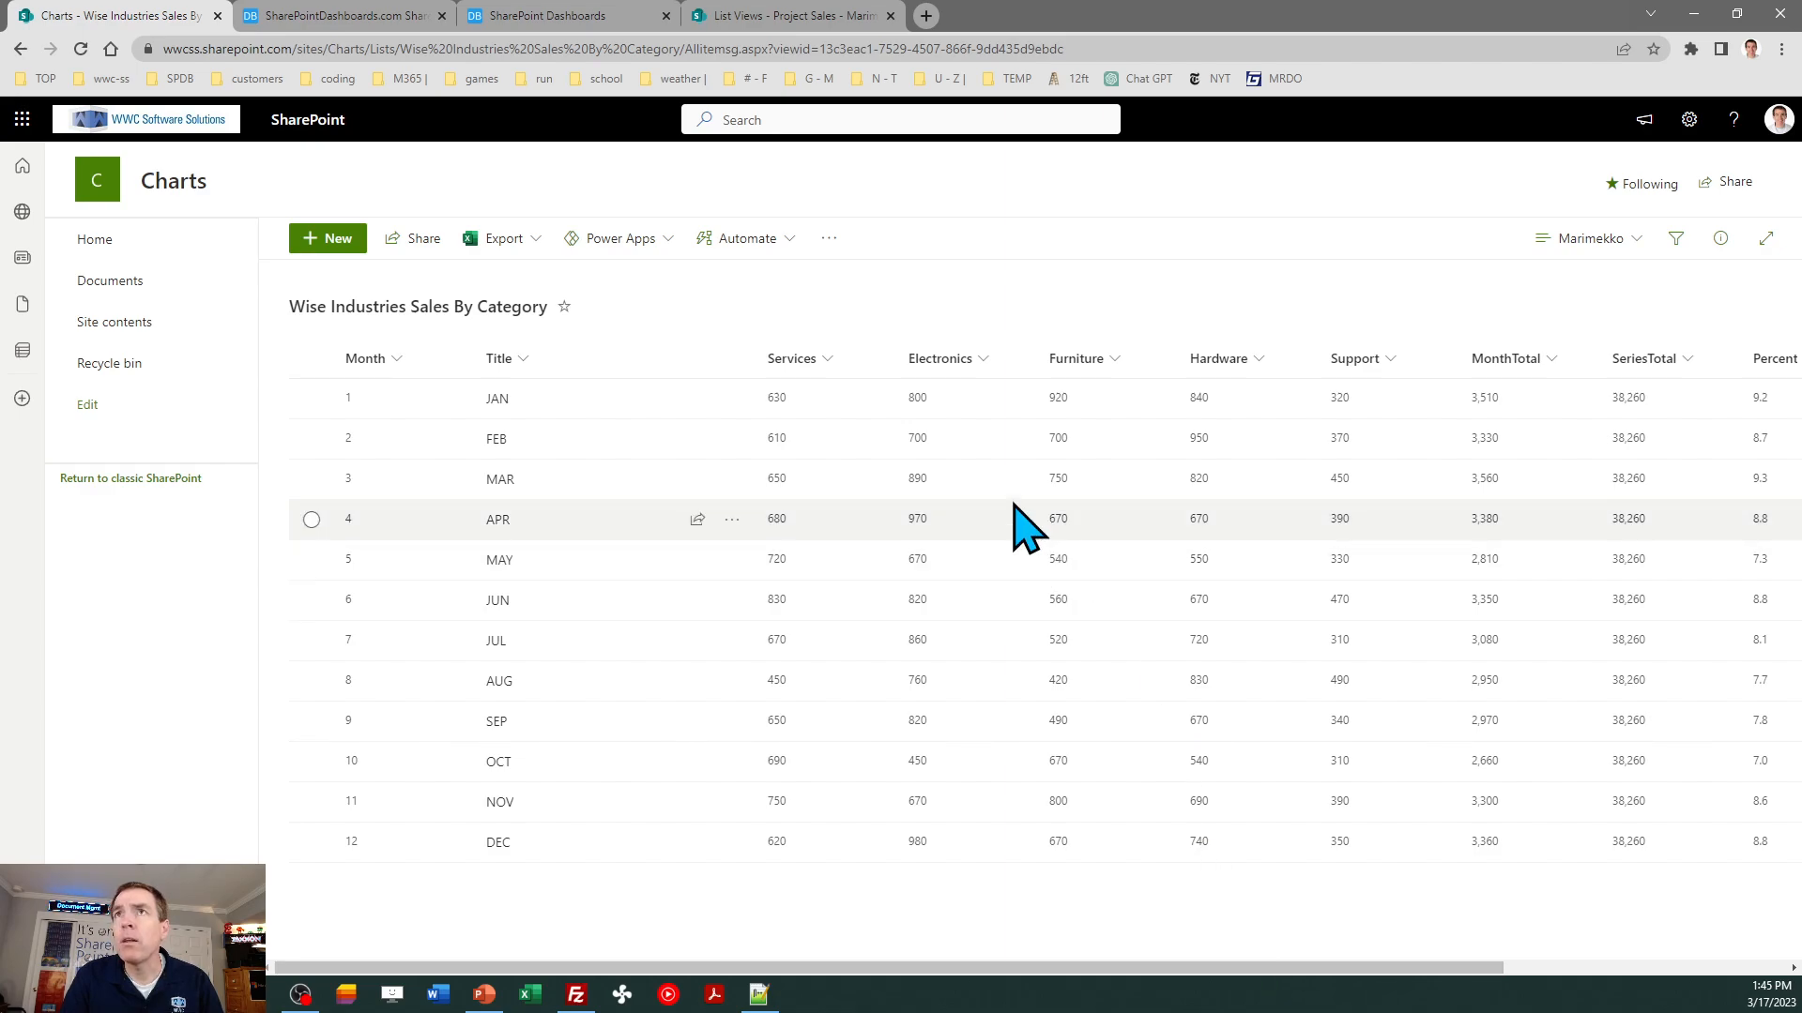
# - Open the Marimekko view's settings, accept them without changes, and copy the view's web address
pyautogui.click(1562, 242)
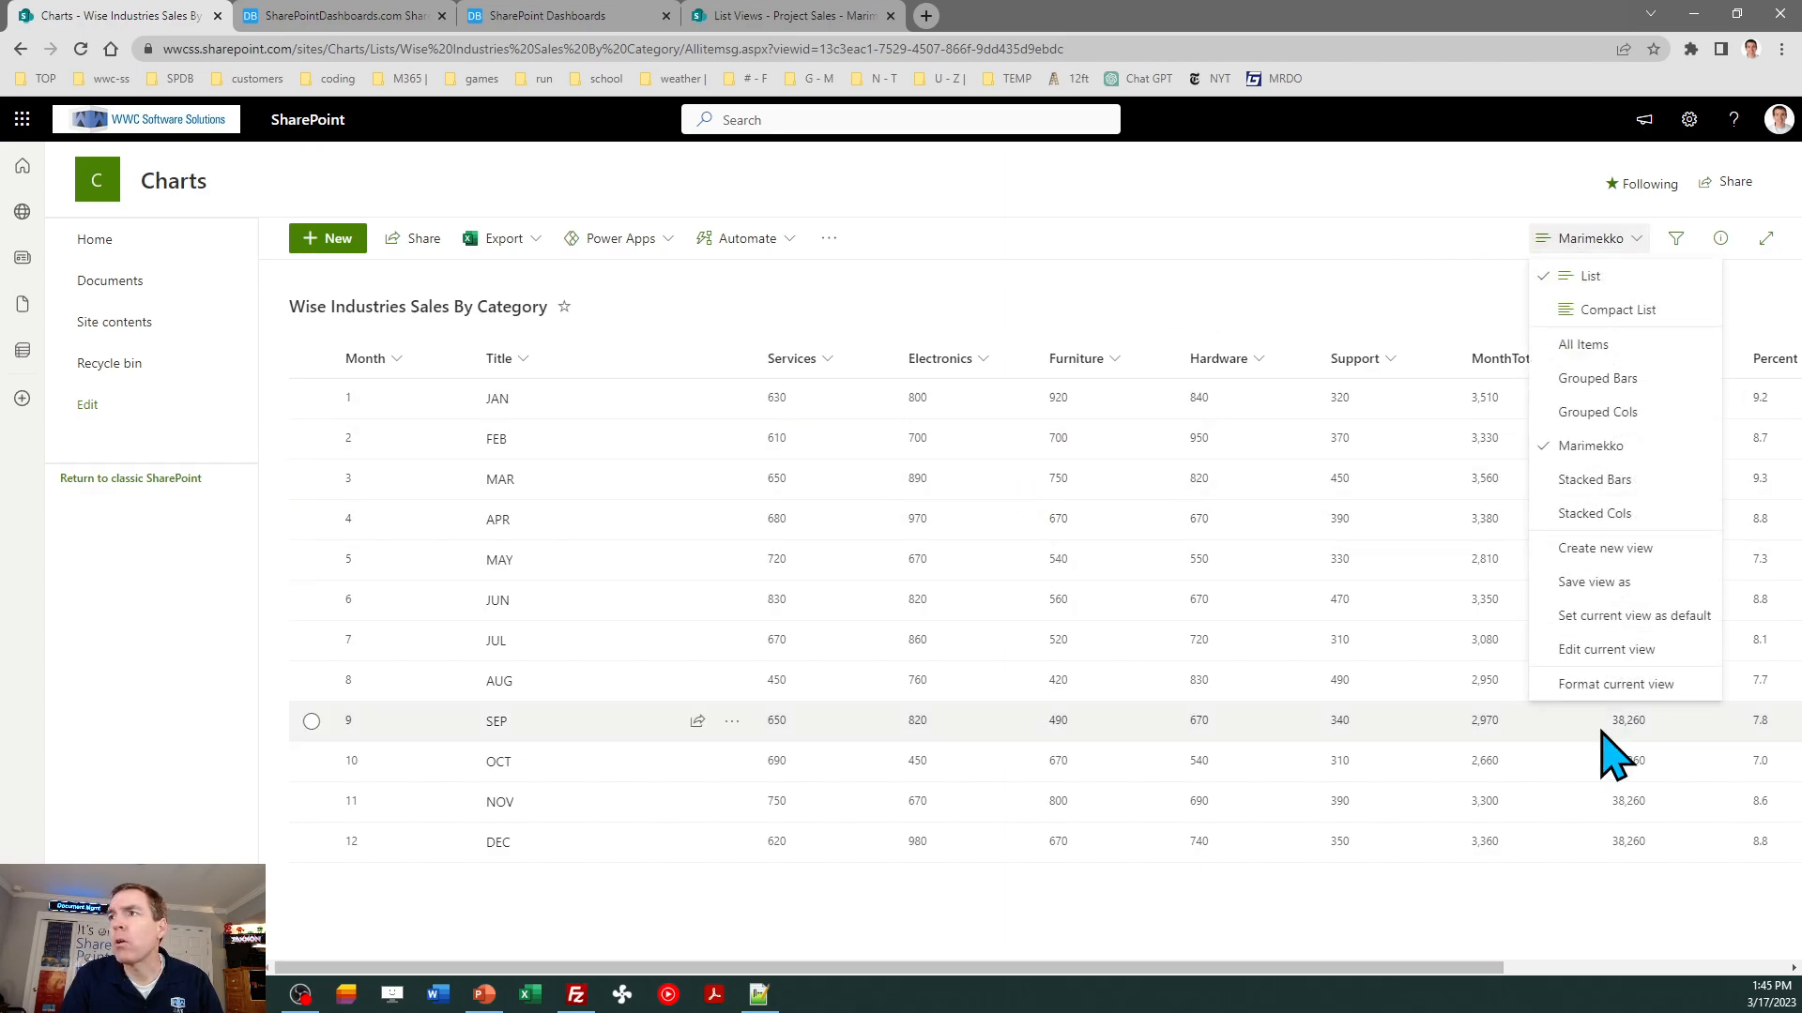
pyautogui.click(1588, 655)
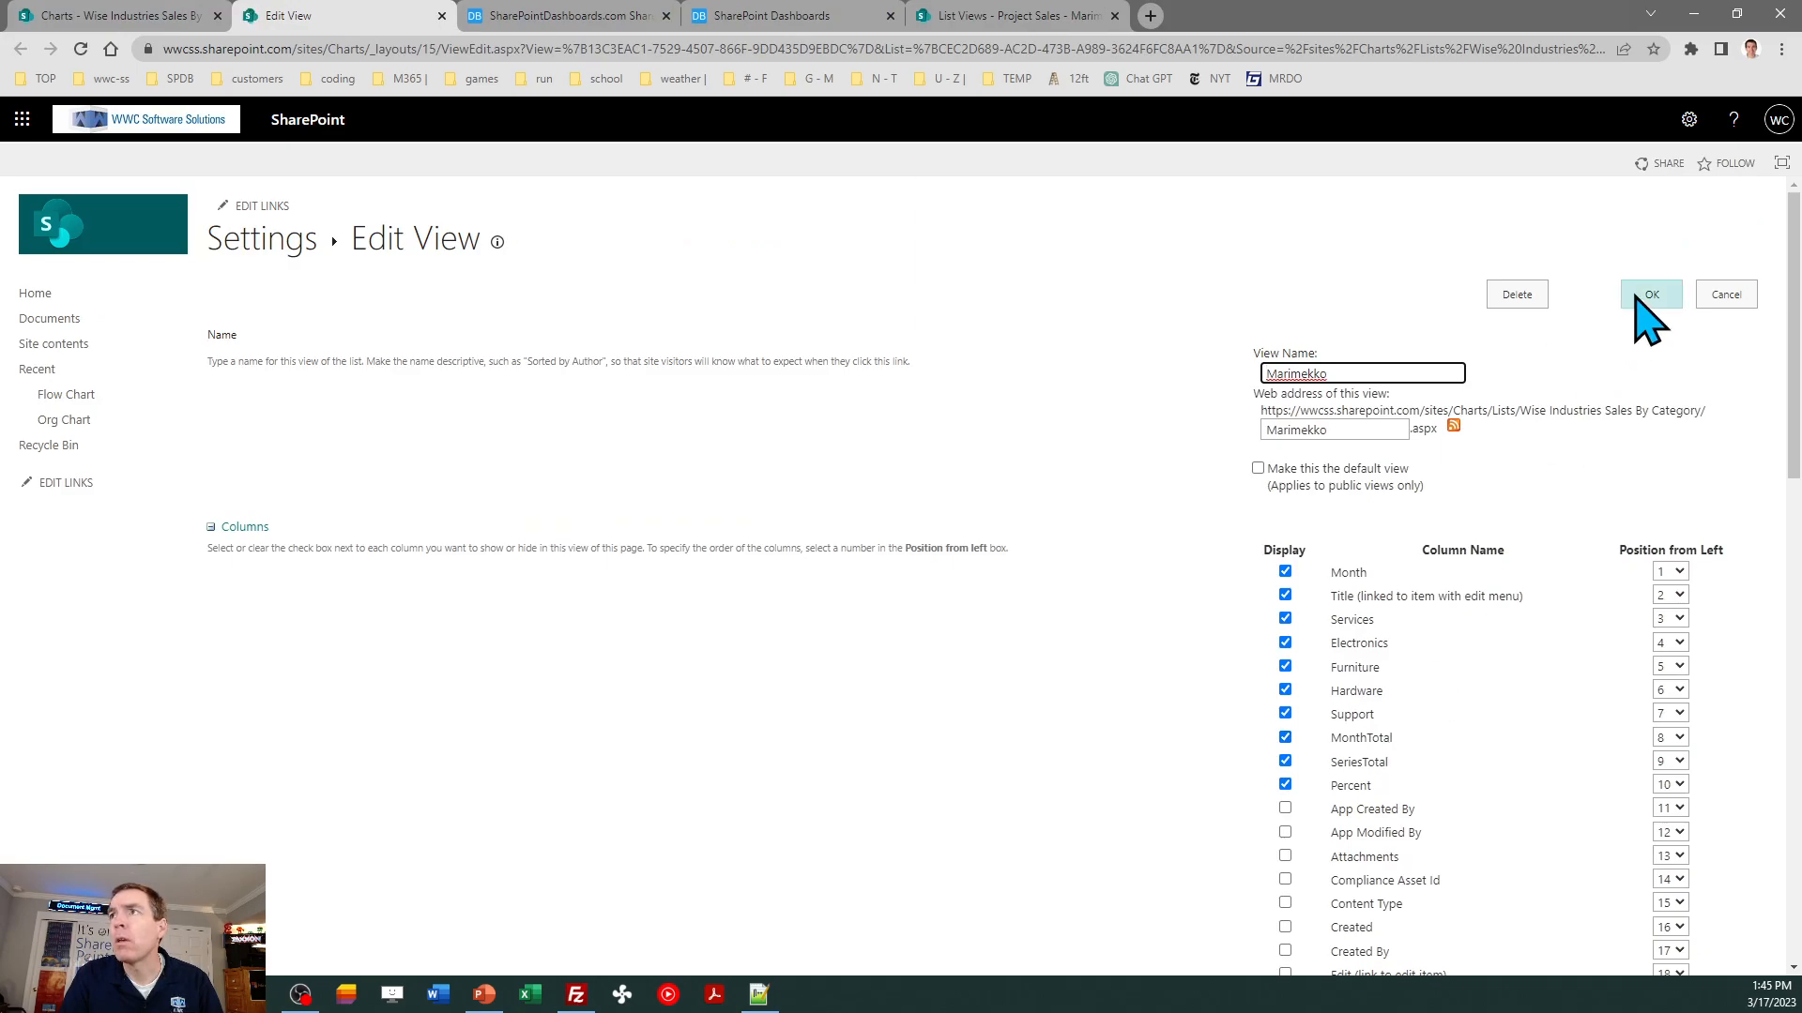
pyautogui.click(1645, 296)
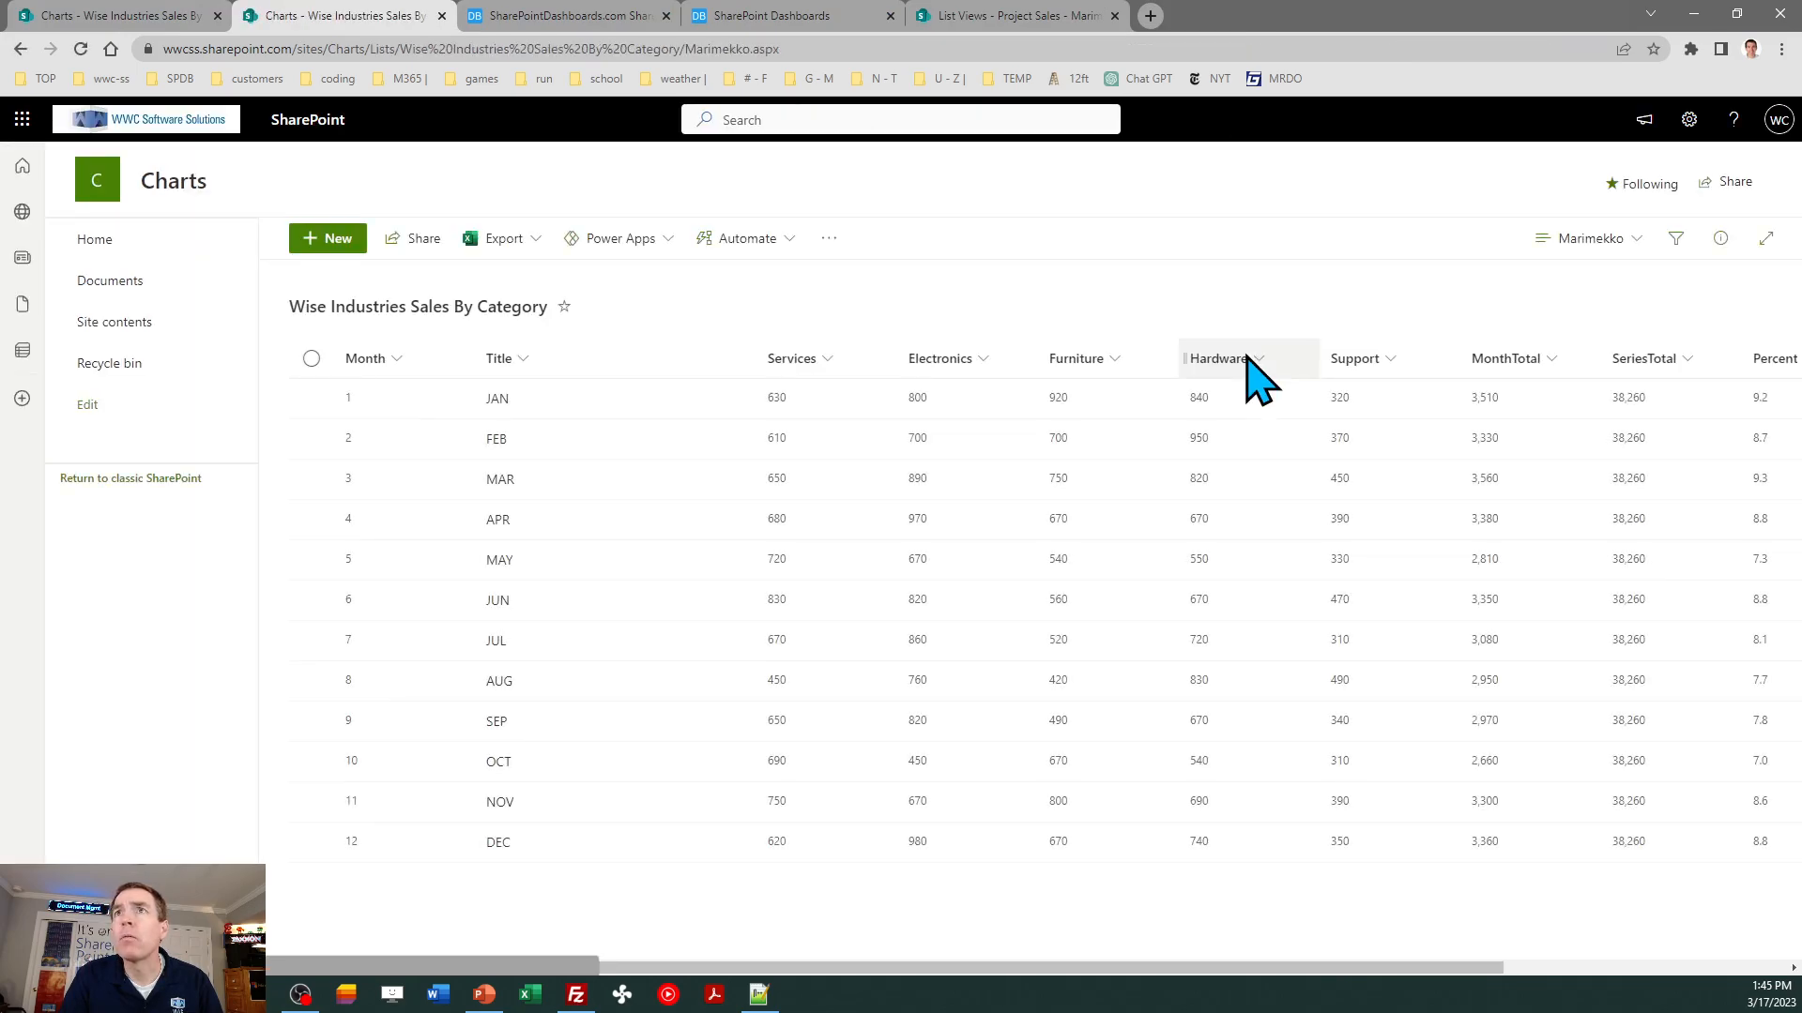
pyautogui.click(788, 42)
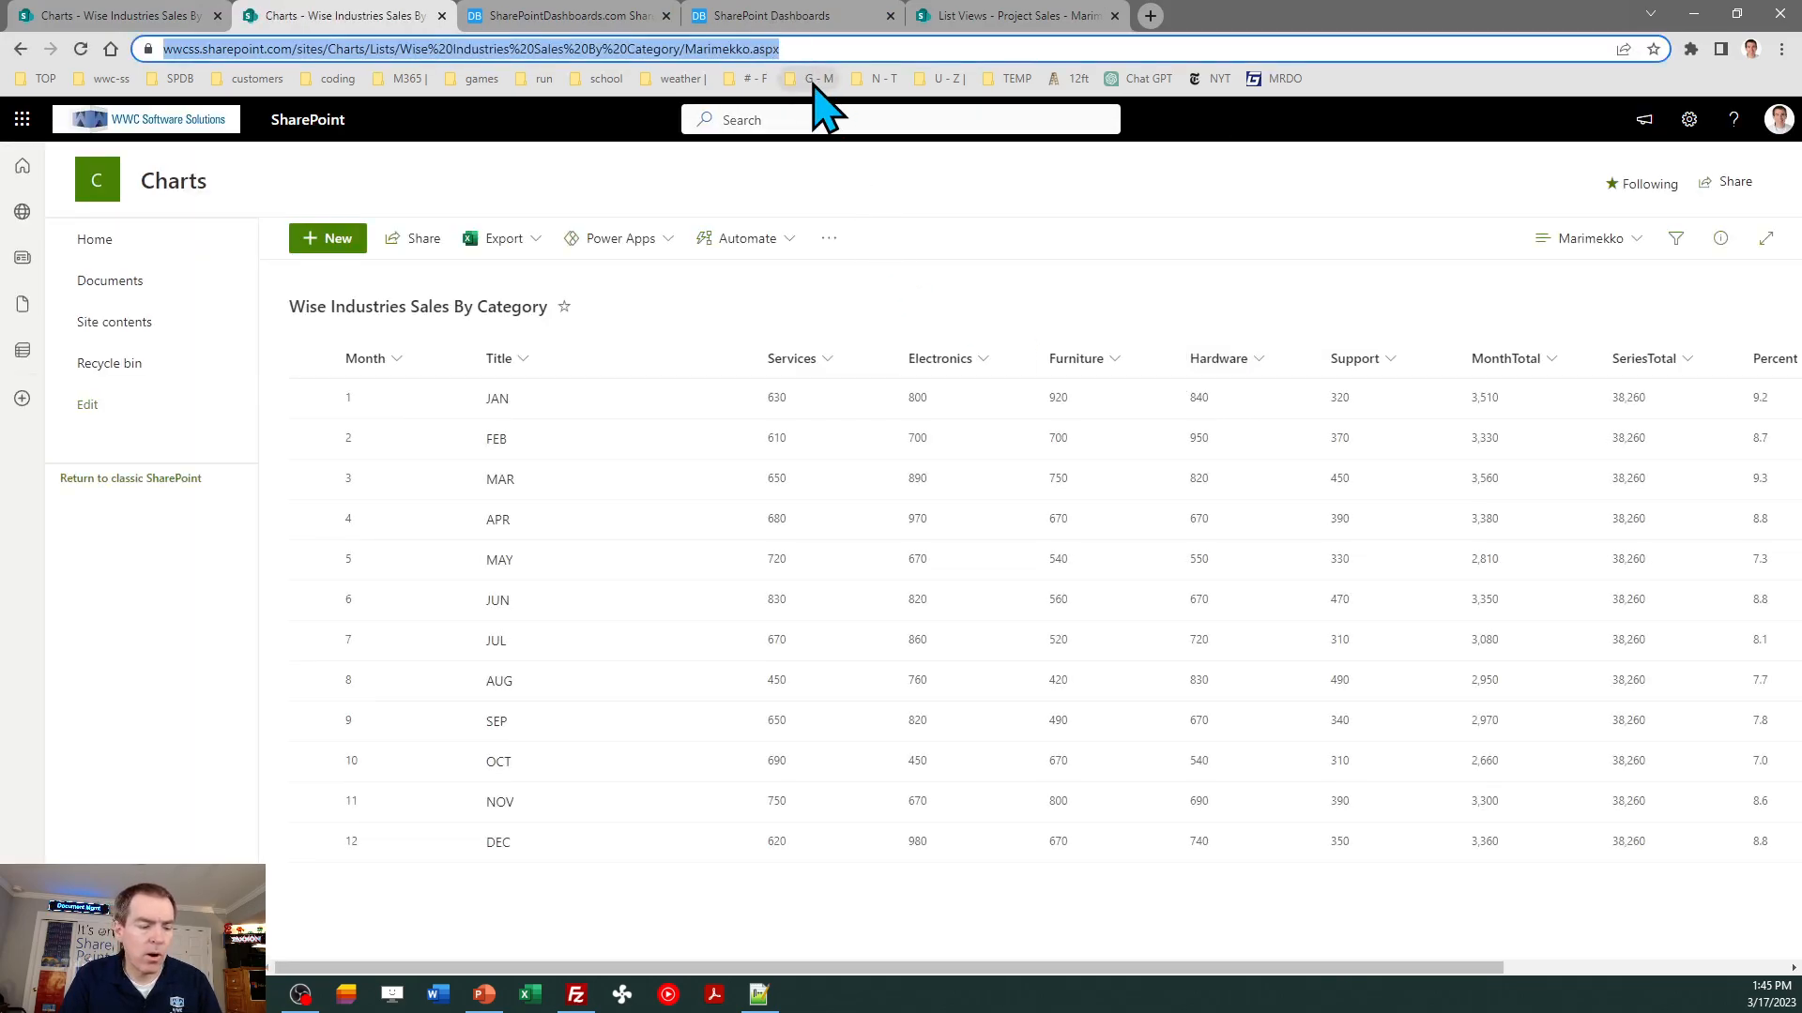
# - Edit the Charts site's home page and add the copied Marimekko view address as a link in the upper Quick links section
pyautogui.click(86, 241)
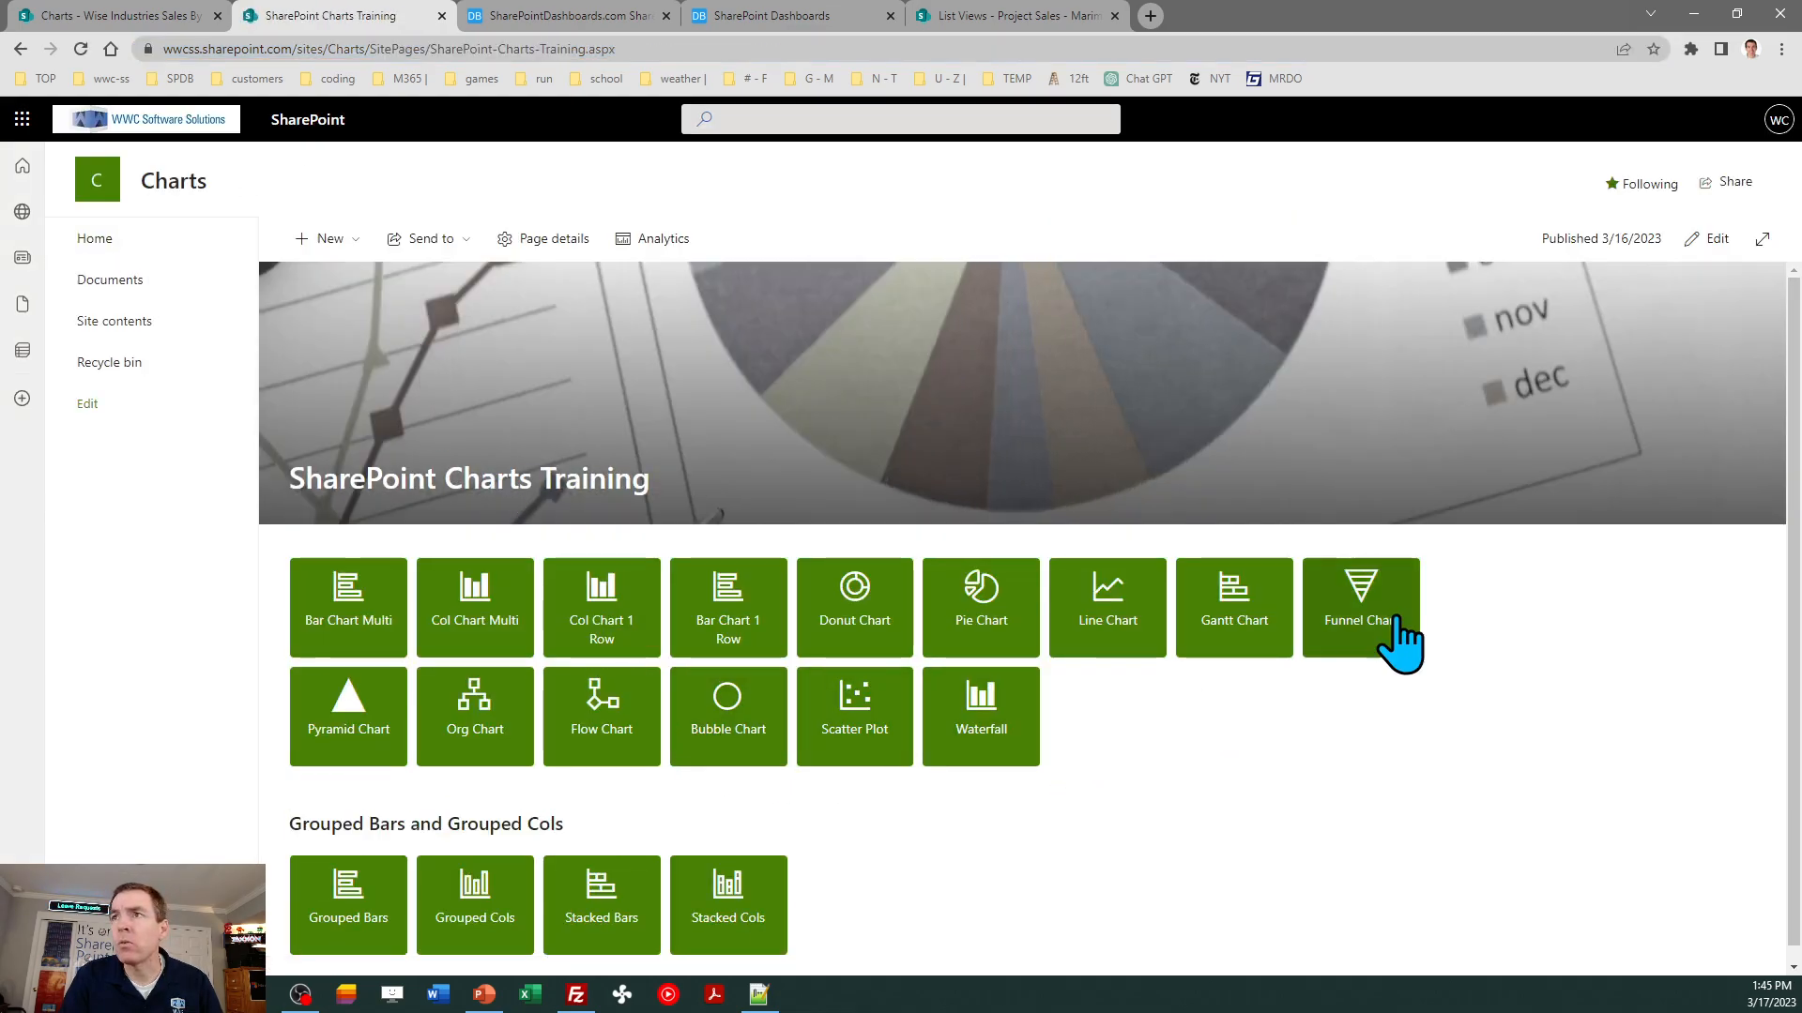
pyautogui.click(1719, 241)
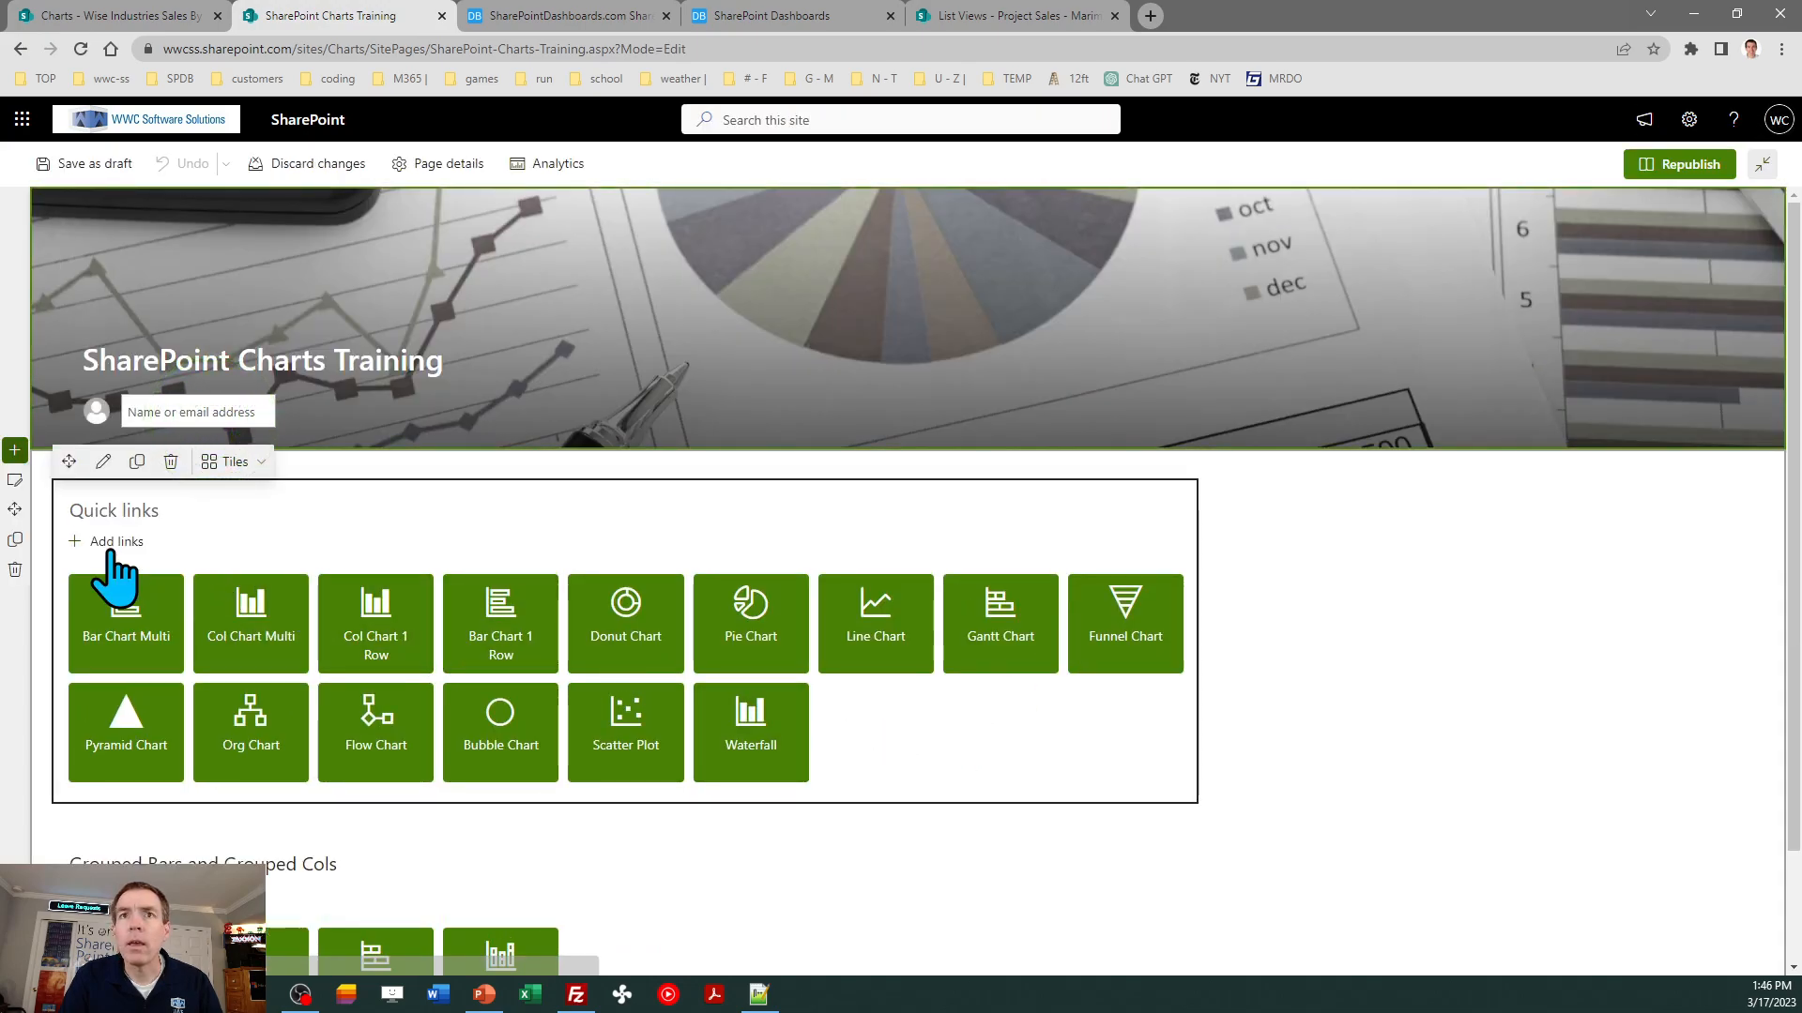
pyautogui.click(105, 544)
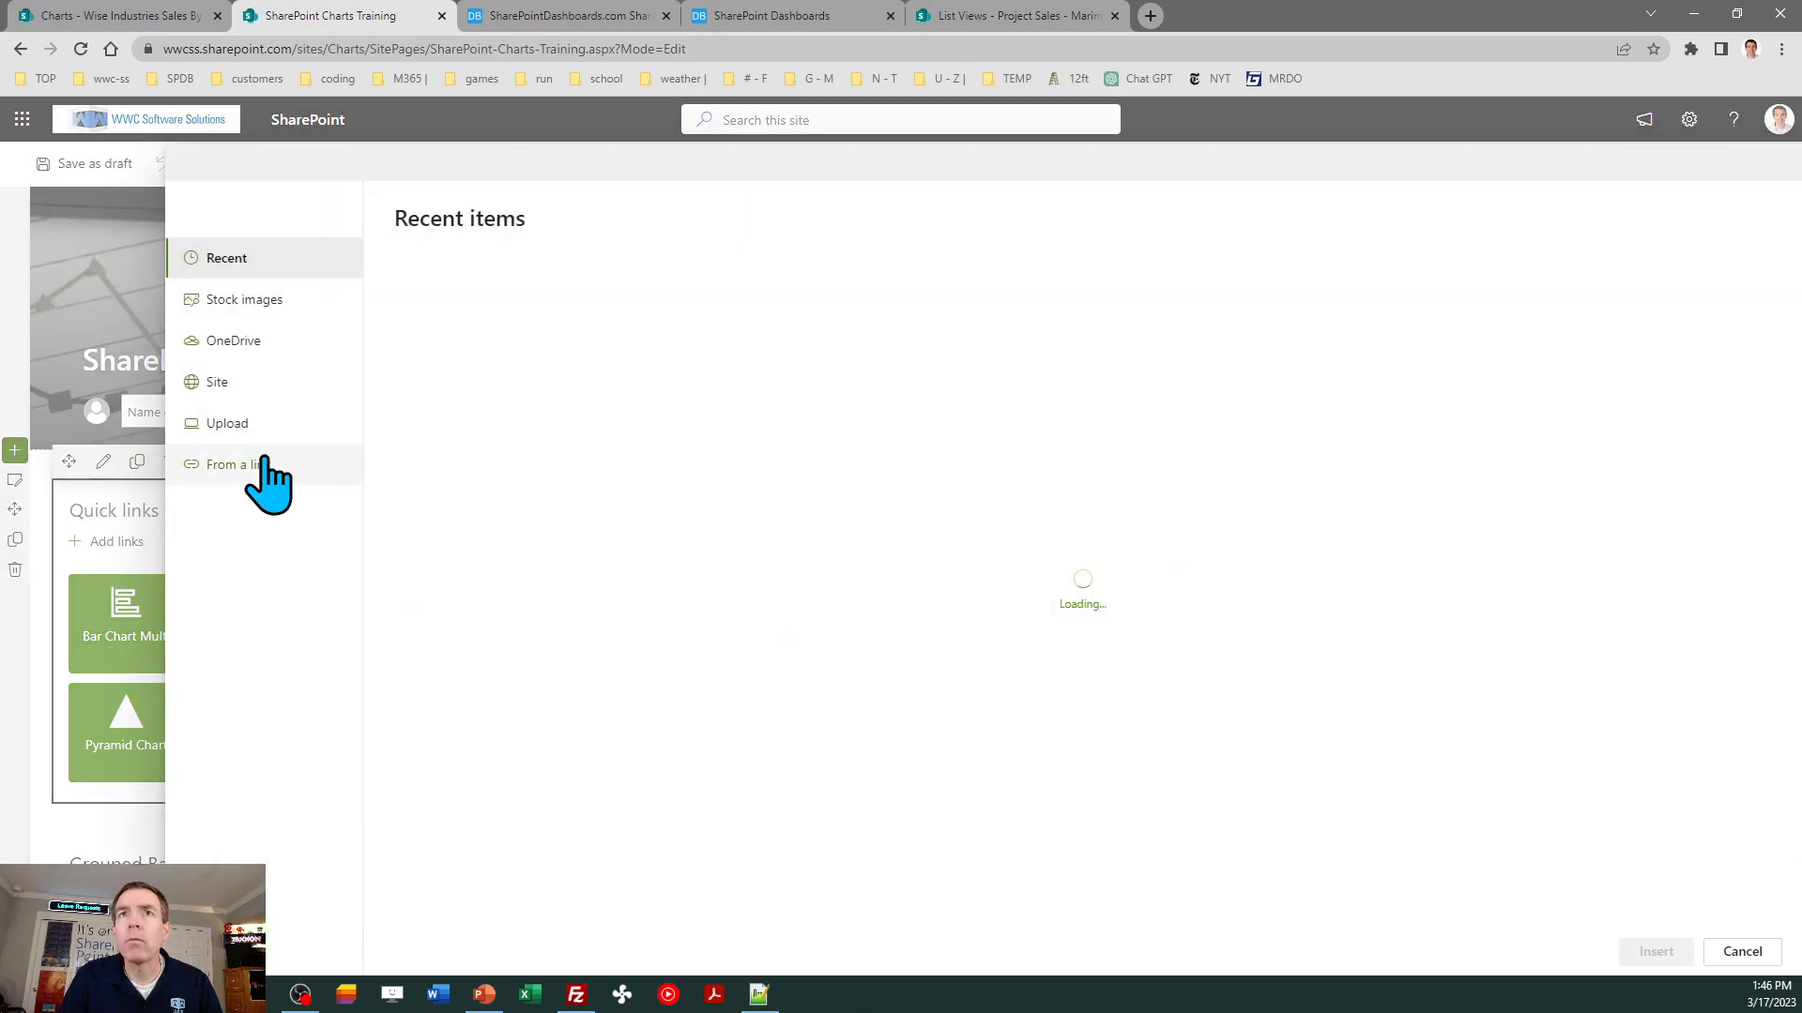
pyautogui.click(246, 465)
pyautogui.hotkey('ctrl', 'v')
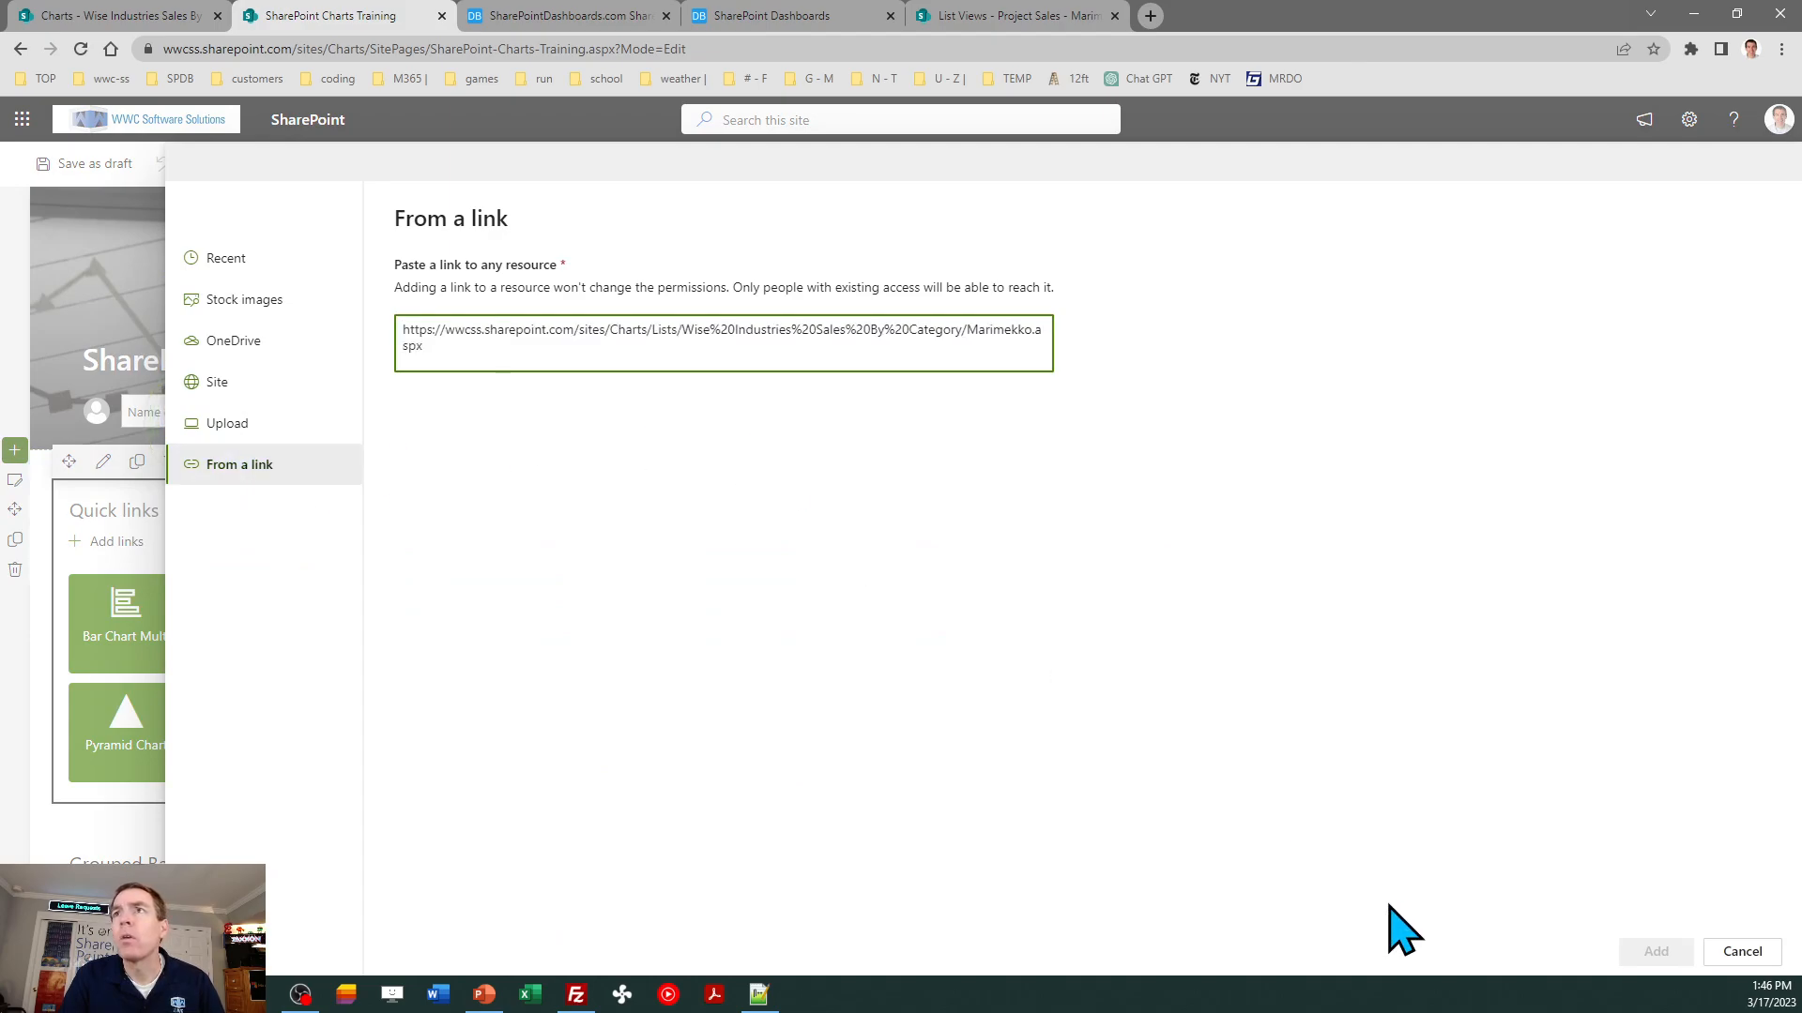
pyautogui.click(1657, 952)
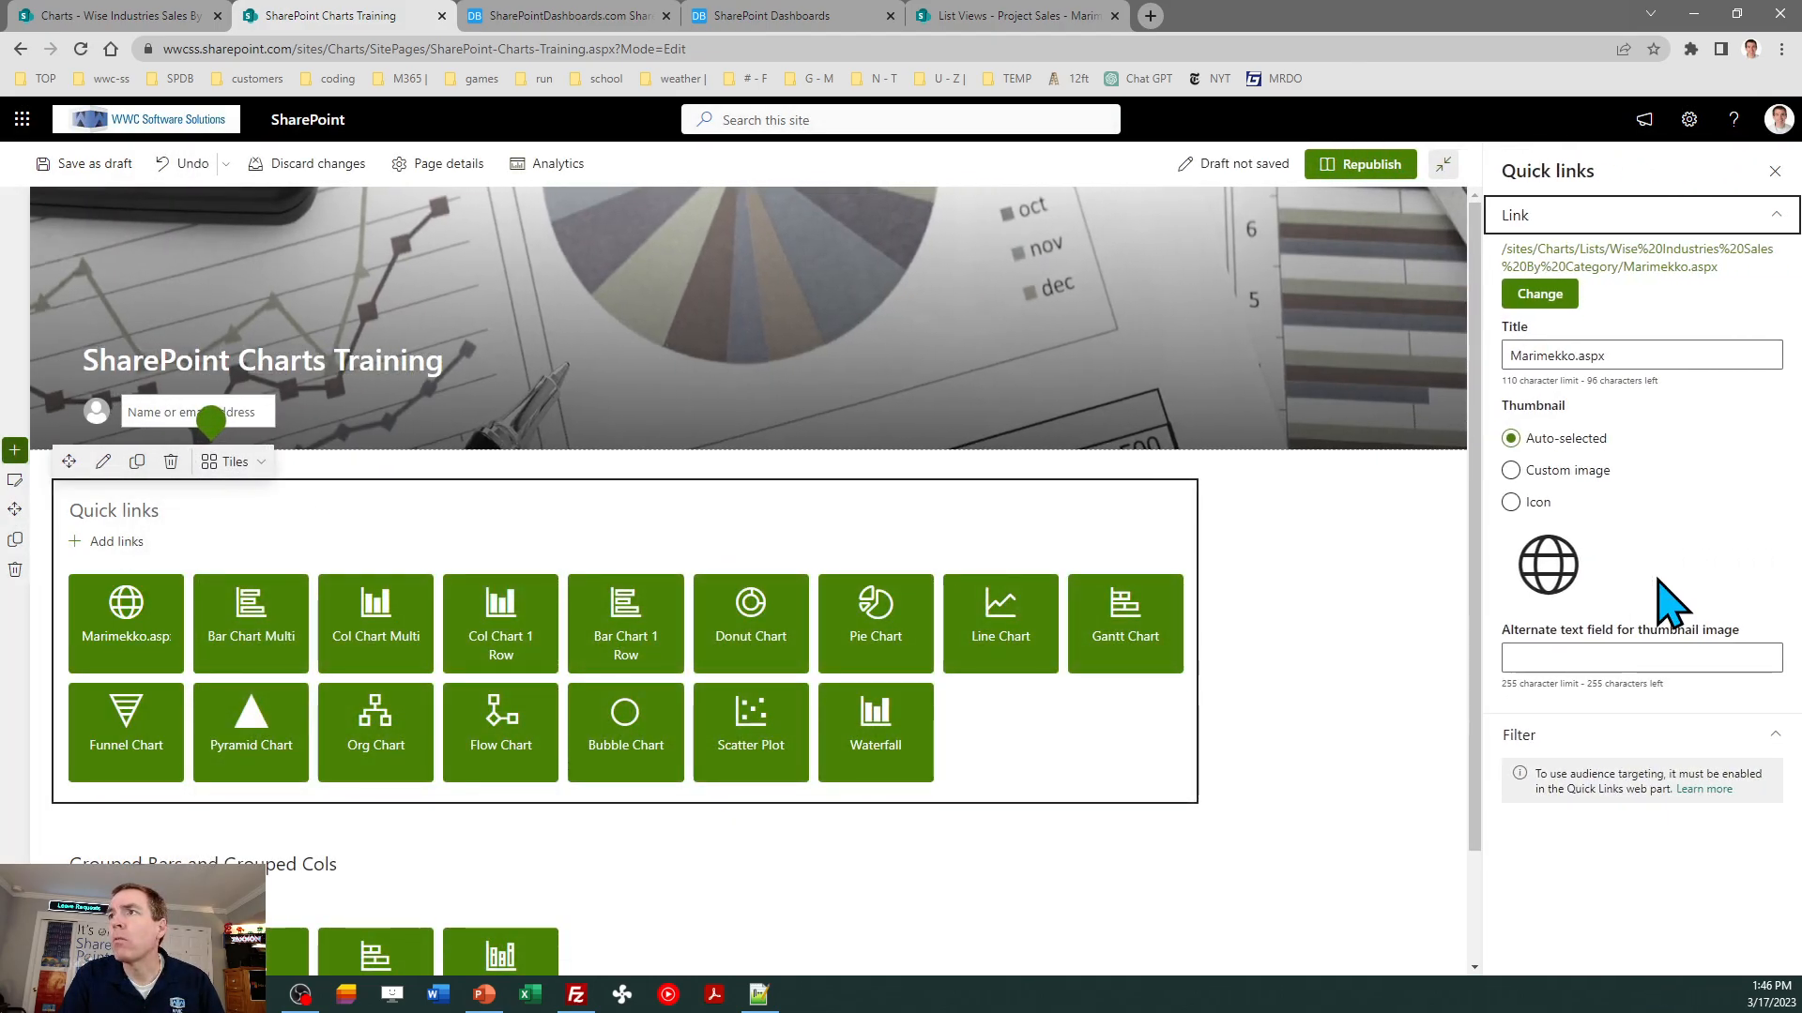
# - Title the new quick link Marimekko and give it the stackcolumnchart icon, found by searching for chart
pyautogui.click(1638, 355)
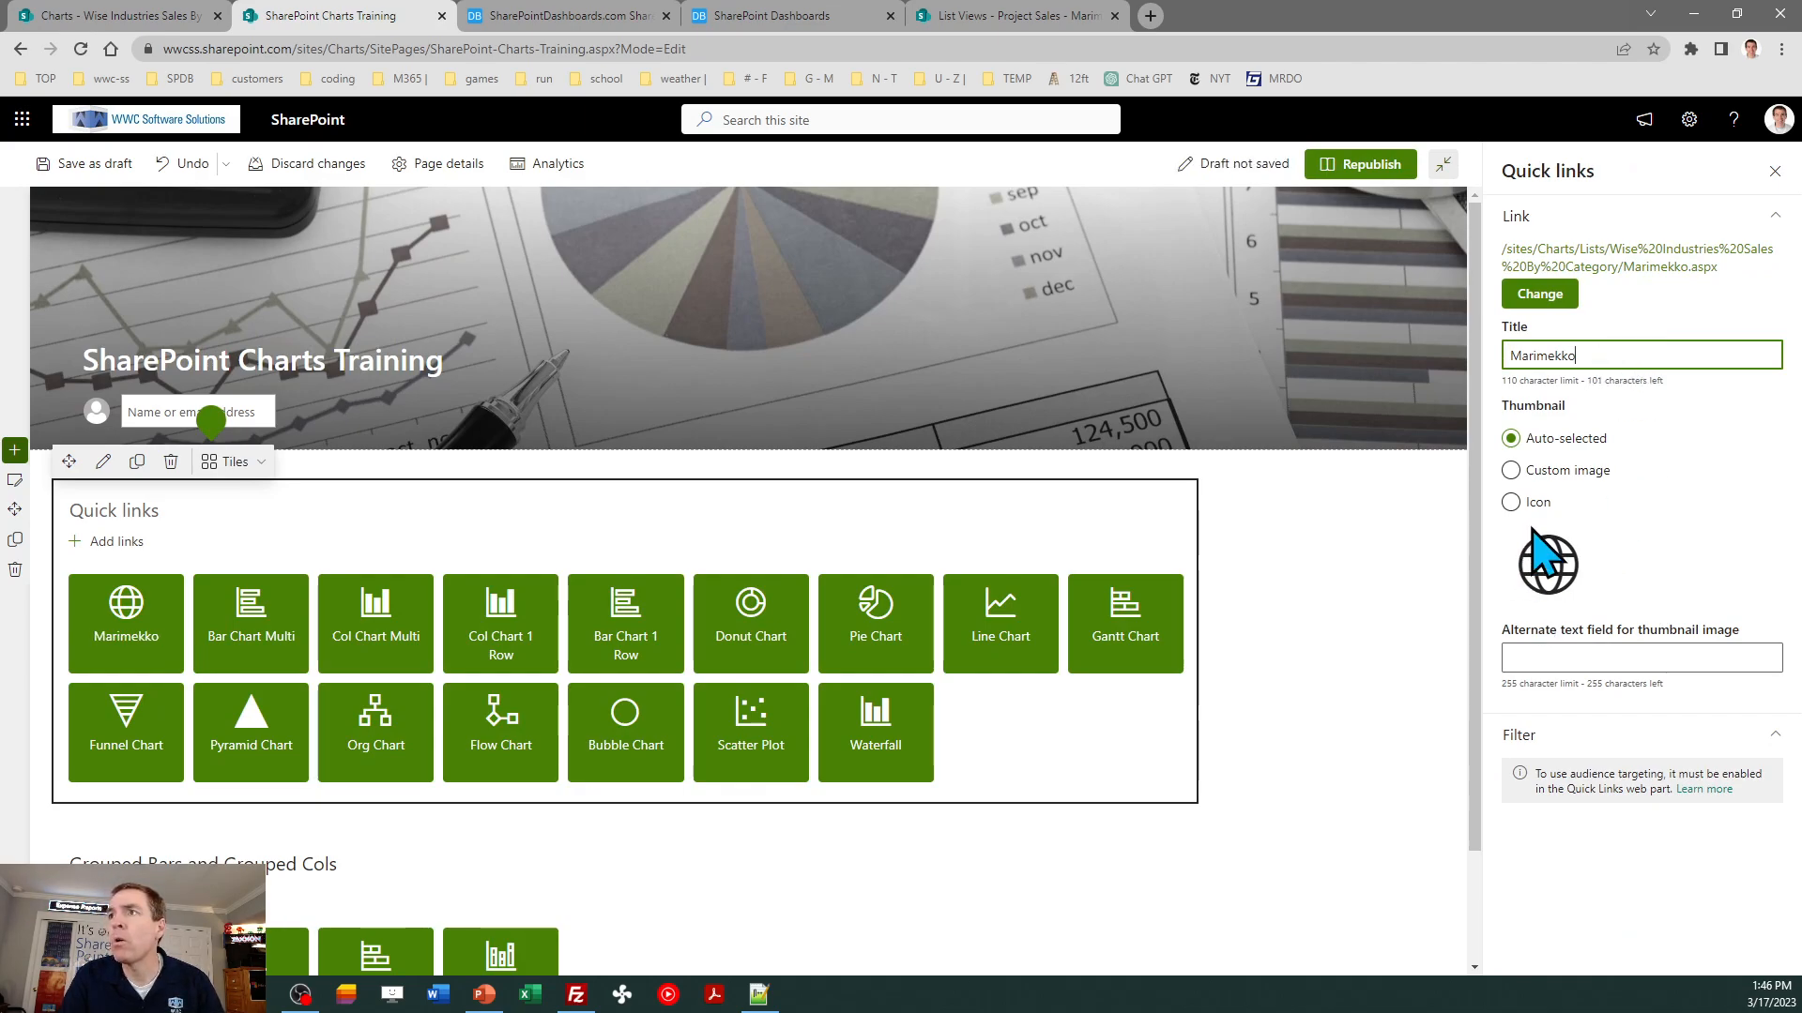
pyautogui.click(1511, 502)
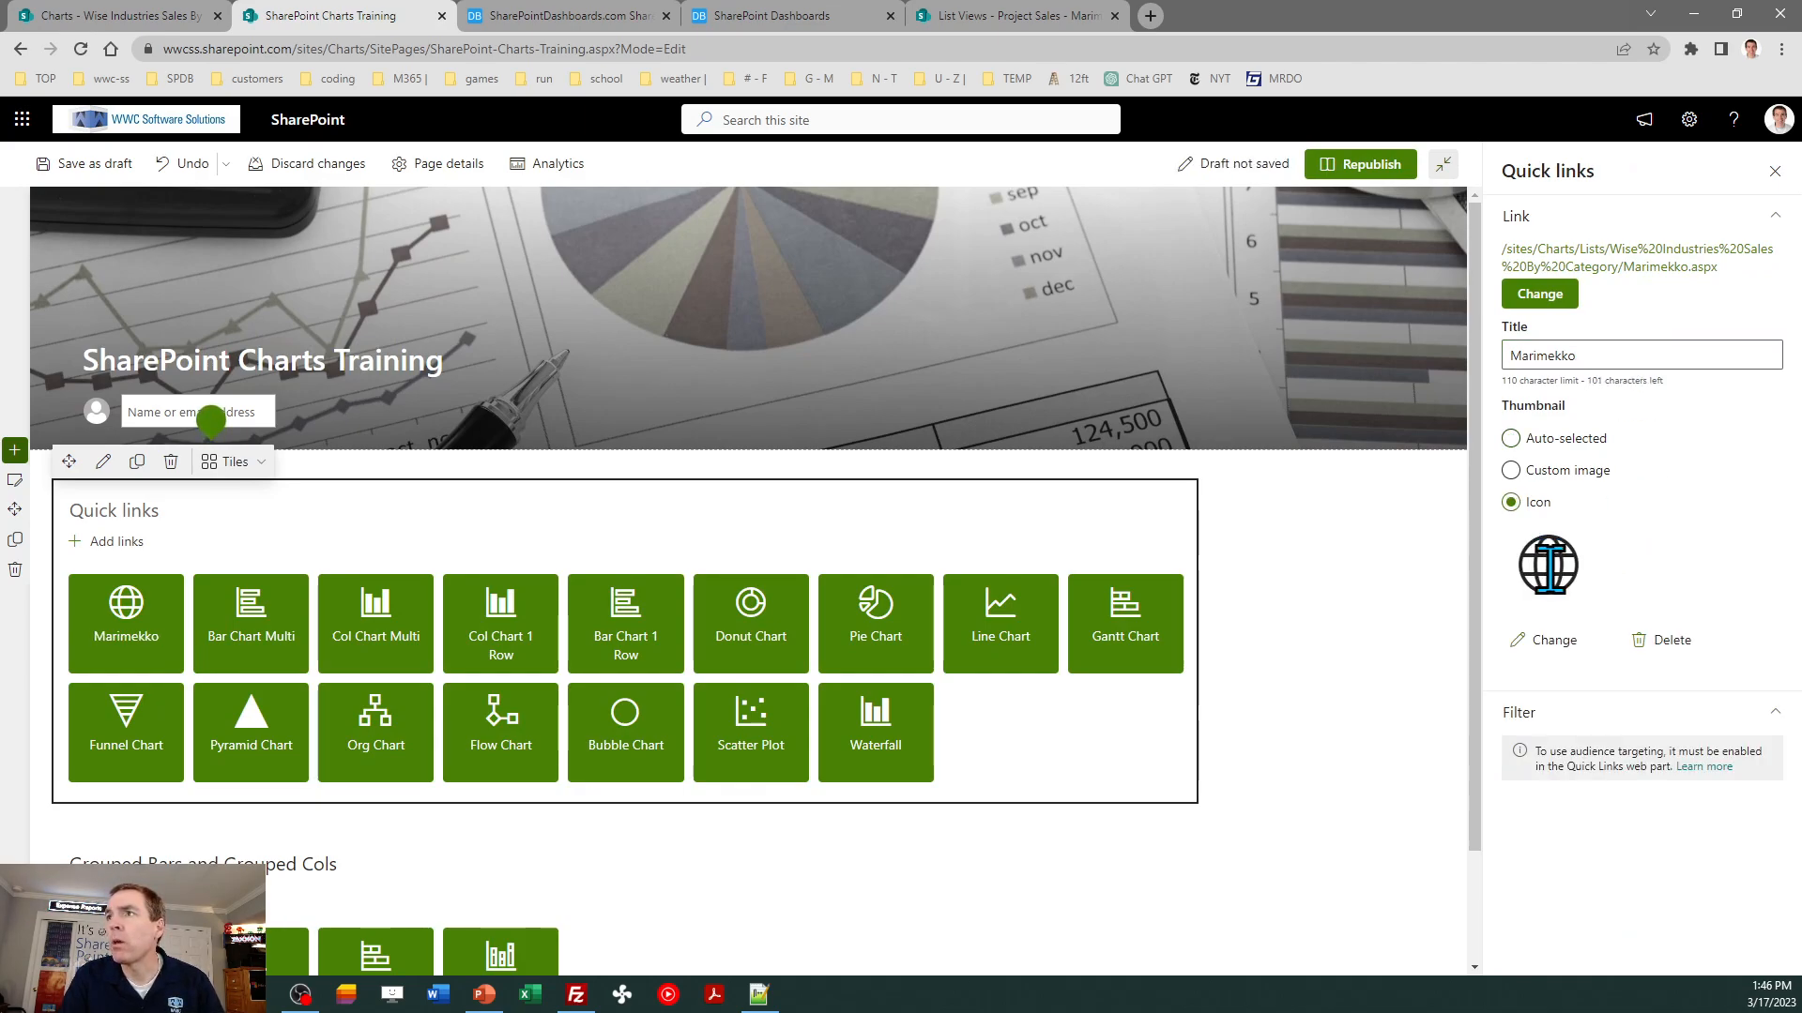
pyautogui.click(1548, 640)
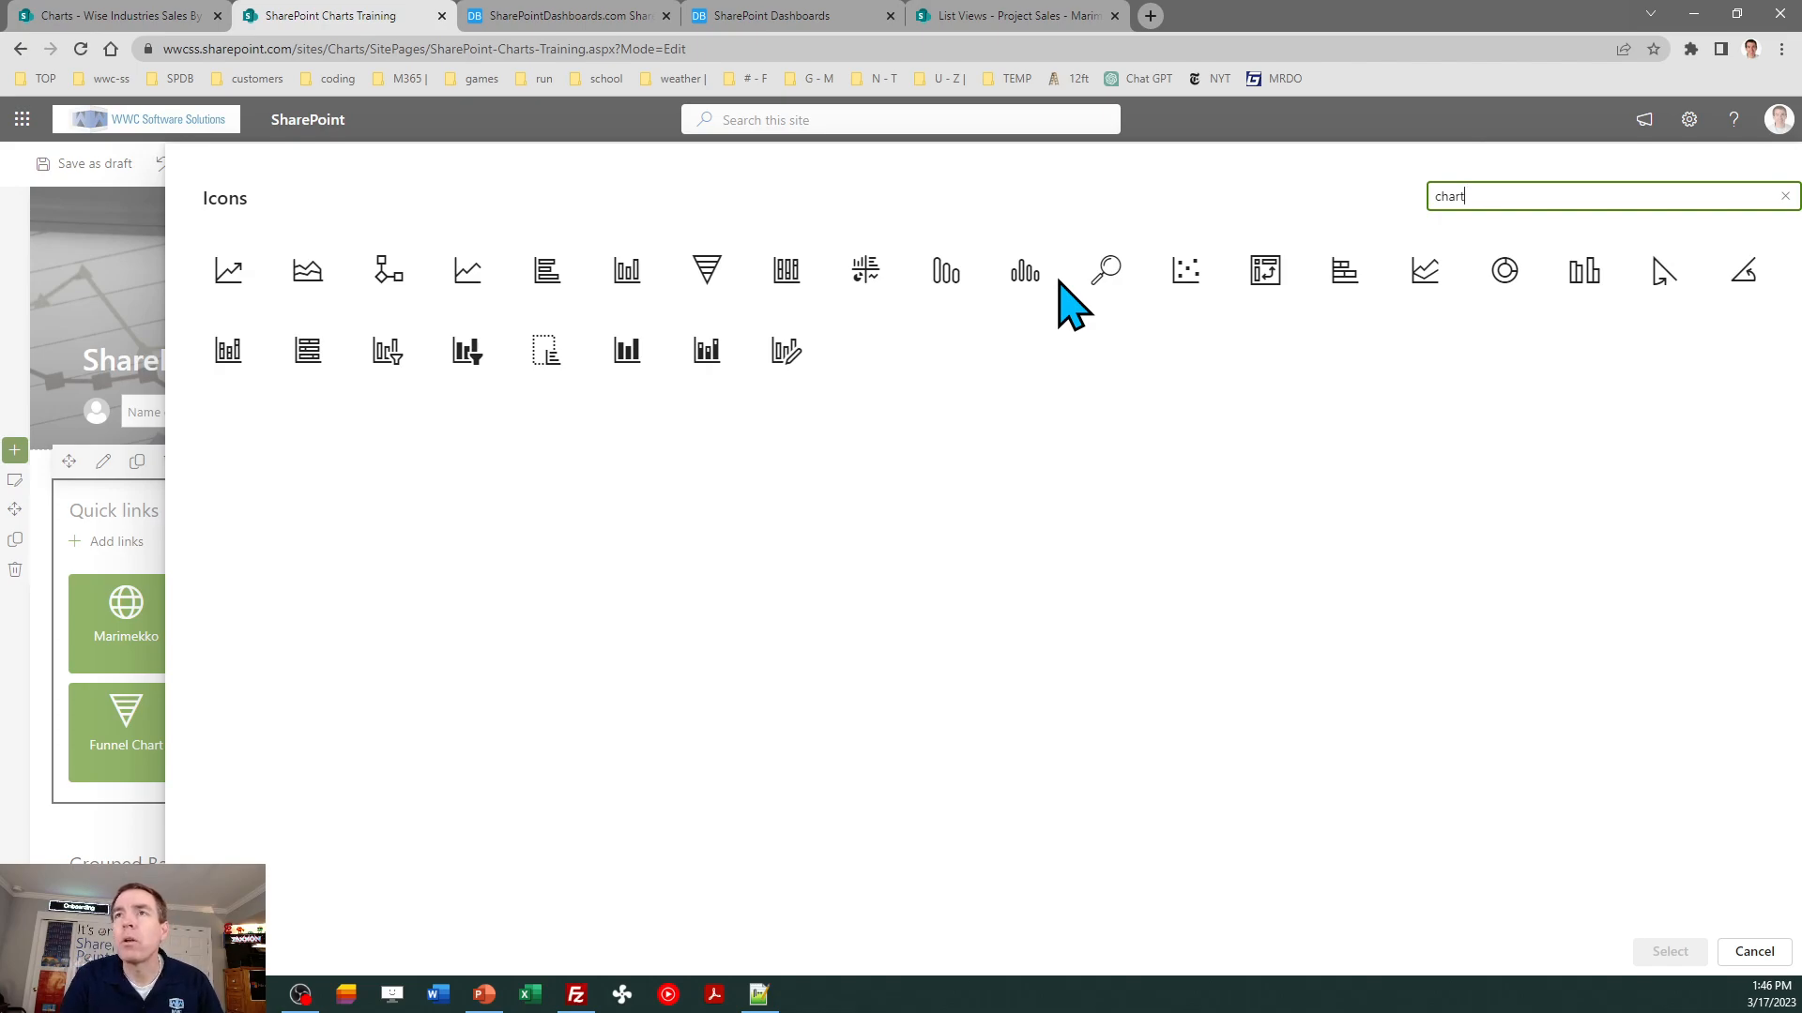
pyautogui.click(788, 280)
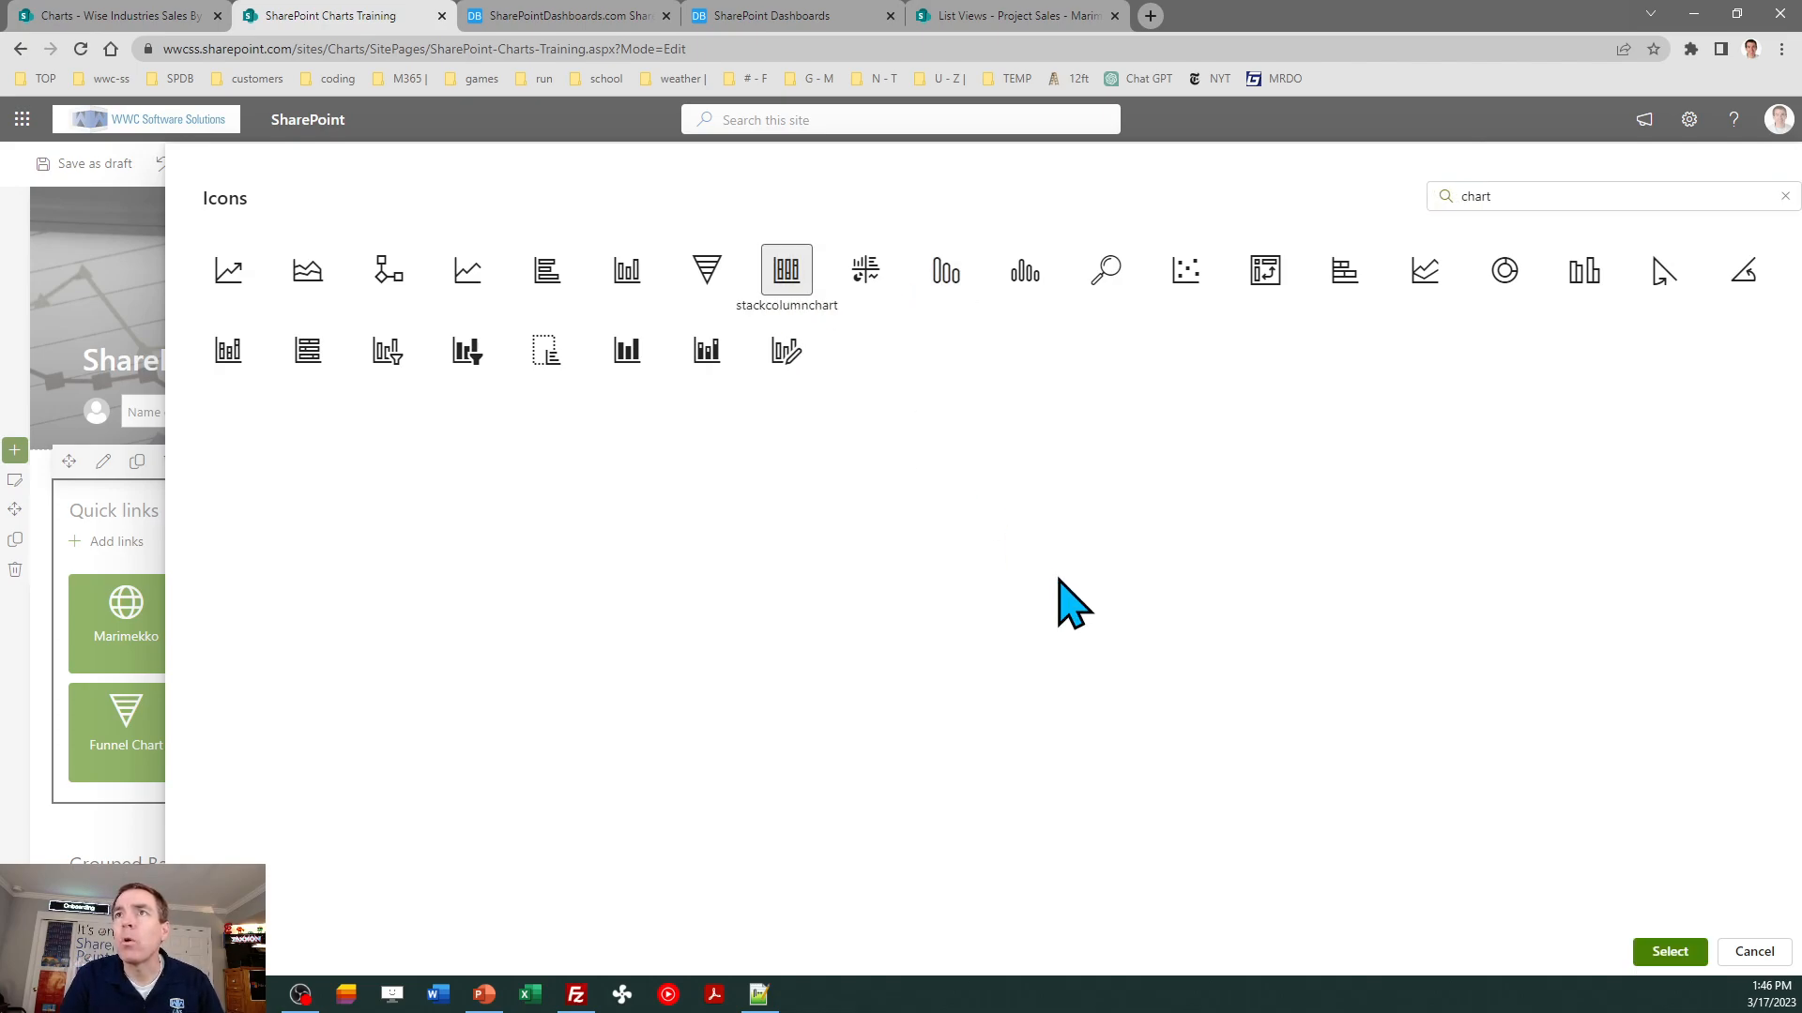
pyautogui.click(1672, 953)
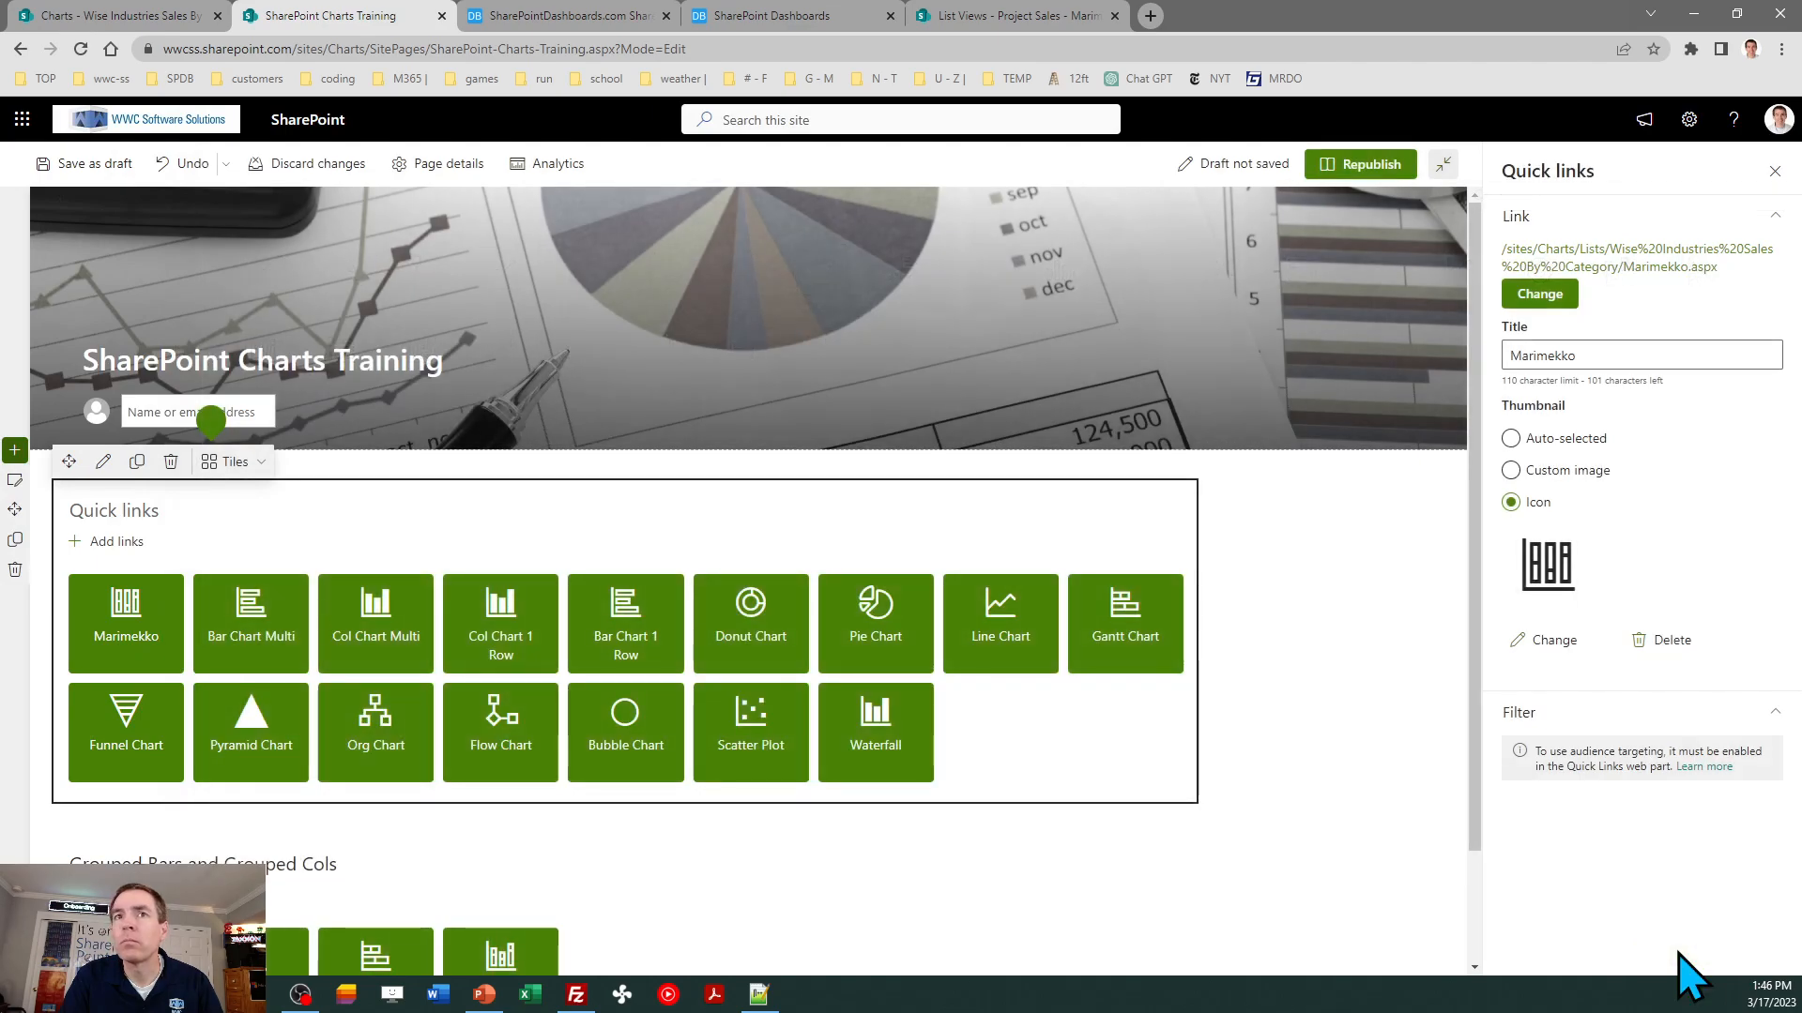
pyautogui.click(1775, 171)
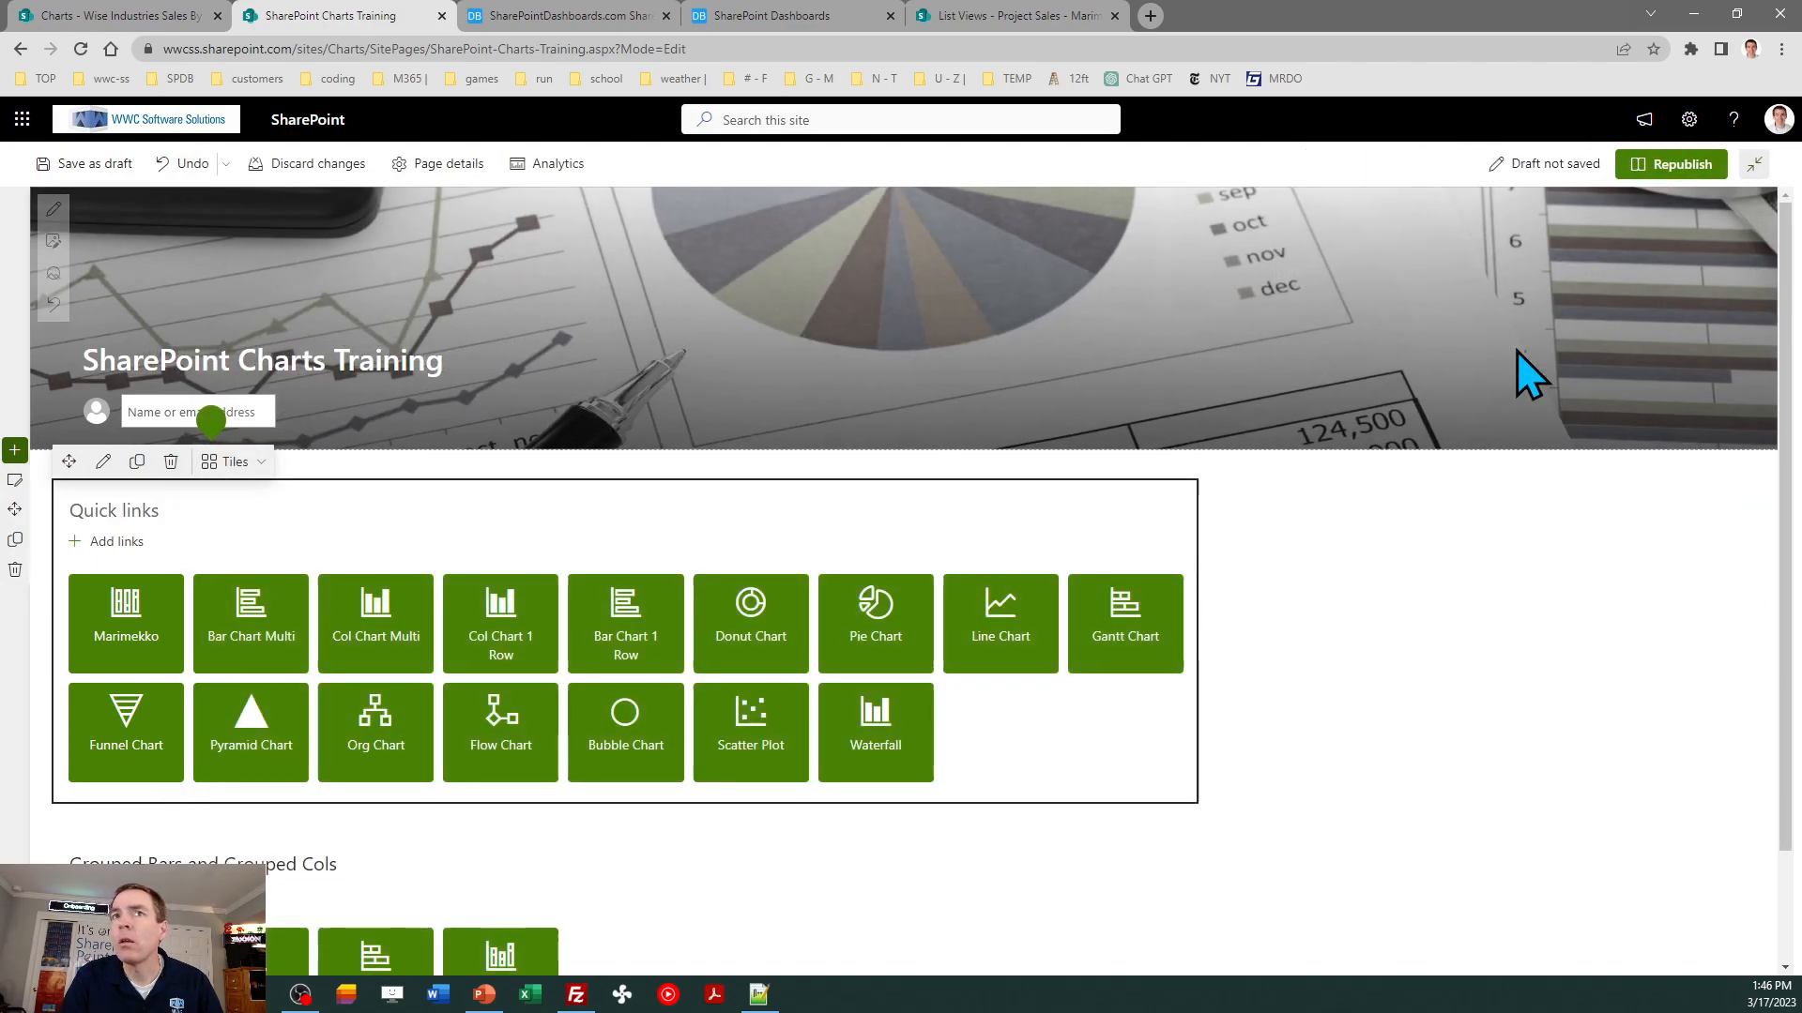
# - Move the Marimekko tile to the end after Waterfall, republish the page, and open the list view through the tile
pyautogui.click(141, 619)
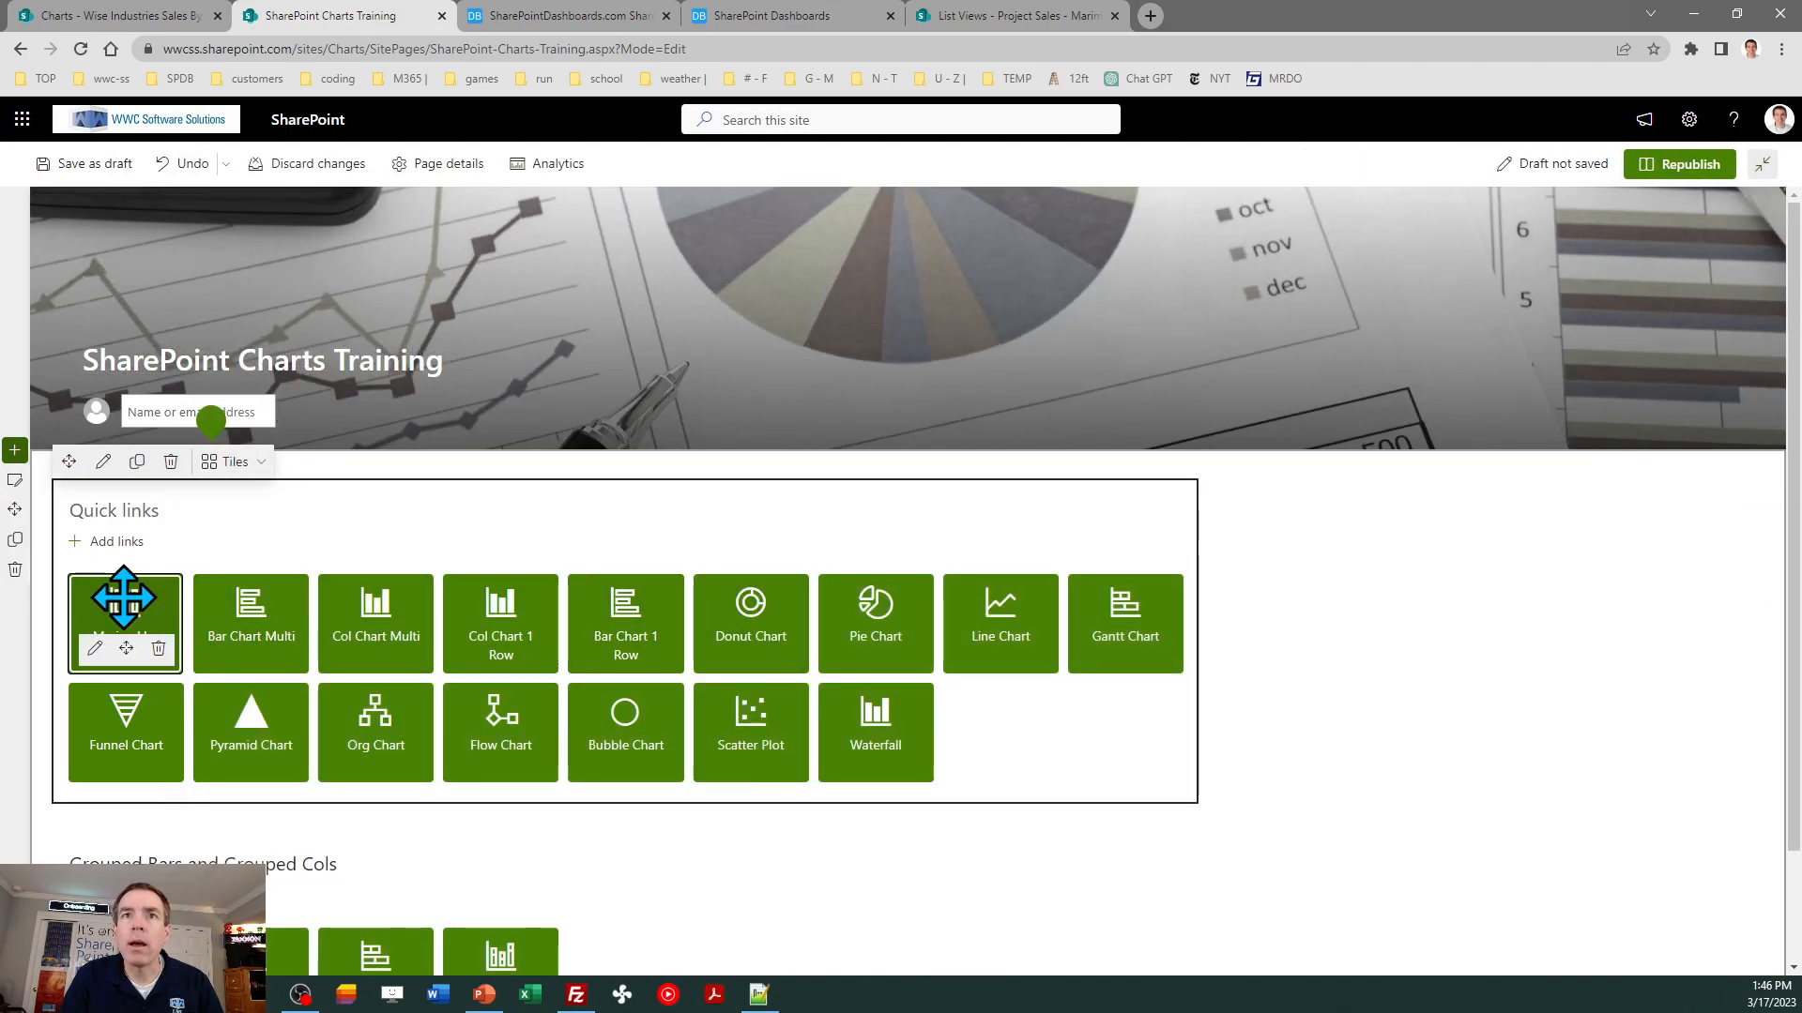
pyautogui.moveTo(126, 649); pyautogui.dragTo(986, 760)
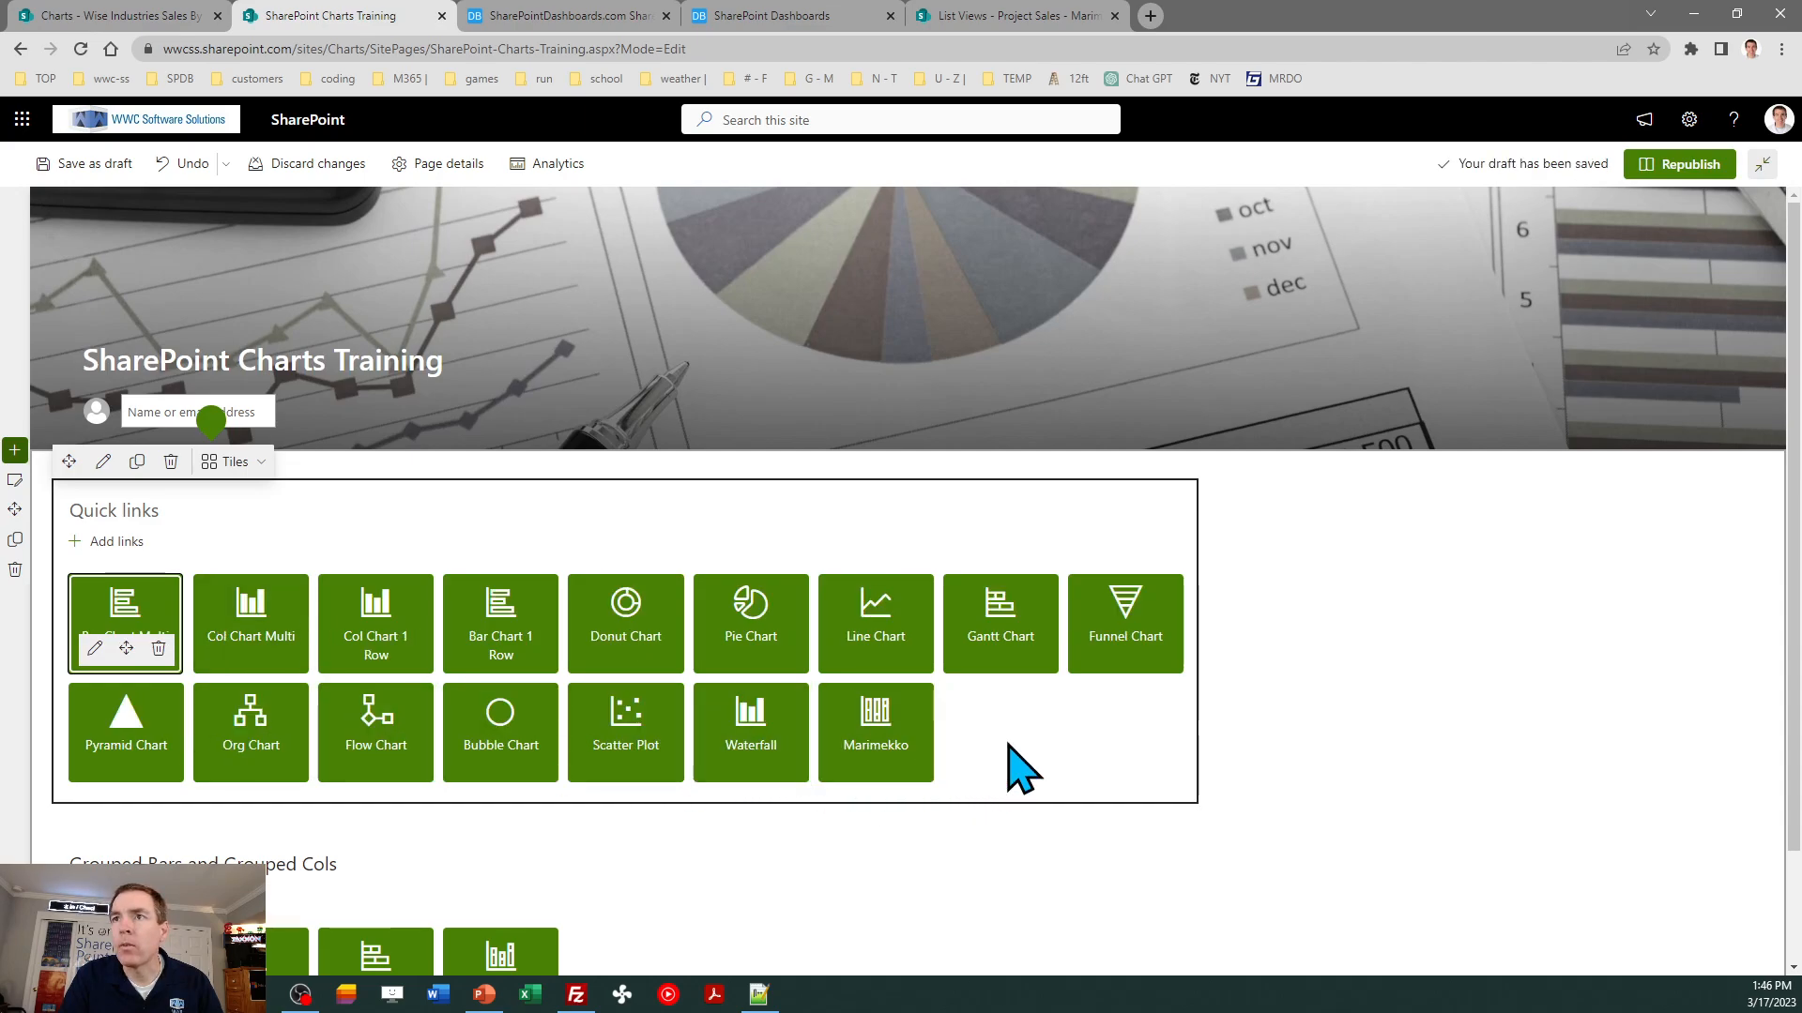
pyautogui.click(1689, 167)
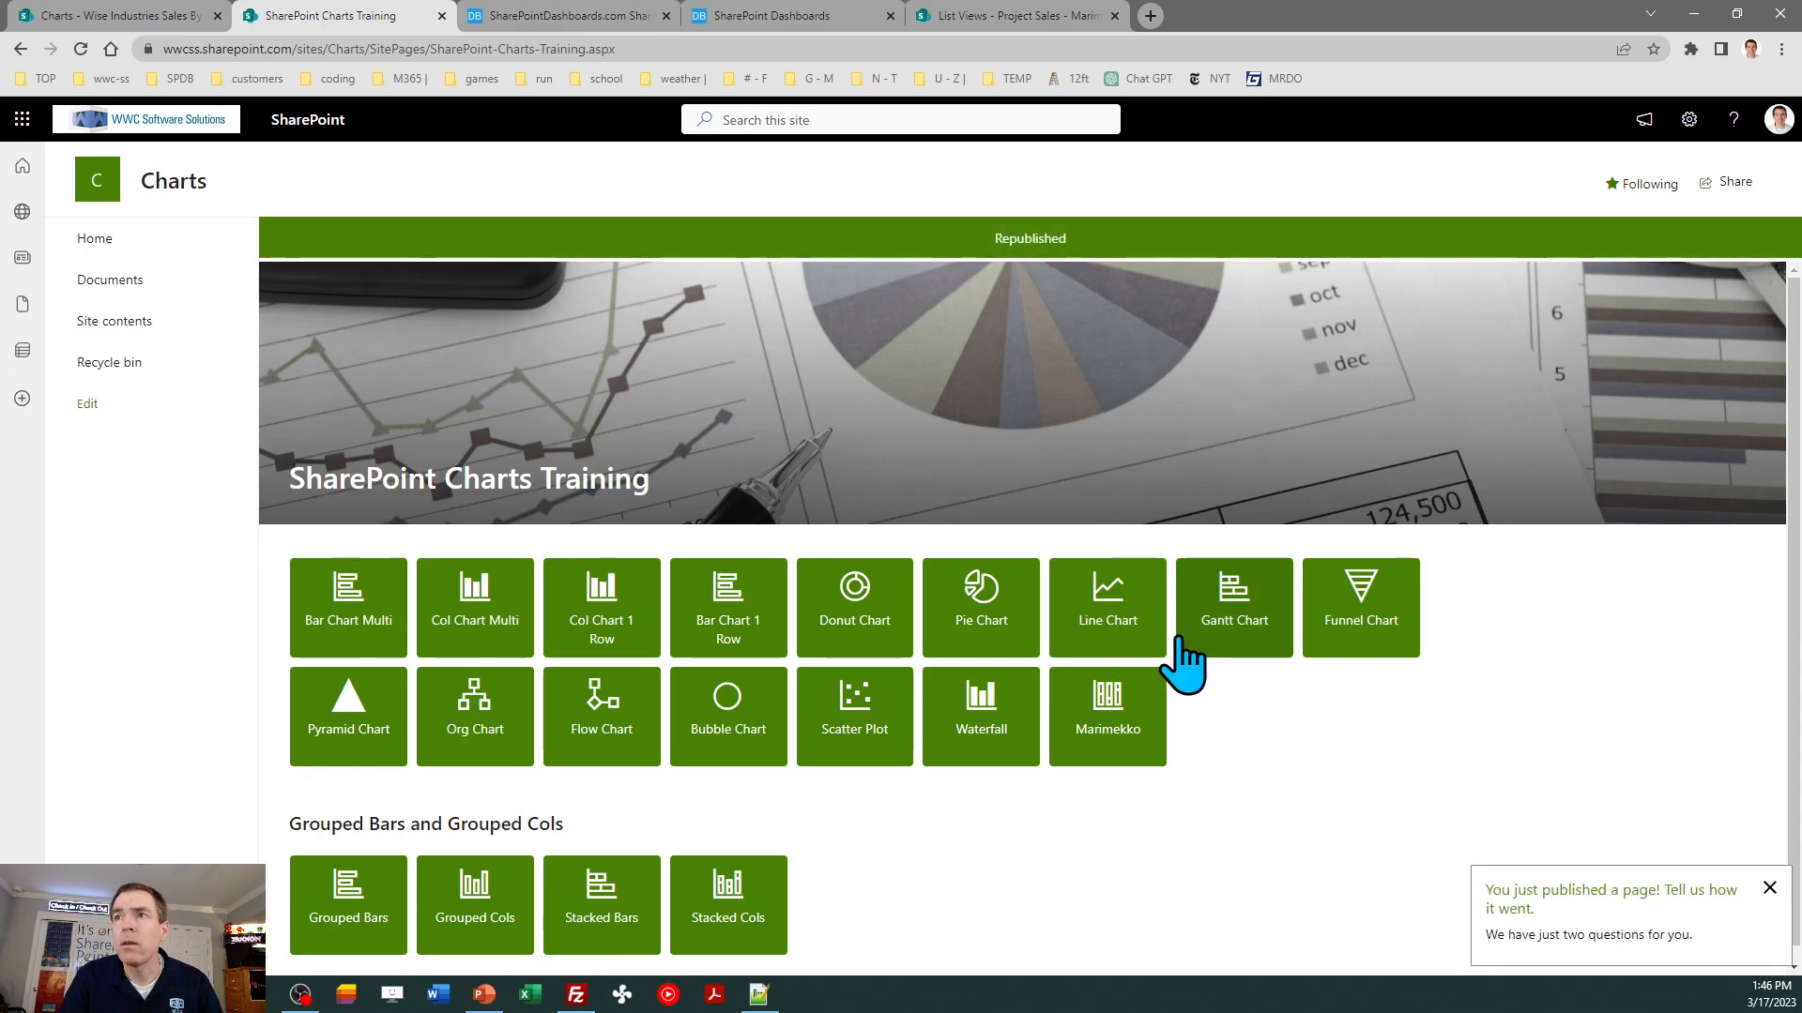
pyautogui.click(1143, 732)
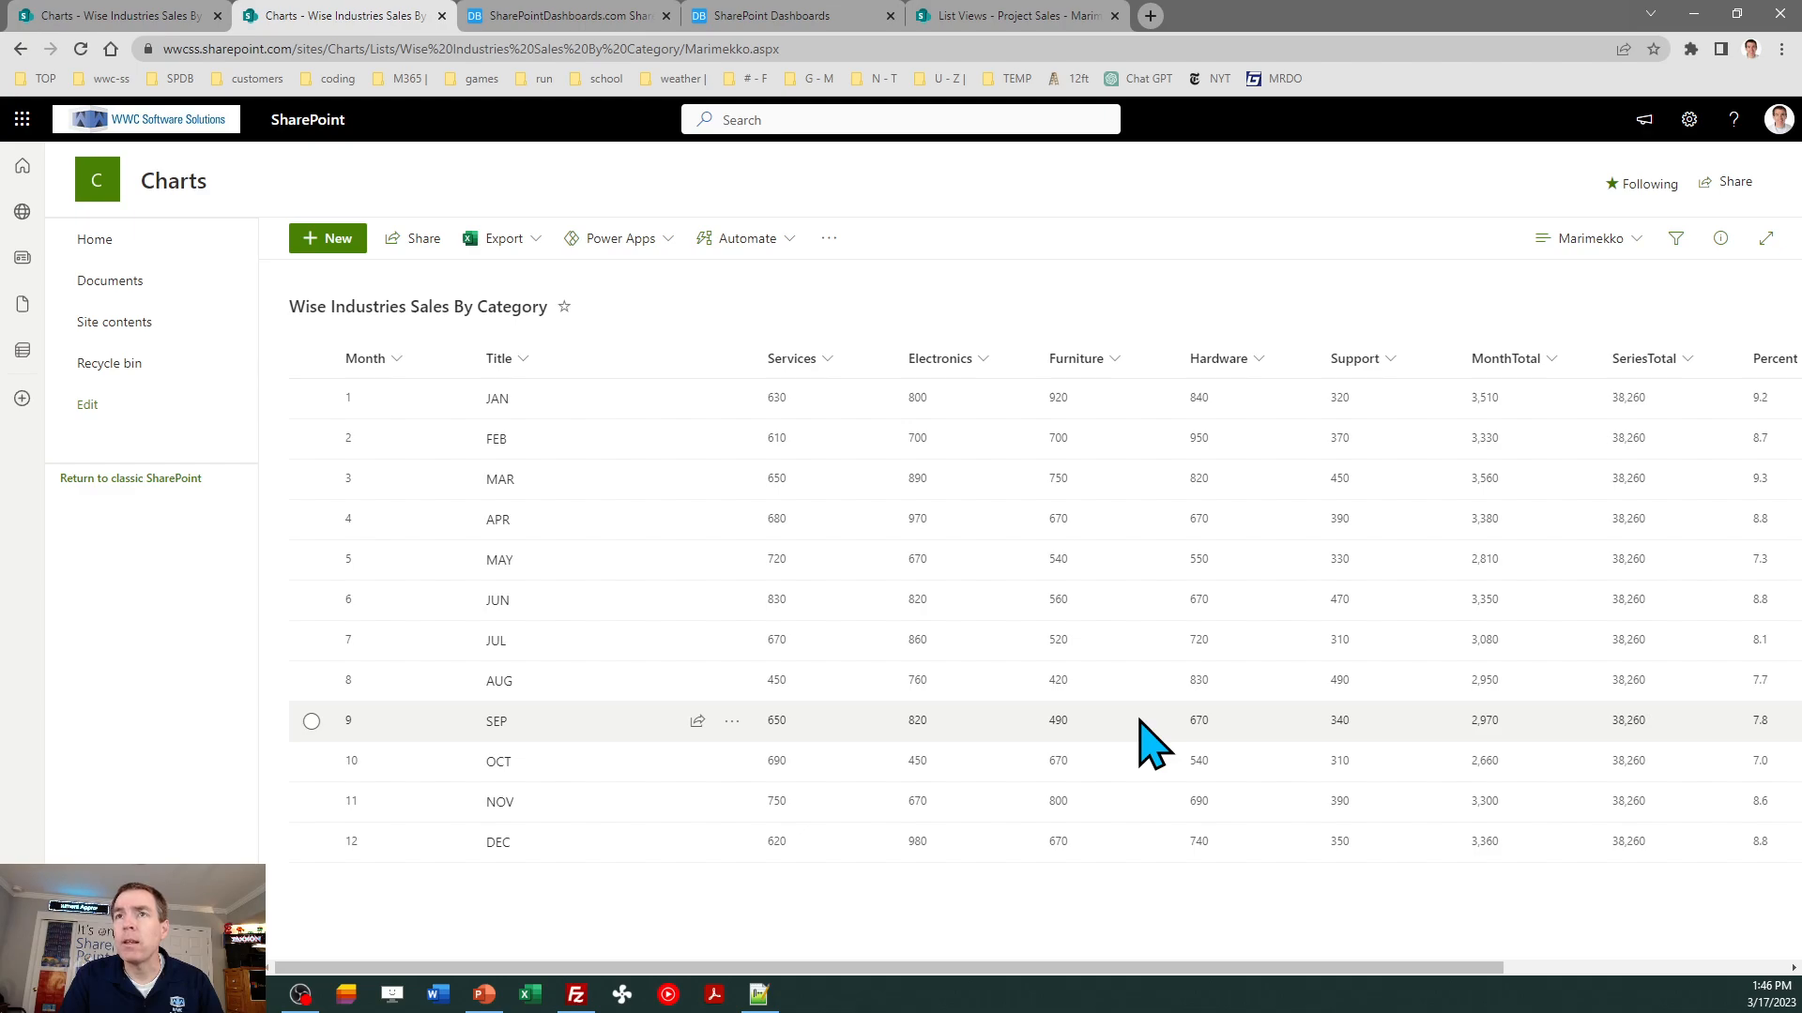
# - Switch to the Dashboard Maker Pro Marimekko template, preview Themes 2 through 5 on the sample chart, and return to Theme 1
pyautogui.click(601, 17)
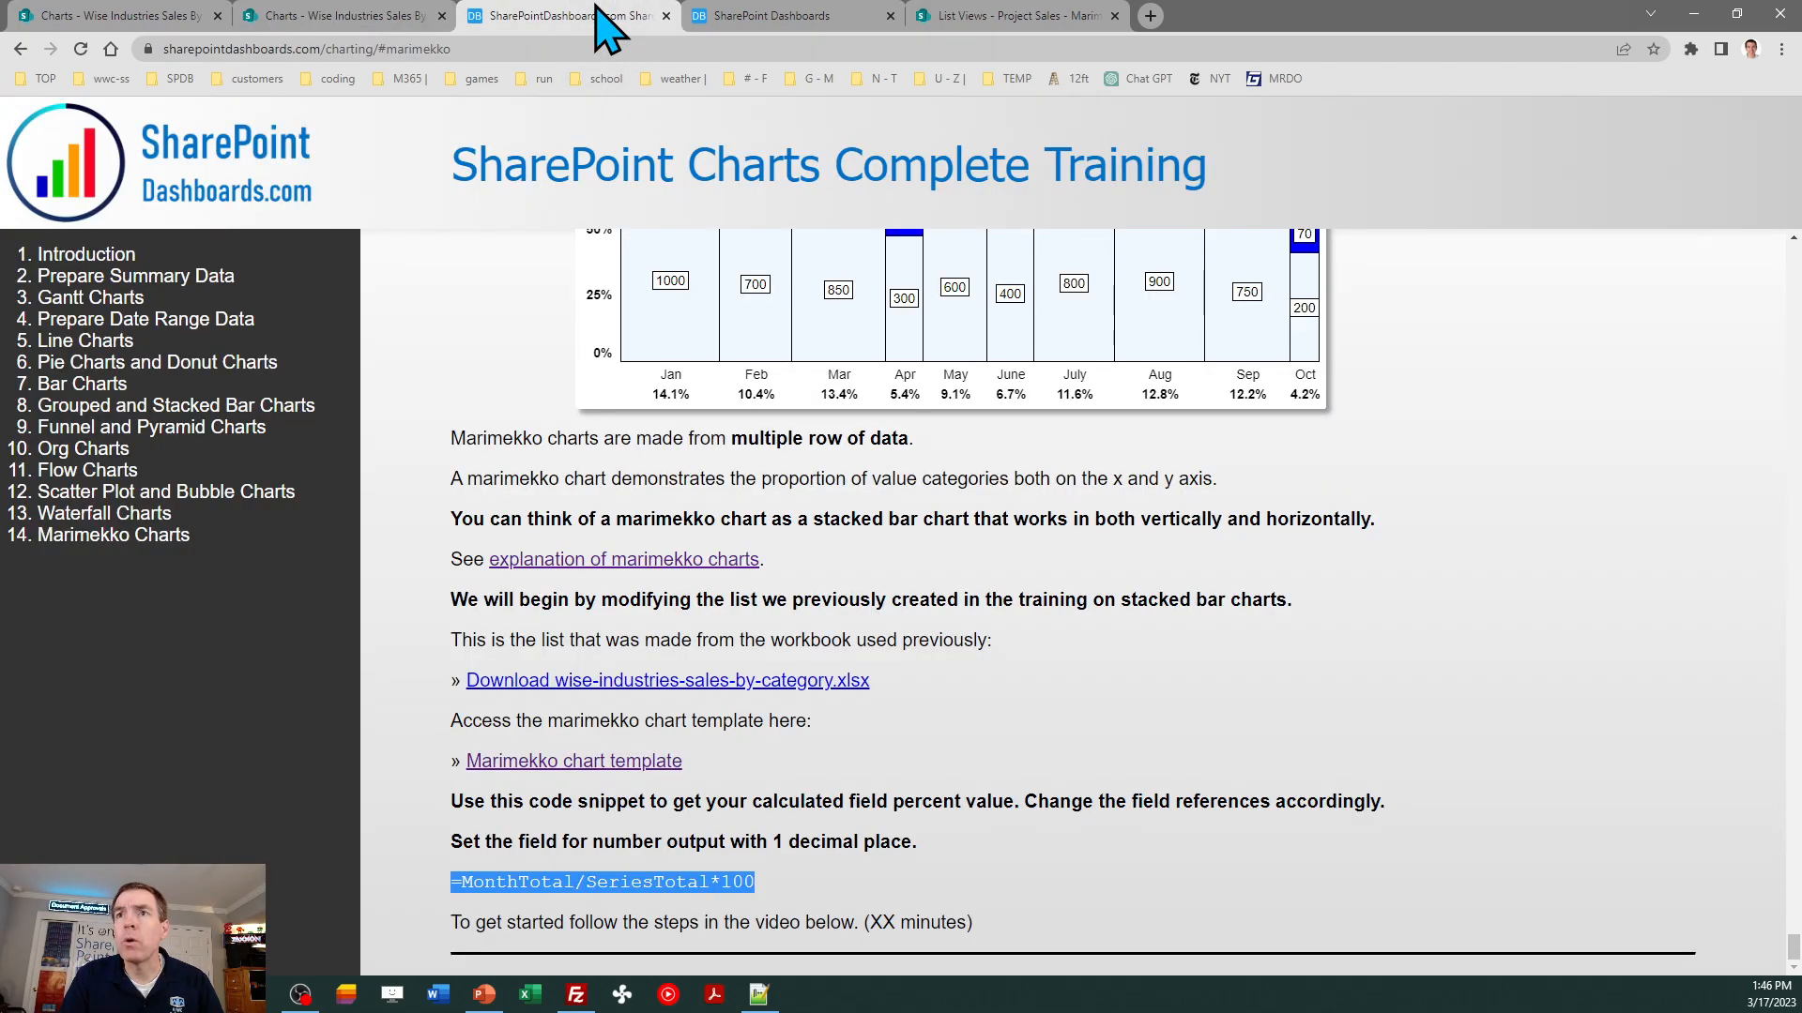
pyautogui.click(768, 19)
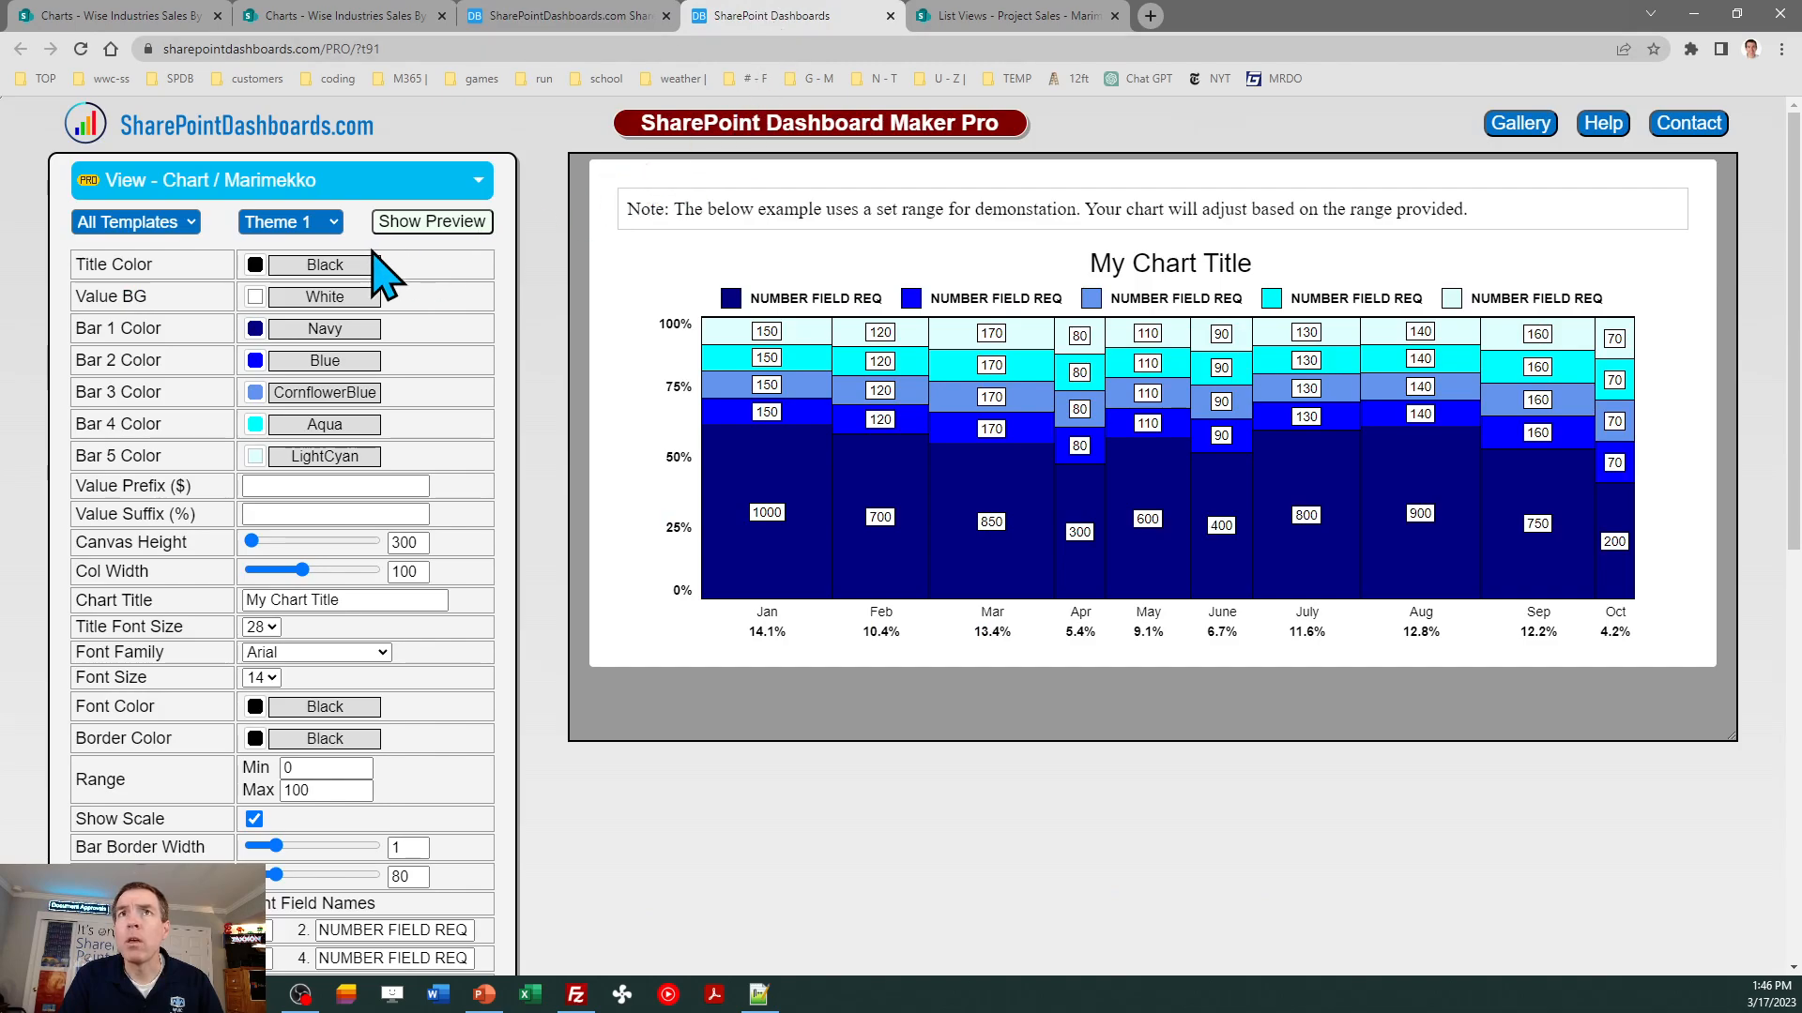
pyautogui.click(329, 233)
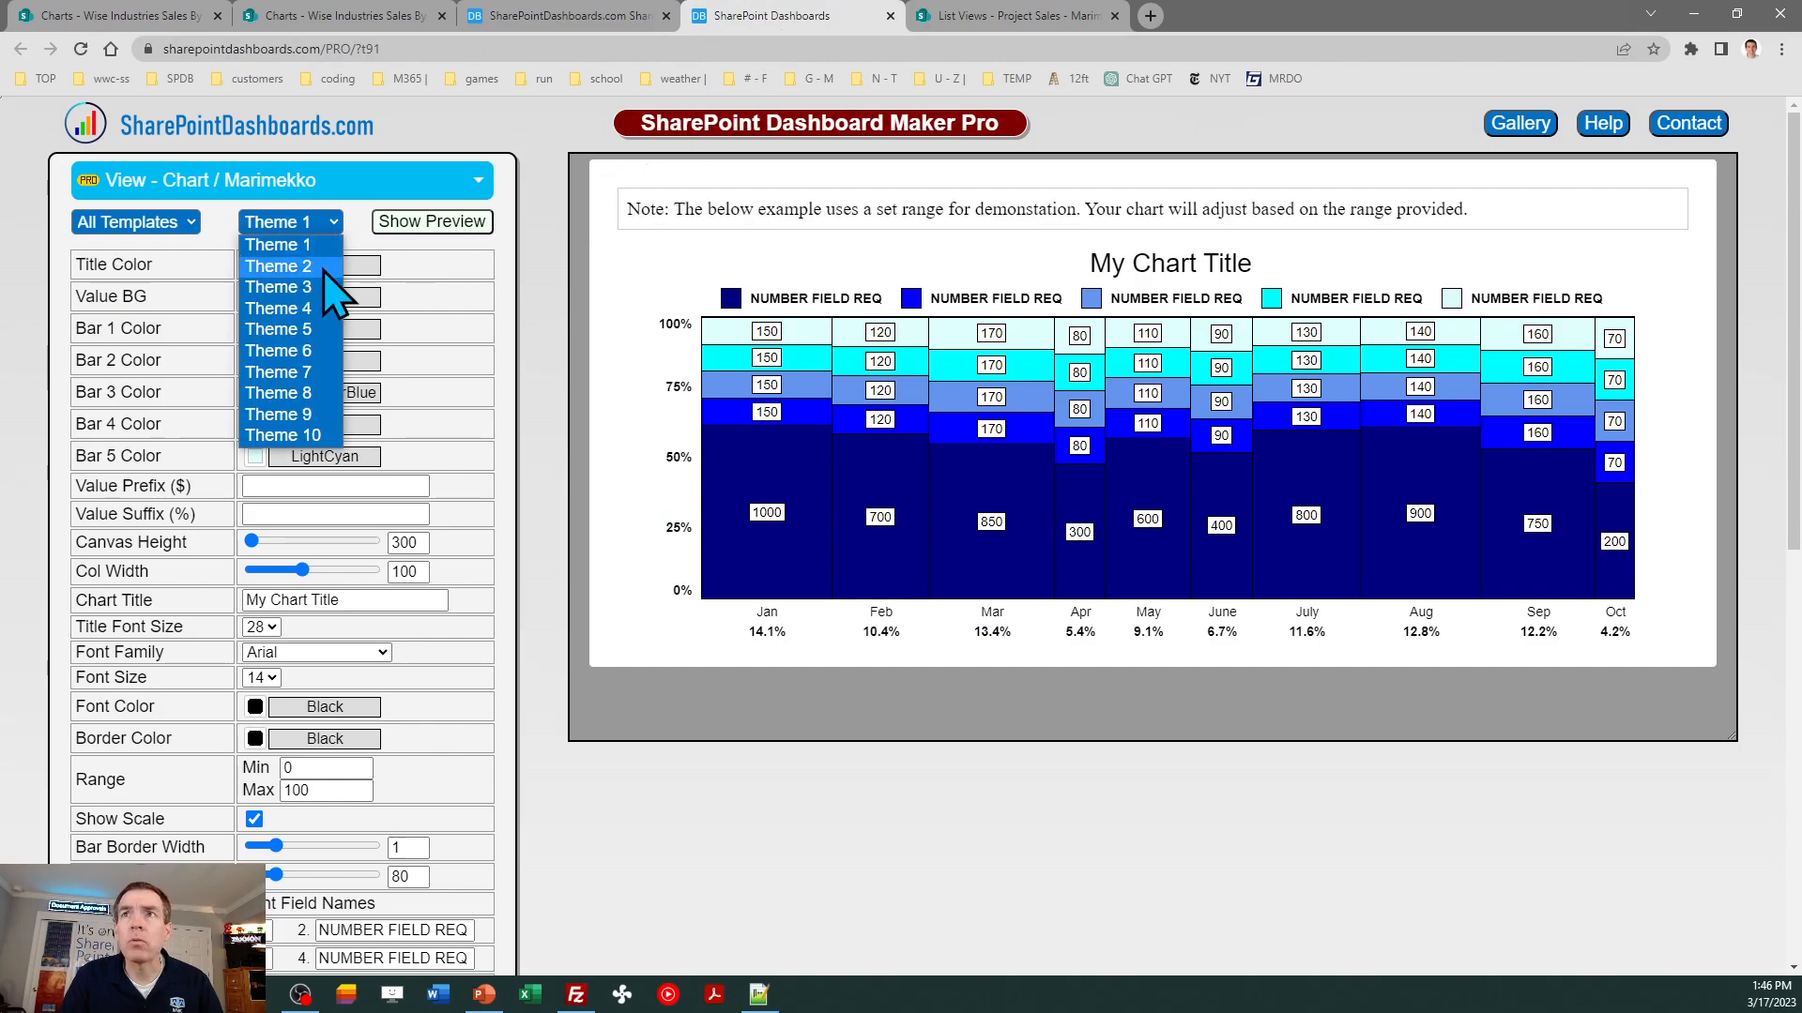
pyautogui.click(327, 245)
pyautogui.click(325, 237)
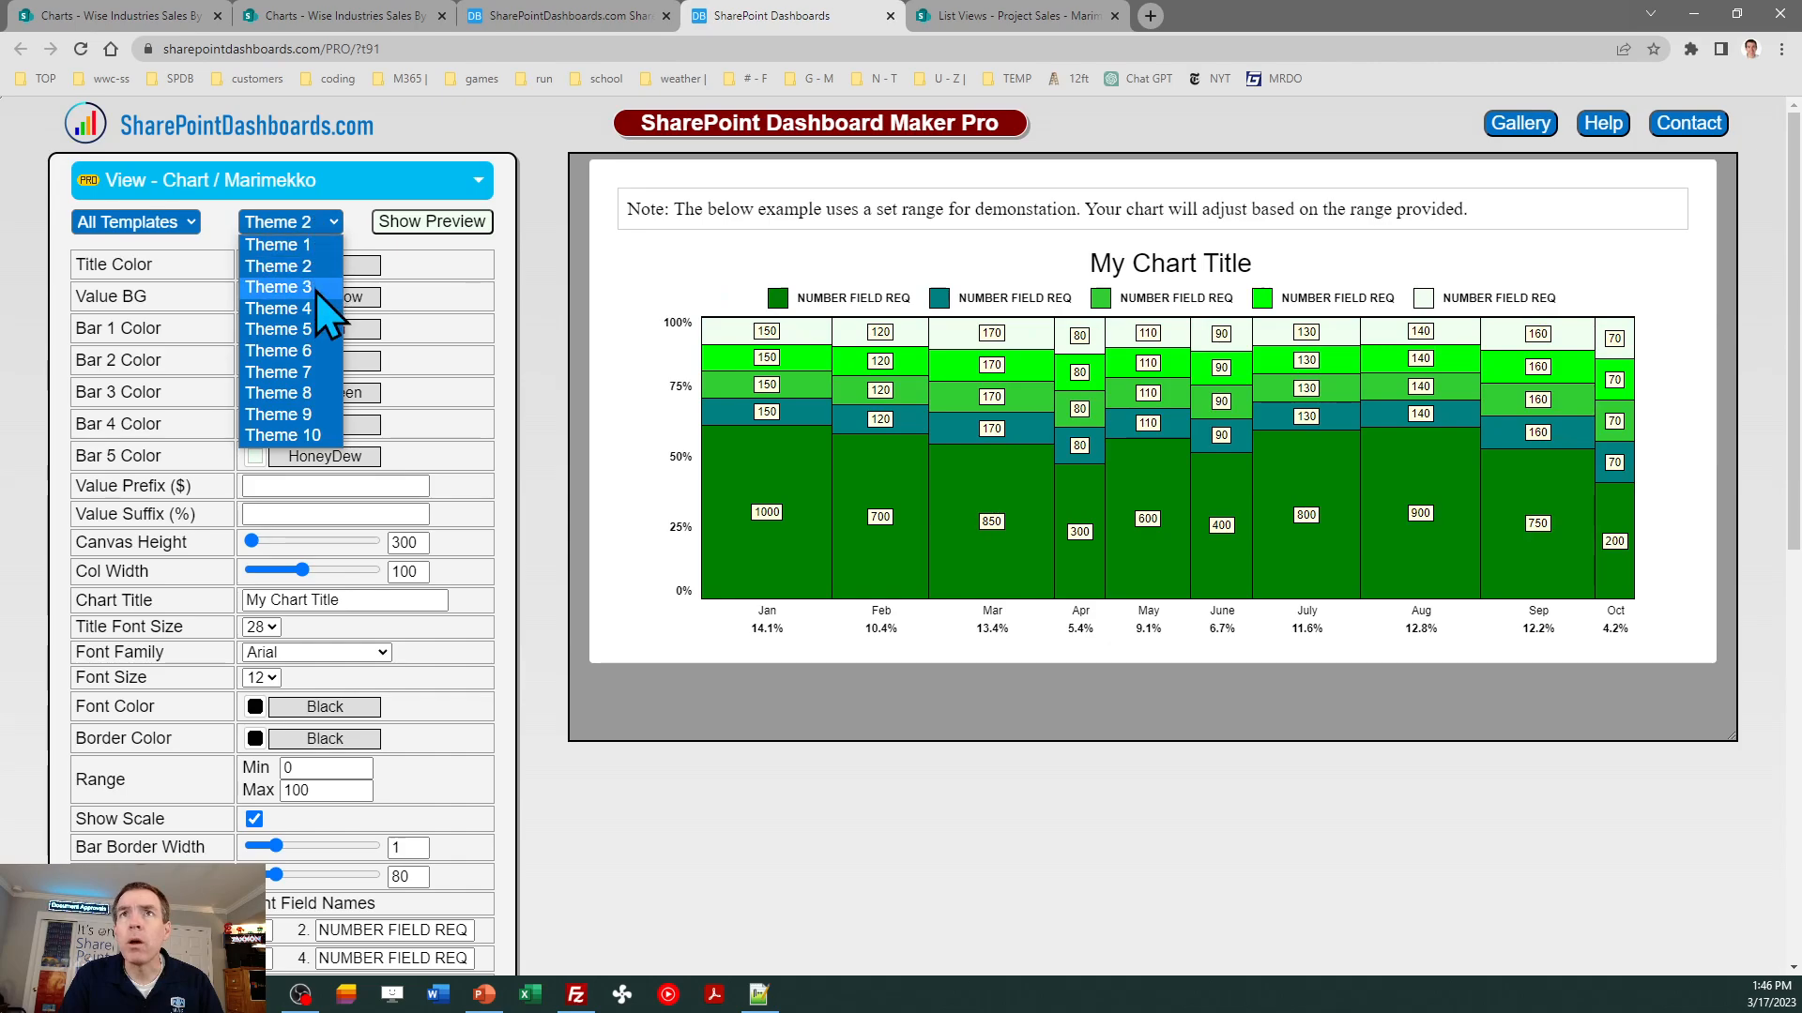
pyautogui.click(316, 287)
pyautogui.click(324, 222)
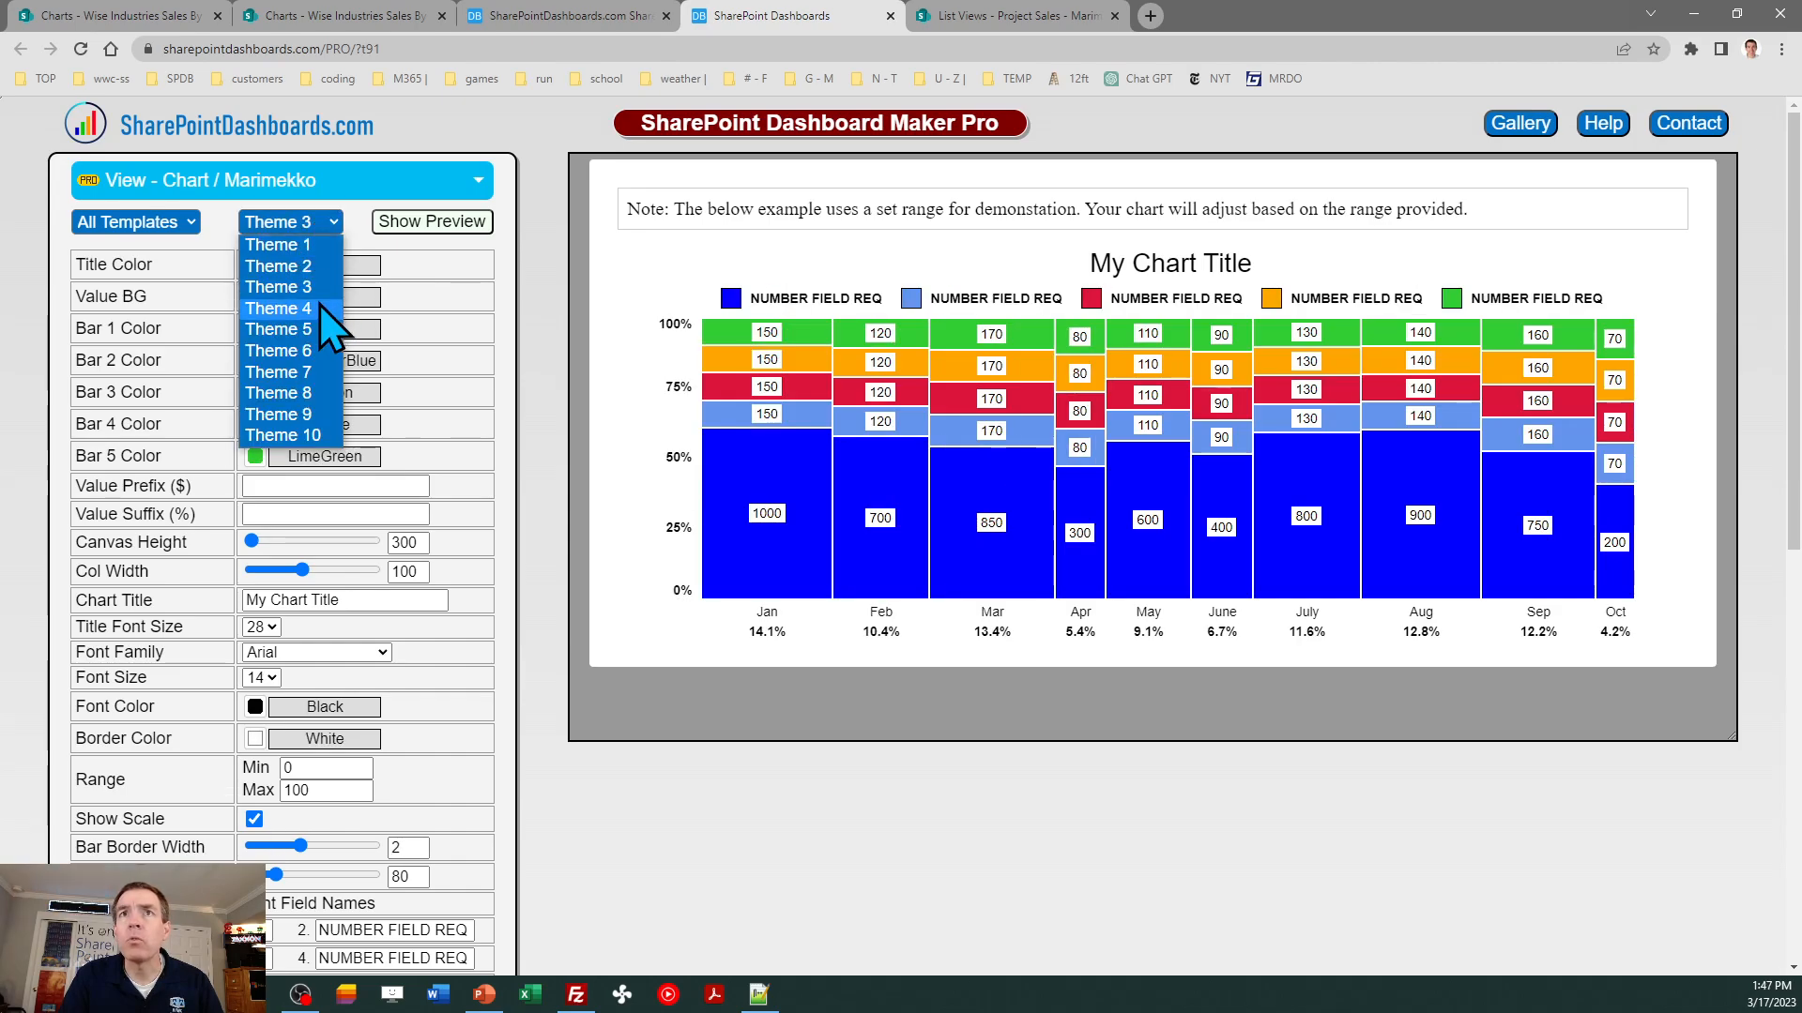
pyautogui.click(320, 308)
pyautogui.click(311, 222)
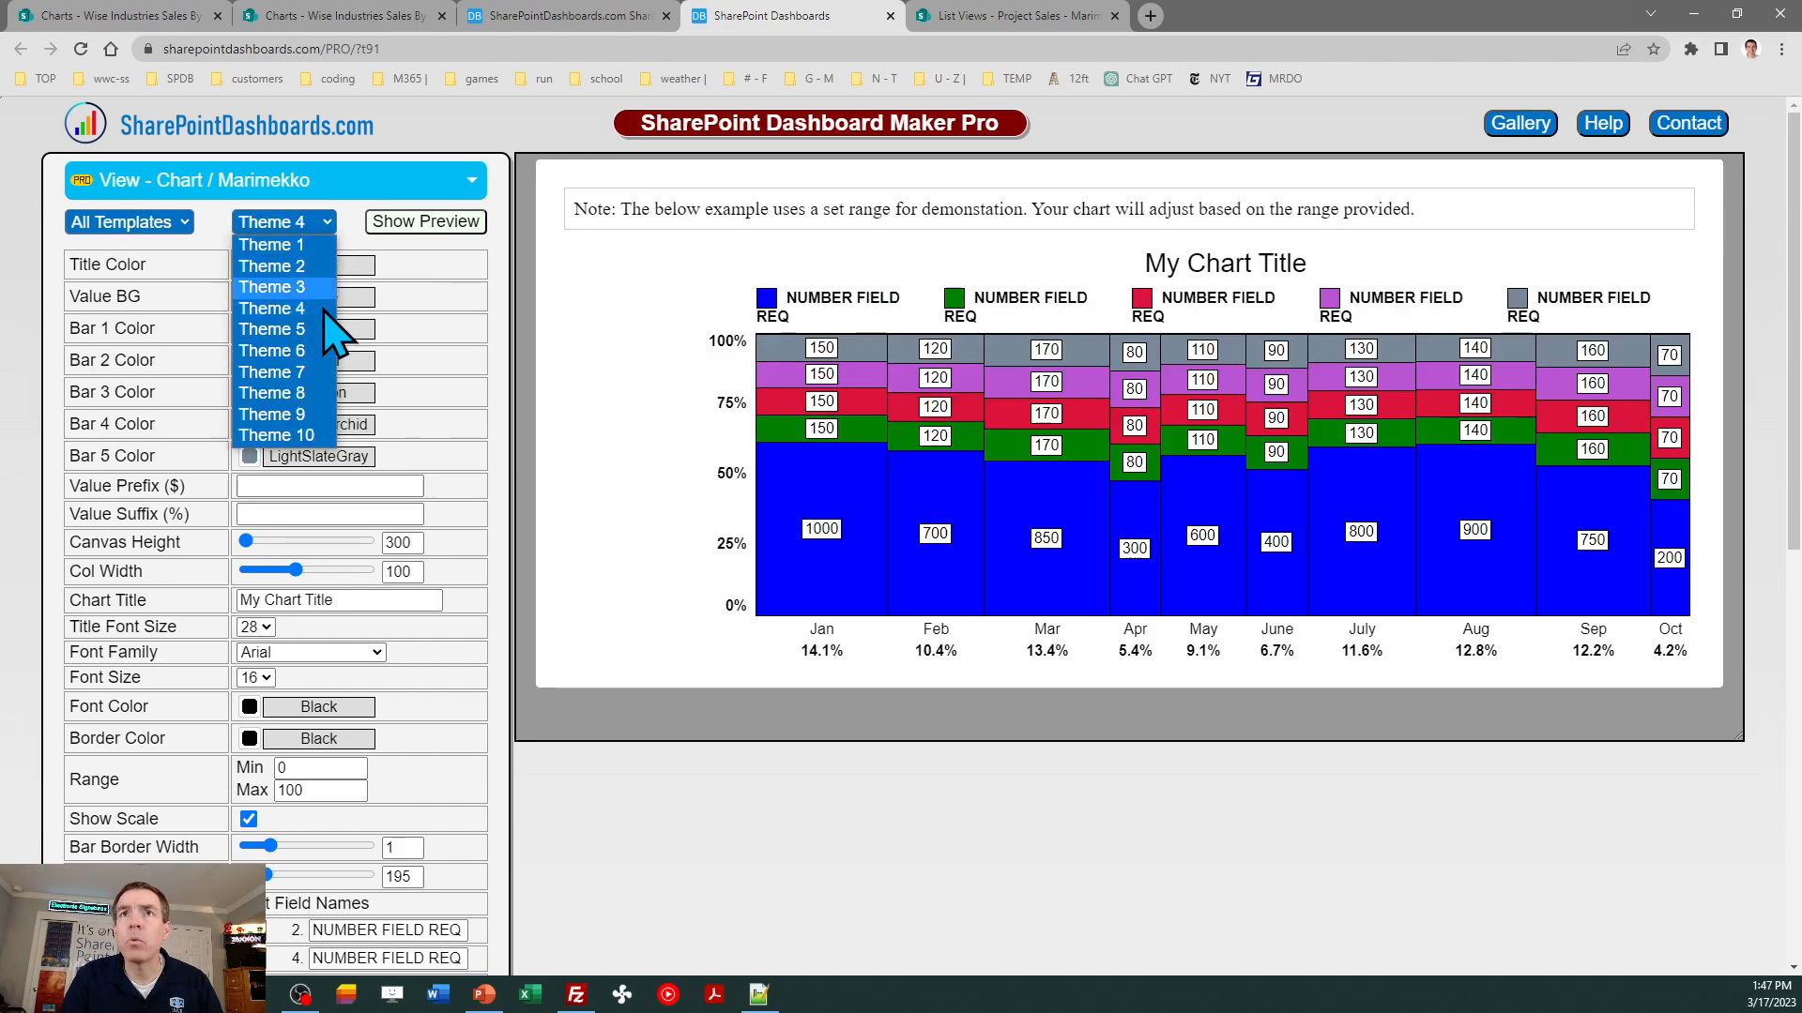
pyautogui.click(325, 330)
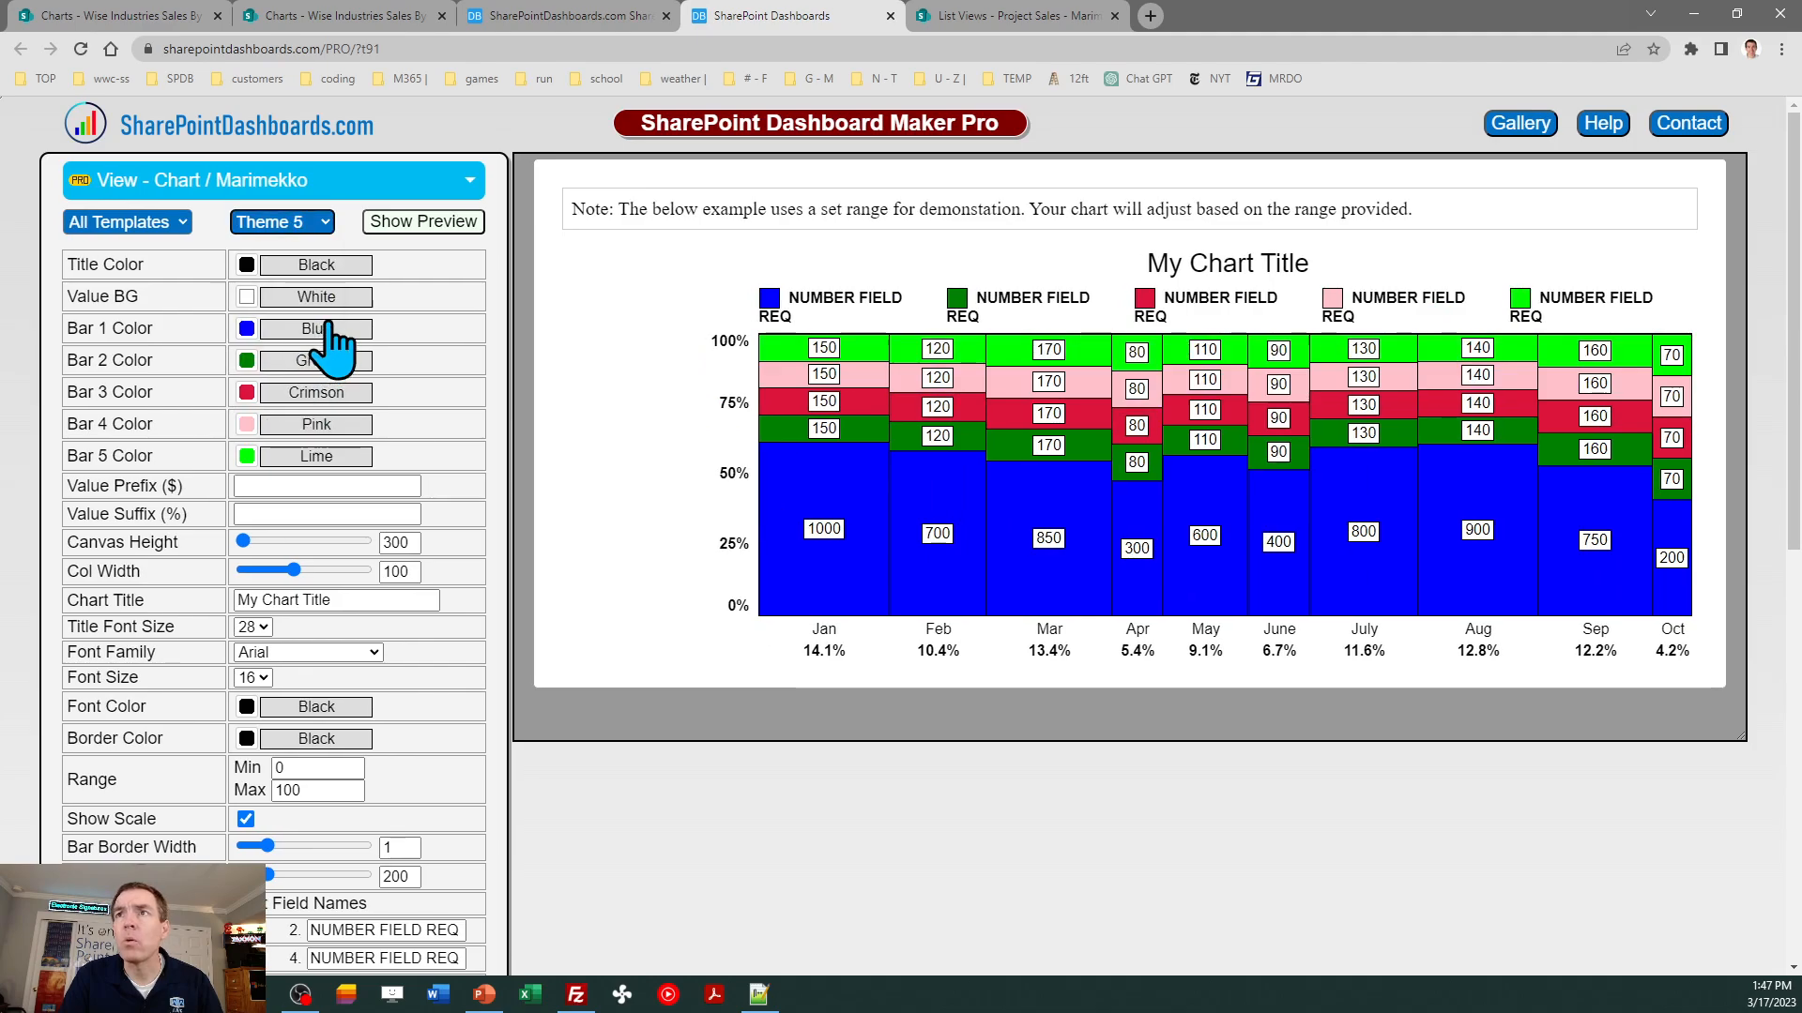
pyautogui.click(319, 230)
pyautogui.click(313, 248)
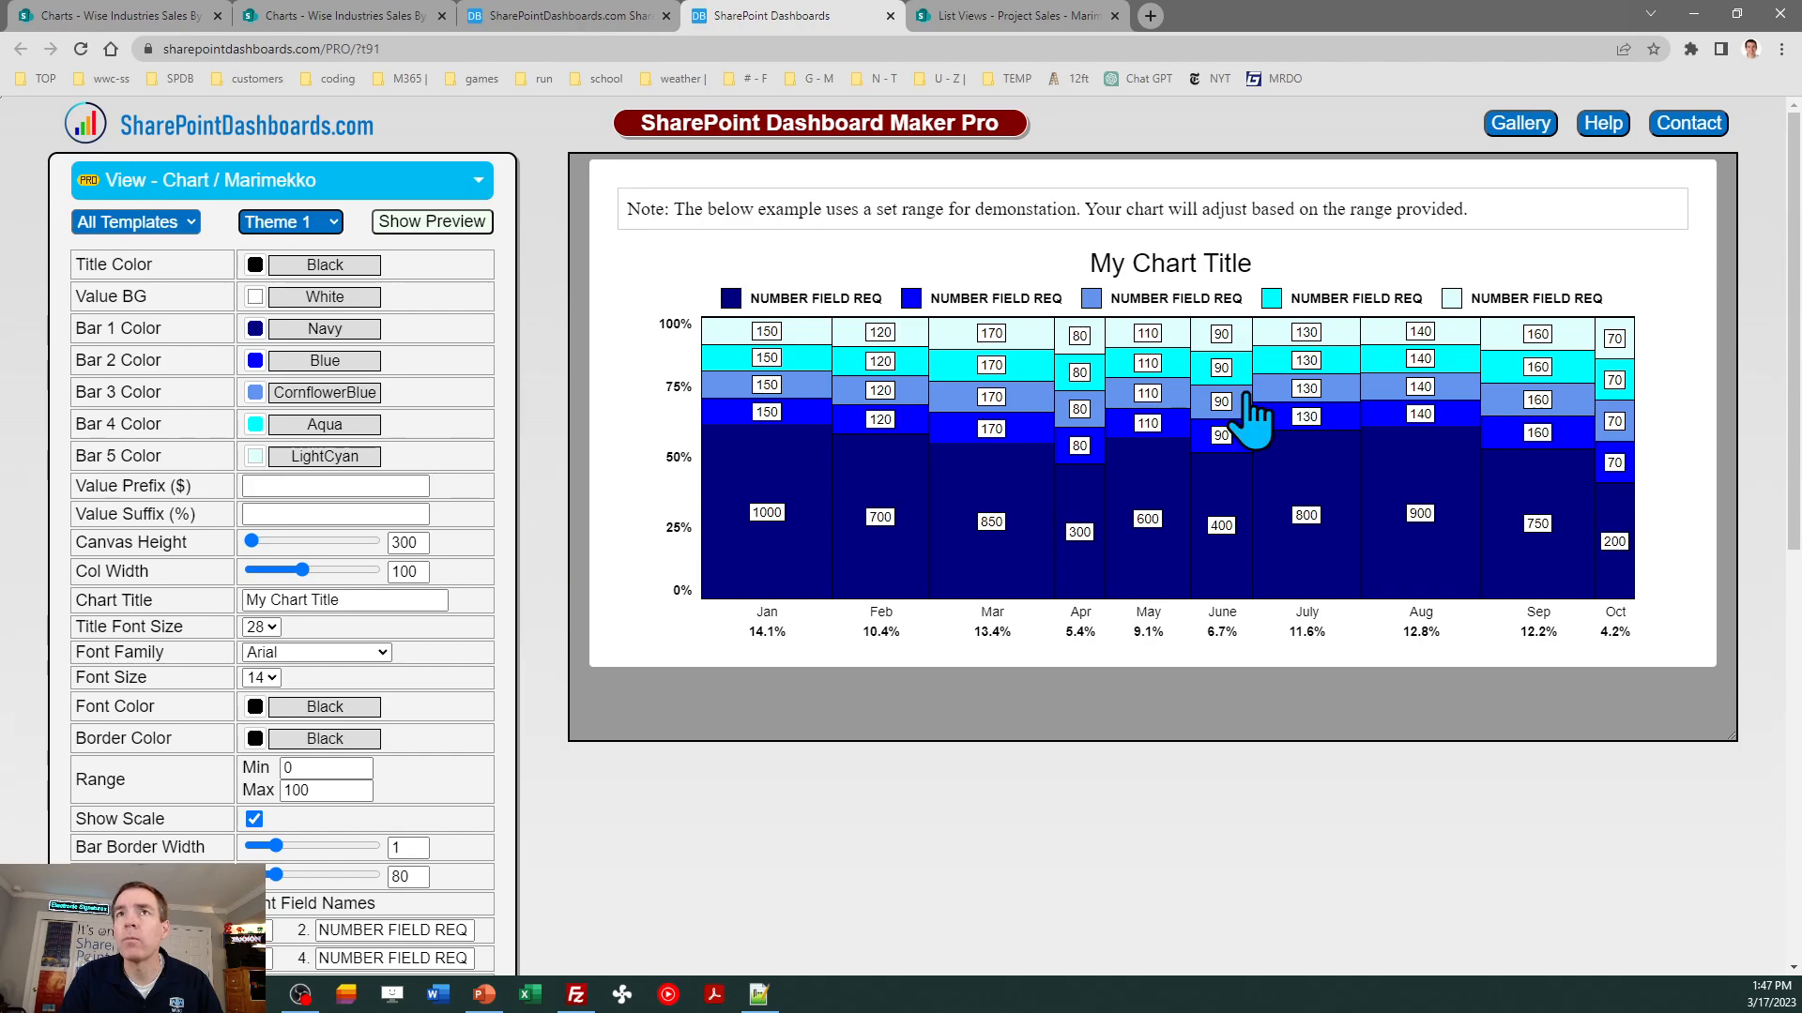
# - Set the template's first three SharePoint field names to Title, Services and Electronics, matching the list's columns
pyautogui.moveTo(1797, 274); pyautogui.dragTo(1797, 450)
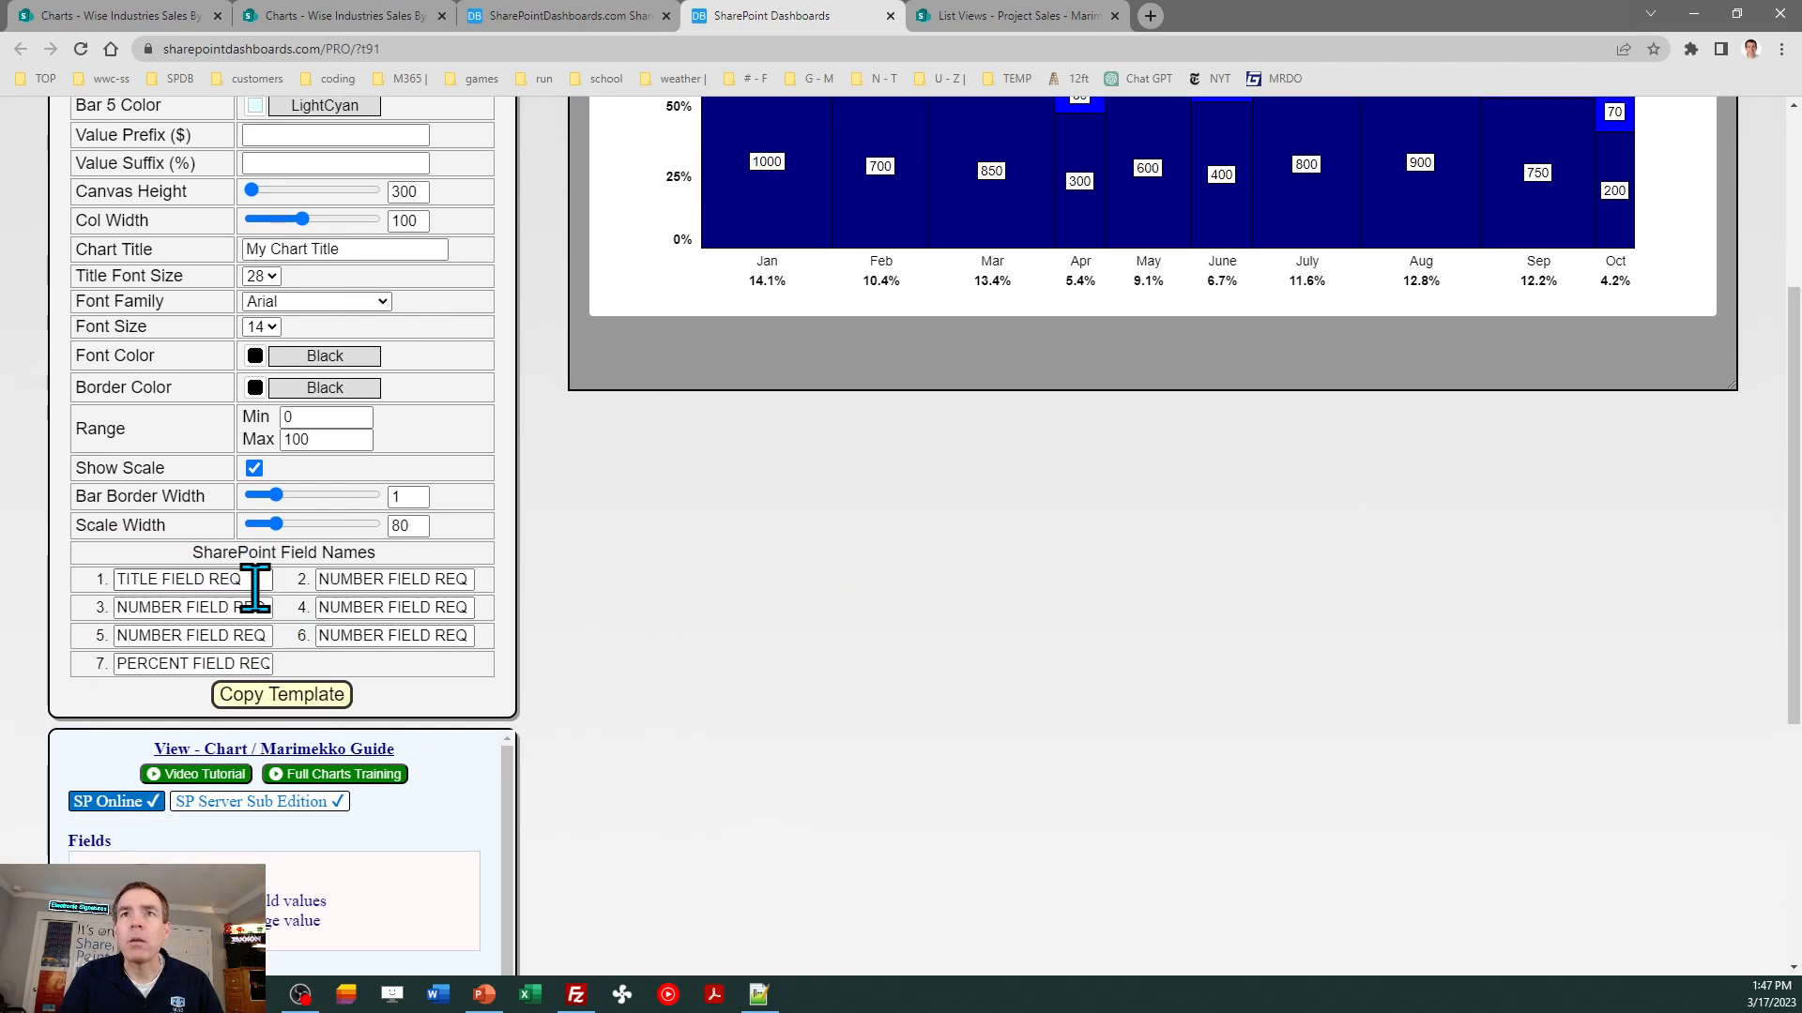
pyautogui.moveTo(261, 584); pyautogui.dragTo(97, 583)
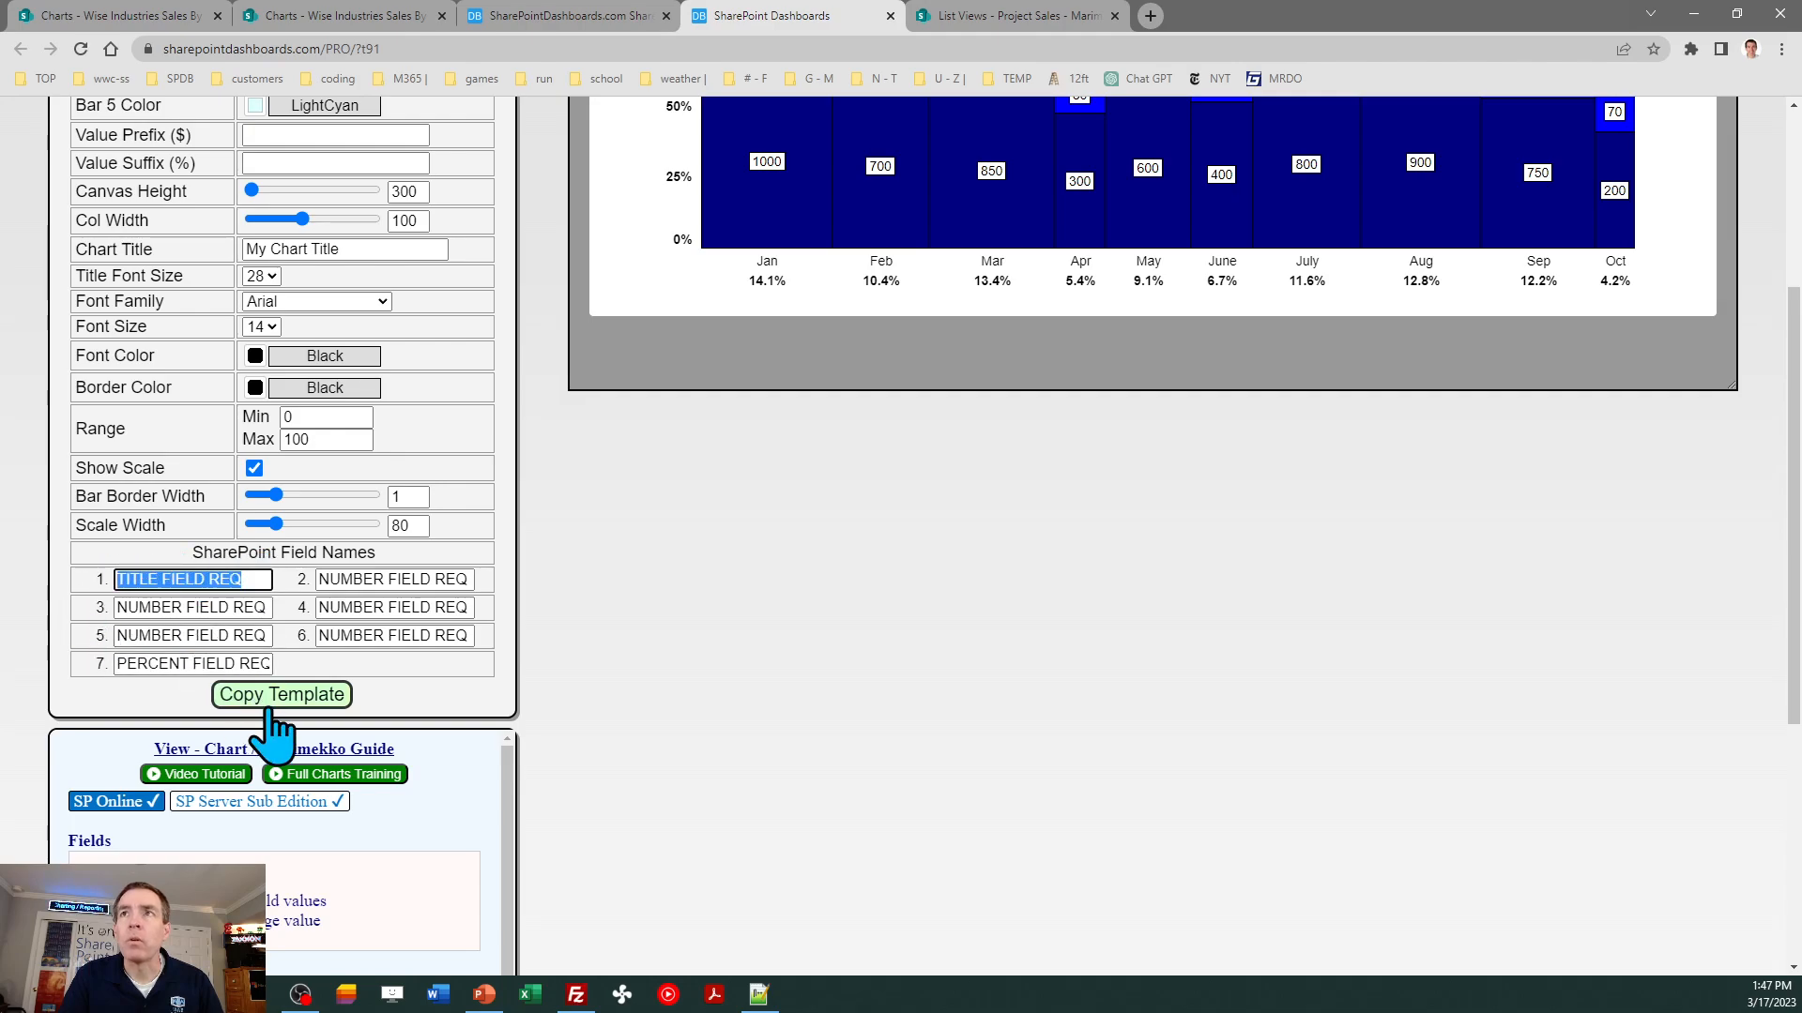
pyautogui.write('Title')
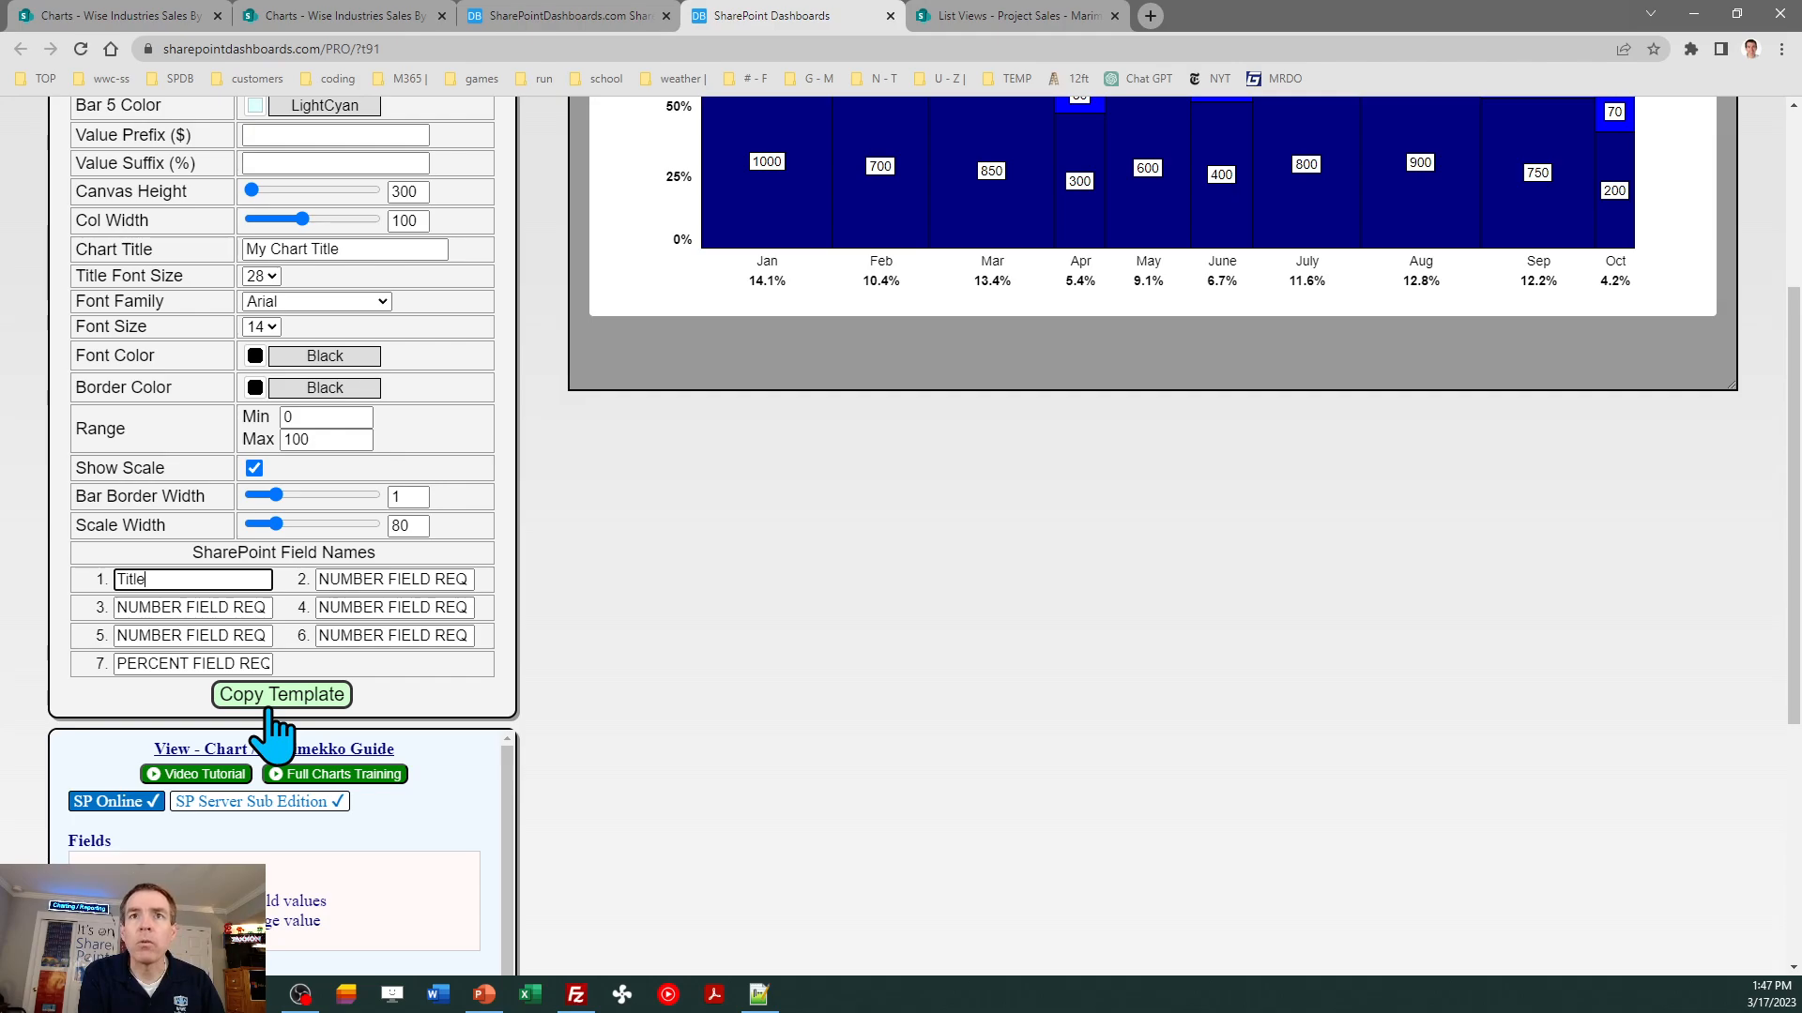
pyautogui.press('Tab')
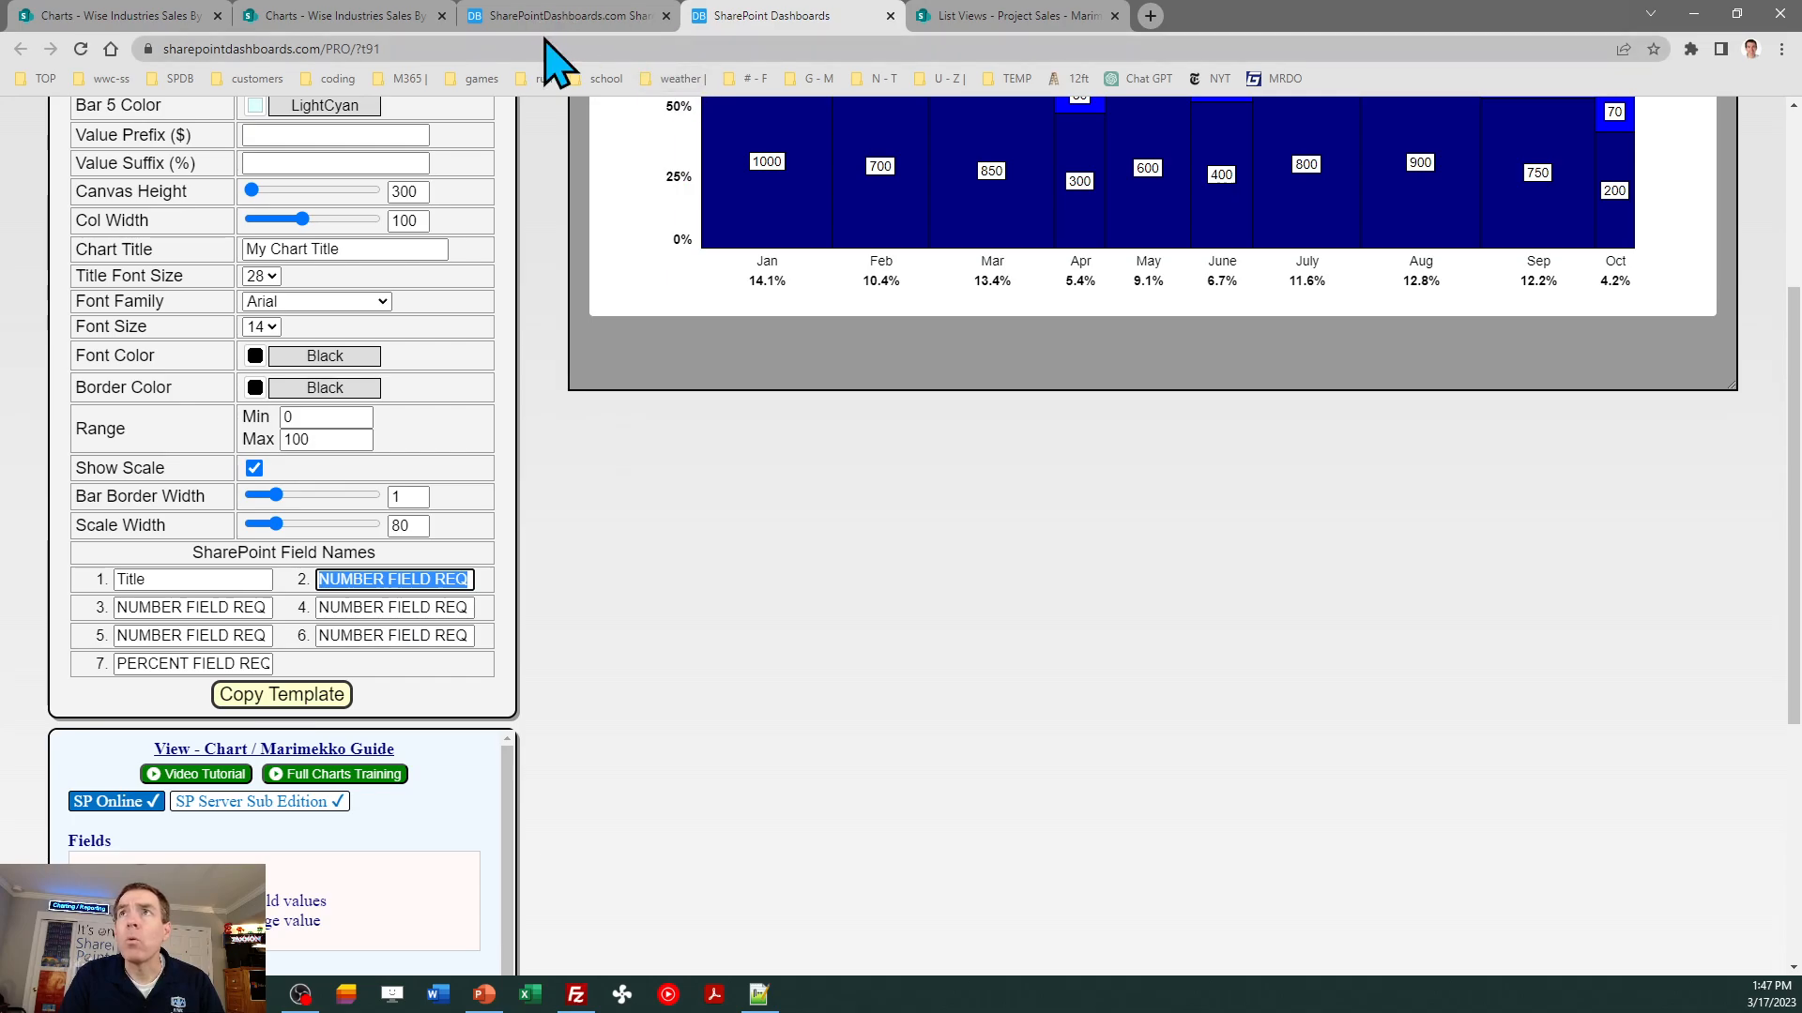
pyautogui.click(351, 16)
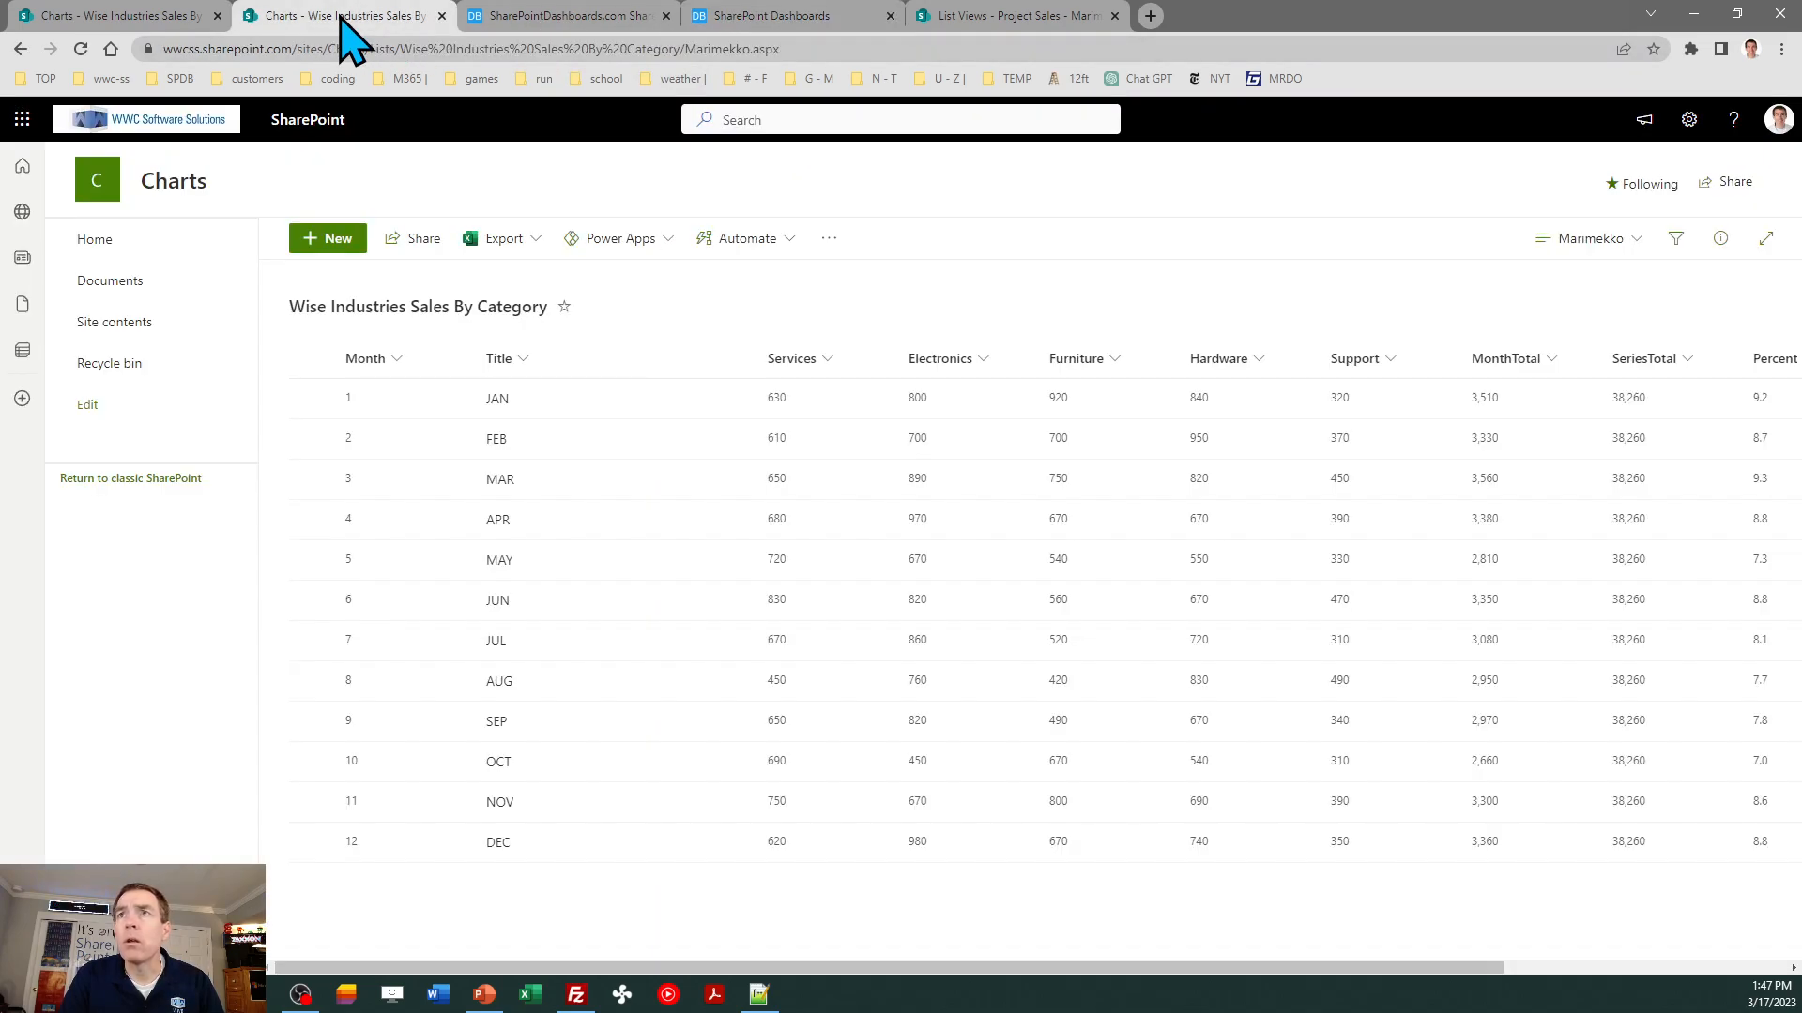
pyautogui.click(738, 18)
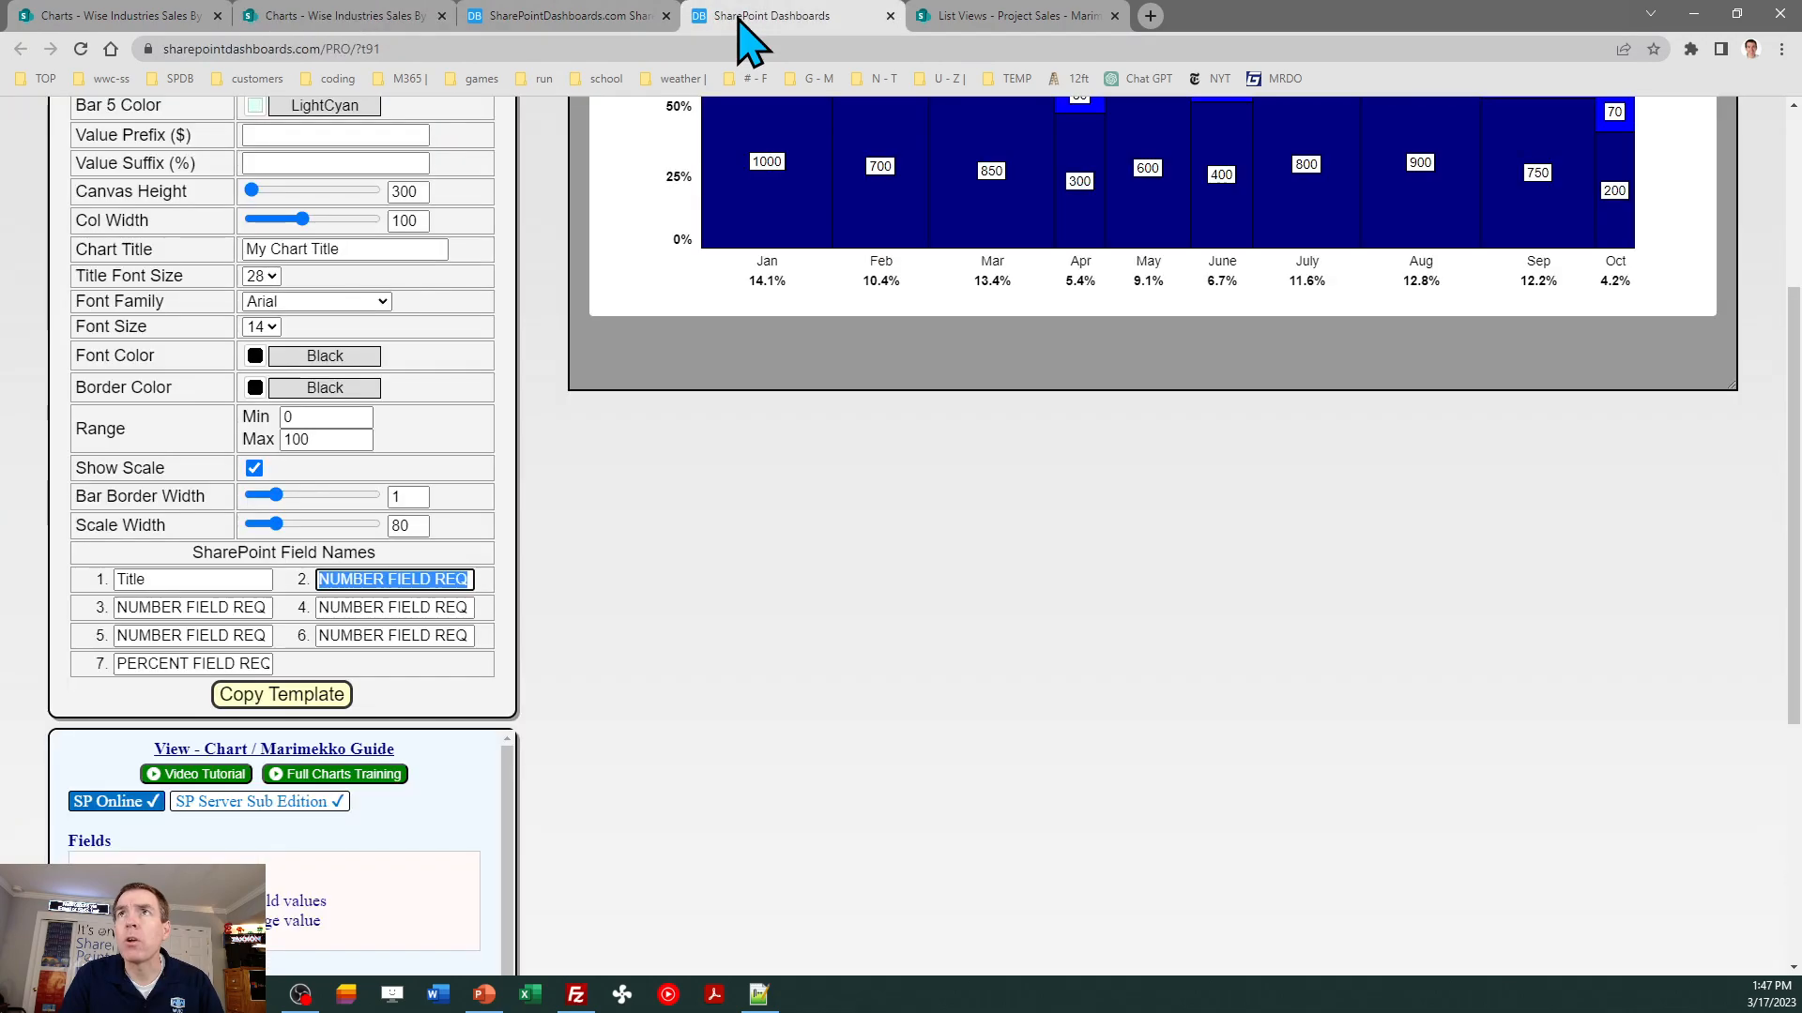
pyautogui.write('Services')
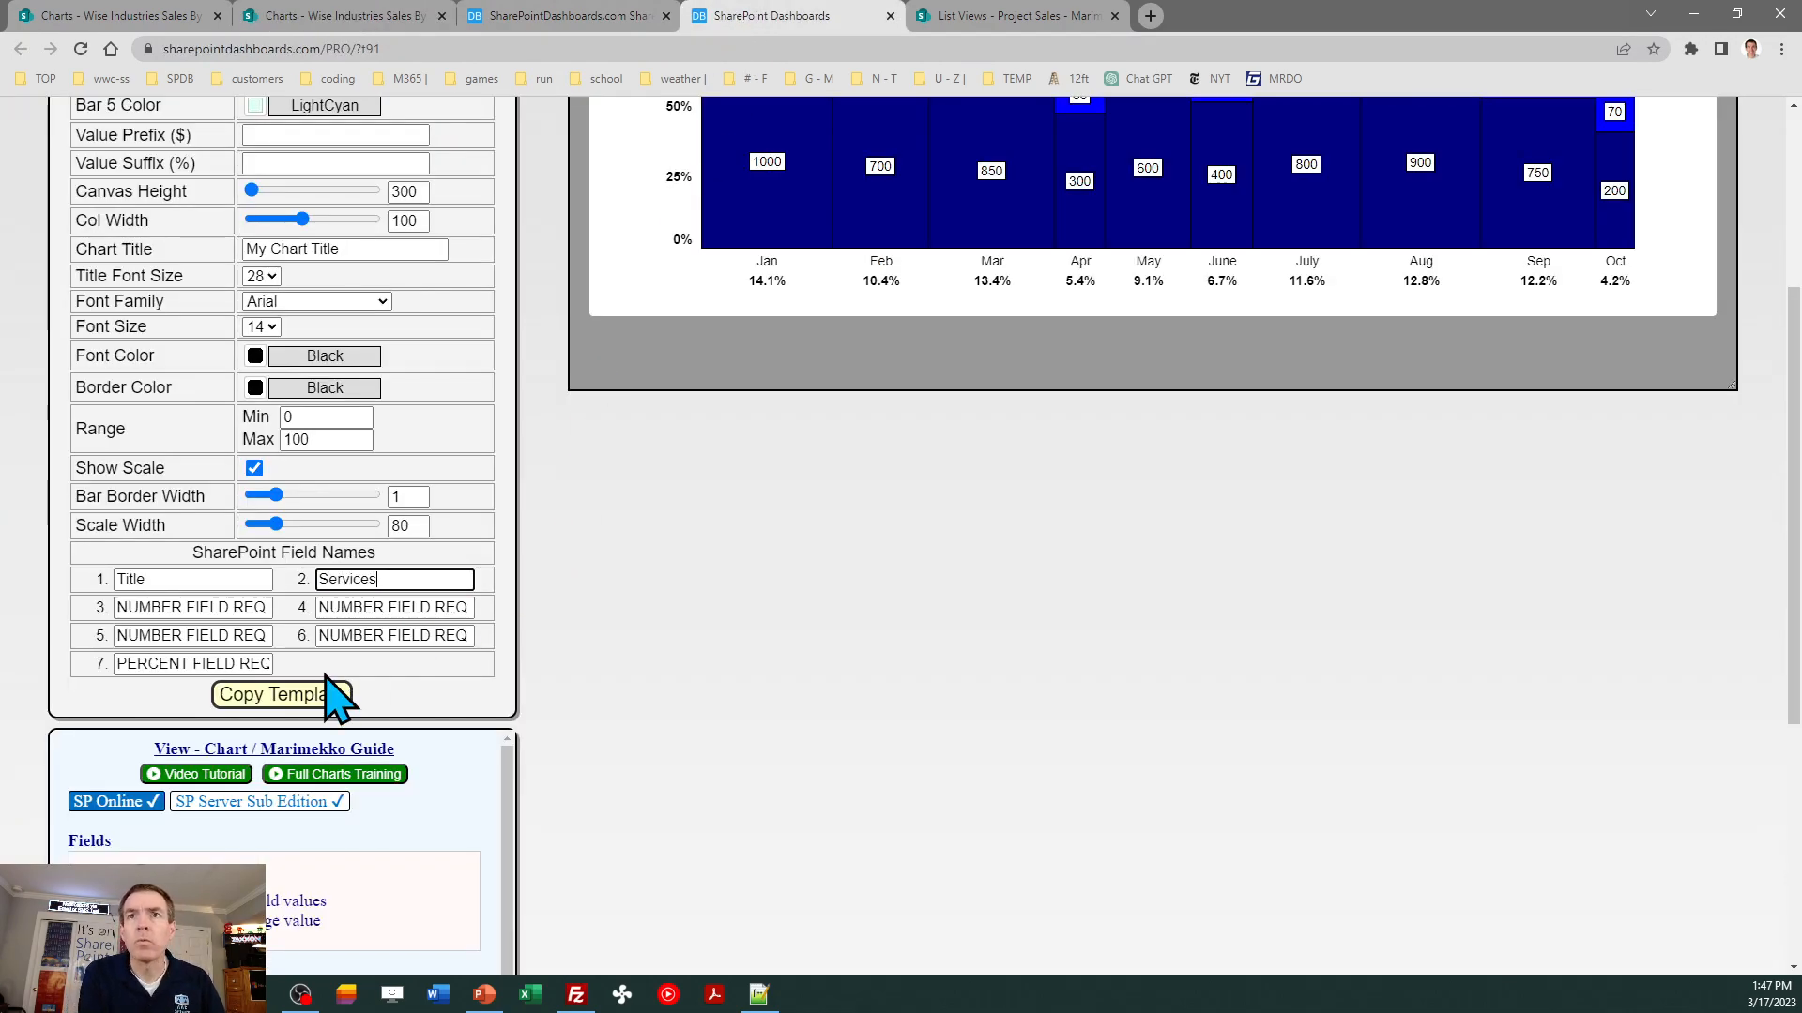
pyautogui.press('Tab')
pyautogui.write('E')
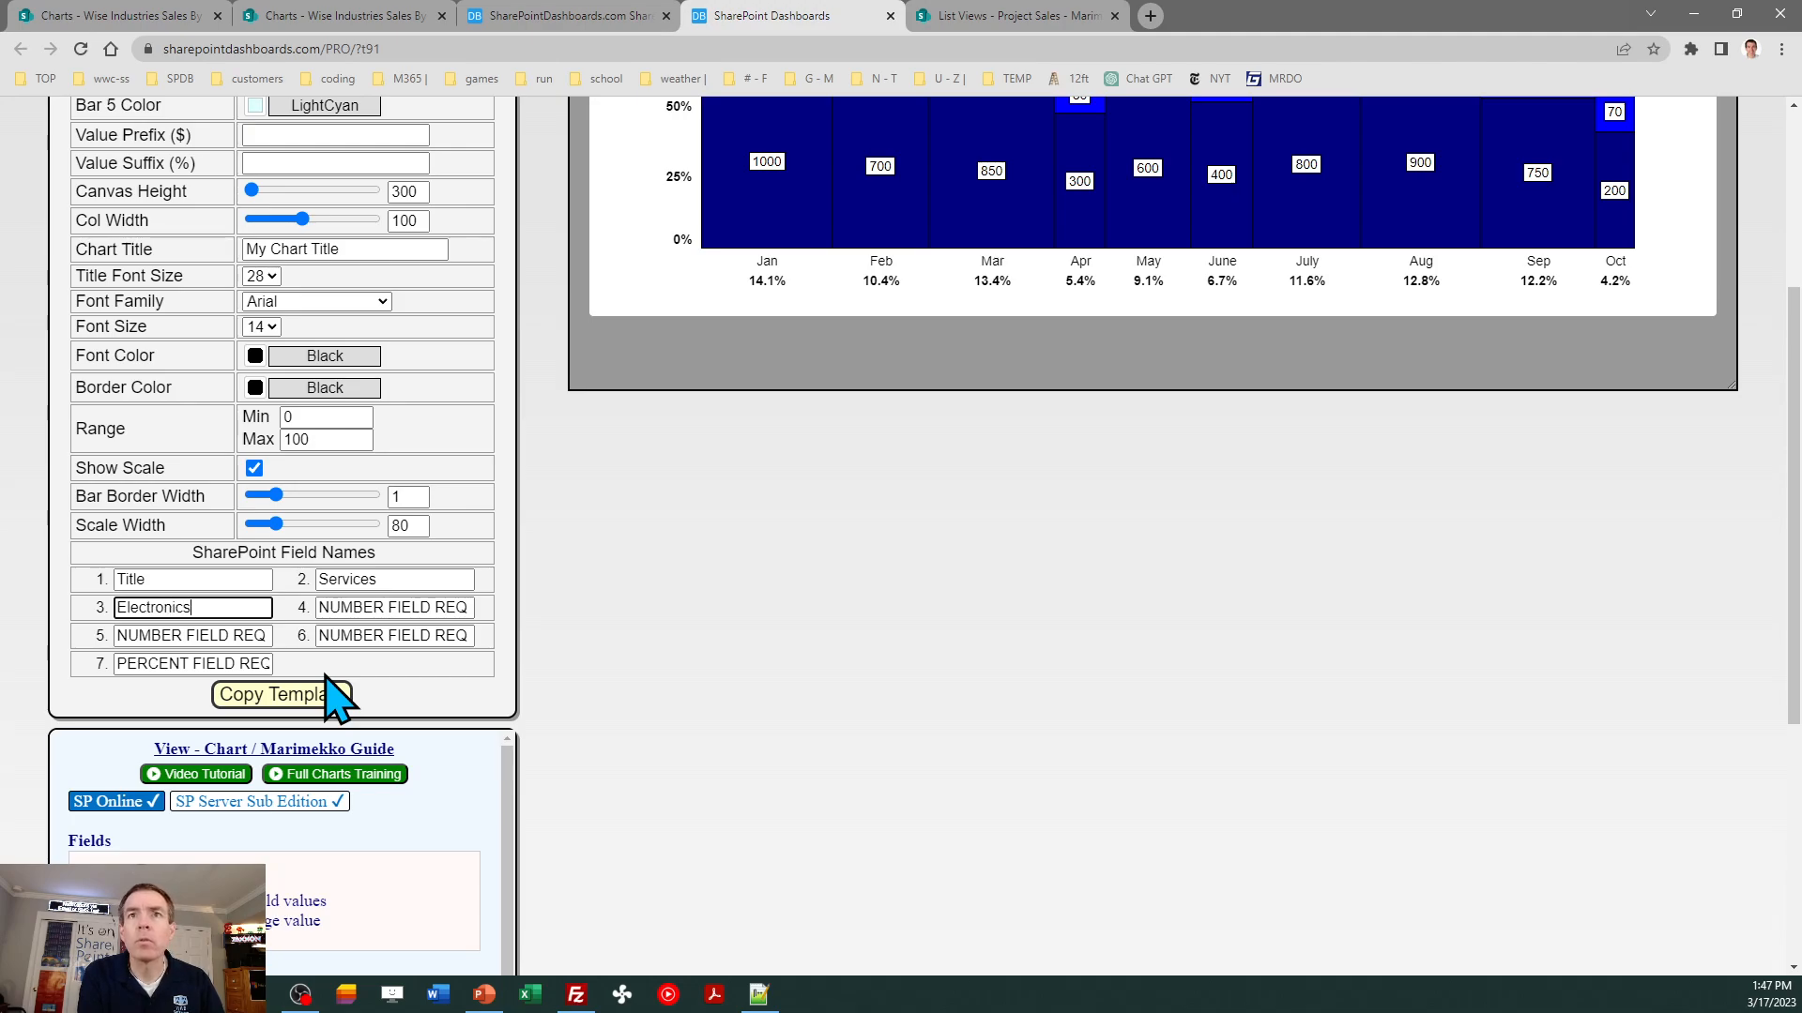
pyautogui.write('lectronics')
pyautogui.press('Tab')
# - Check the list's column names and set the template's fourth and fifth field names to Furniture and Hardware
pyautogui.click(356, 16)
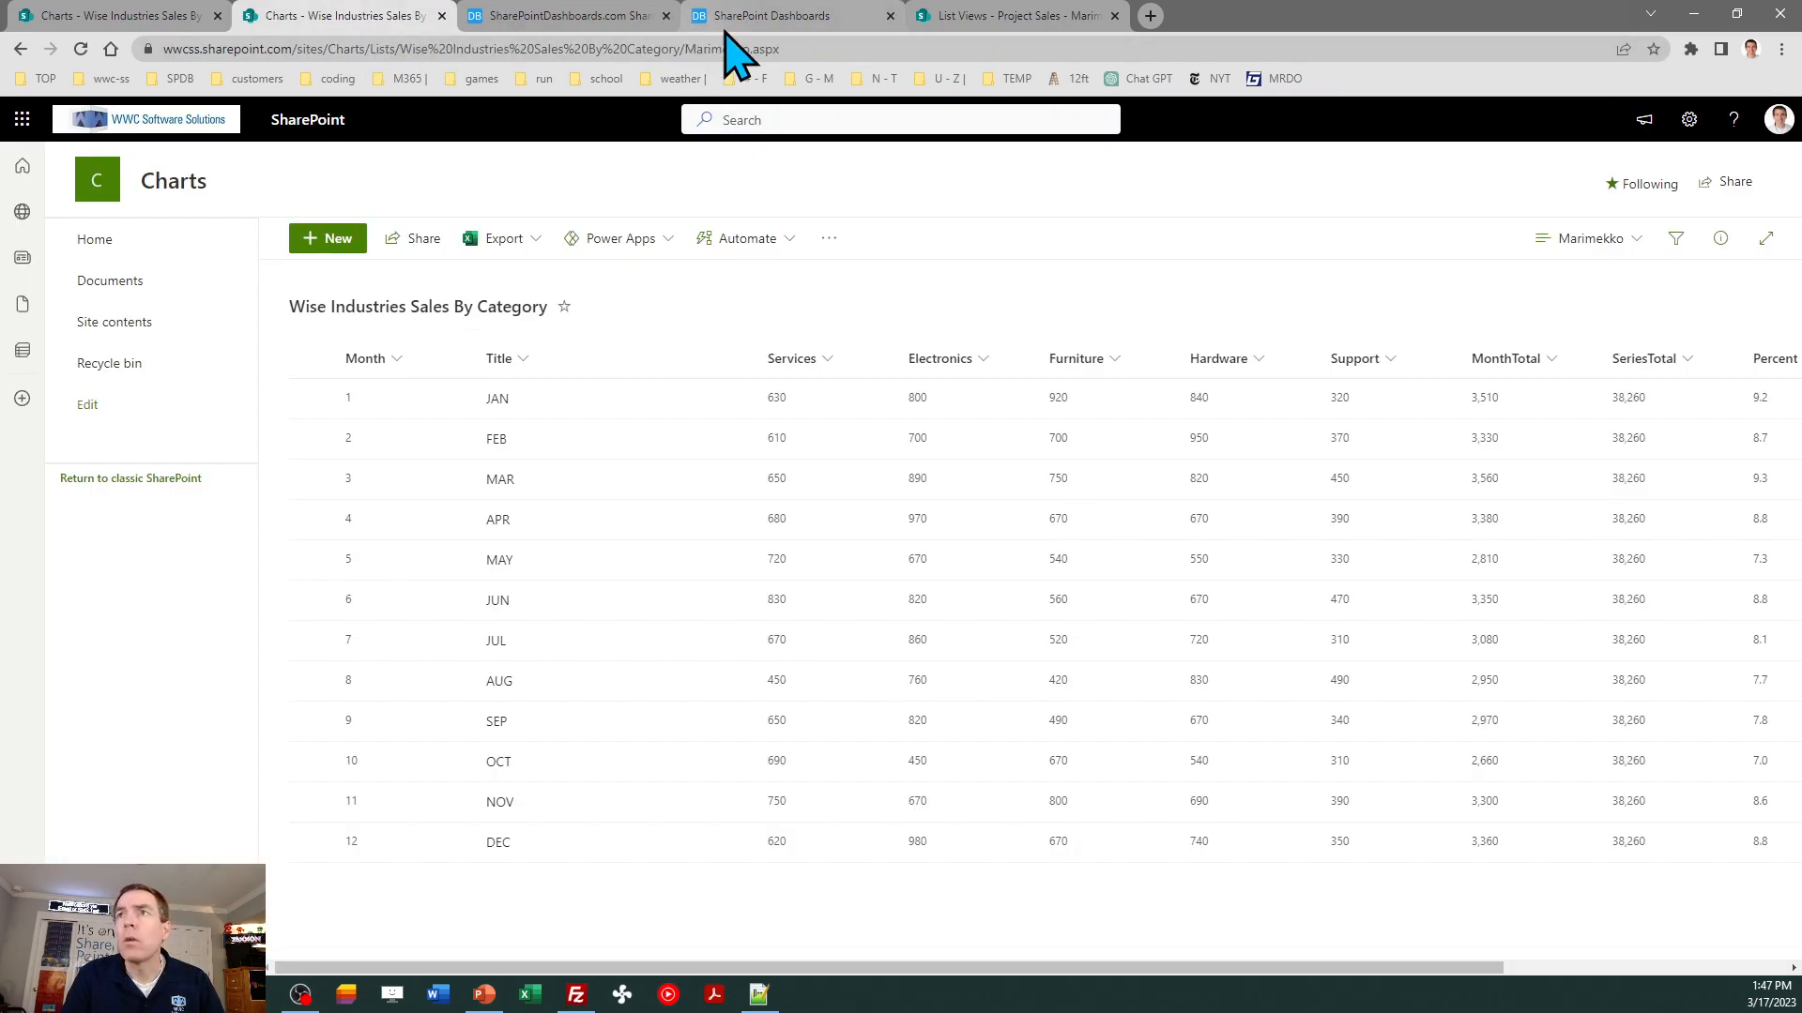
pyautogui.click(790, 19)
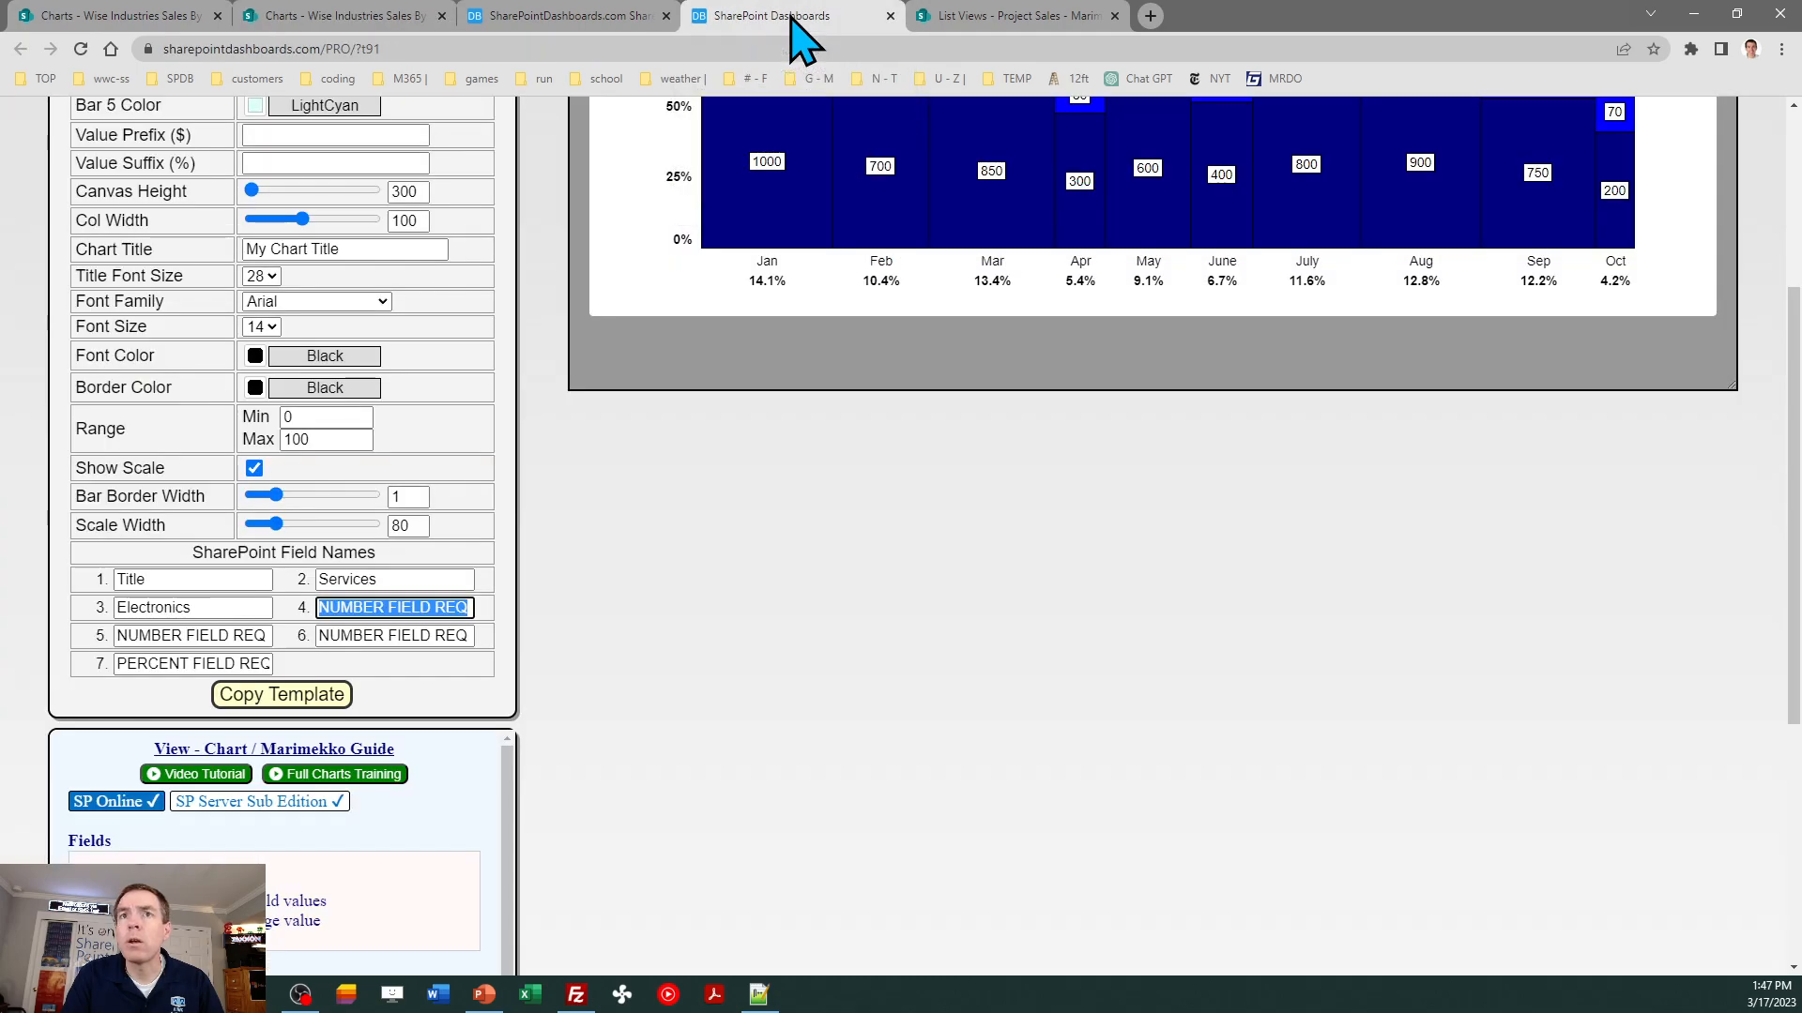
pyautogui.write('Furnitur')
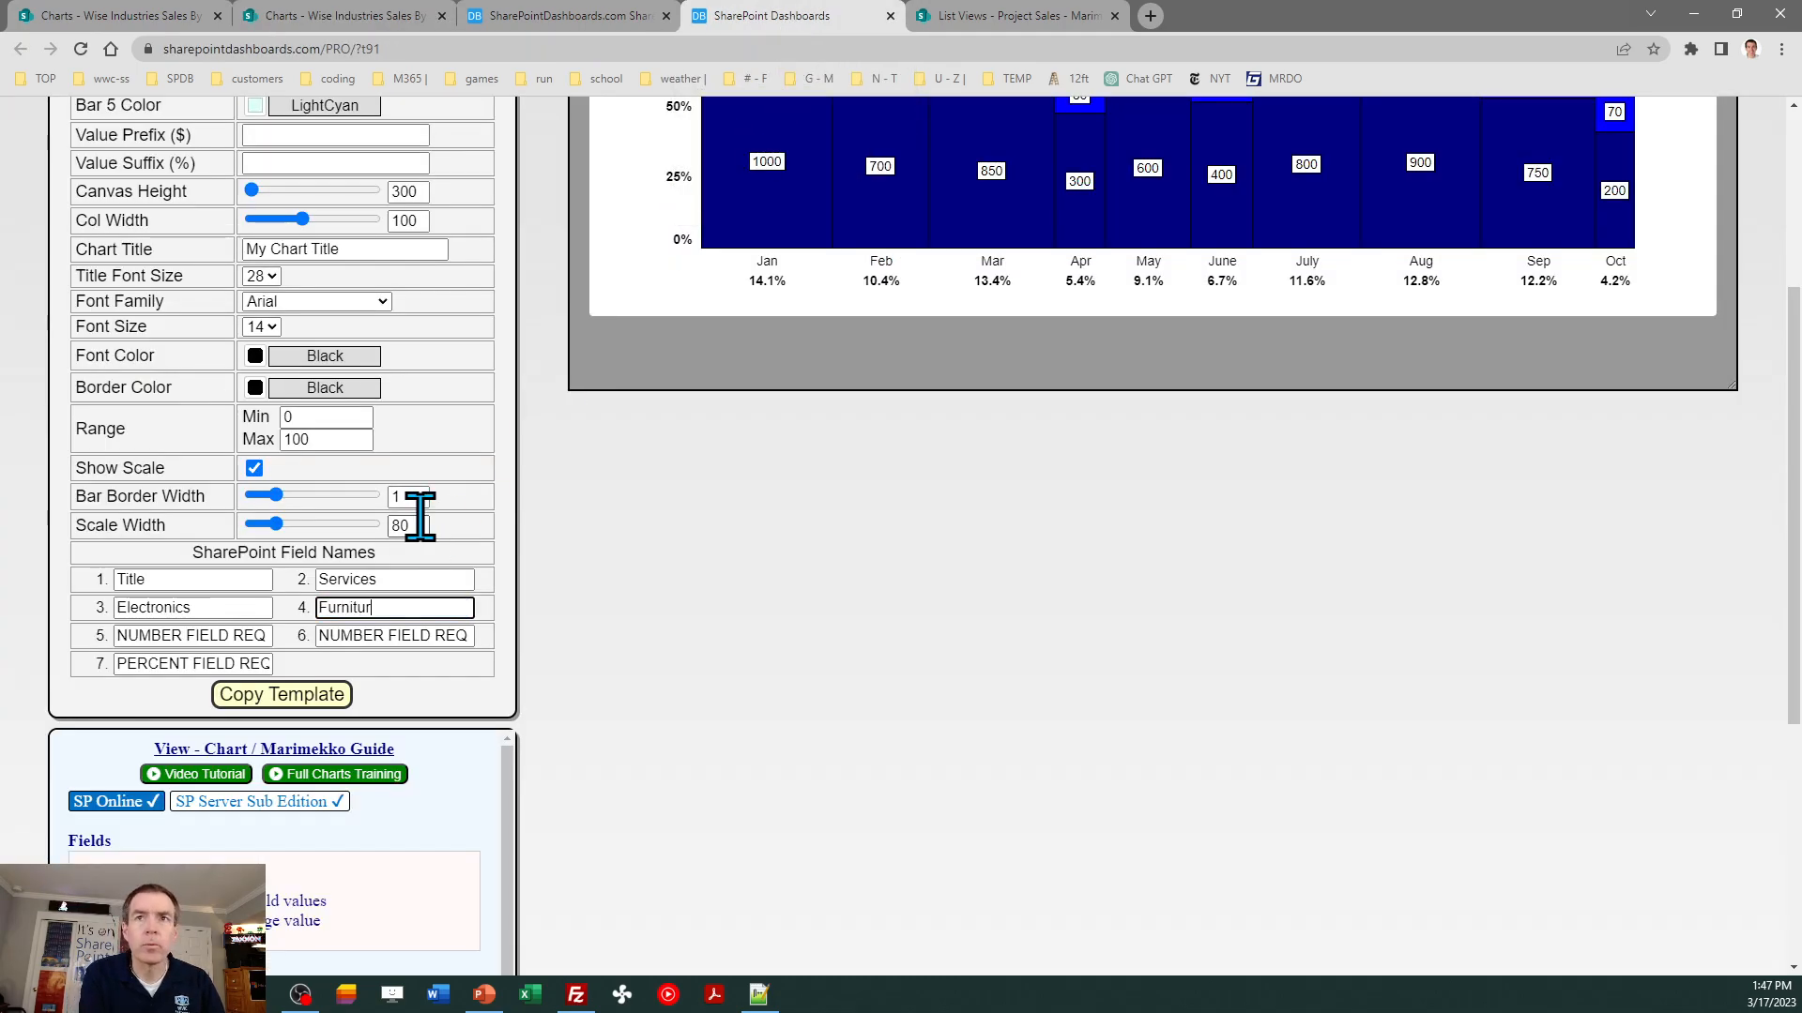
pyautogui.write('e')
pyautogui.press('Tab')
pyautogui.write('Hardware')
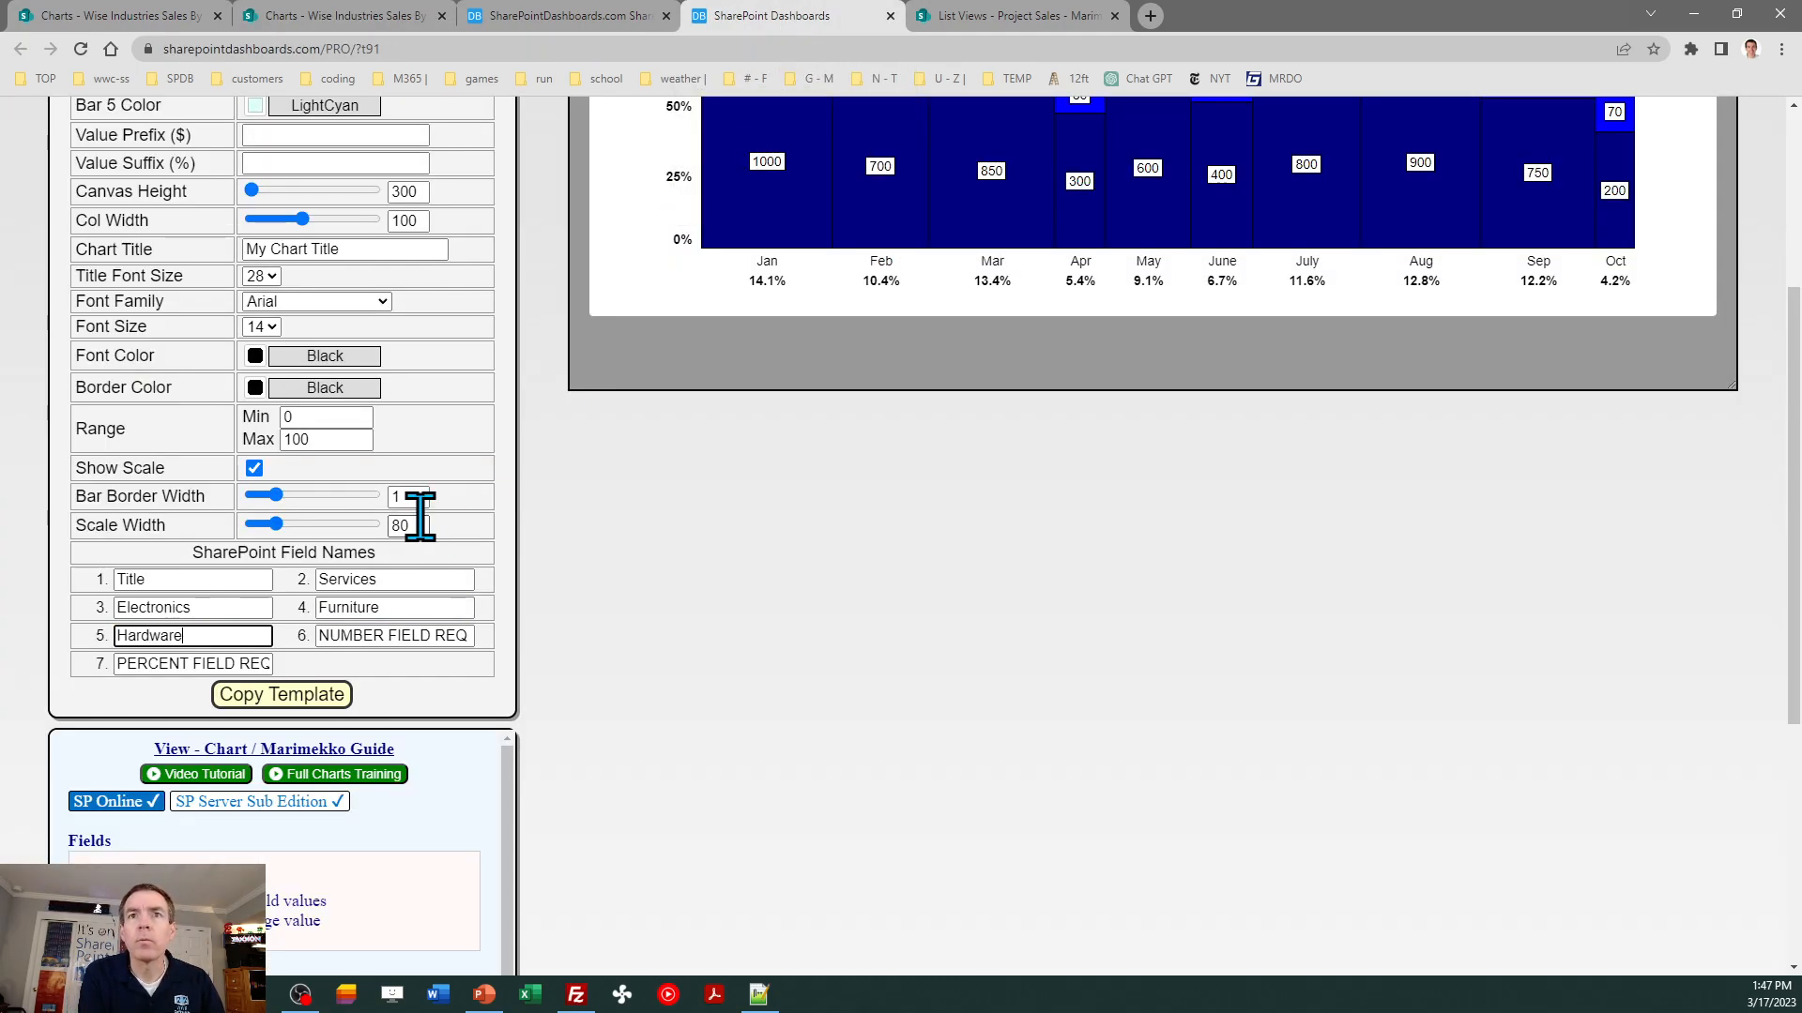
# - Set the template's sixth field name to Support and its seventh, the percent field, to Percent
pyautogui.press('Tab')
pyautogui.write('S')
pyautogui.press('Tab')
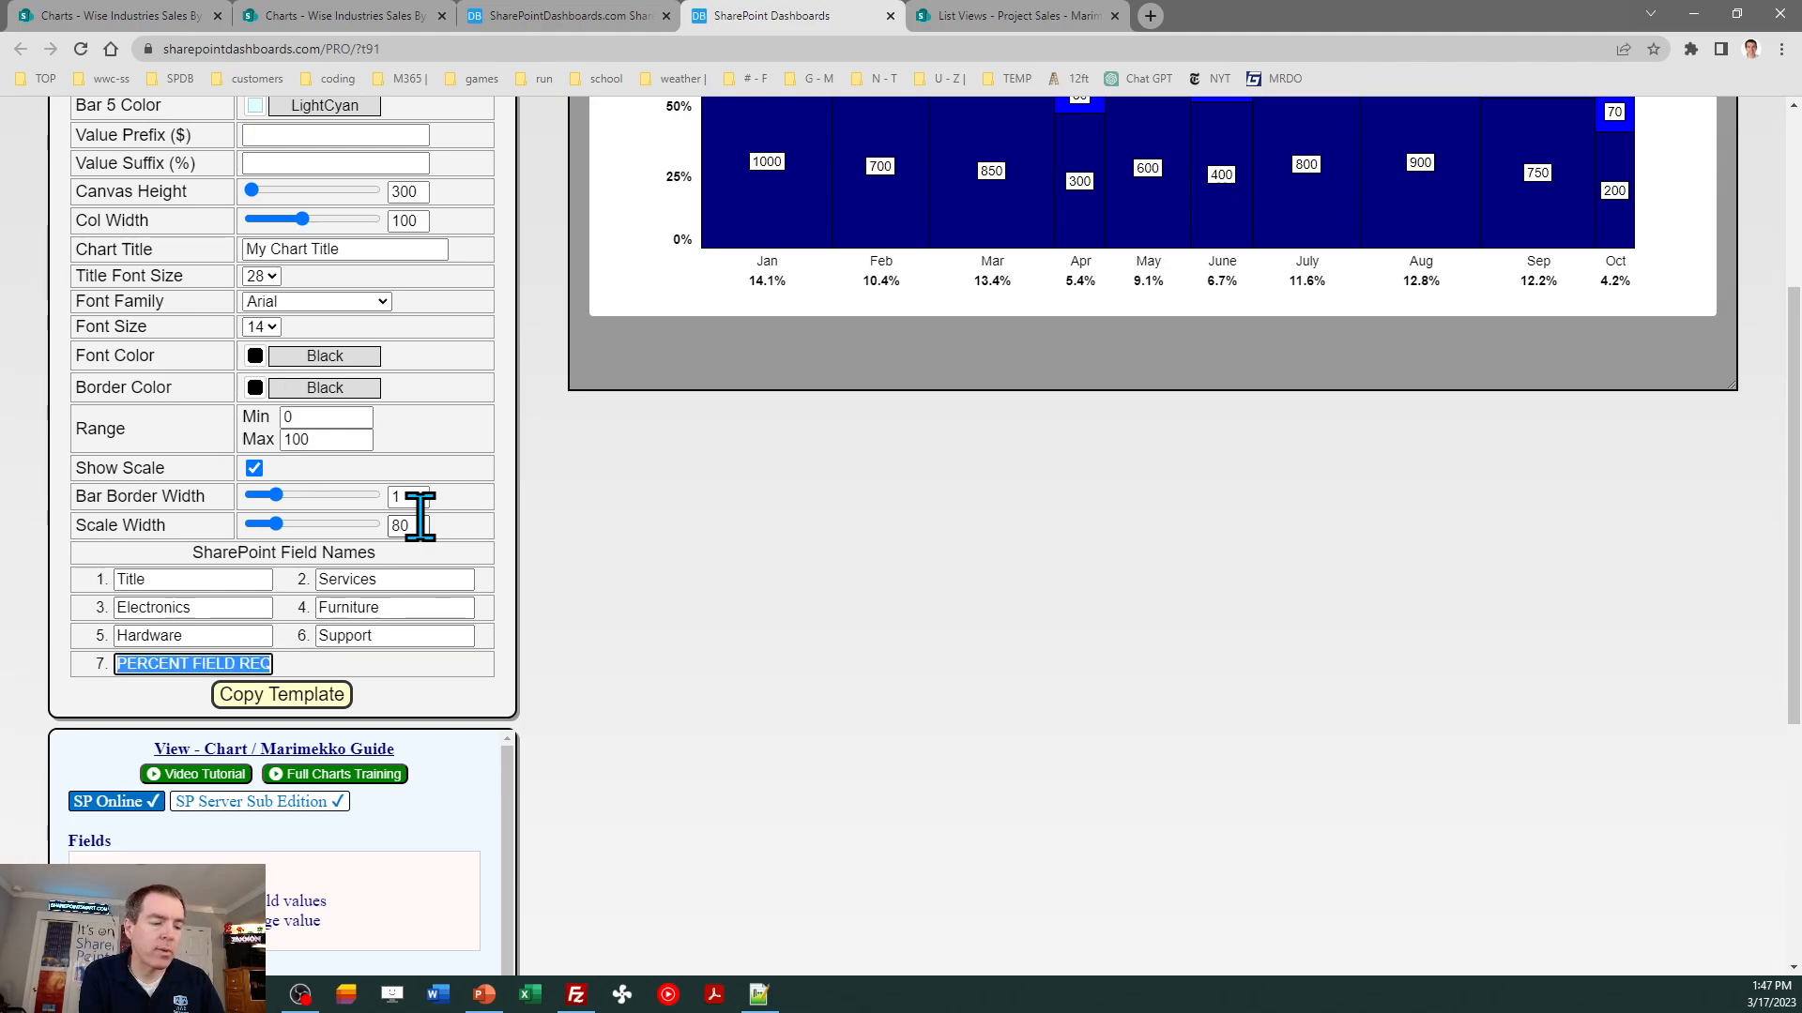
pyautogui.write('Percent')
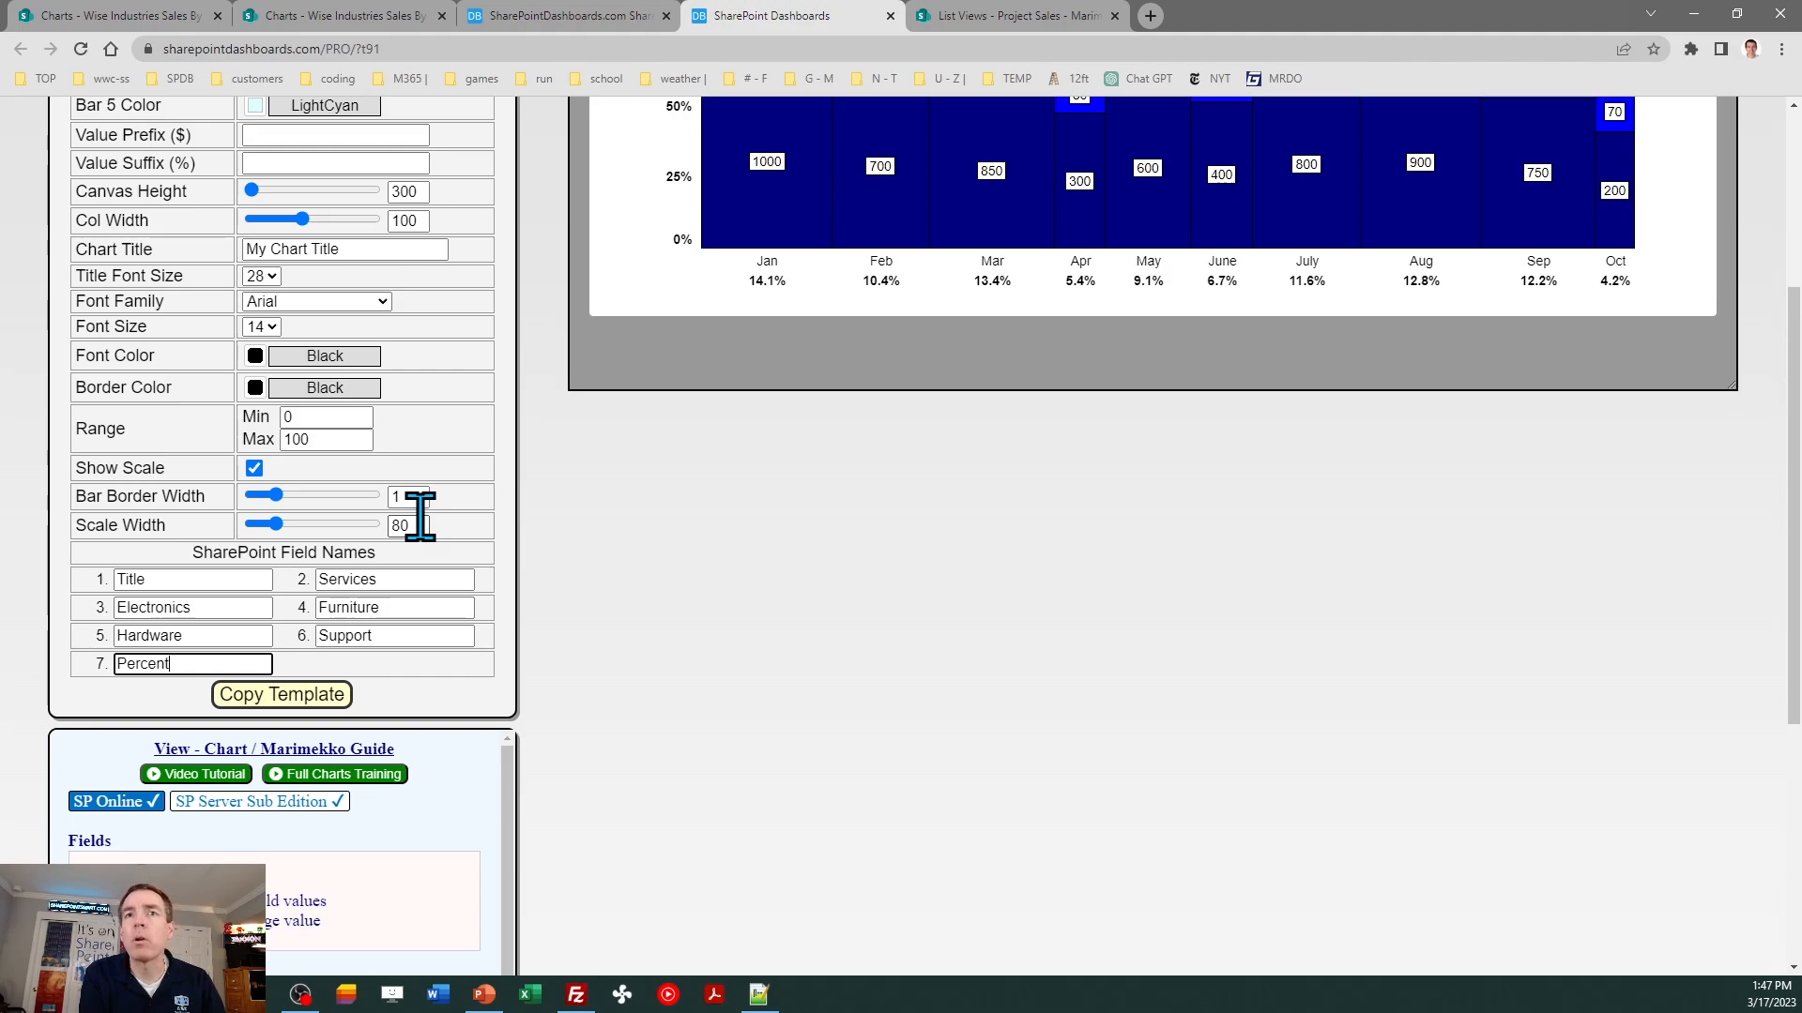
pyautogui.press('Tab')
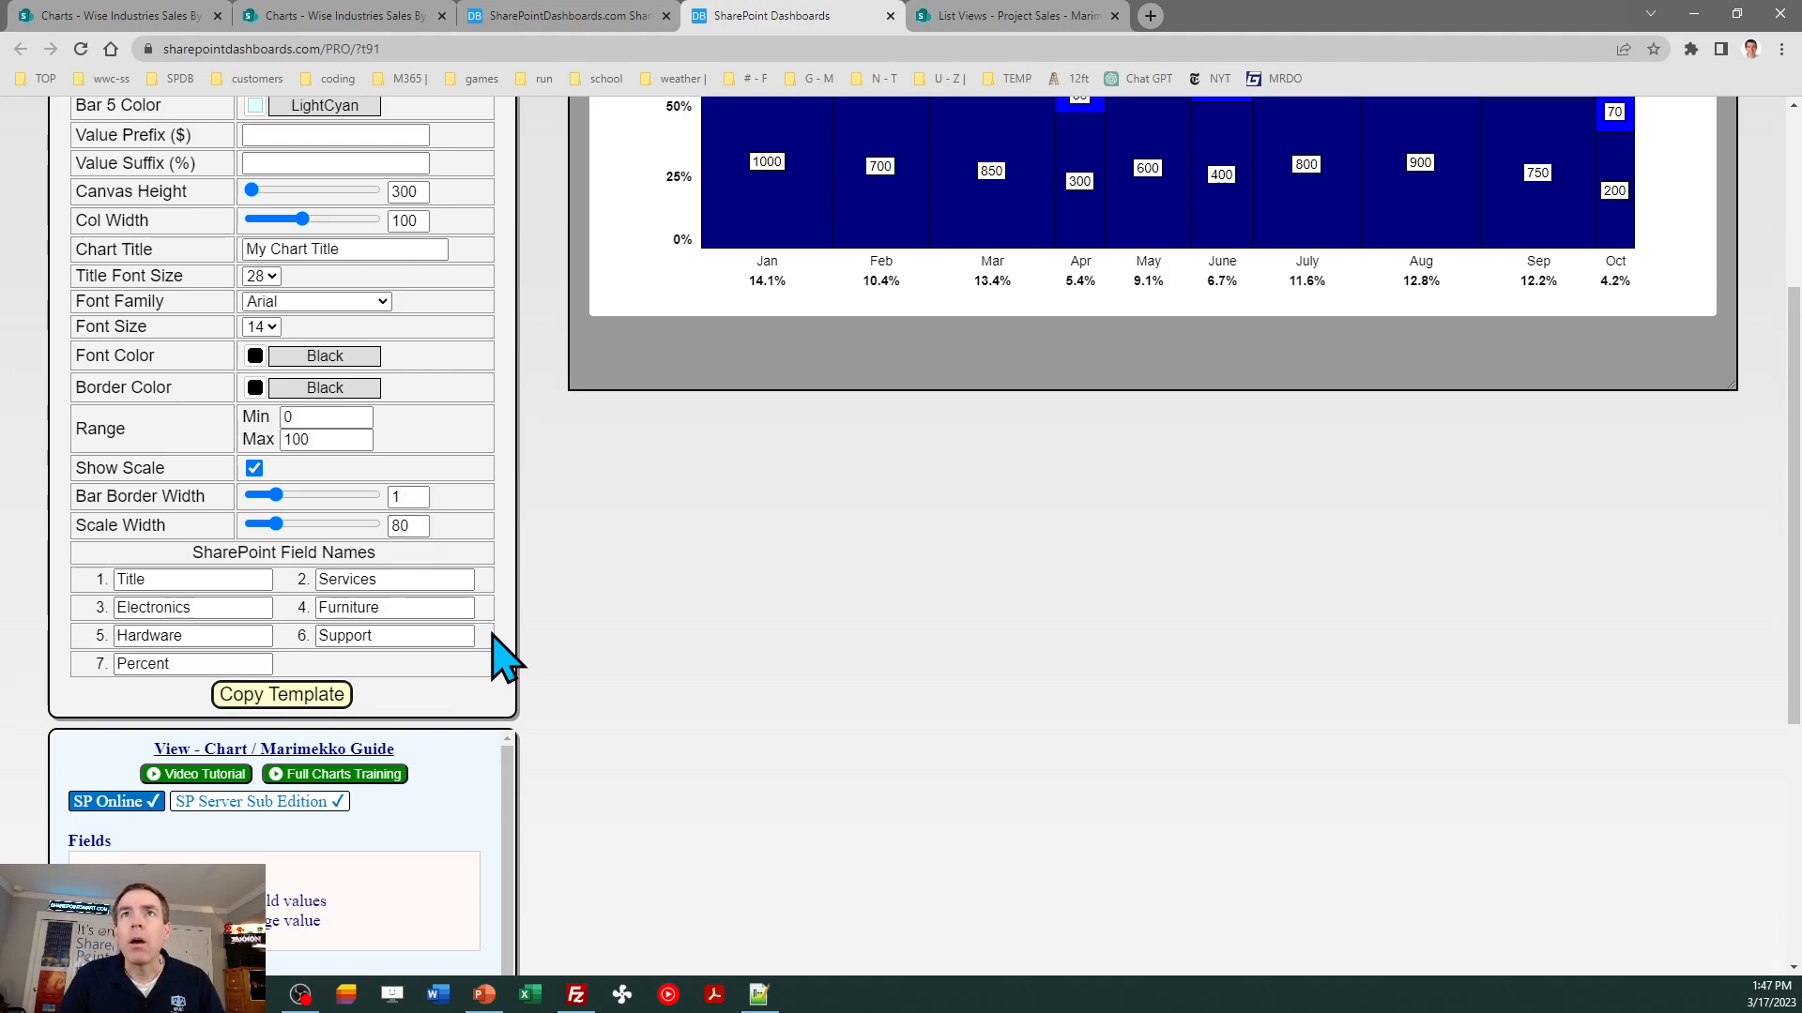
# - Title the chart Monthly Sales and copy the finished Marimekko template code
pyautogui.tripleClick(356, 251)
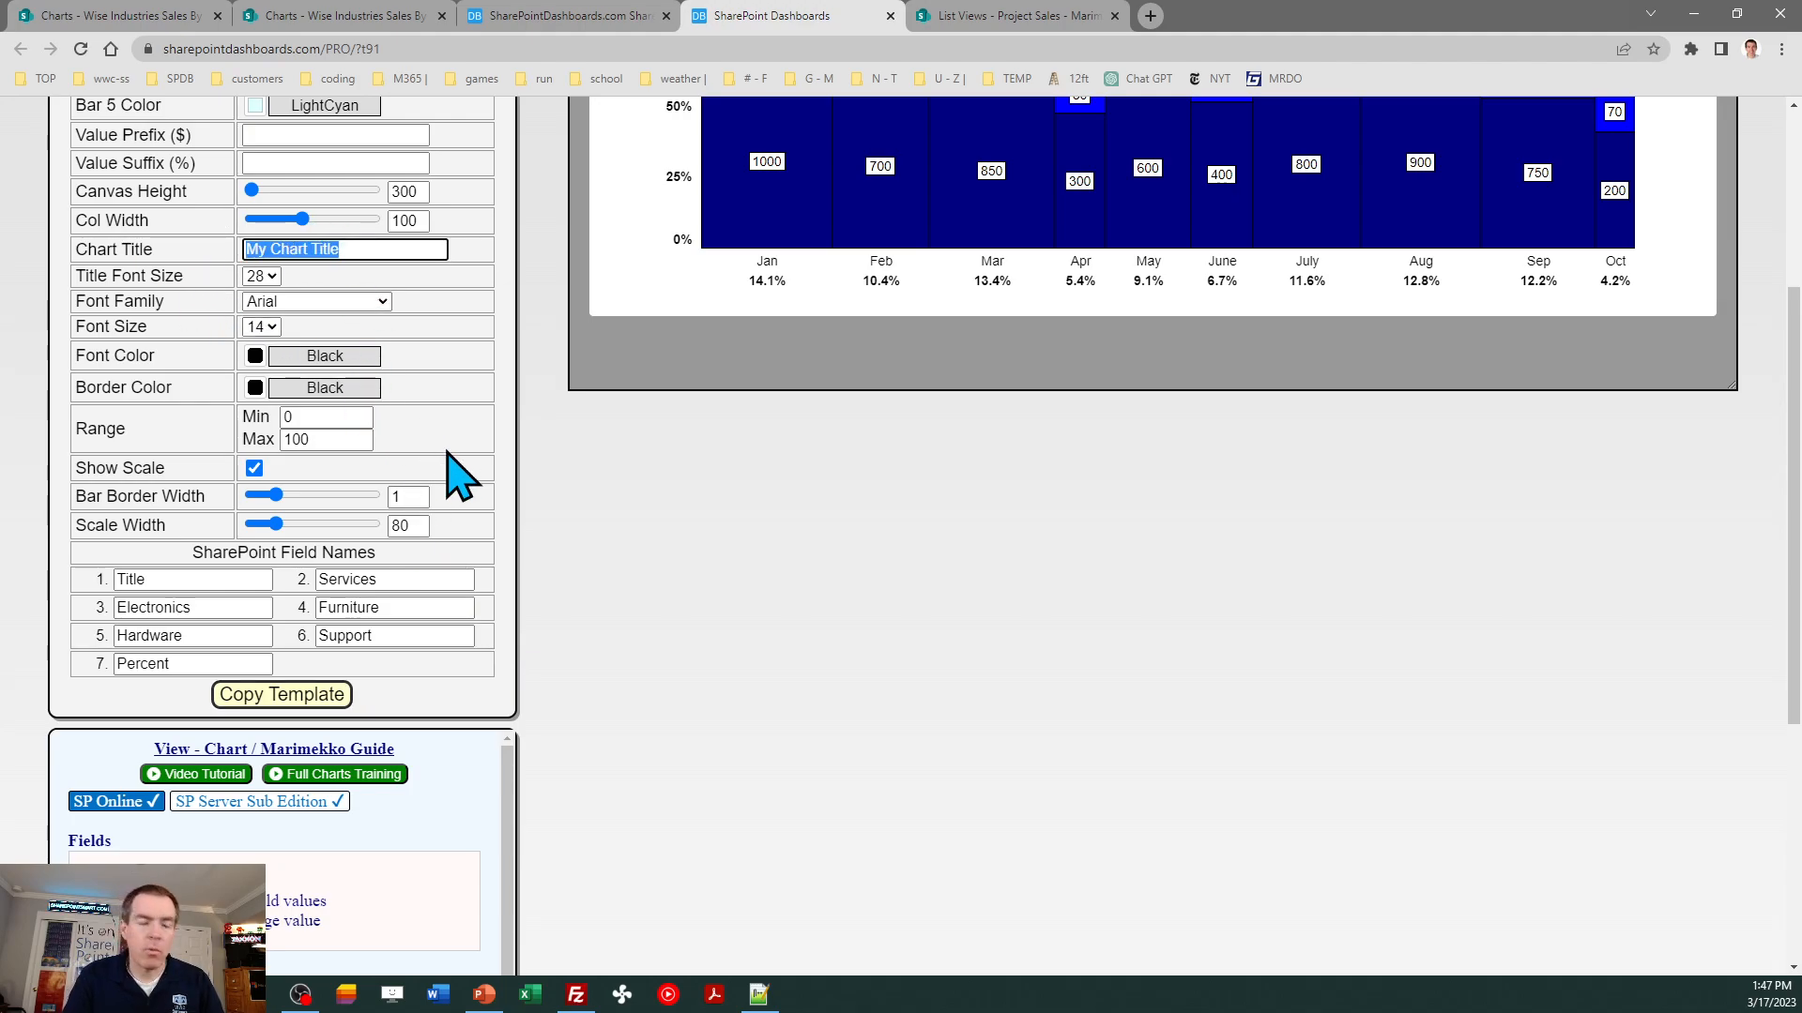
pyautogui.write('Monthly Sales')
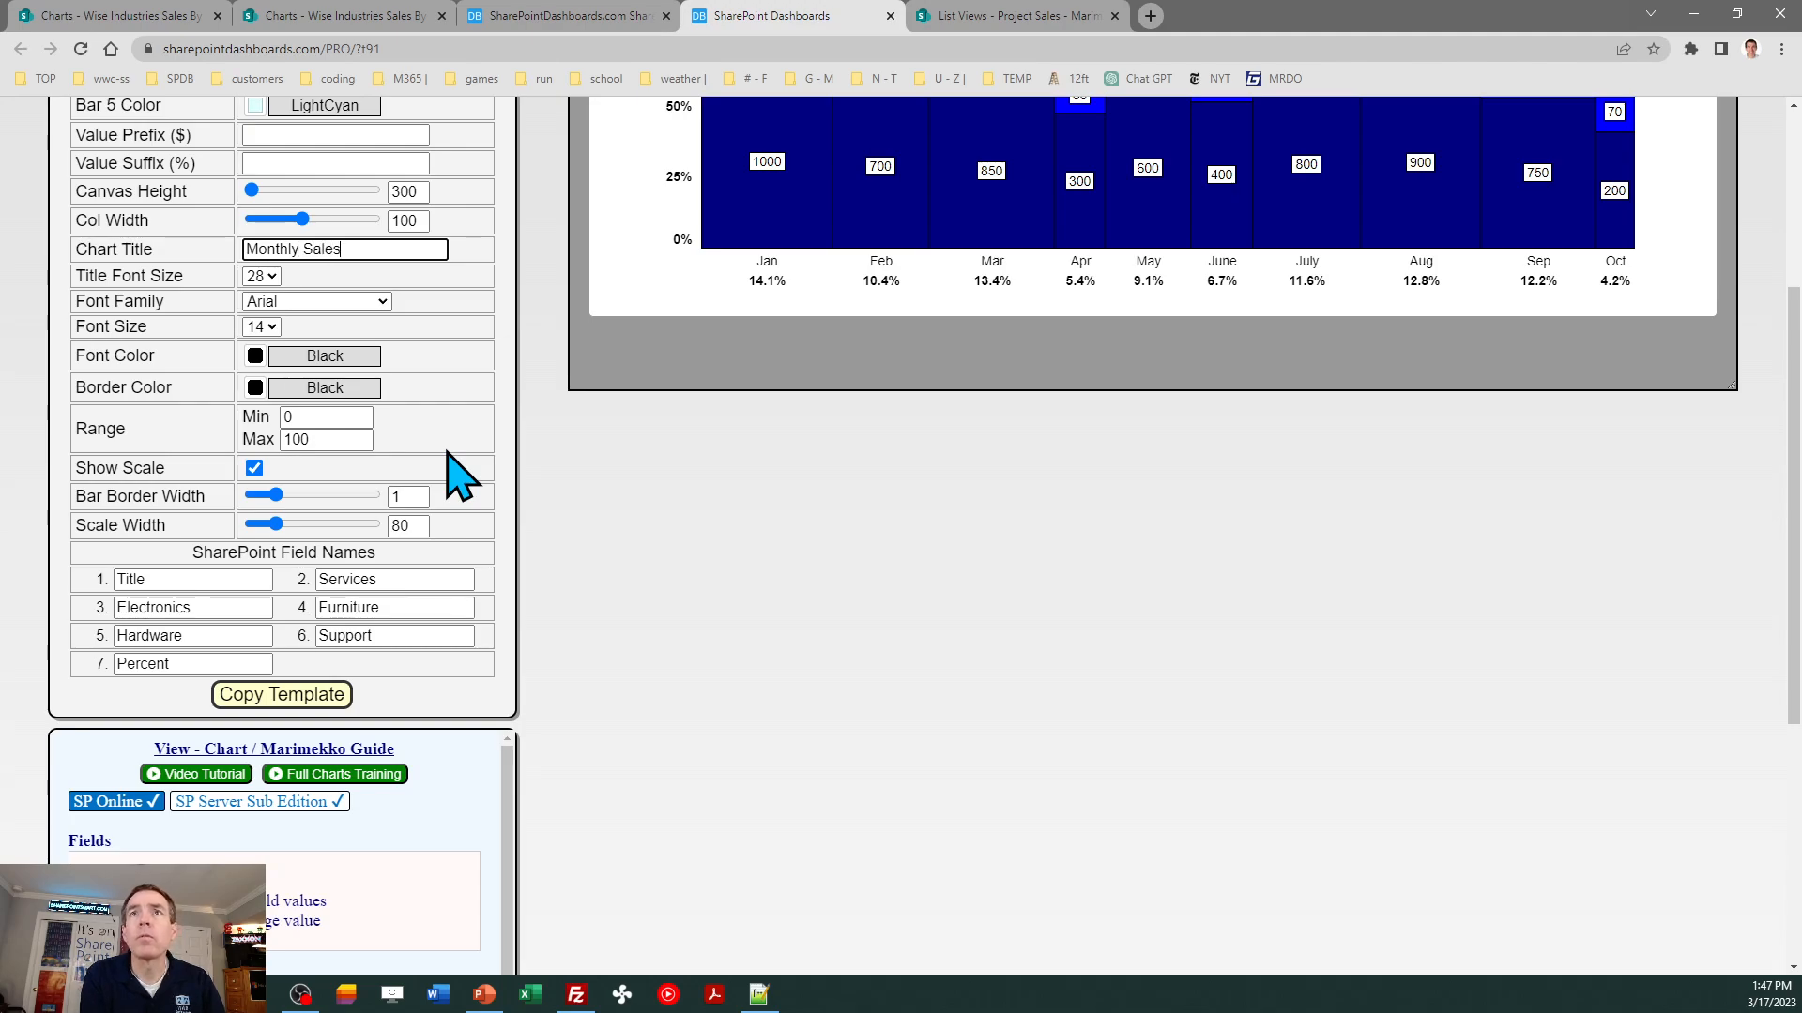
pyautogui.press('Tab')
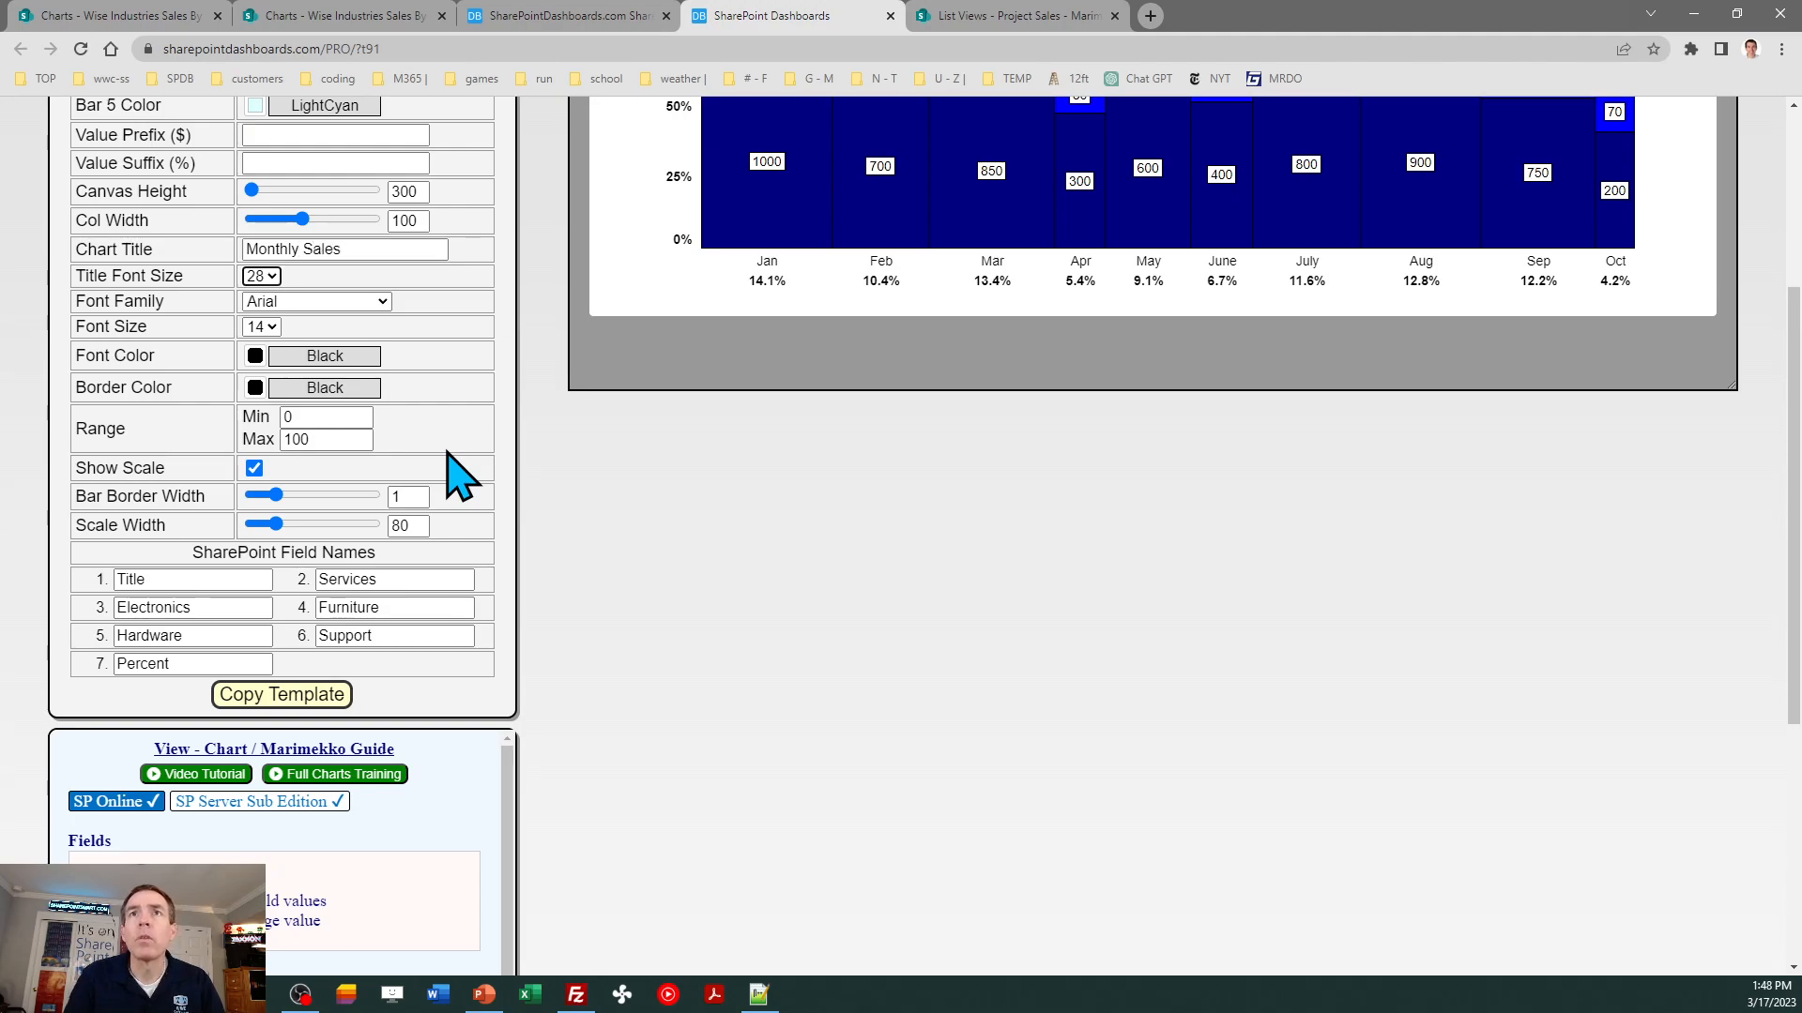
pyautogui.click(313, 704)
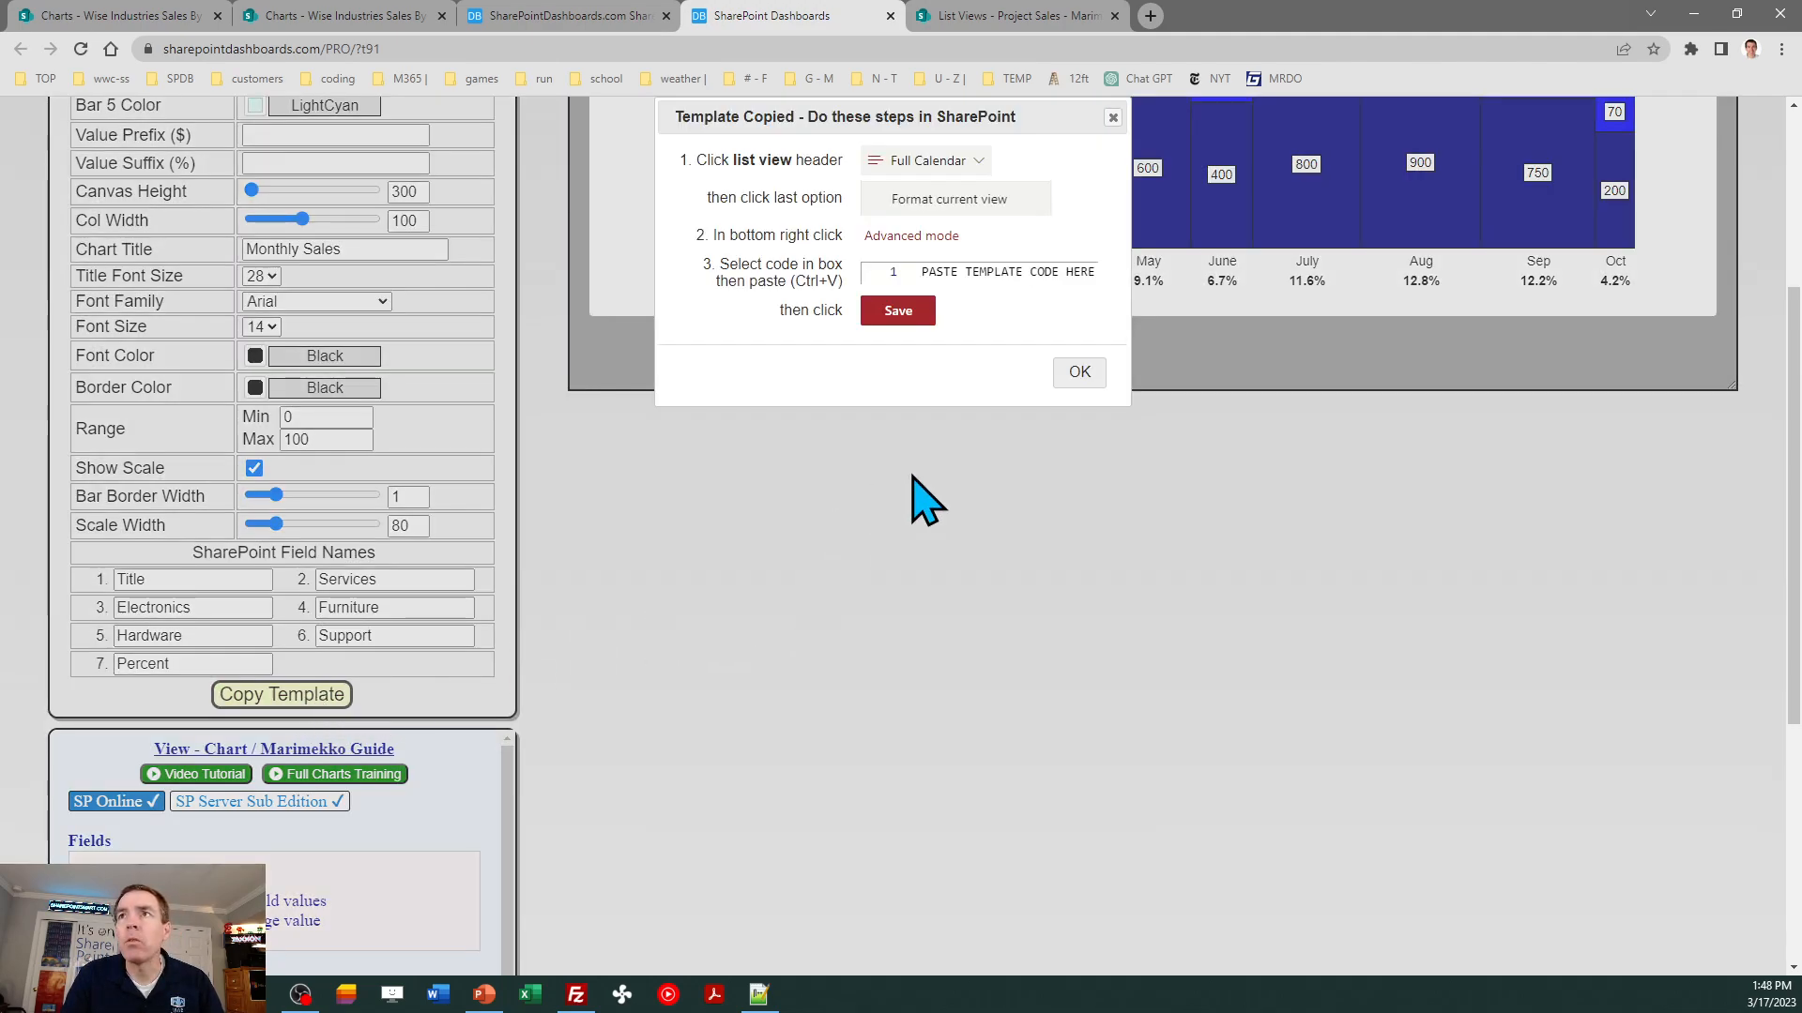
pyautogui.click(1076, 373)
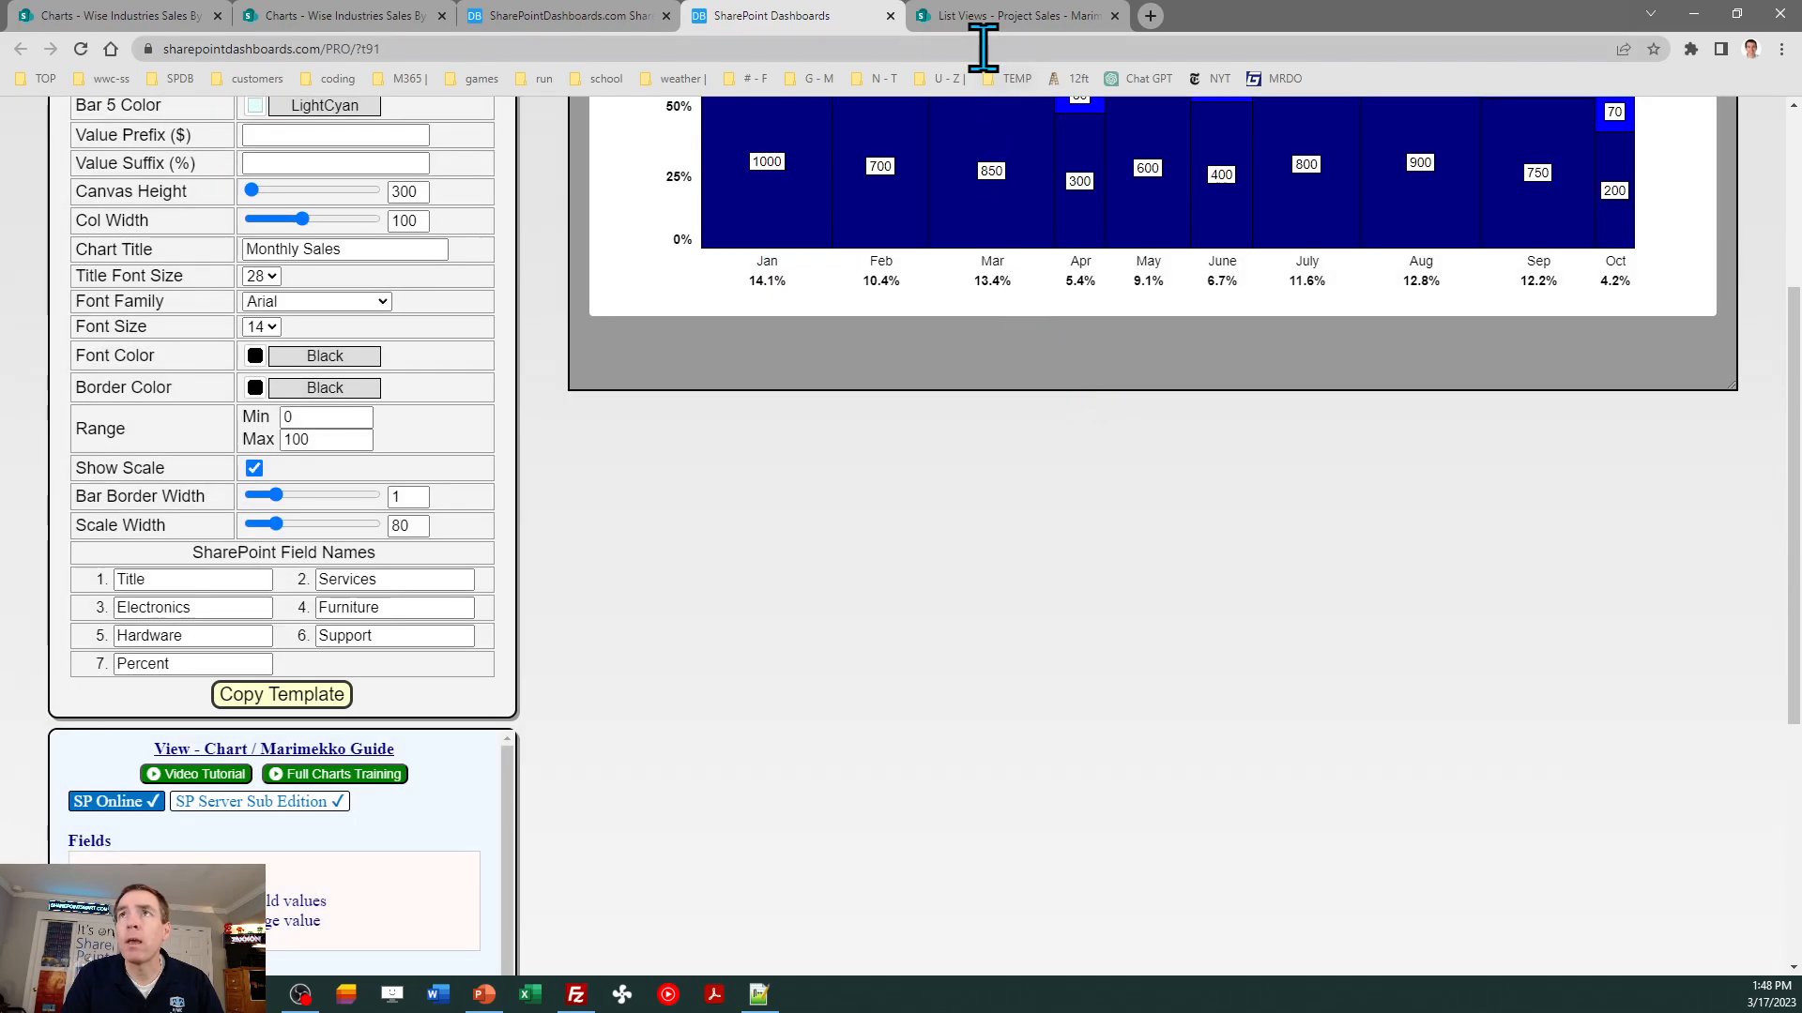
# - Replace the Marimekko list view's advanced formatting JSON with the copied template code and save it
pyautogui.click(323, 16)
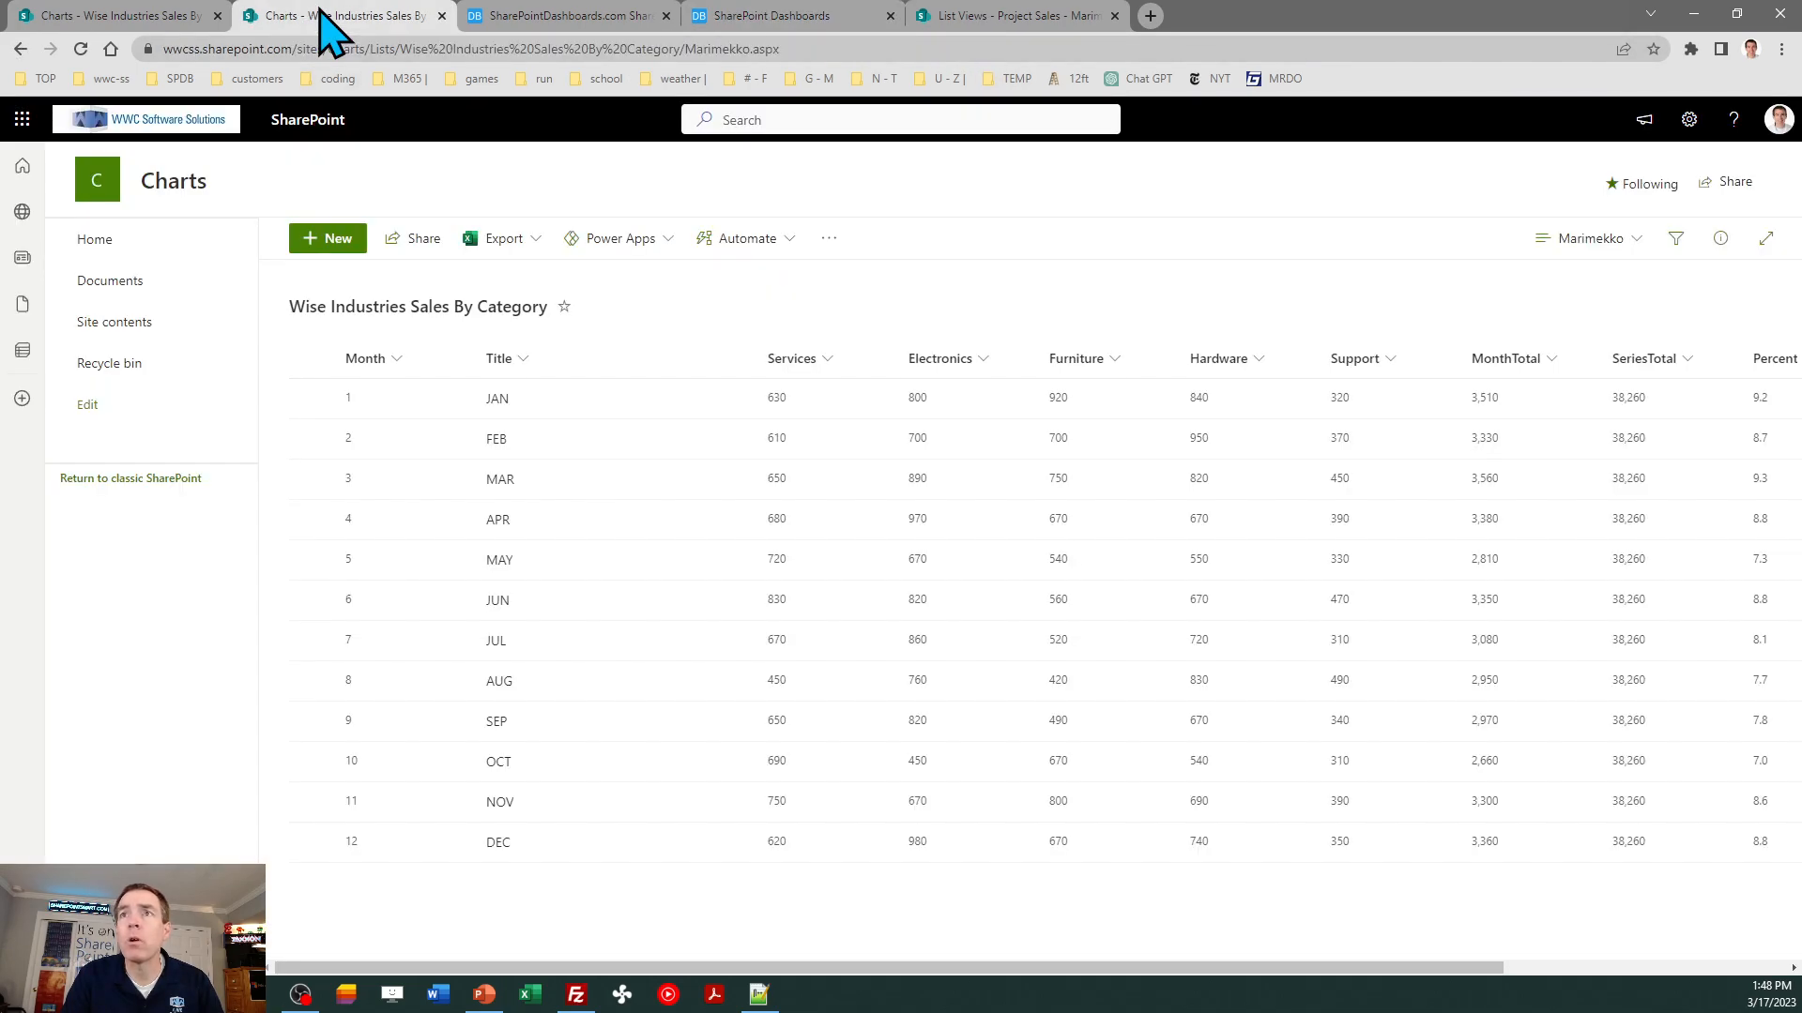
pyautogui.click(1586, 241)
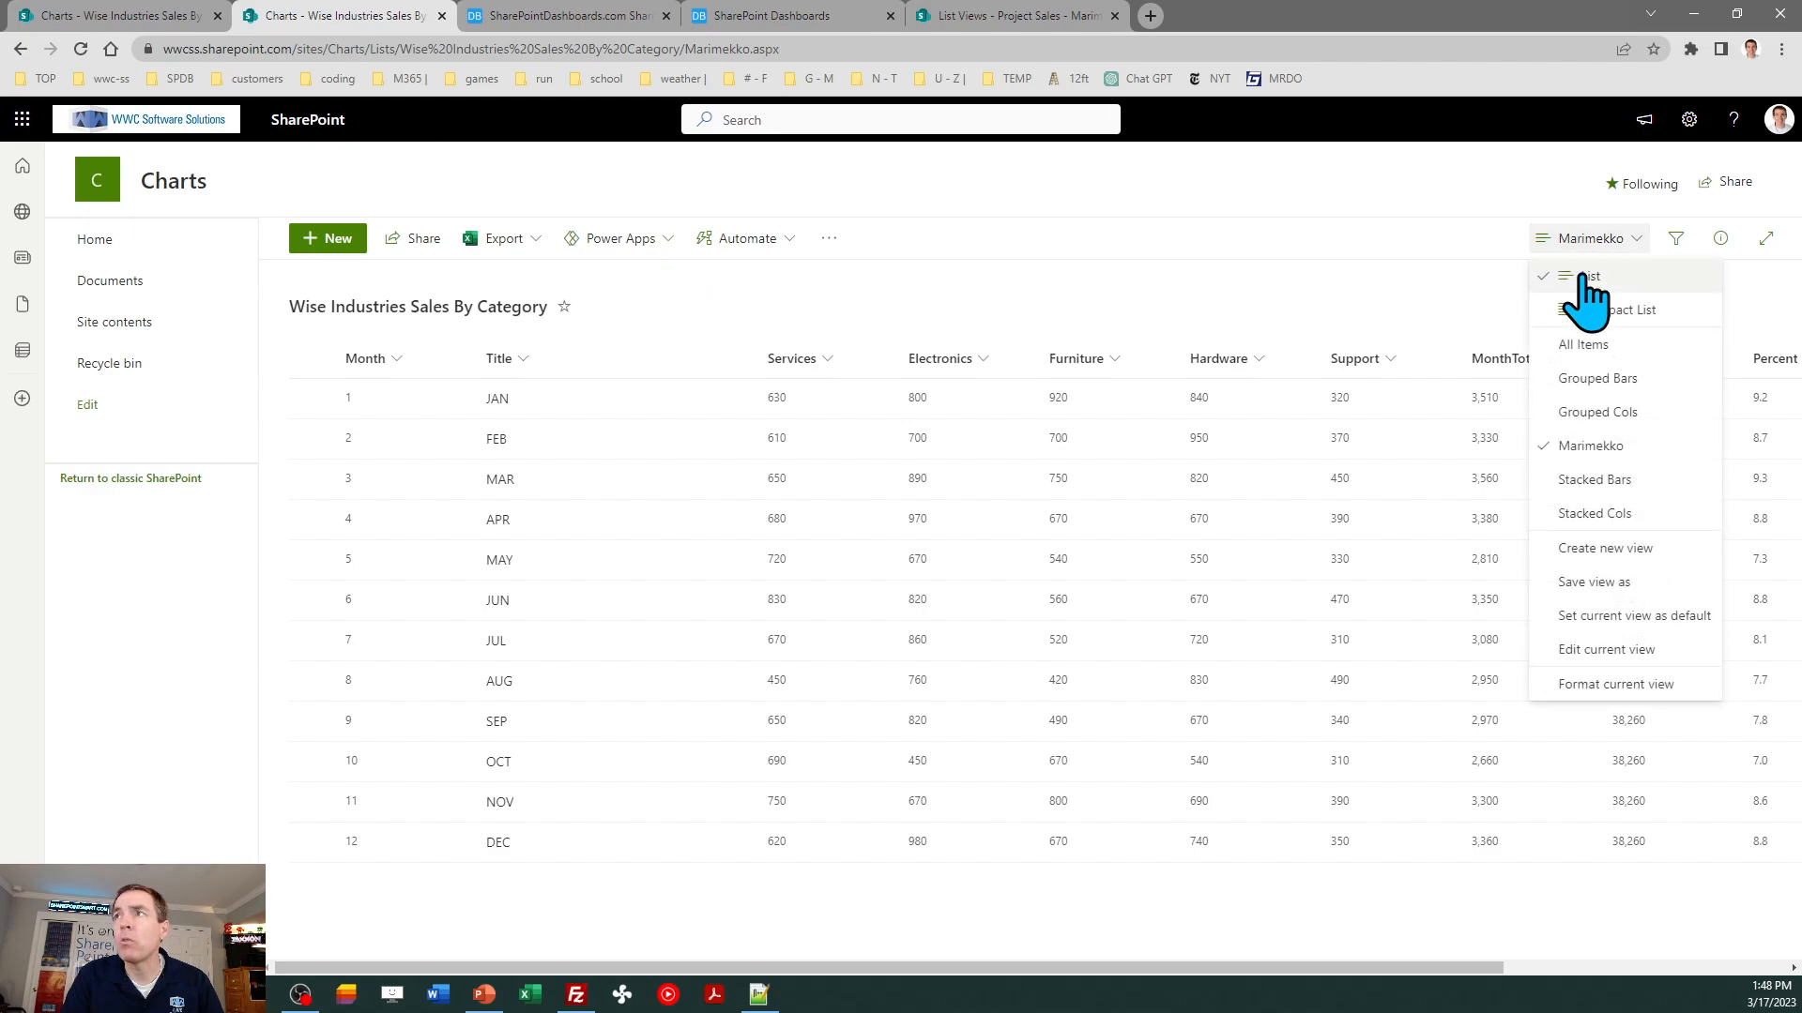
pyautogui.click(1596, 684)
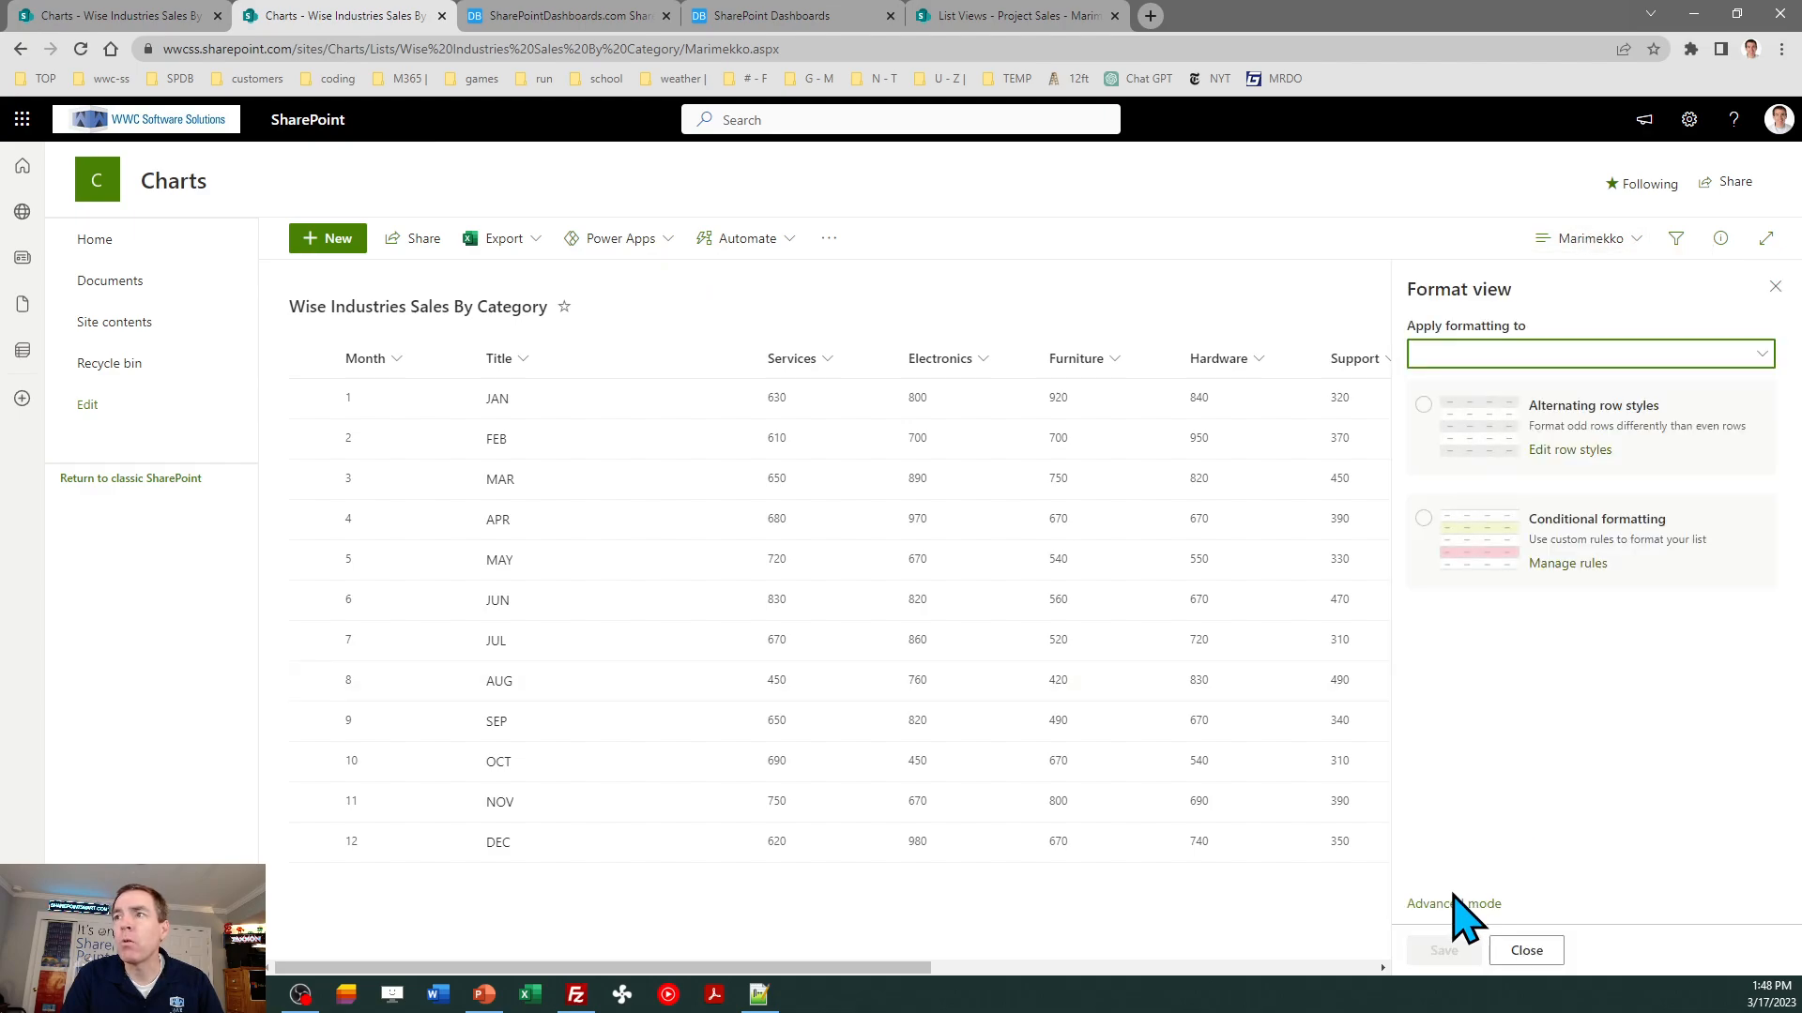
pyautogui.click(1453, 905)
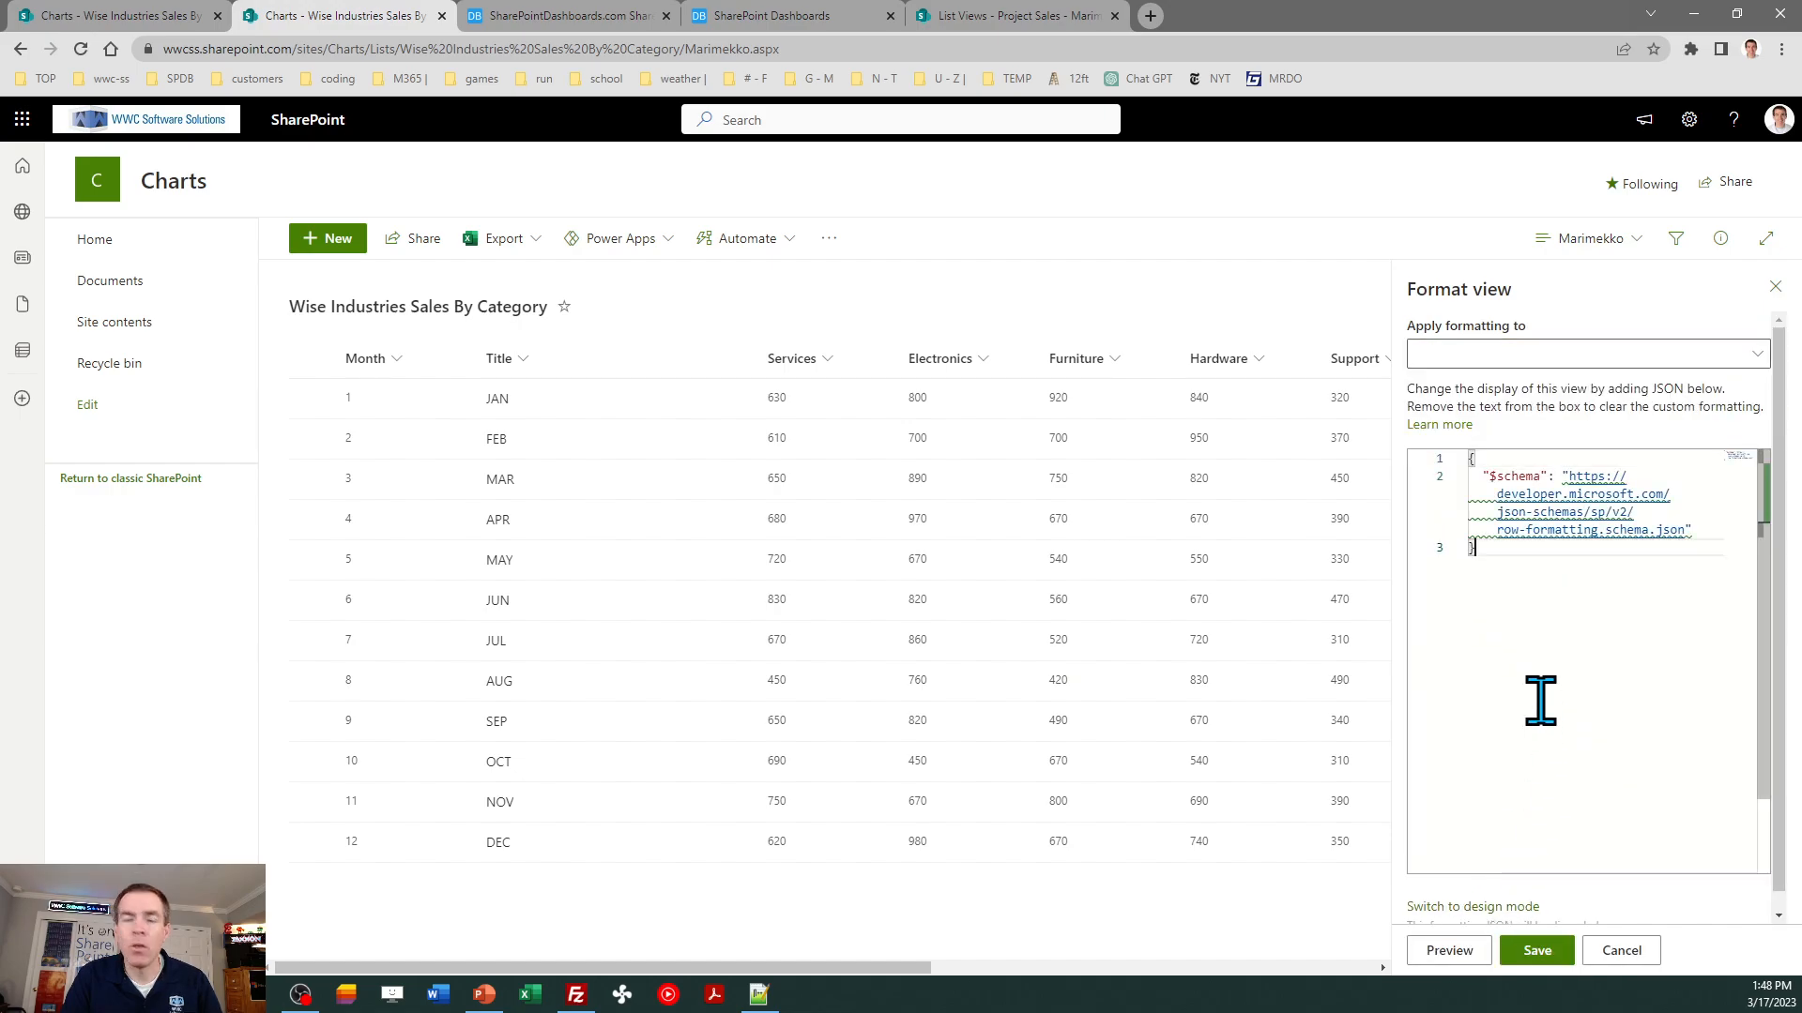
pyautogui.hotkey('ctrl', 'a')
pyautogui.hotkey('ctrl', 'v')
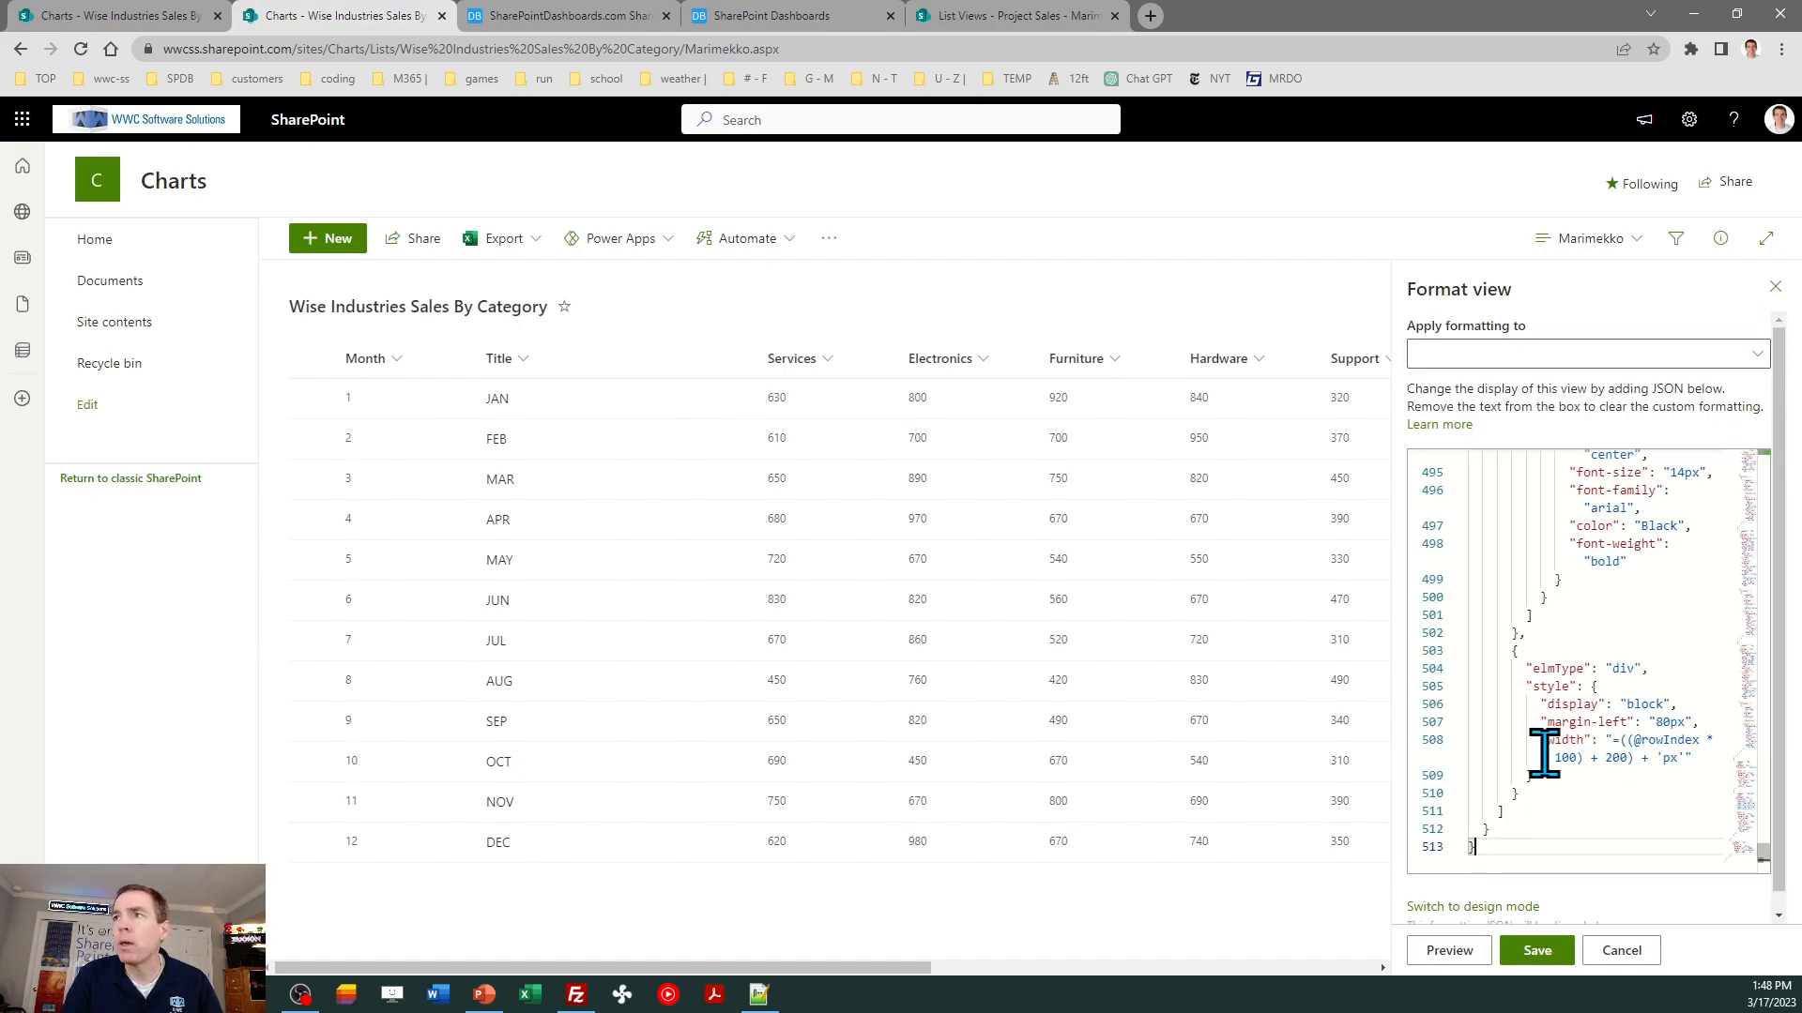
pyautogui.click(1536, 951)
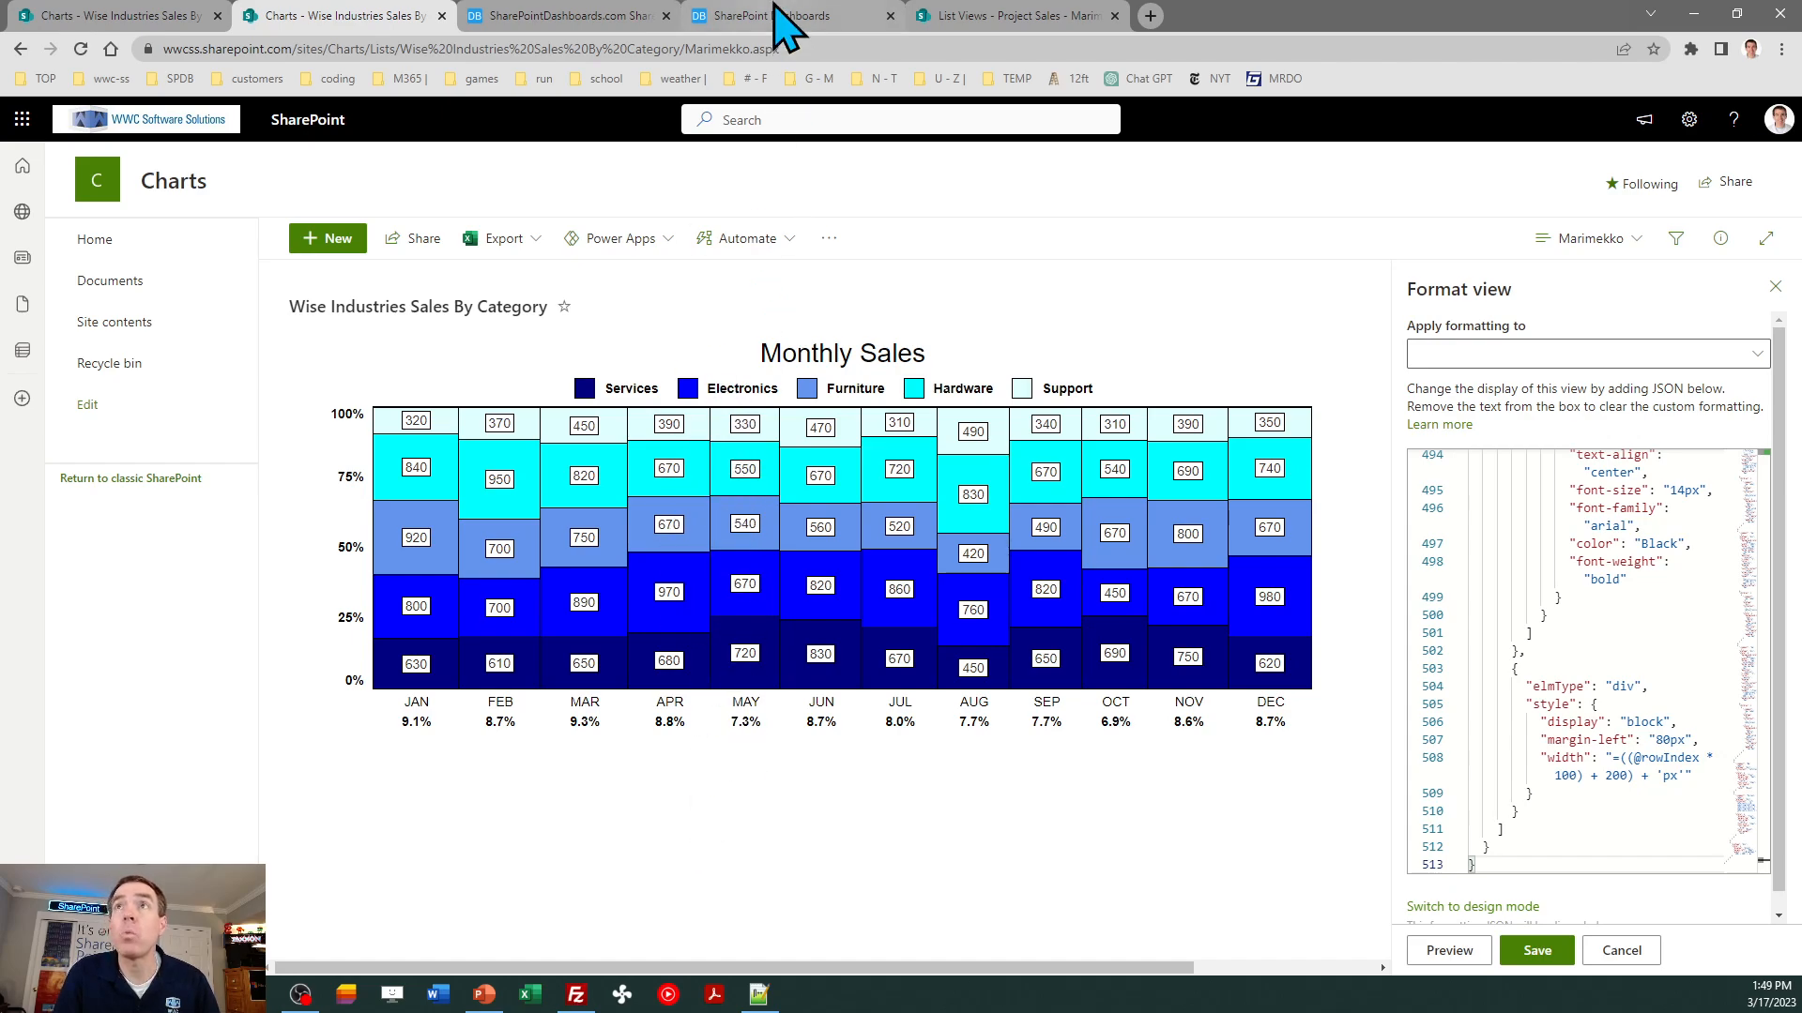
# - In Dashboard Maker Pro, set the Marimekko template's canvas height to 500 and copy the updated template code
pyautogui.click(530, 16)
pyautogui.click(736, 15)
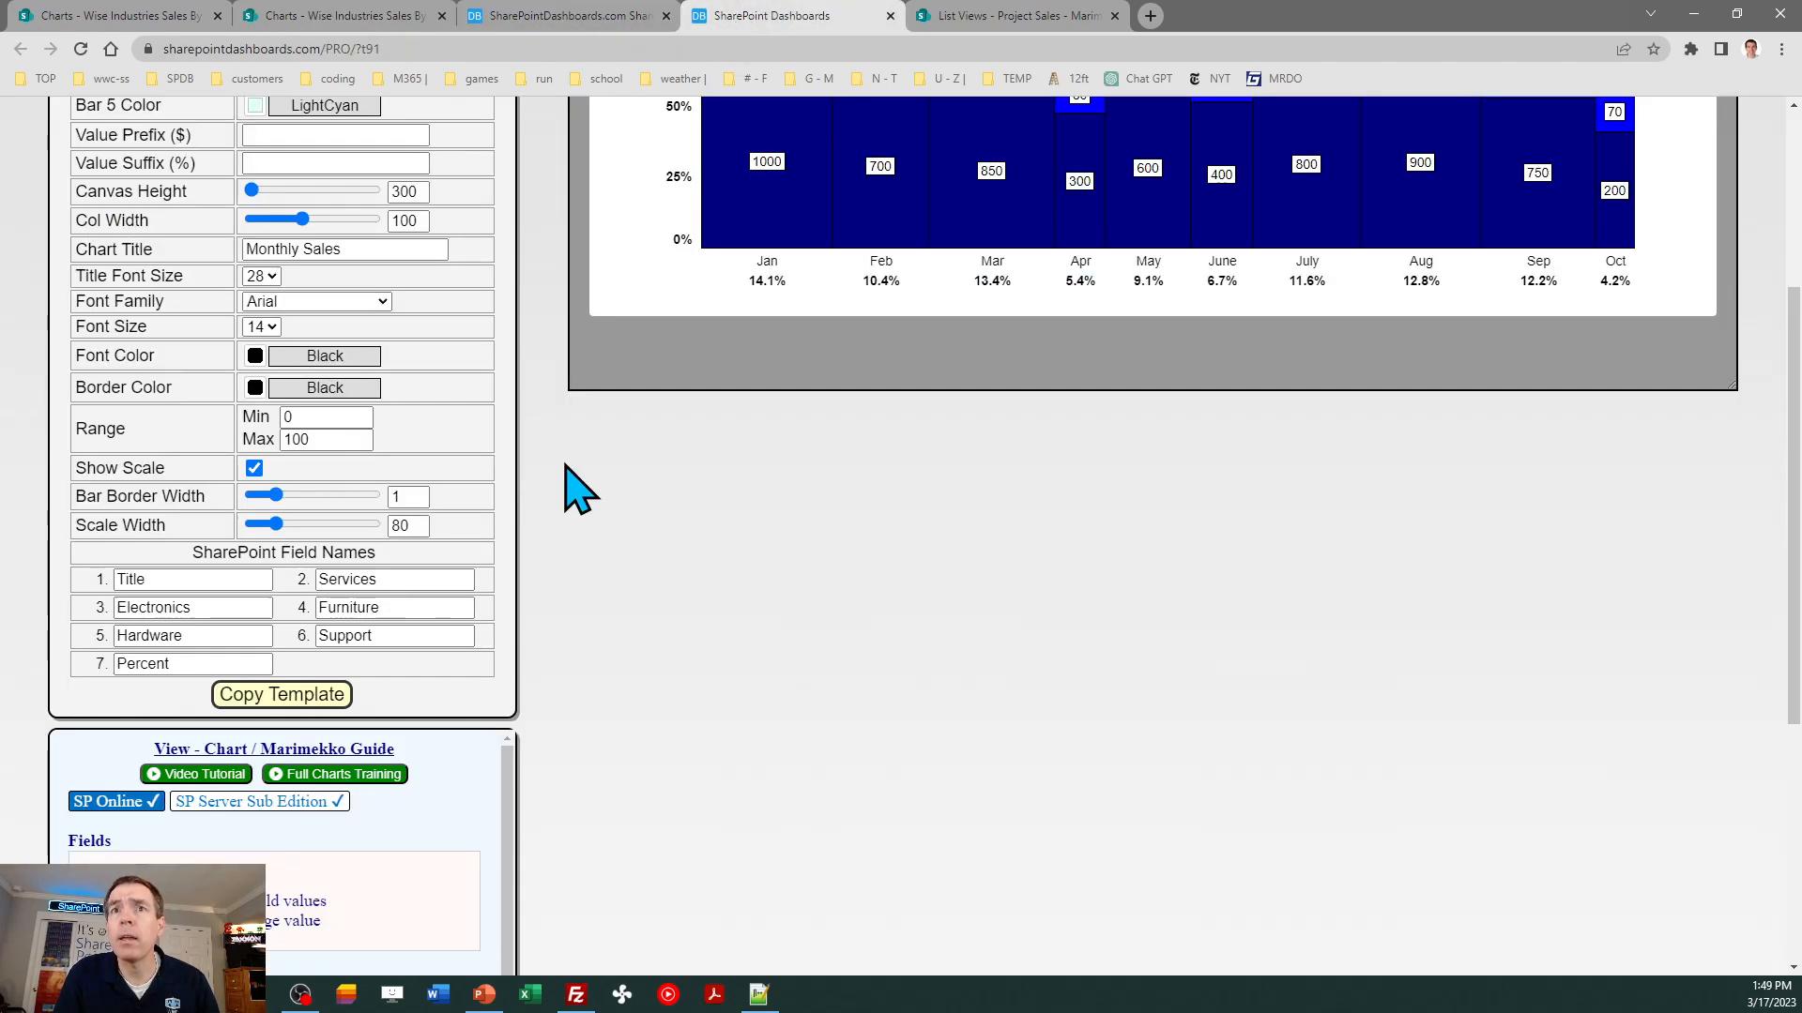
pyautogui.click(405, 191)
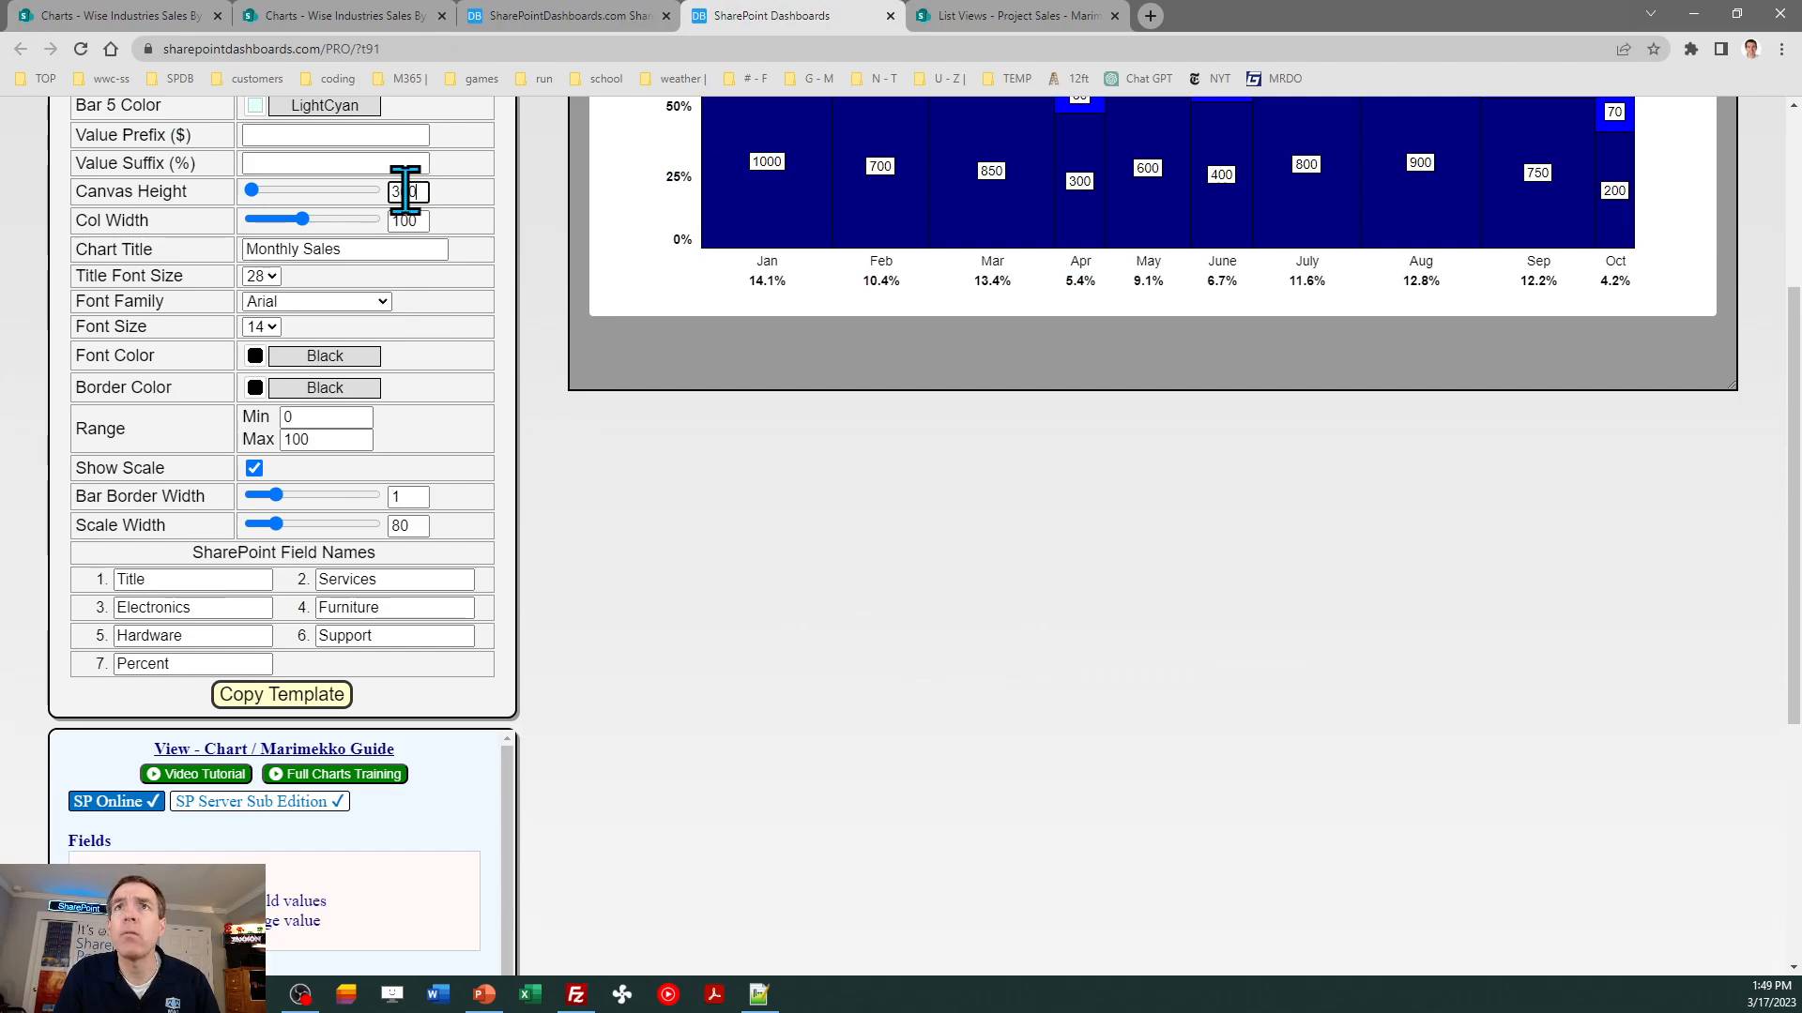
pyautogui.doubleClick(405, 192)
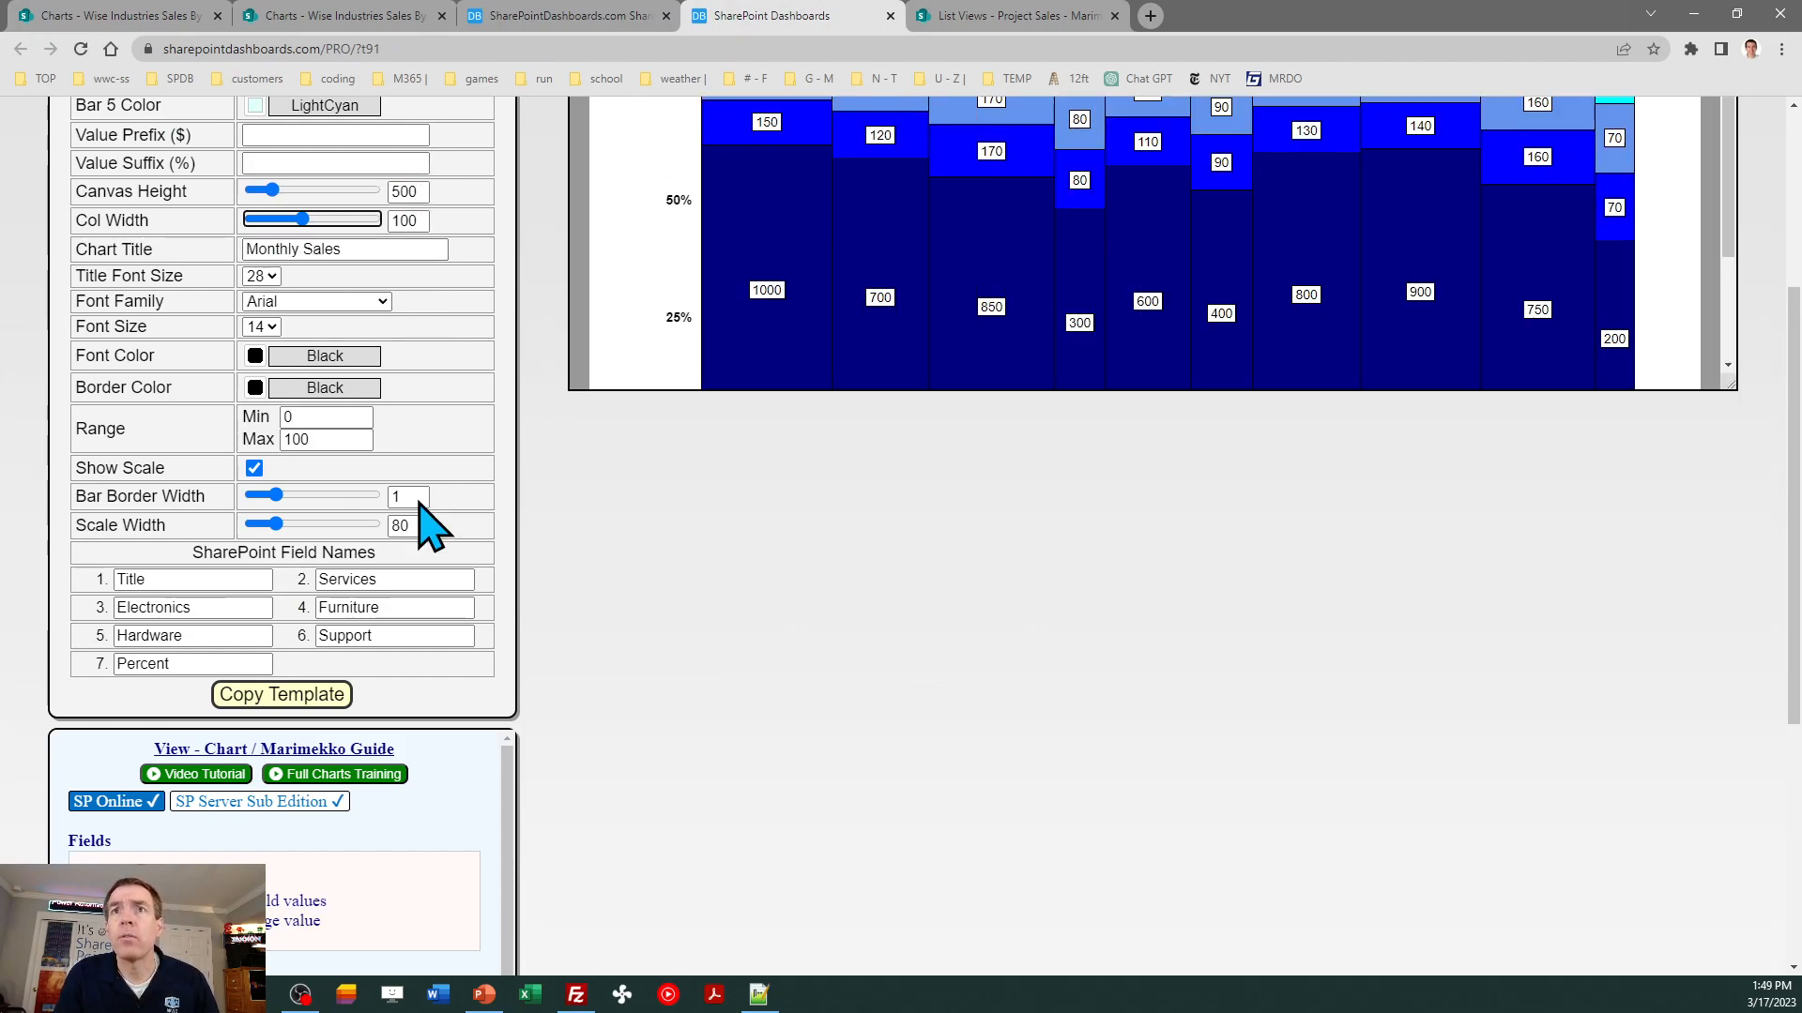
pyautogui.click(287, 699)
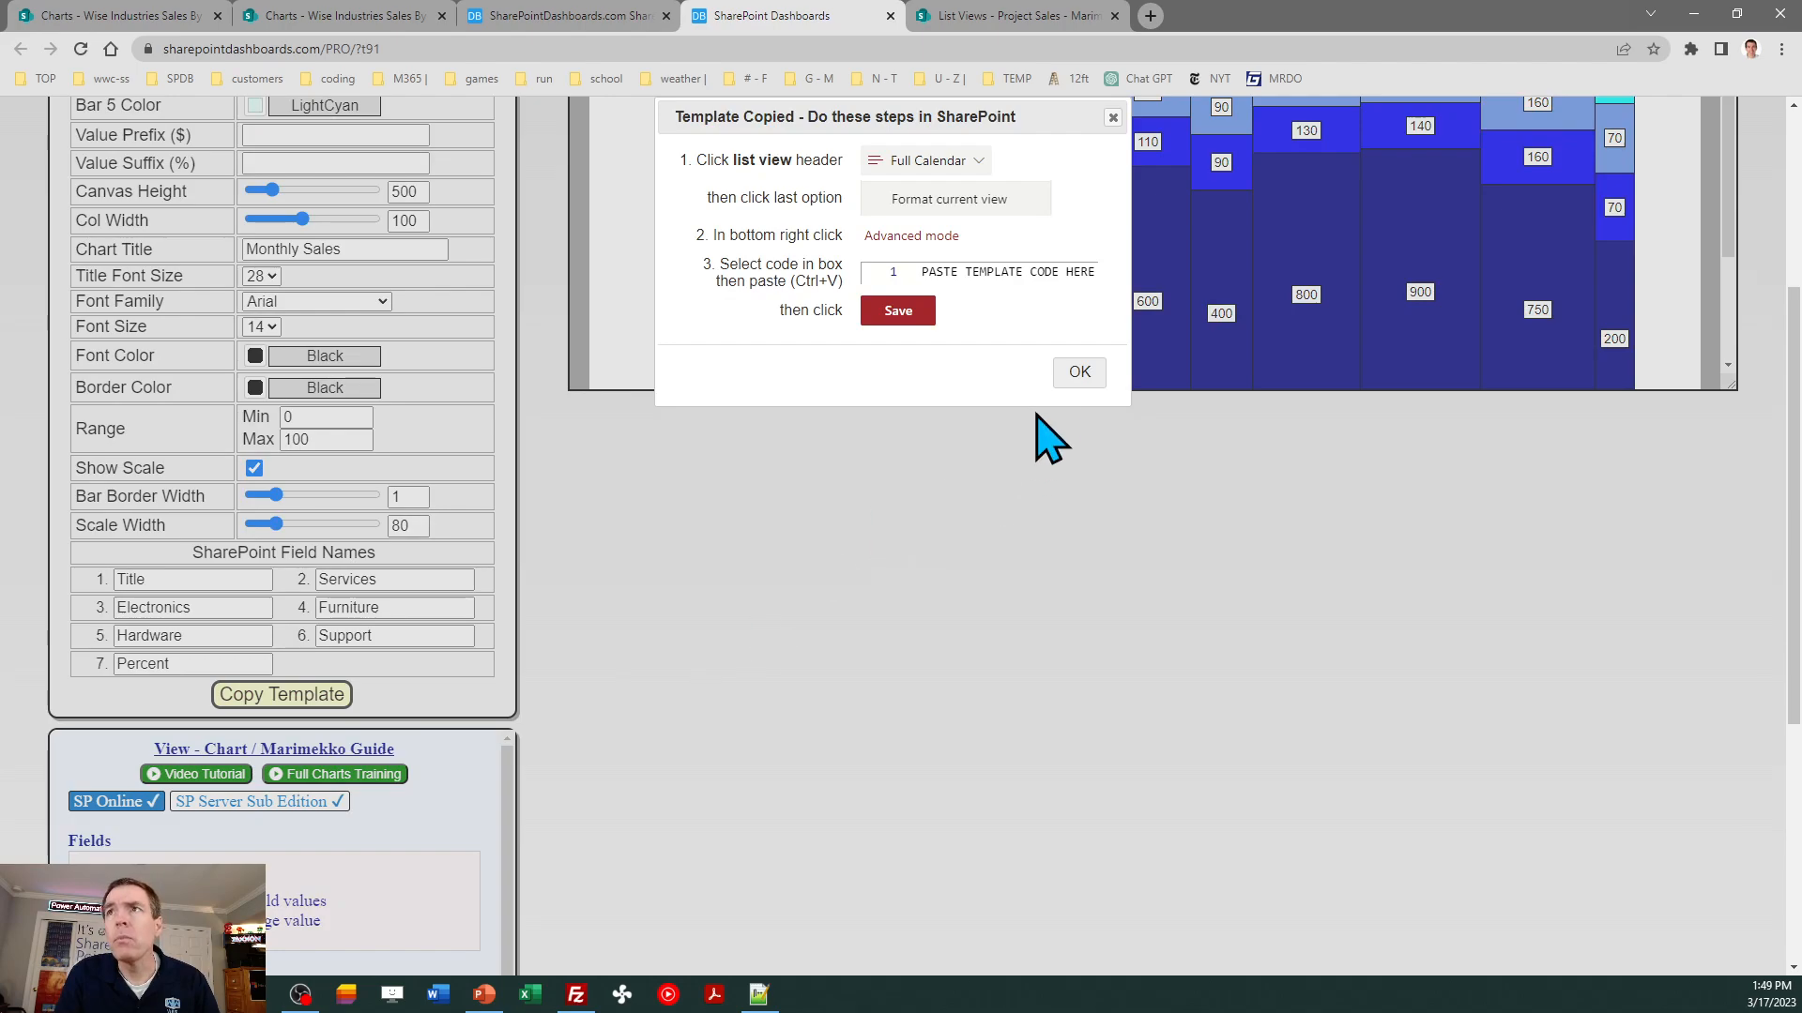
pyautogui.click(1079, 374)
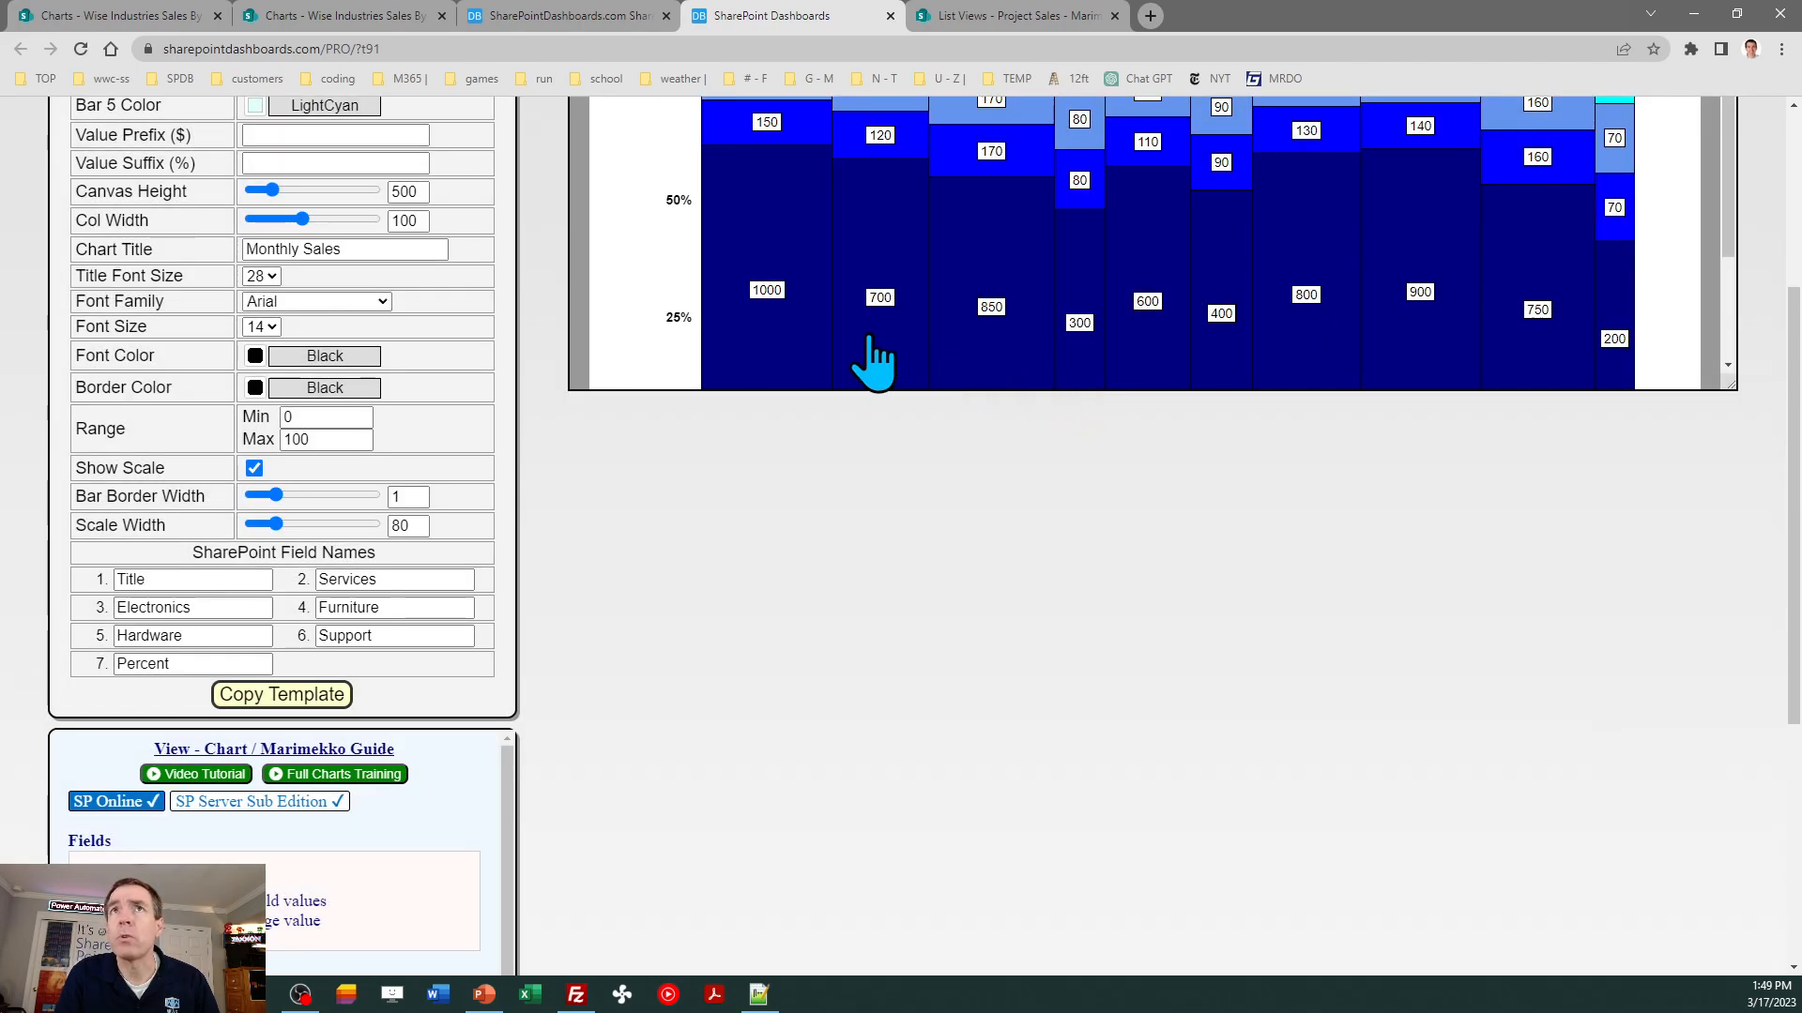
# - Replace the SharePoint Marimekko view's formatting JSON with the copied code for the 500-high canvas and save it
pyautogui.click(374, 15)
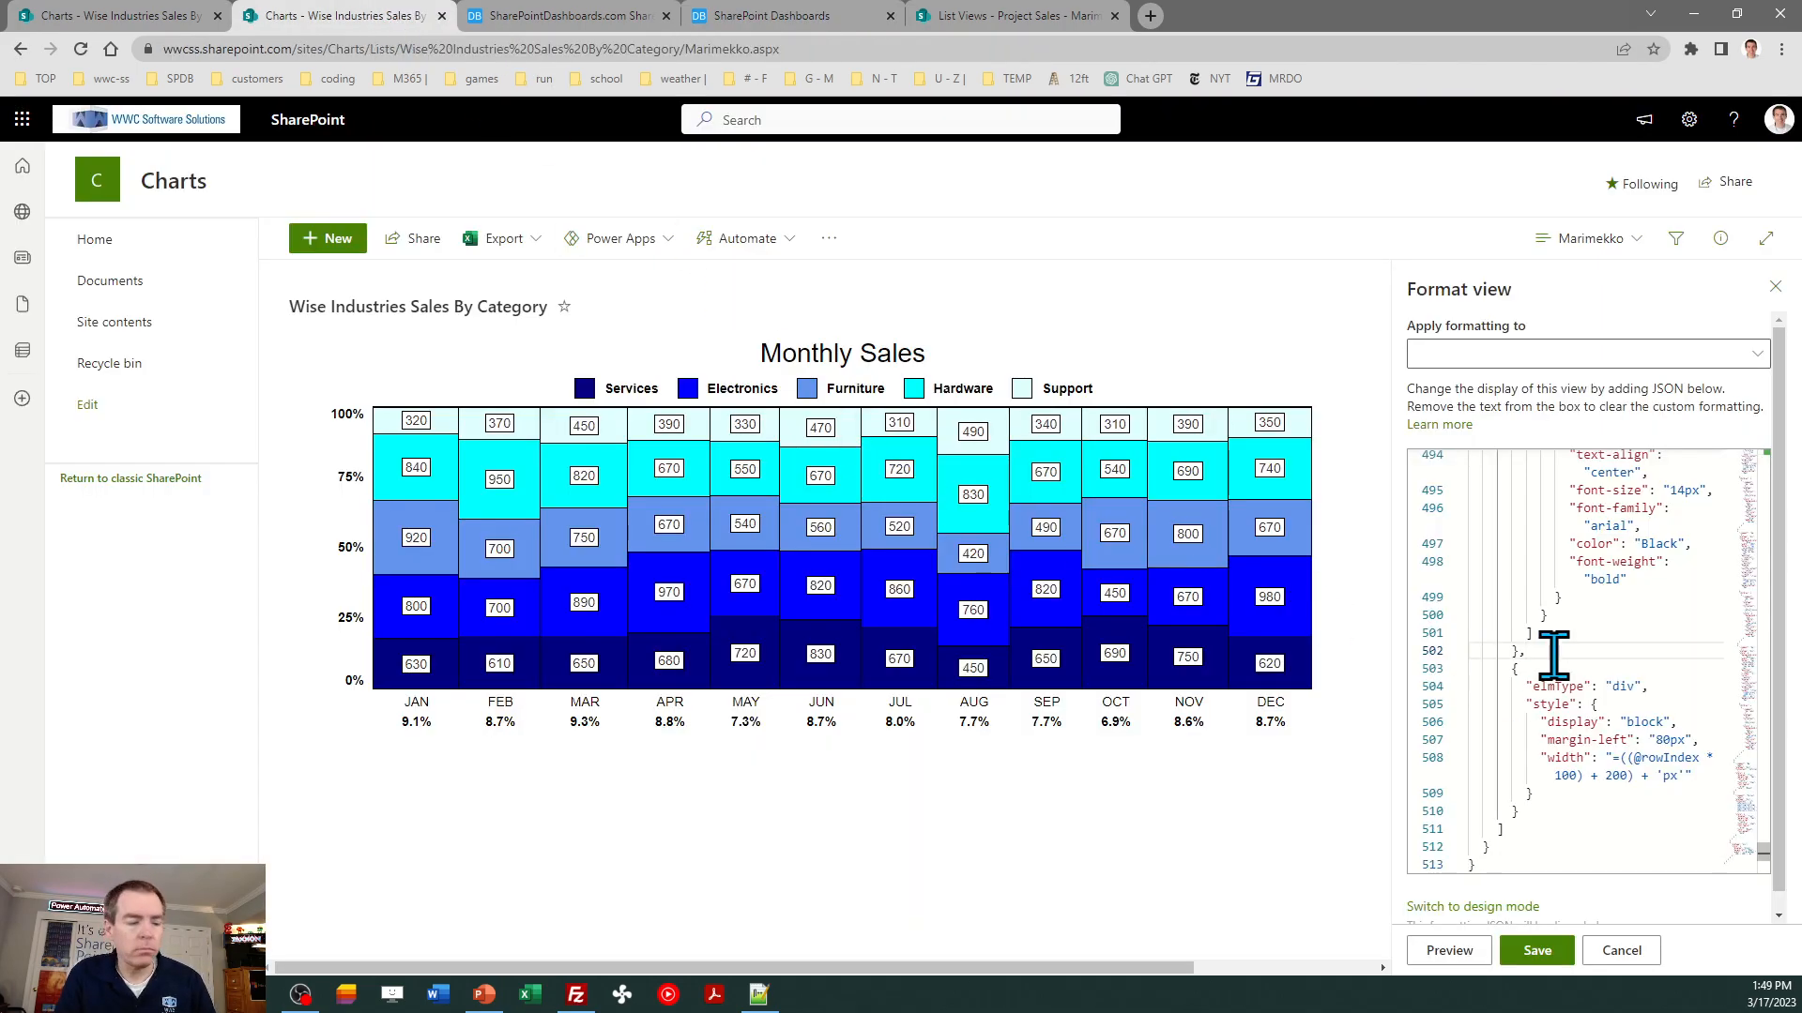
pyautogui.hotkey('ctrl', 'a')
pyautogui.hotkey('ctrl', 'v')
pyautogui.click(1533, 952)
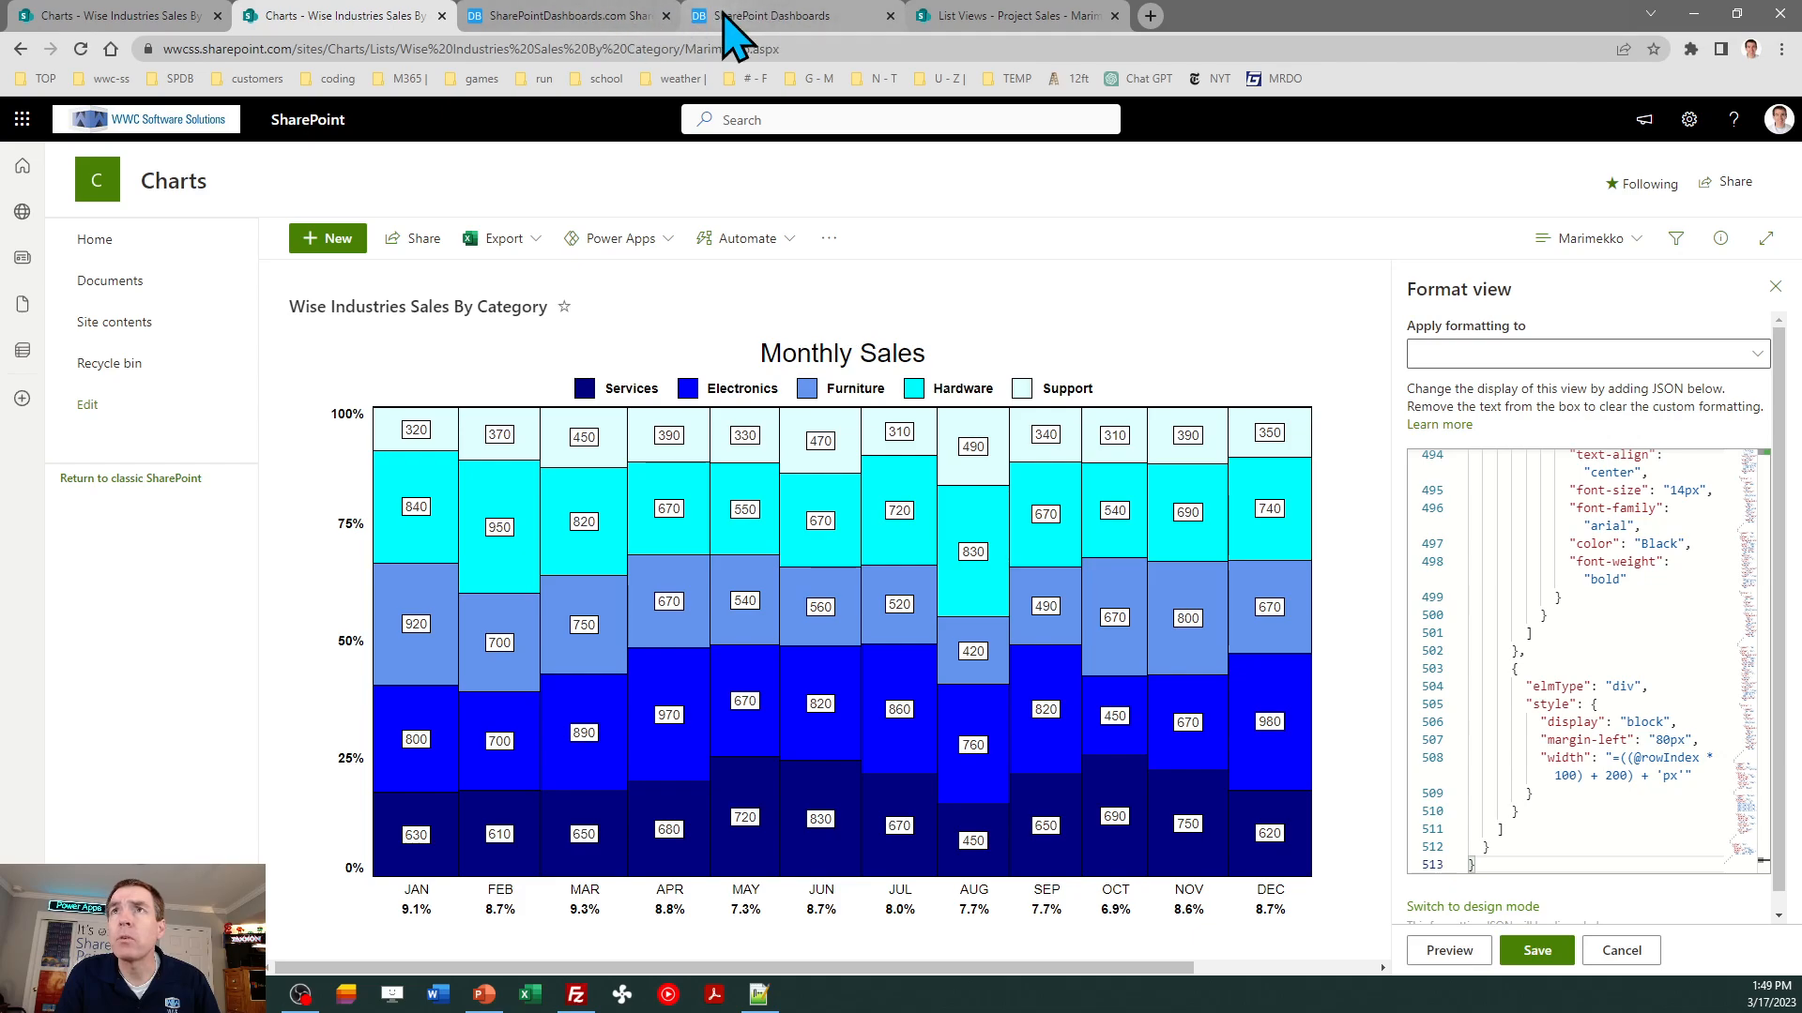
# - Back in the Dashboard Maker Pro template, change the Bar 1 color to AliceBlue and copy the template code again
pyautogui.click(761, 16)
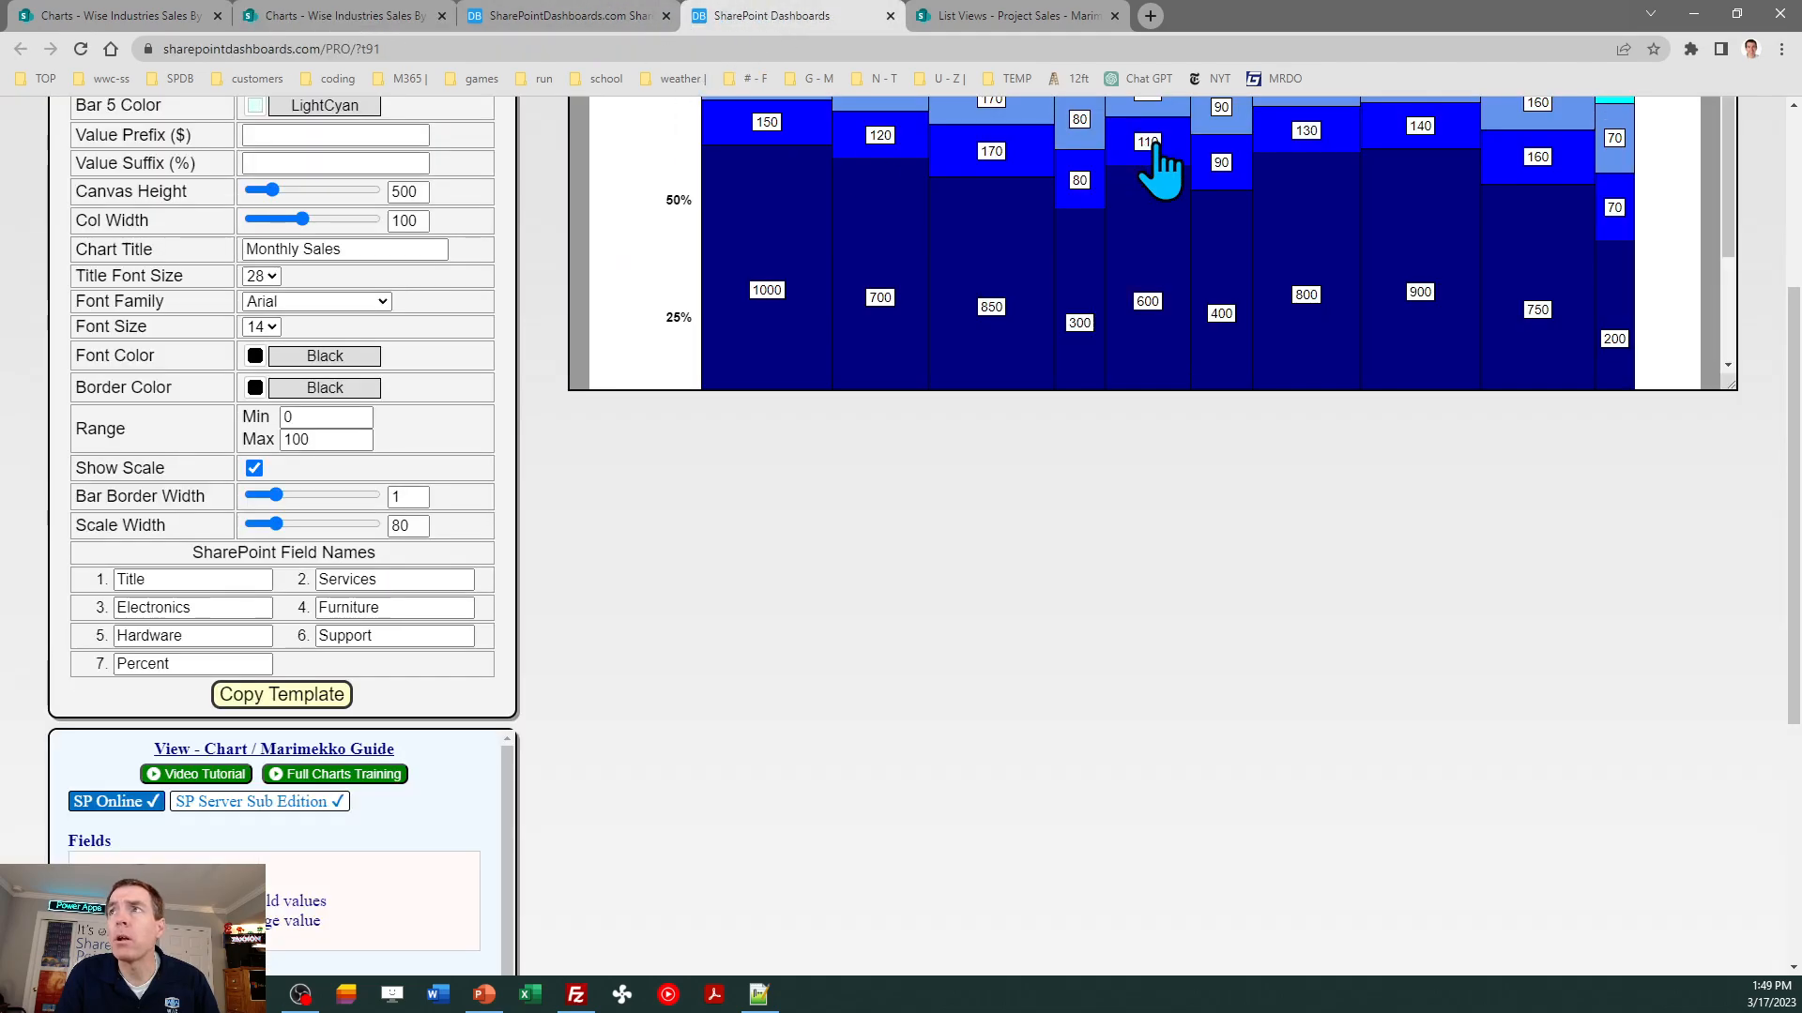
pyautogui.scroll(4, 1161, 169)
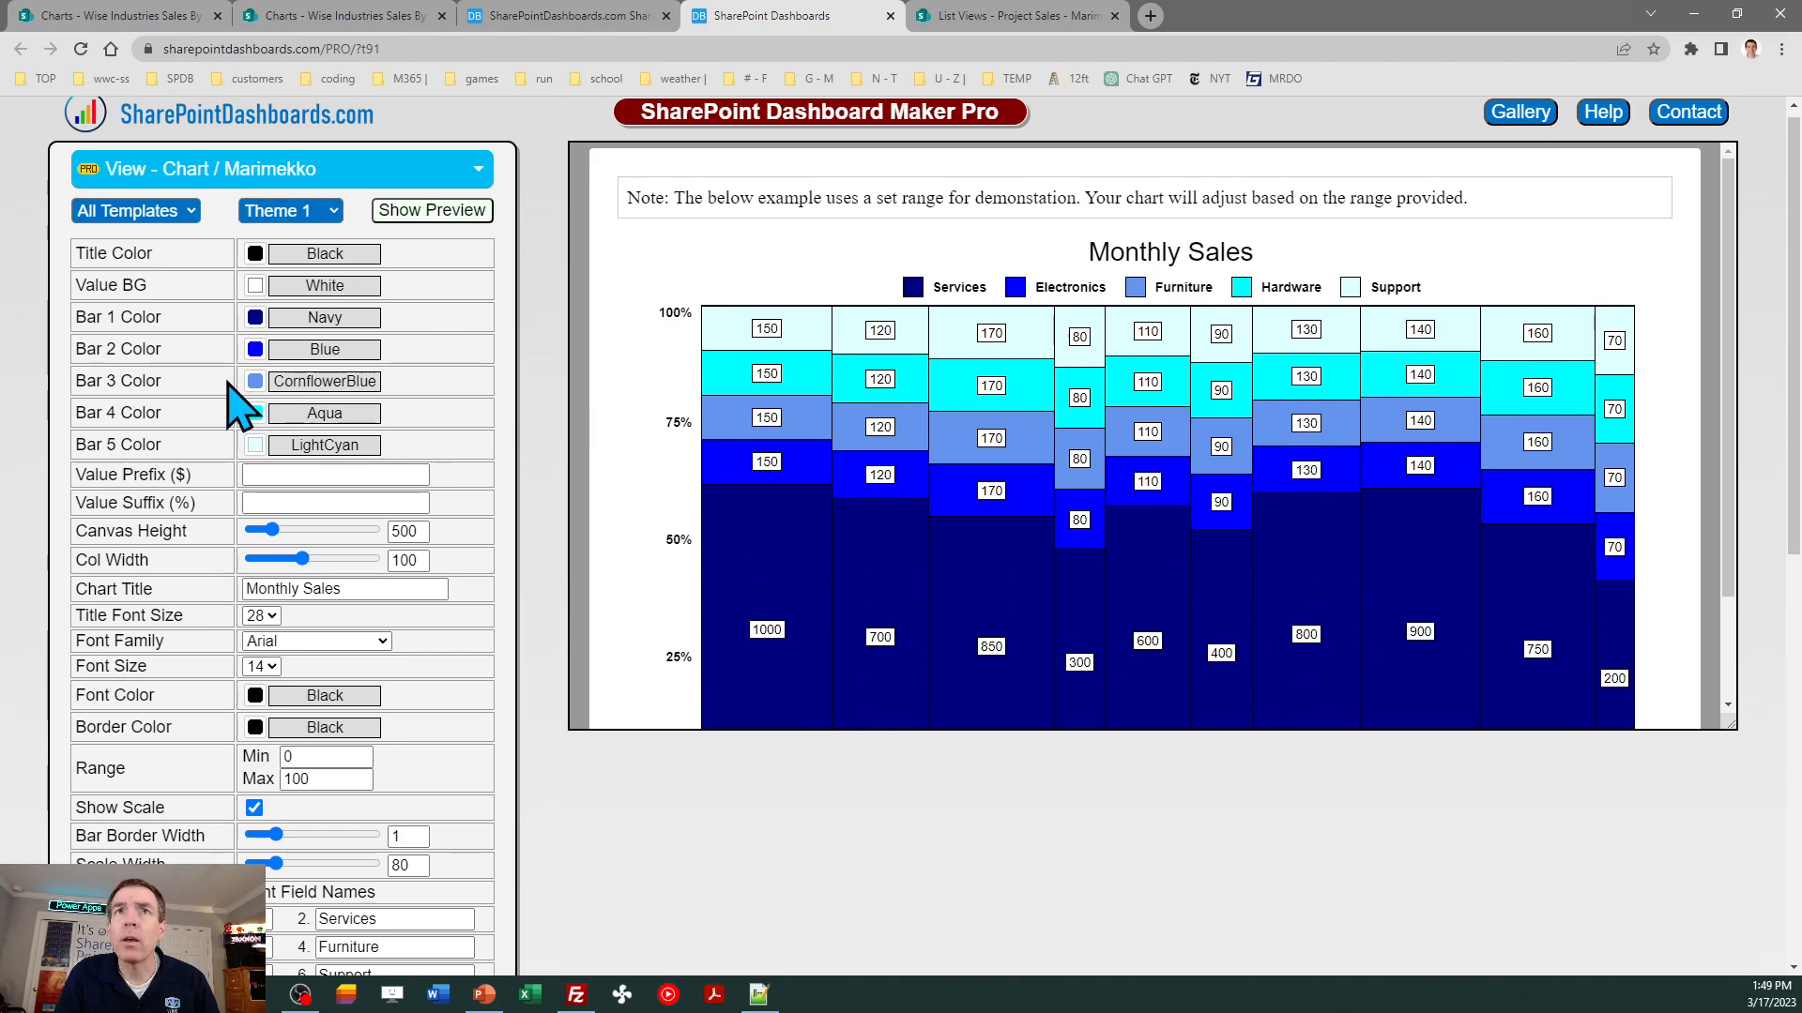
pyautogui.click(255, 318)
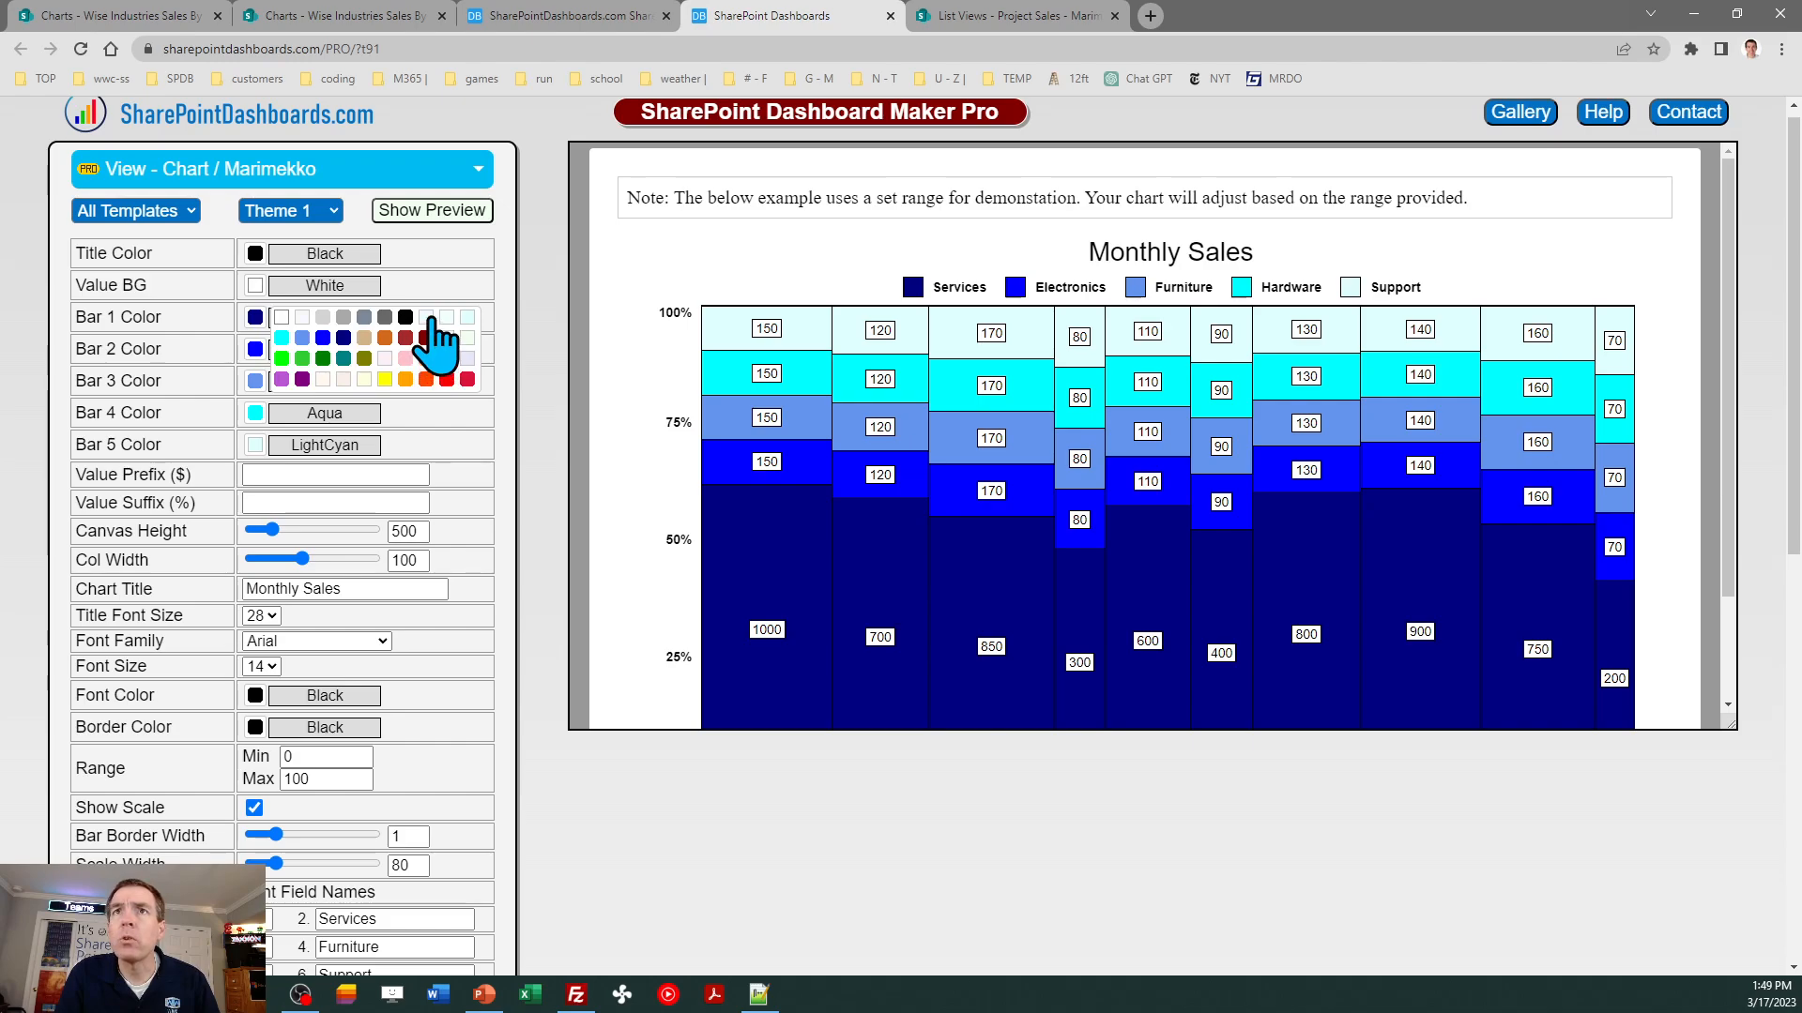
pyautogui.click(429, 319)
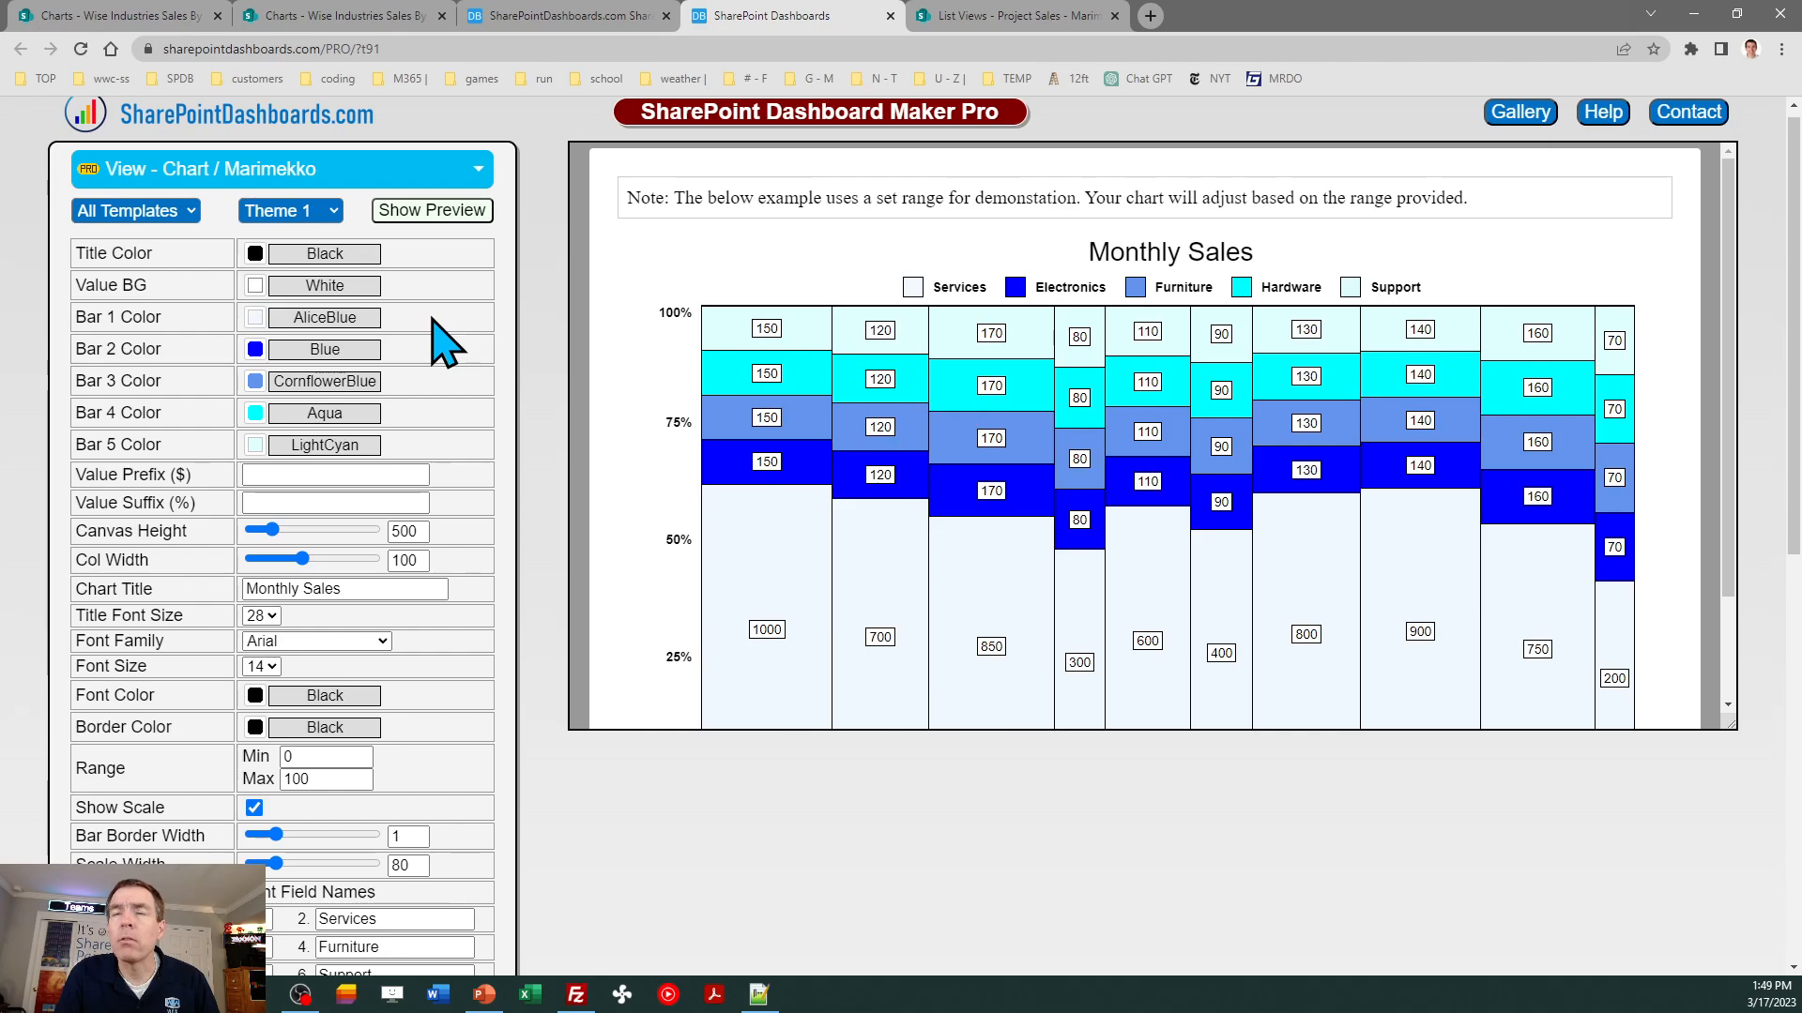
pyautogui.scroll(-2, 1797, 601)
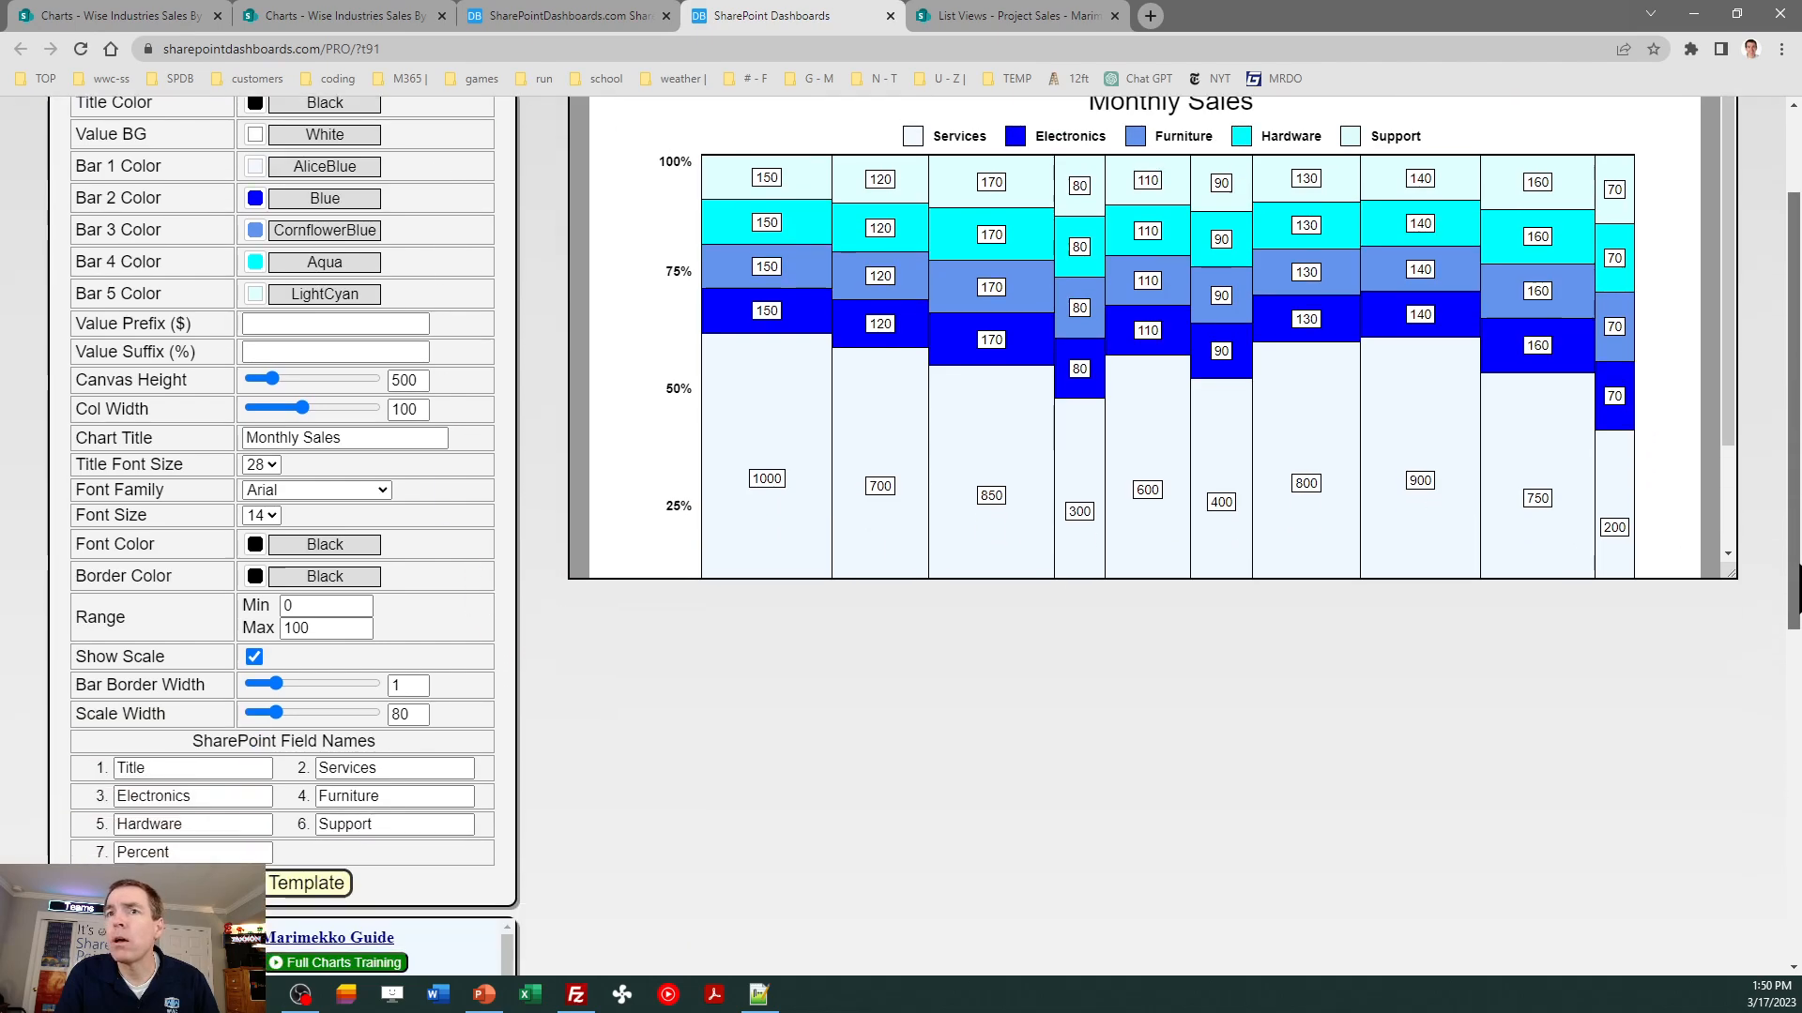
pyautogui.scroll(-2, 1797, 601)
pyautogui.click(272, 760)
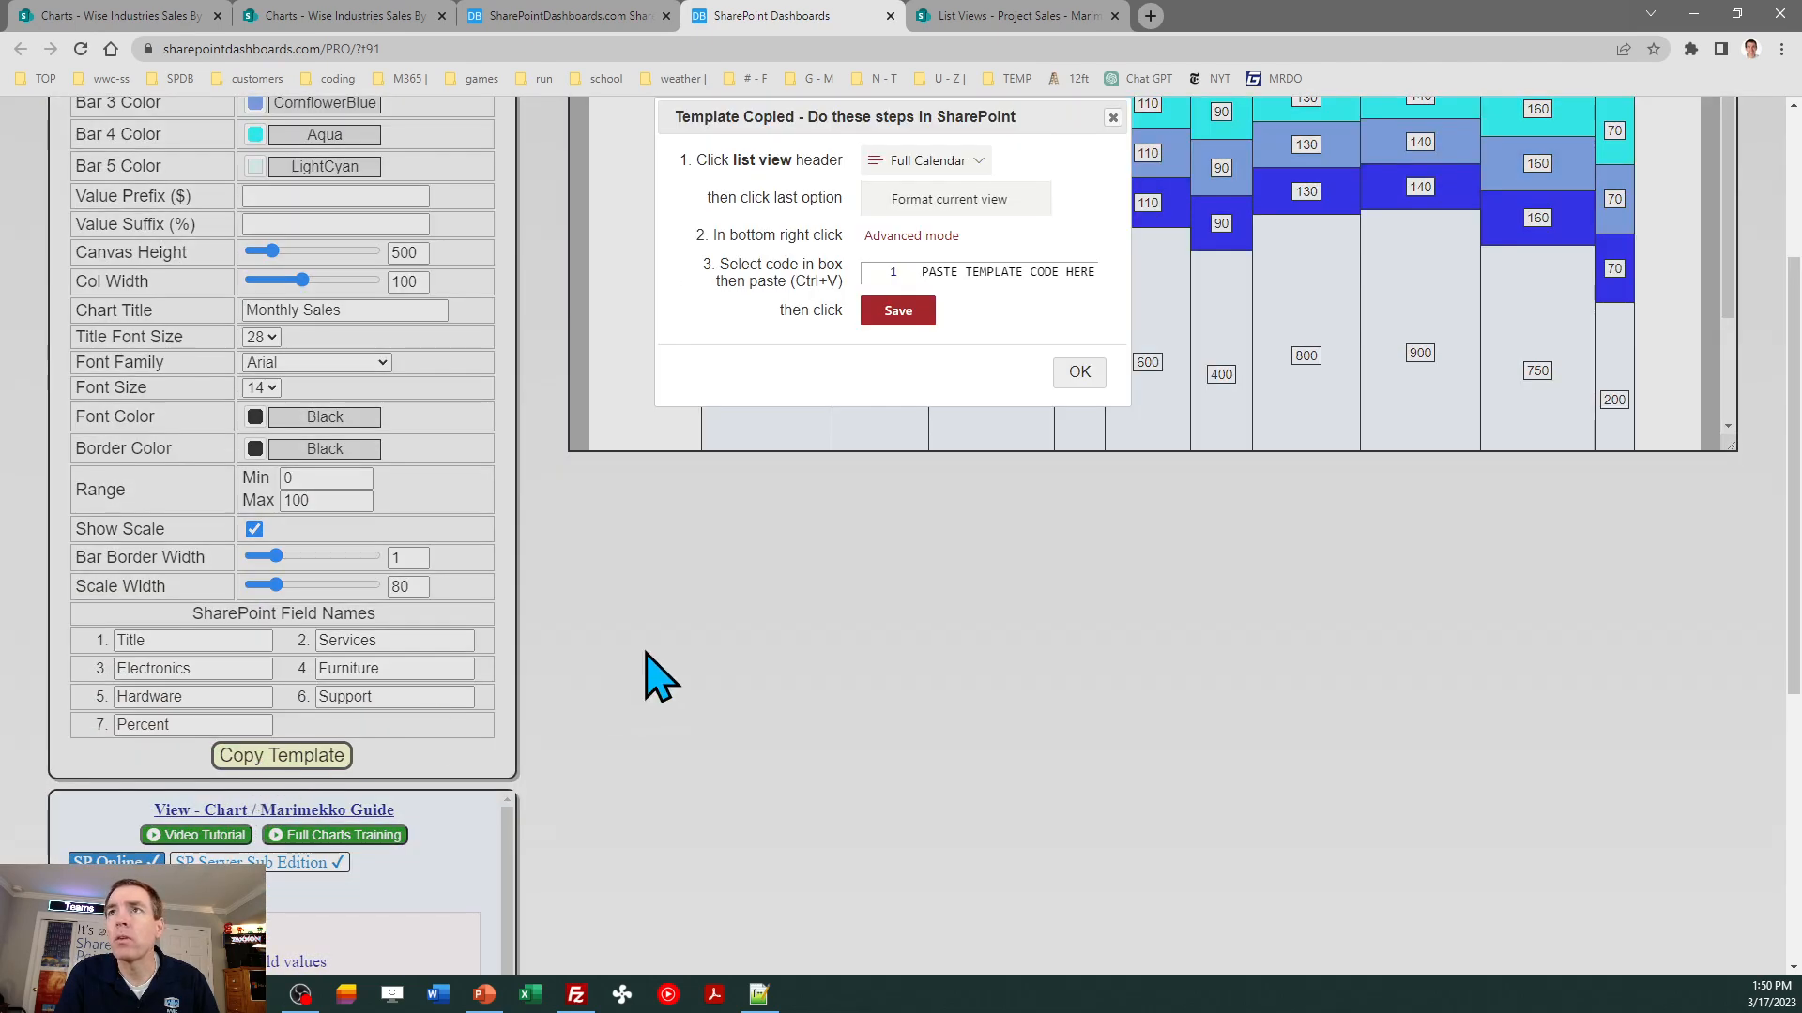
pyautogui.click(1076, 374)
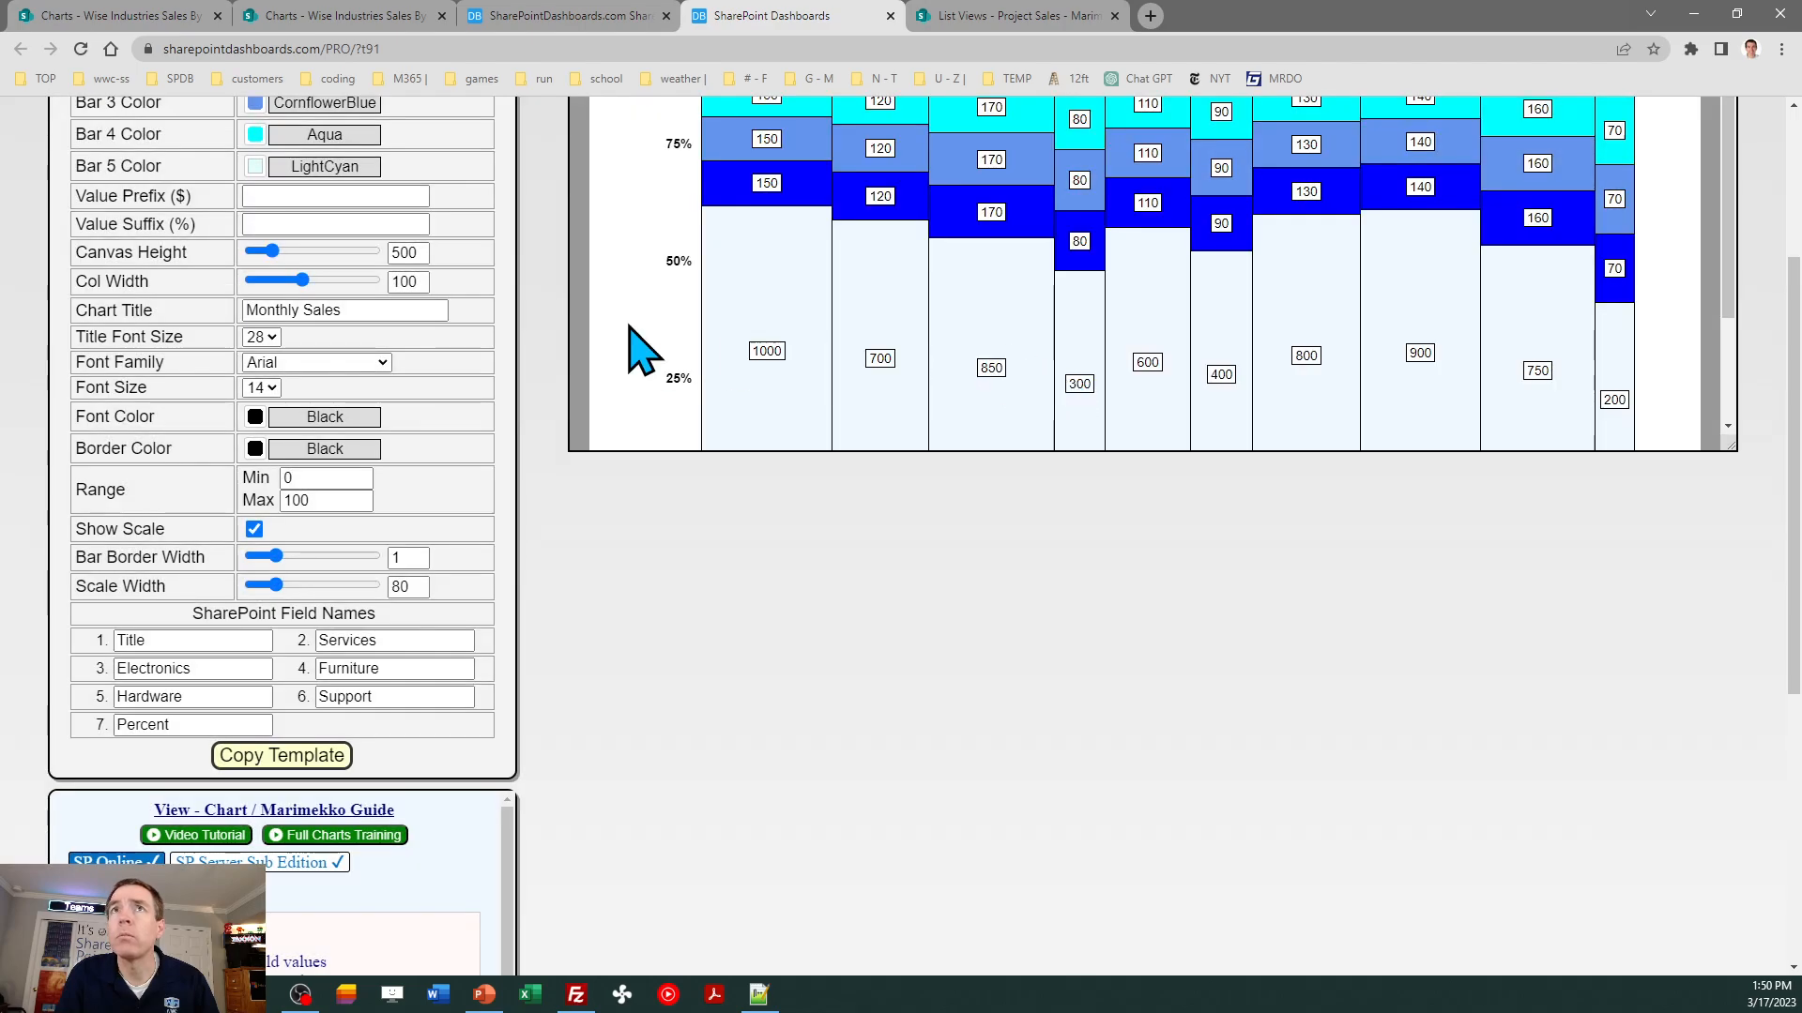
# - Overwrite the Marimekko view's formatting JSON in SharePoint with the AliceBlue version, save it, and close the view formatting pane
pyautogui.click(362, 17)
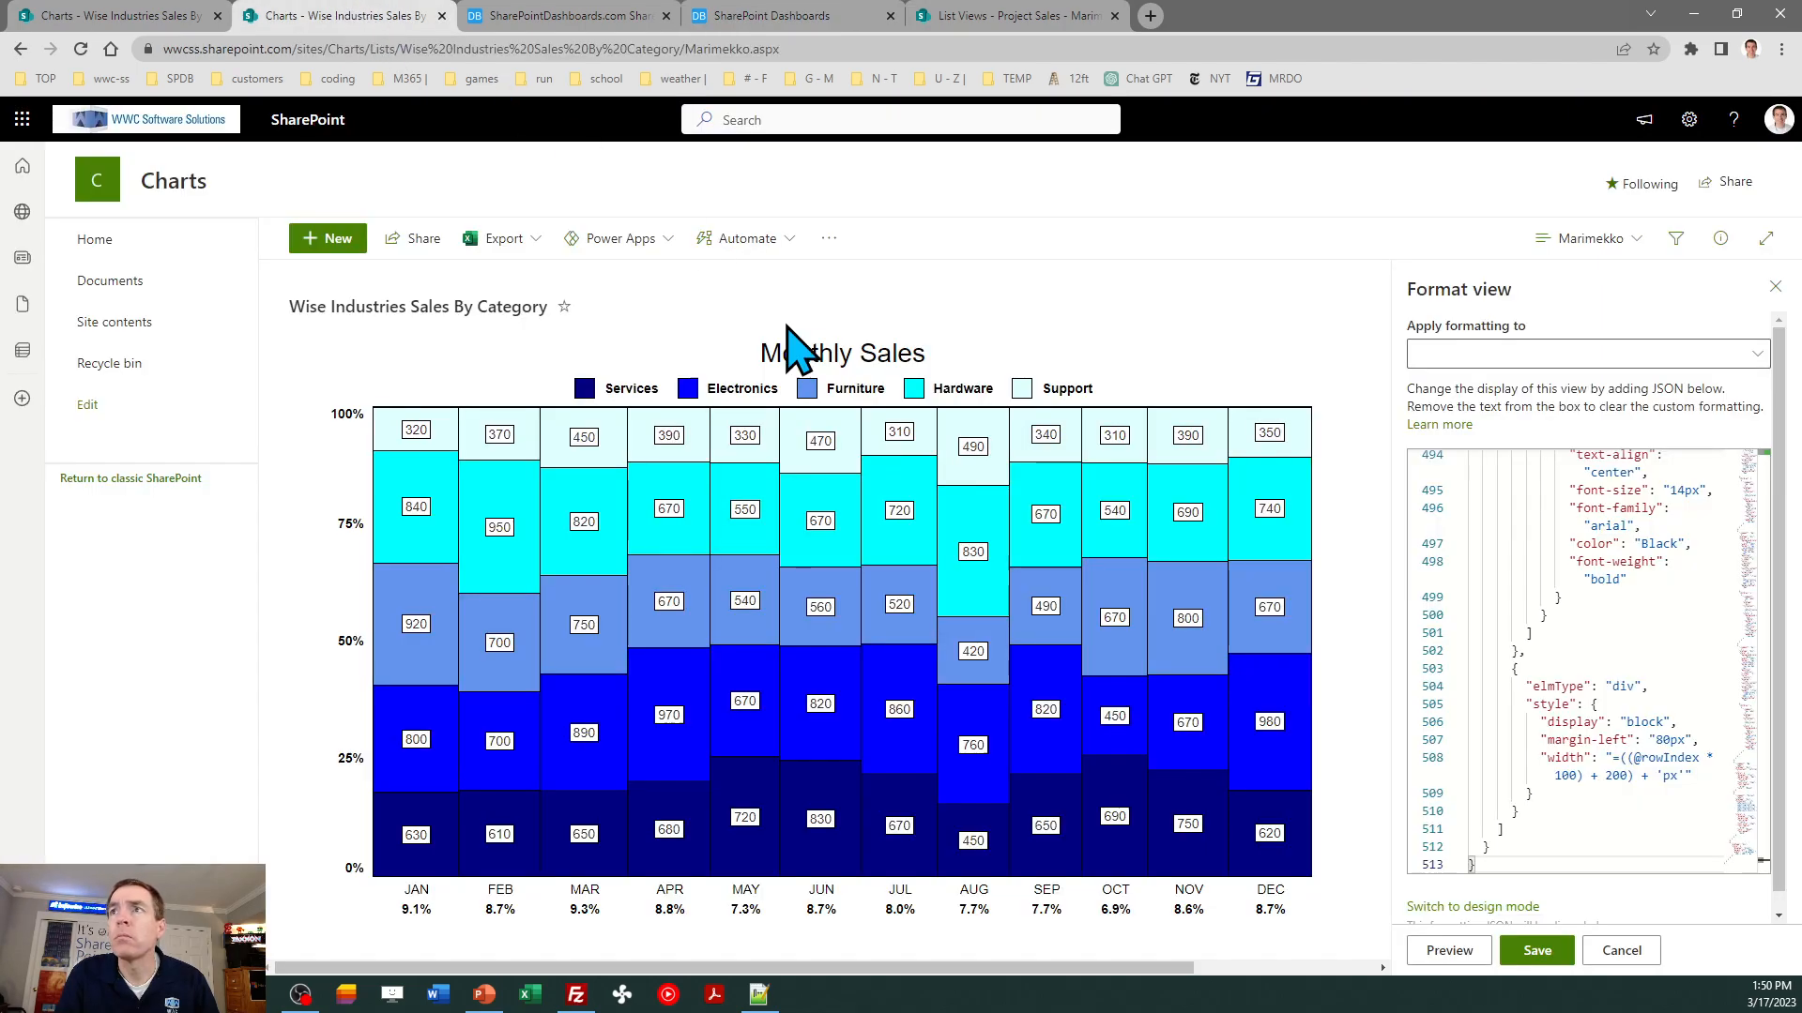
pyautogui.click(1506, 606)
pyautogui.hotkey('ctrl', 'a')
pyautogui.hotkey('ctrl', 'v')
pyautogui.click(1540, 953)
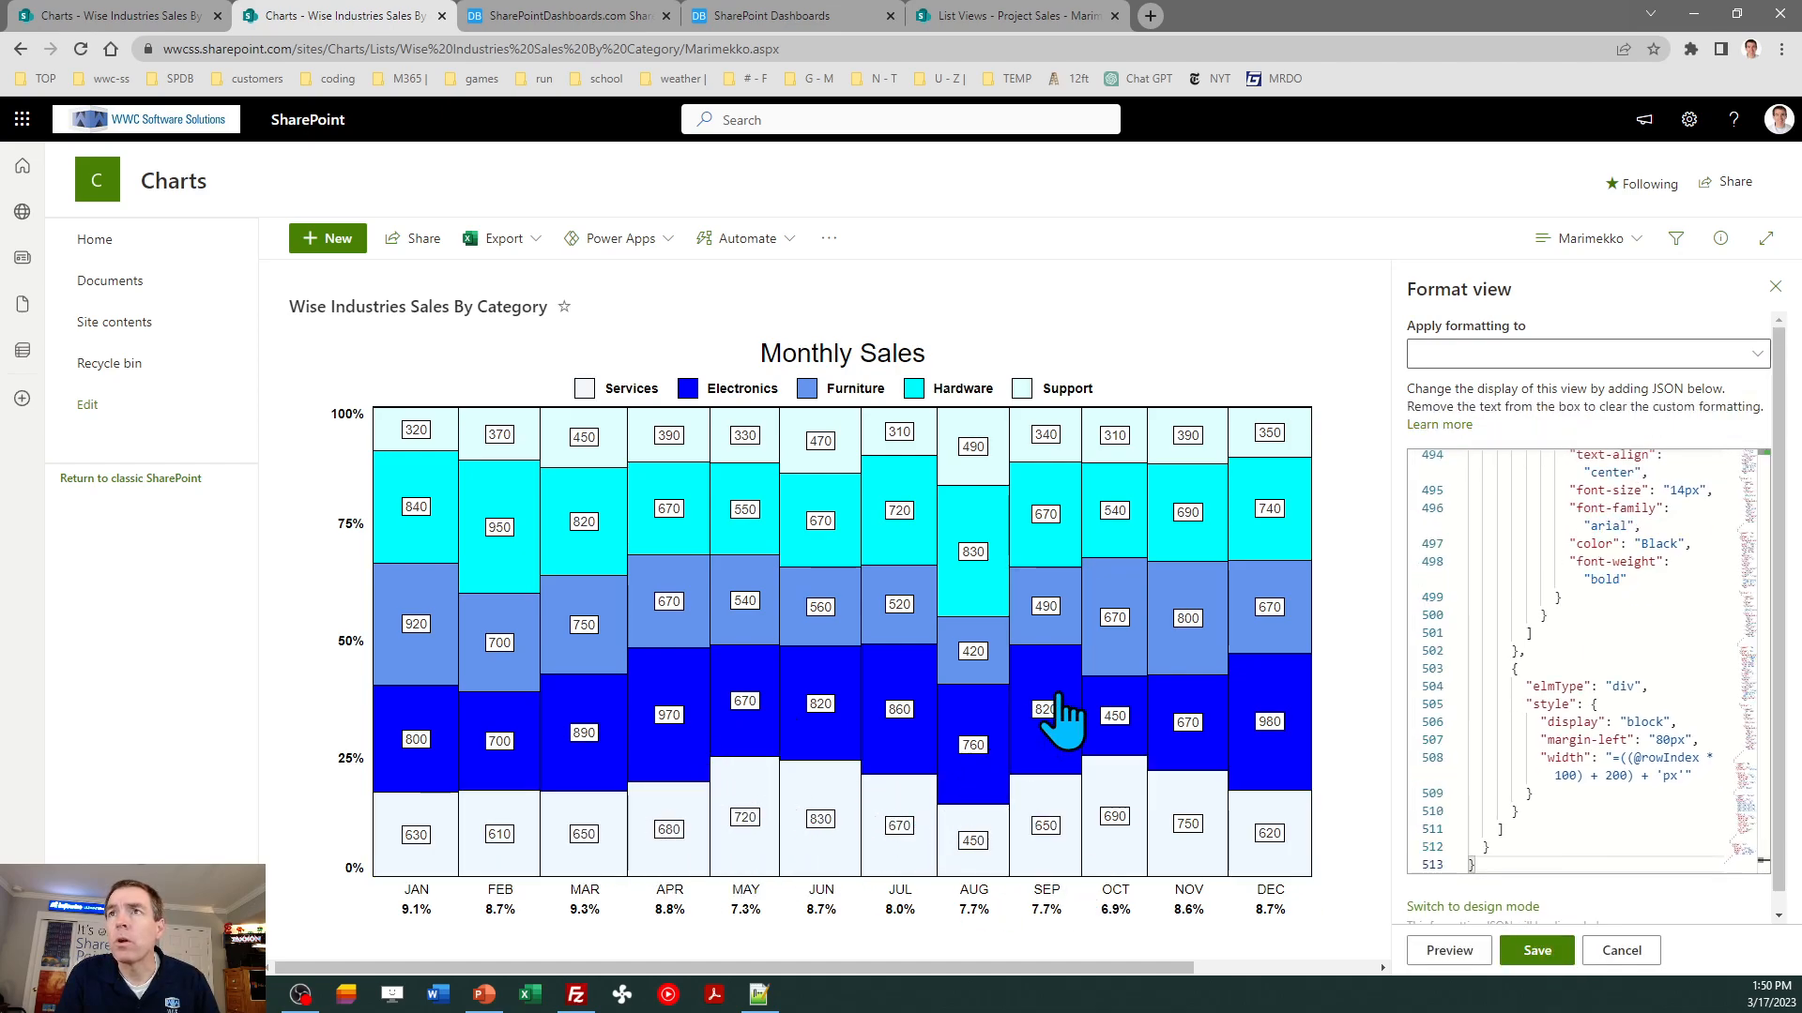
pyautogui.click(1775, 287)
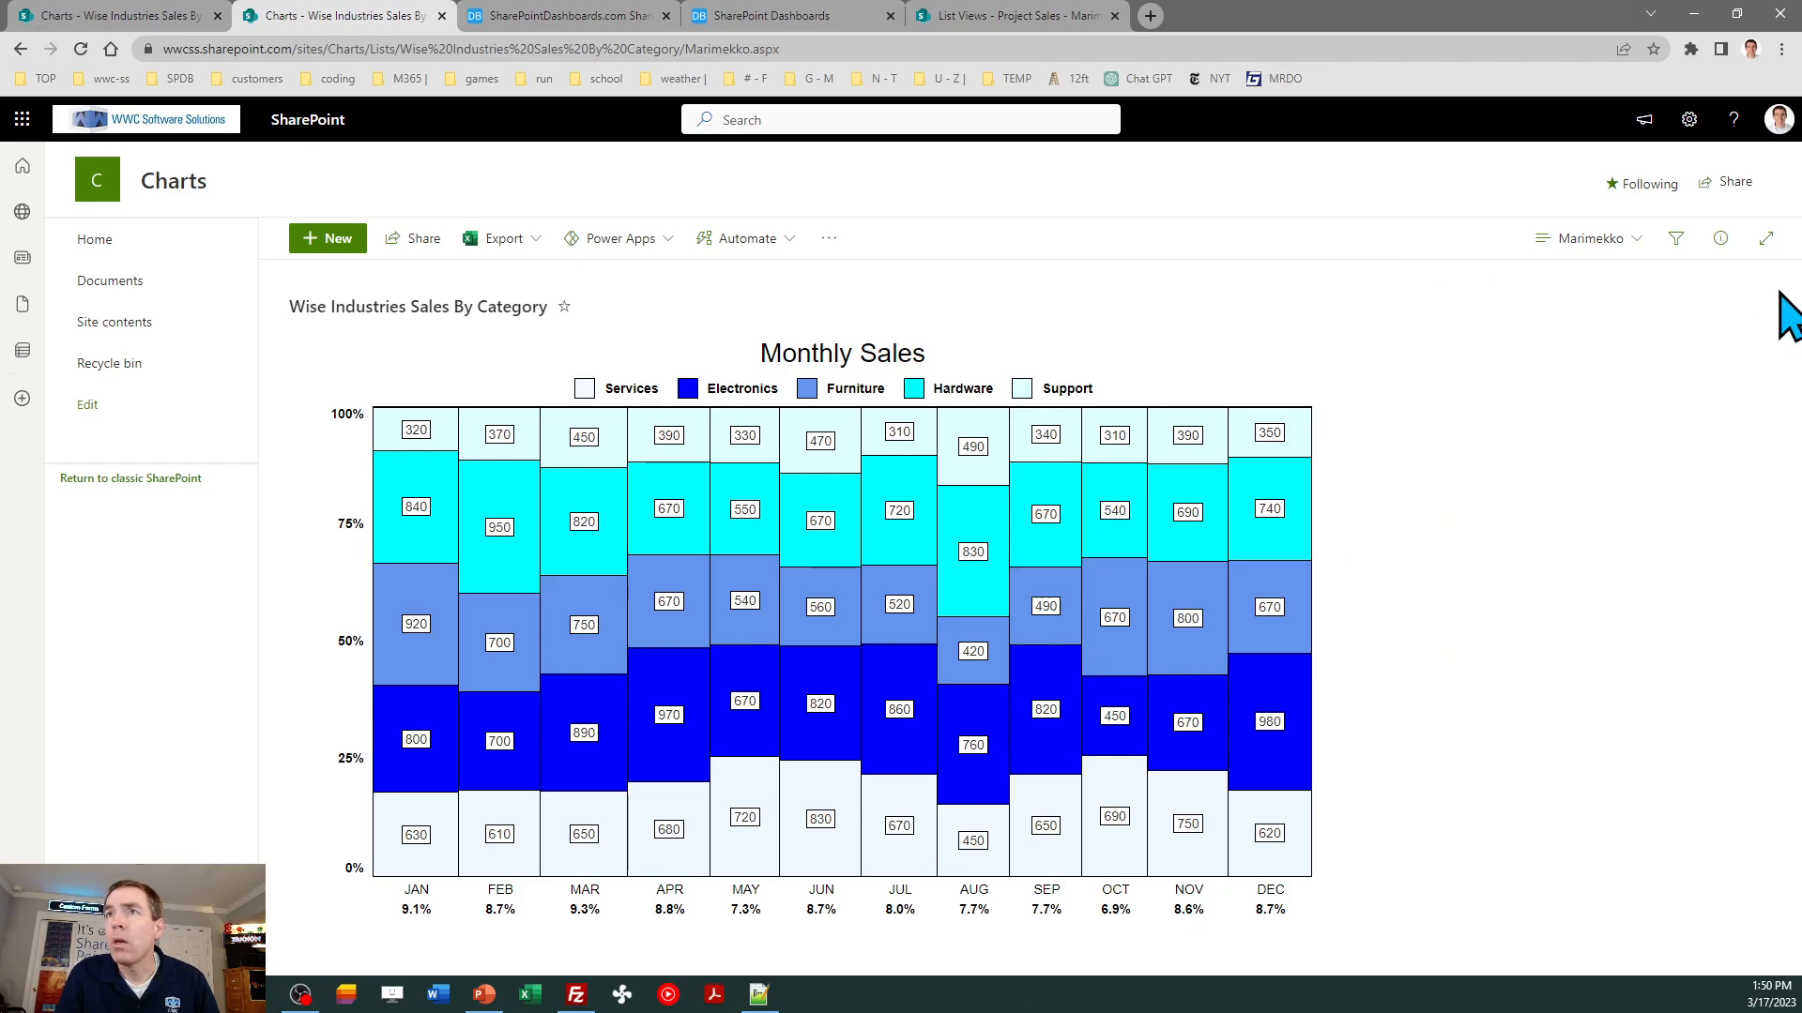